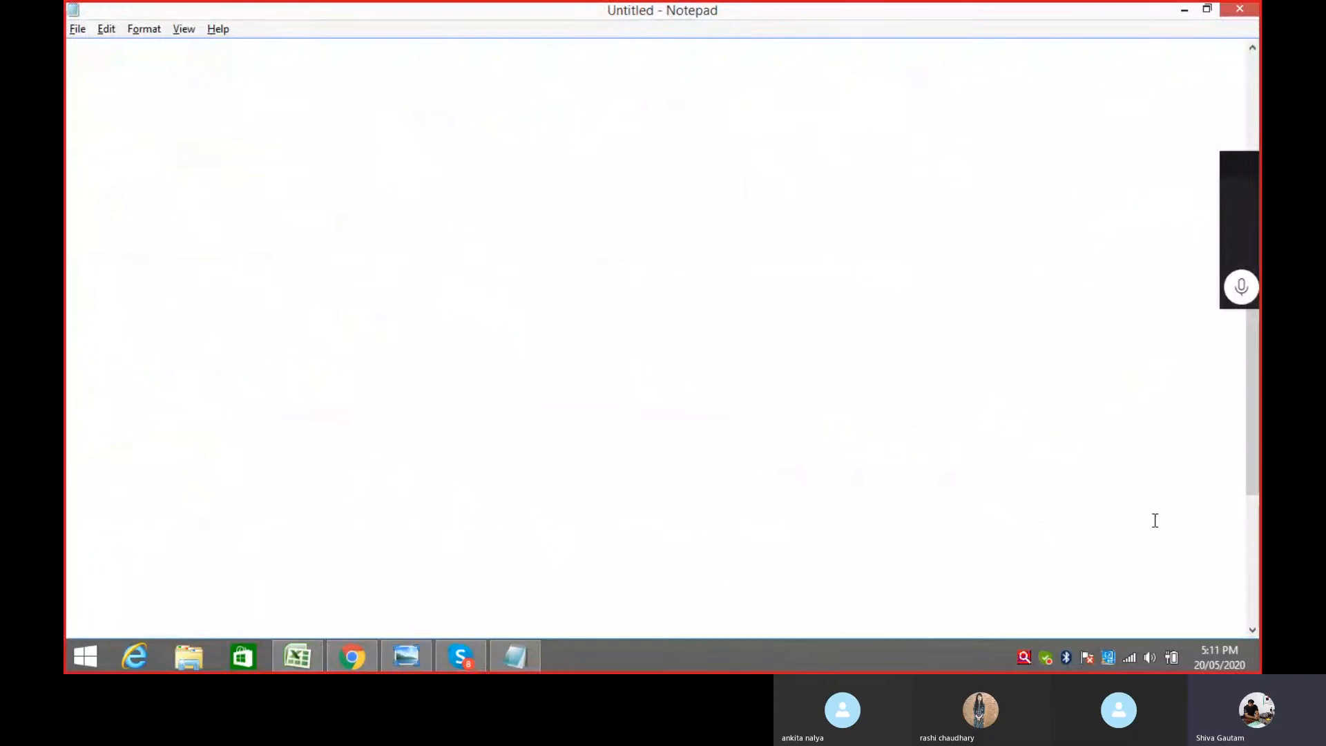
- Write the heading "How we create five page dynamic web application using wordpress" in the empty note, followed by blank lines
{"action": "left_click", "coordinate": [151, 97]}
{"action": "type", "text": "How we cre"}
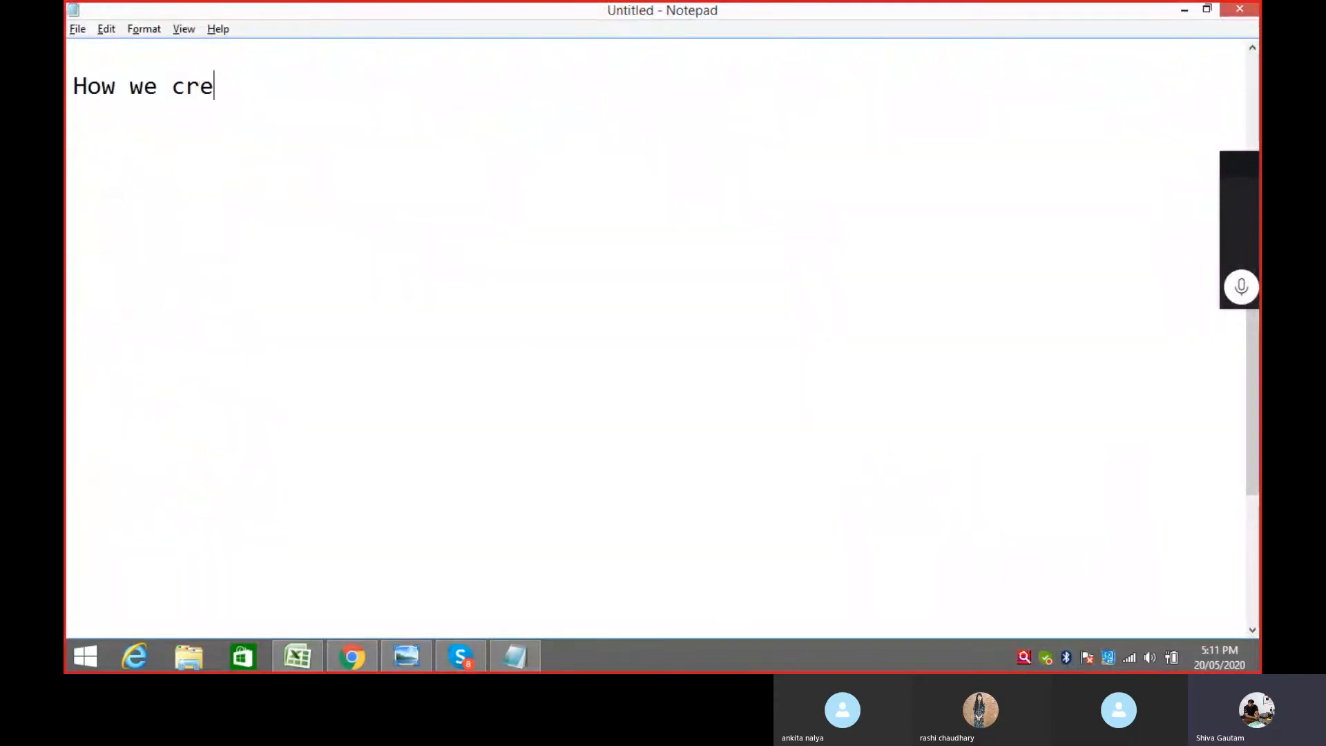
{"action": "type", "text": "ate five "}
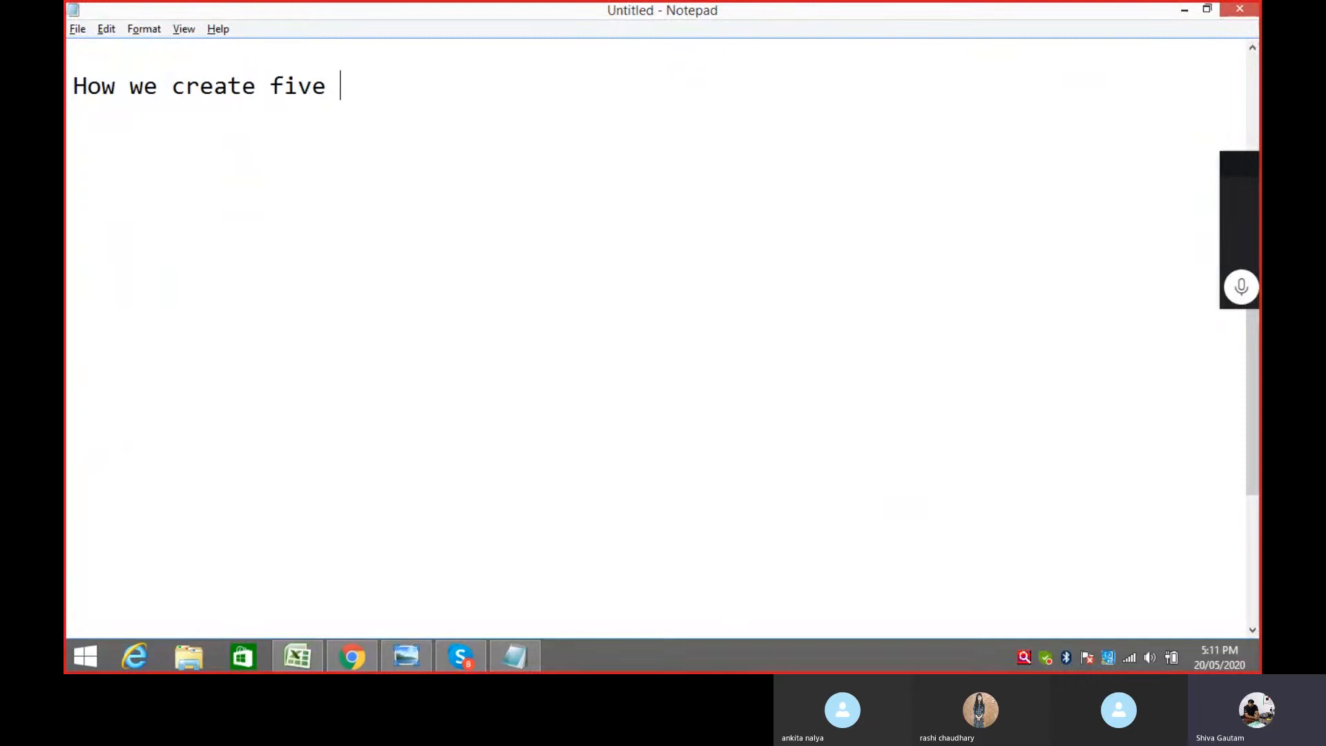
{"action": "type", "text": "page dynam"}
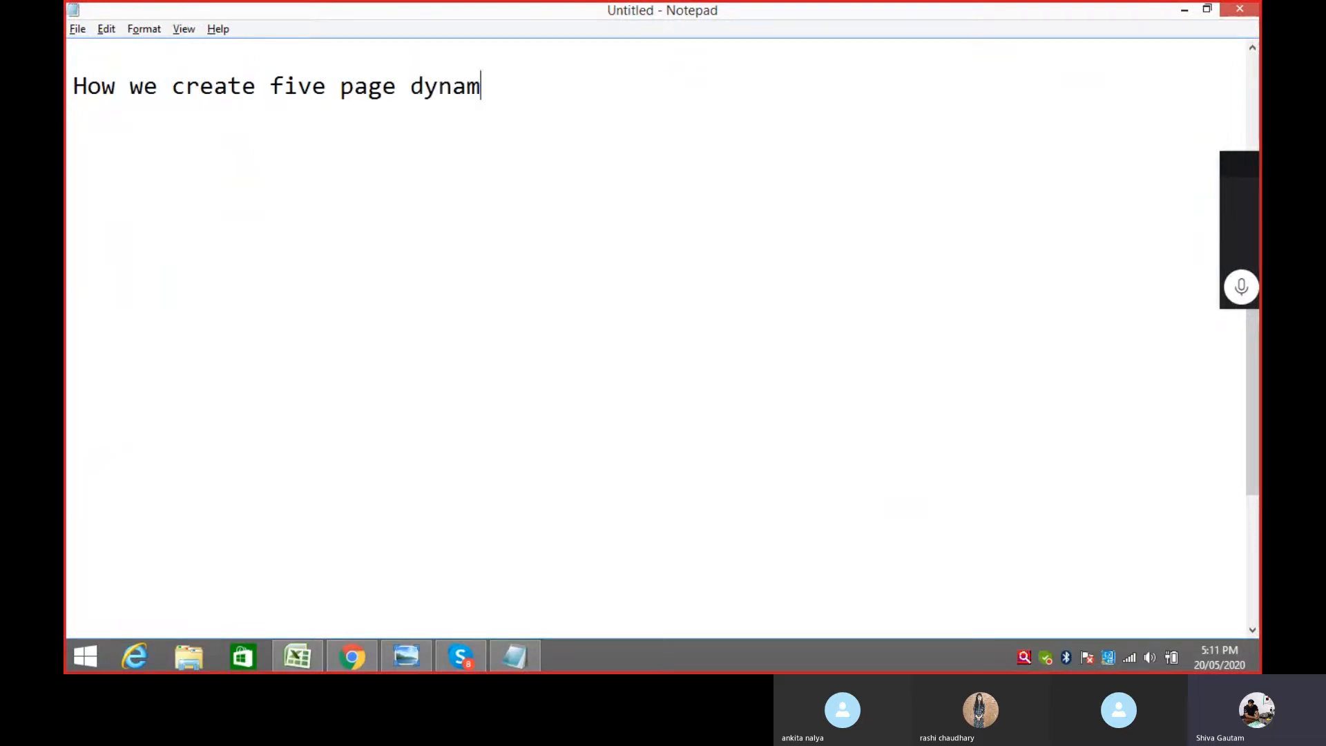
{"action": "type", "text": "ic web ap"}
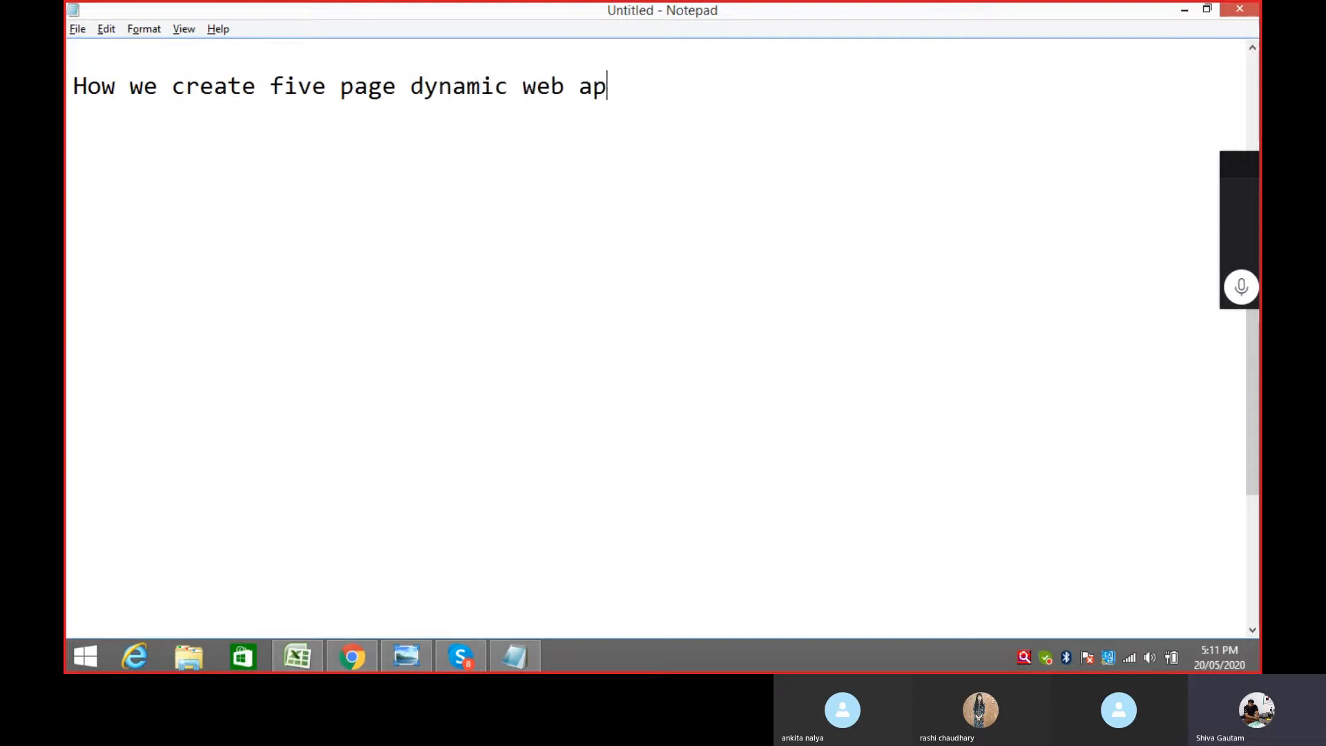
{"action": "type", "text": "plication usi"}
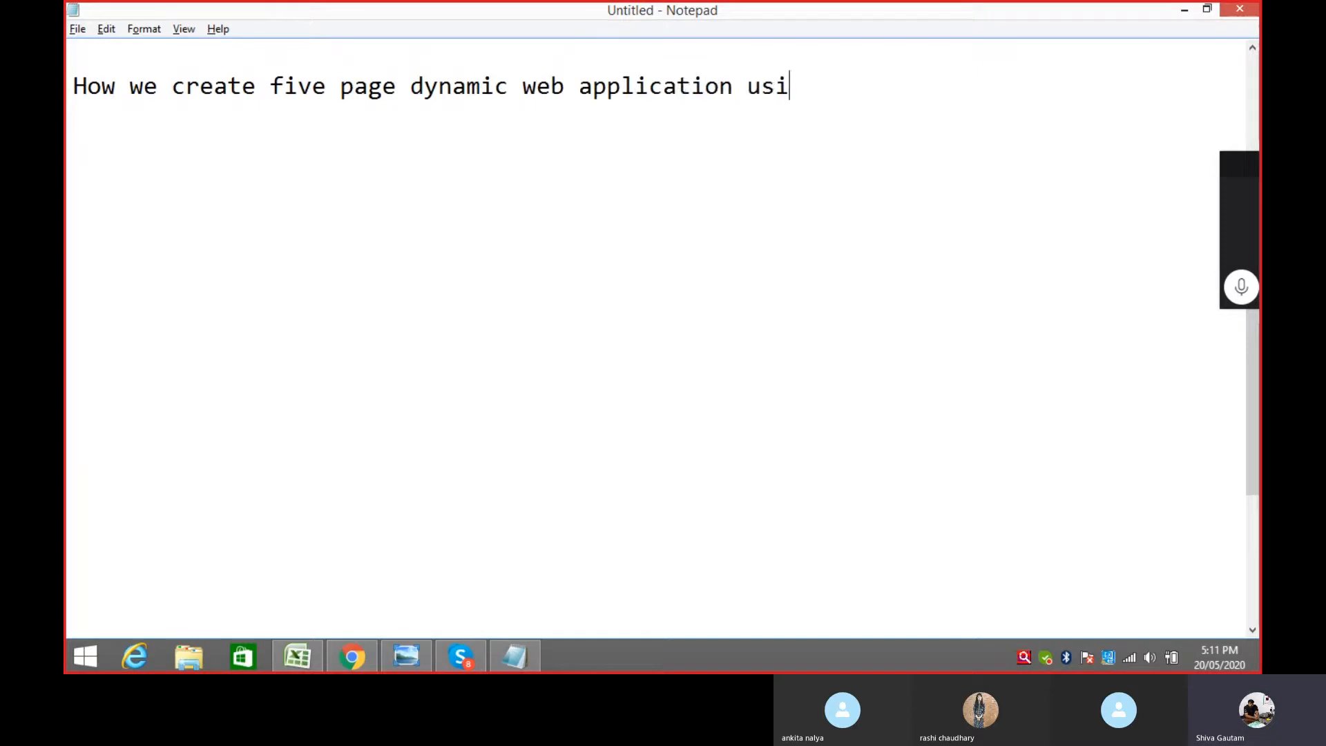
{"action": "type", "text": "ng wordpress"}
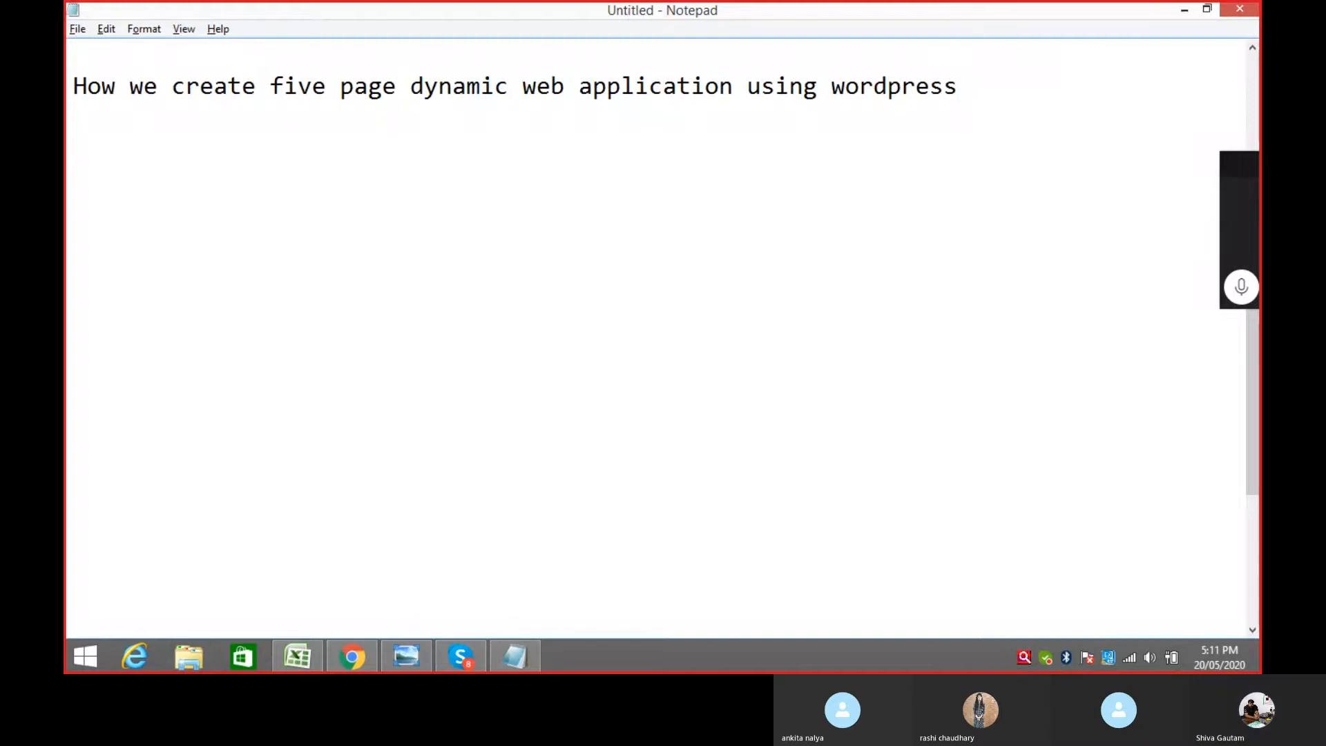
{"action": "key", "text": "Return"}
{"action": "key", "text": "Return"}
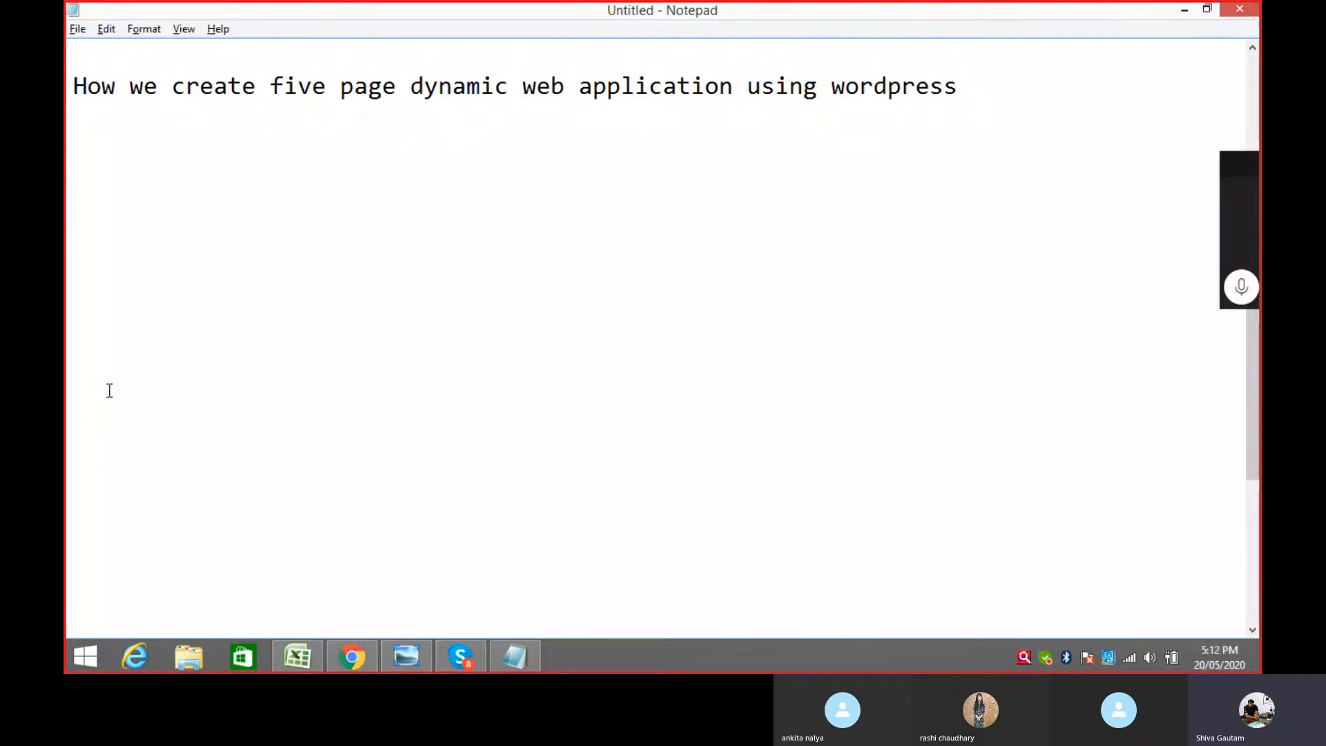
- Launch the xampp-control application from the xampp folder on Local Disk (C:)
{"action": "left_click", "coordinate": [194, 654]}
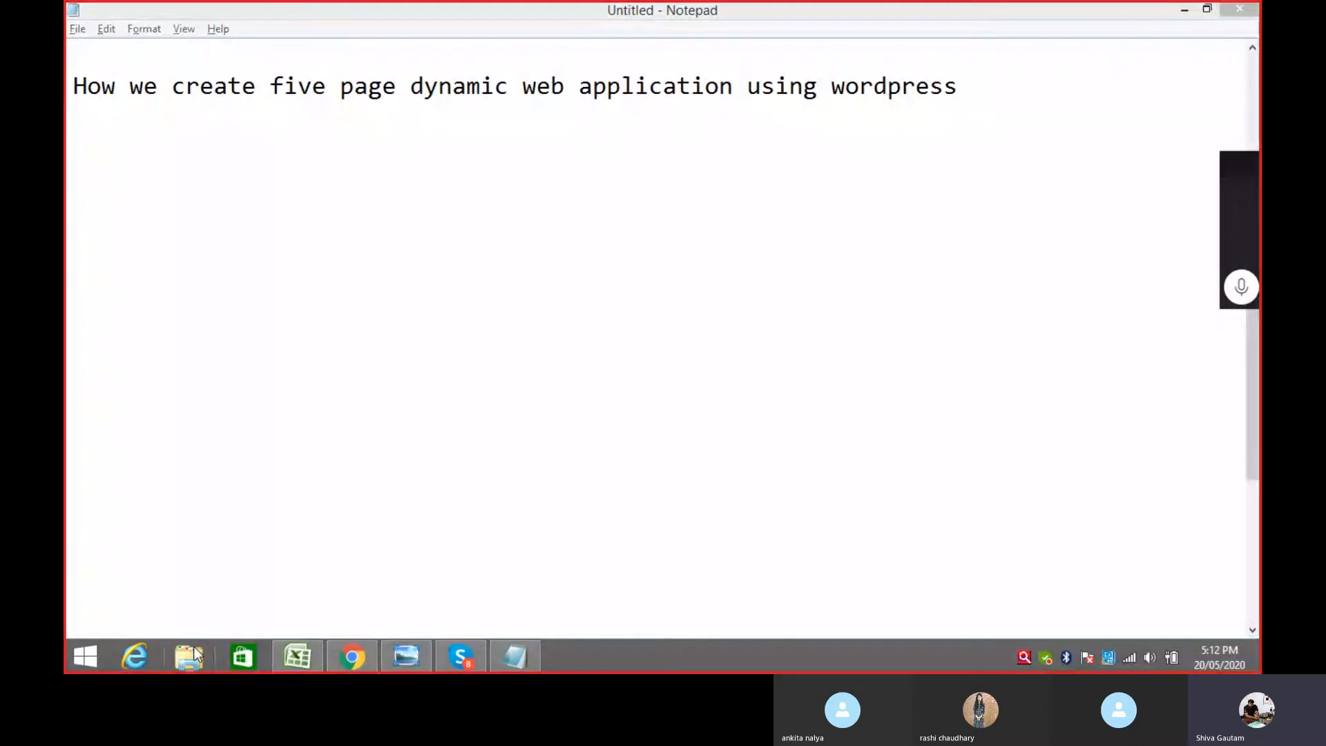
{"action": "left_click", "coordinate": [1124, 11]}
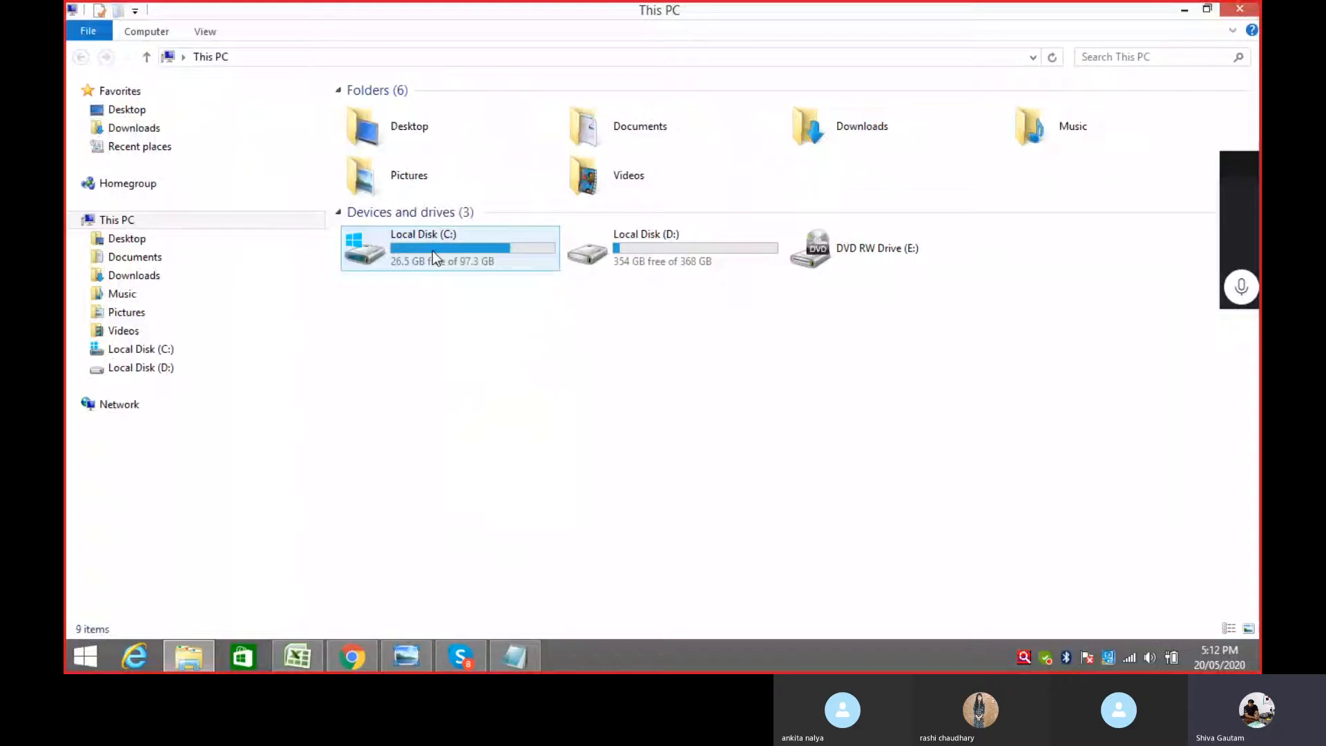
{"action": "double_click", "coordinate": [432, 250]}
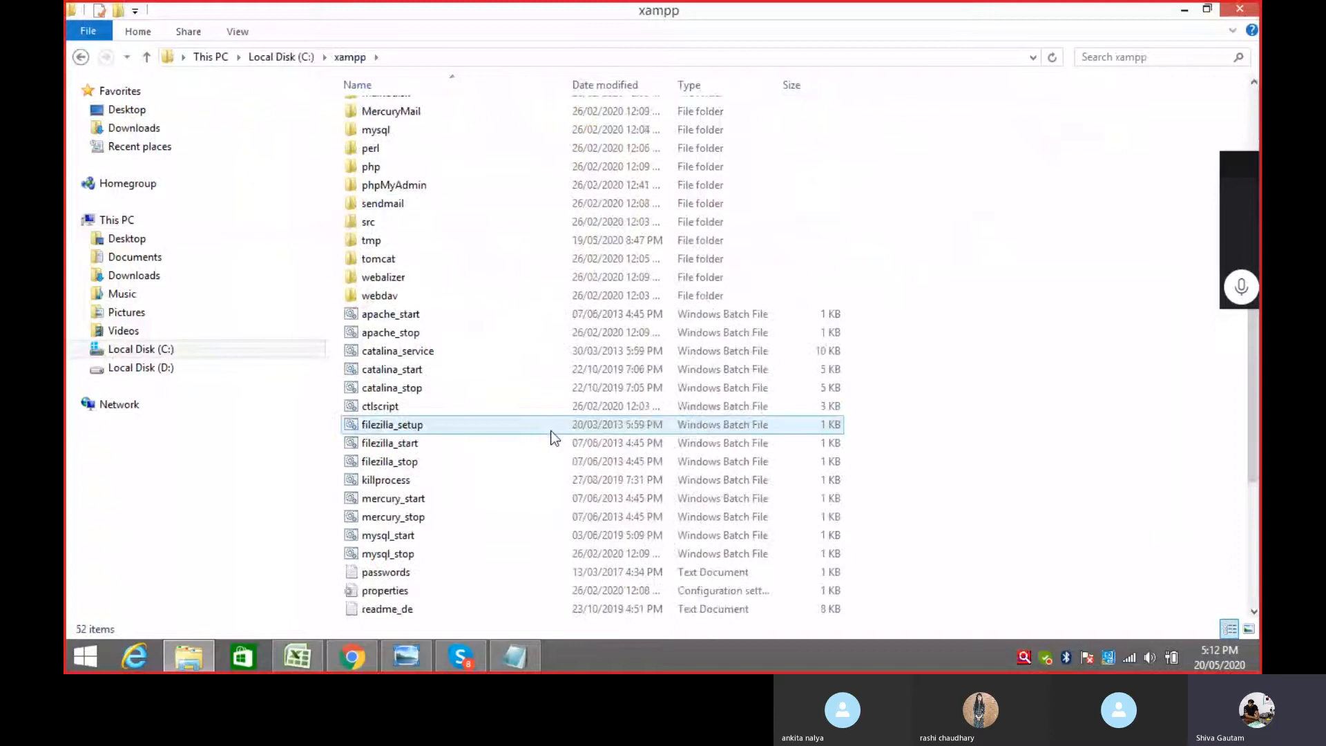
{"action": "scroll", "coordinate": [550, 431], "scroll_direction": "down", "scroll_amount": 4}
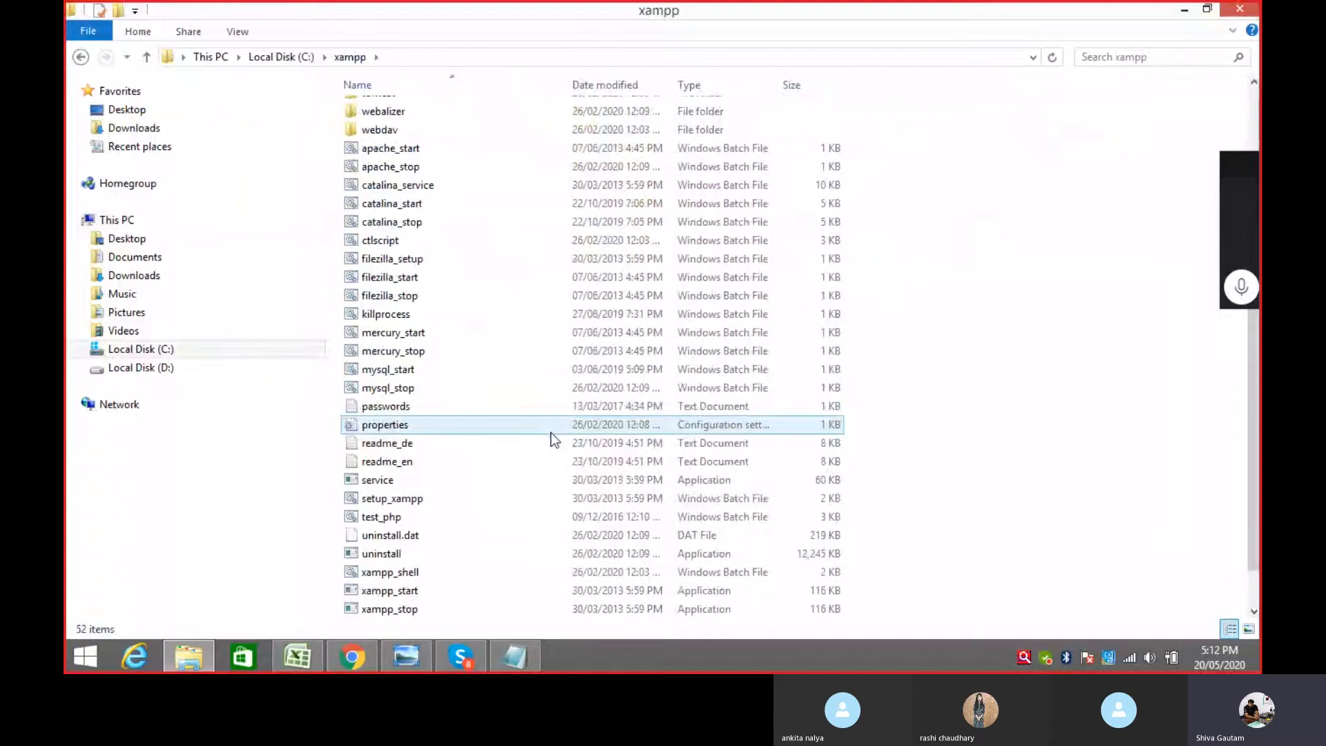
{"action": "double_click", "coordinate": [407, 570]}
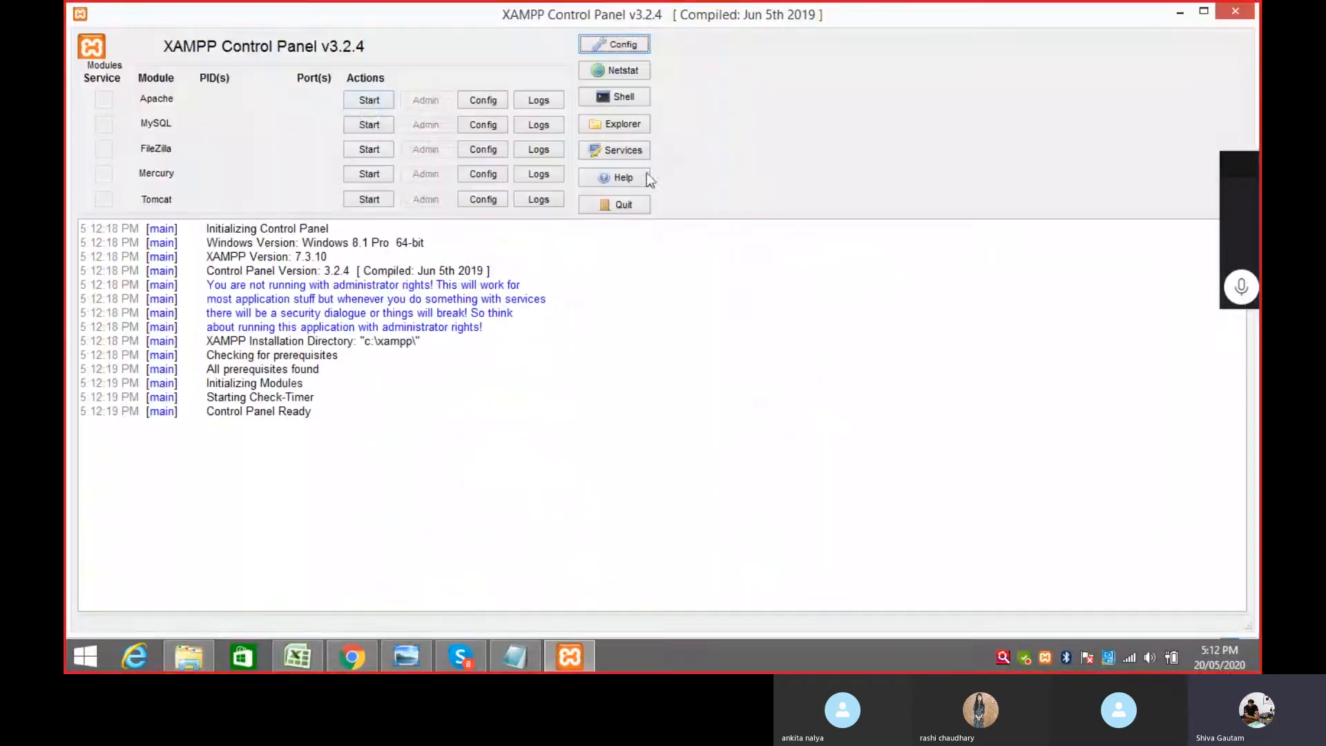
- Start the Apache and MySQL modules in XAMPP and minimize its control panel
{"action": "left_click", "coordinate": [365, 101]}
{"action": "left_click", "coordinate": [365, 124]}
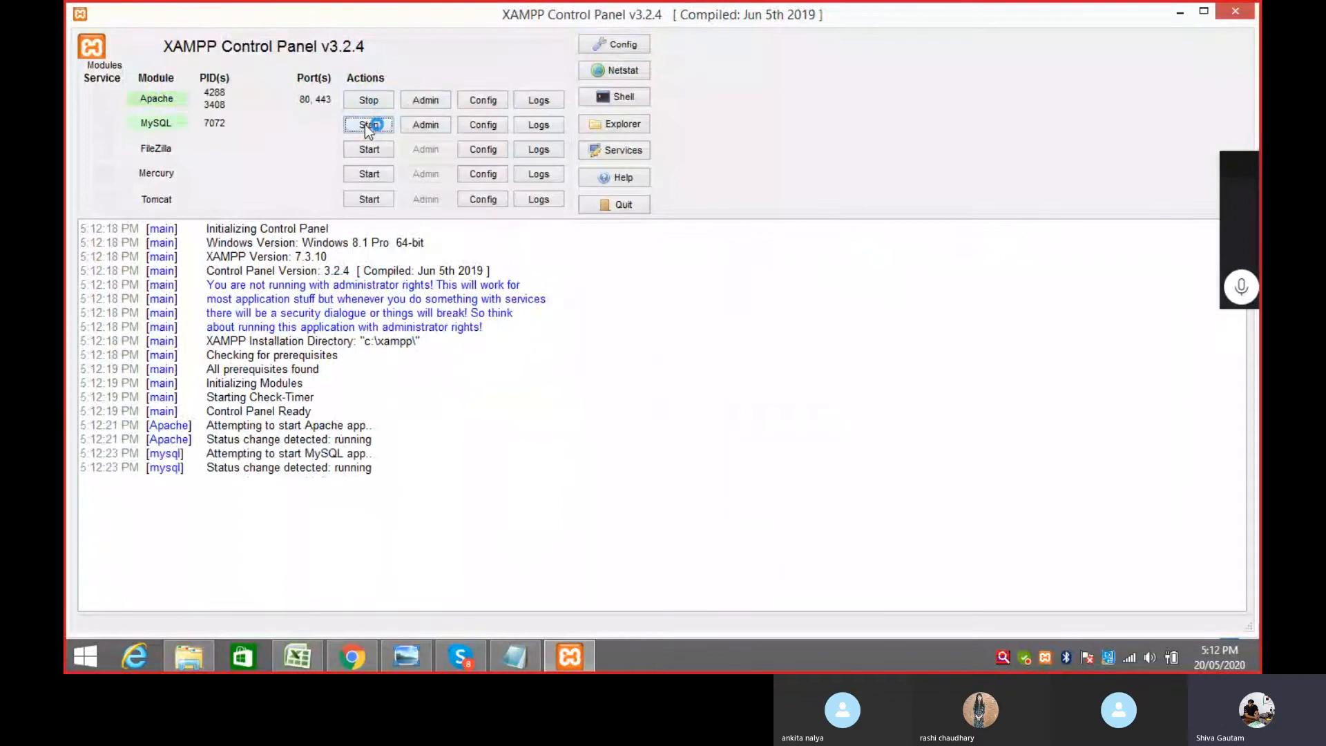
{"action": "left_click", "coordinate": [1180, 13]}
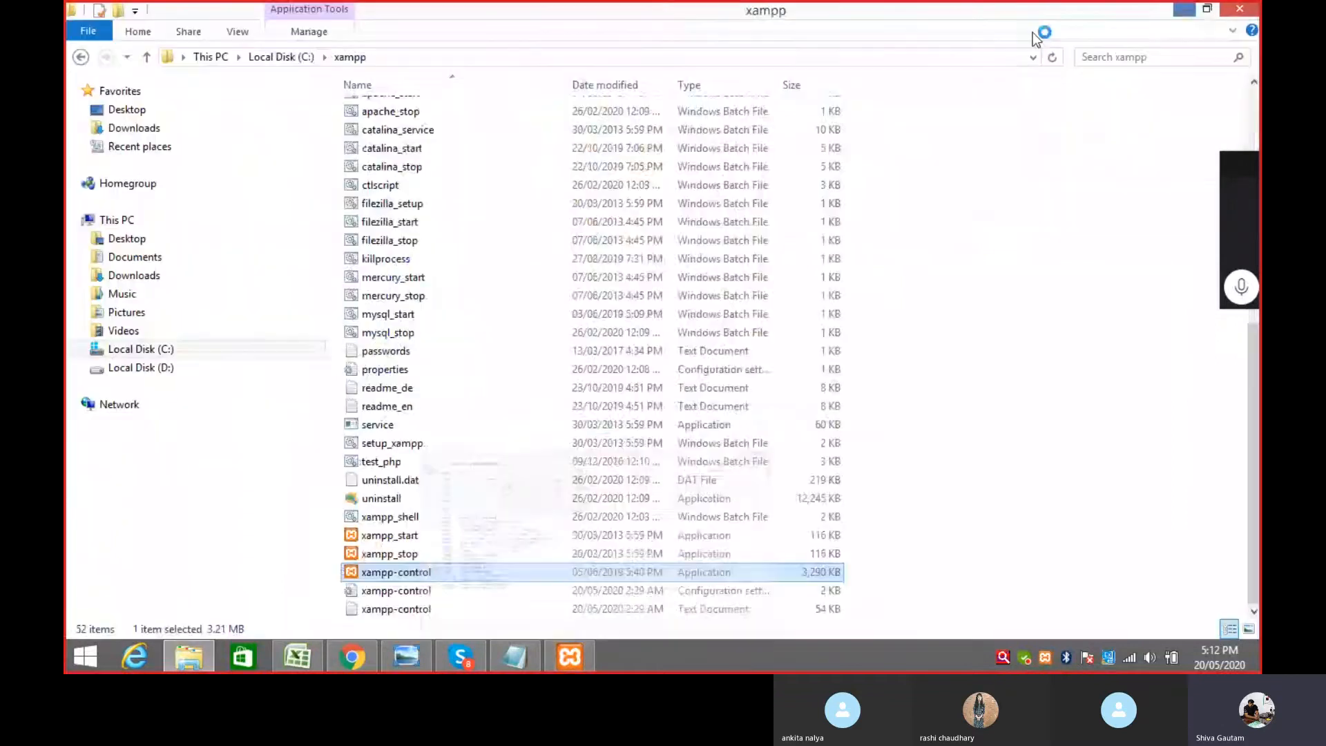
- Switch to Chrome, load localhost/wordpress in a new tab and look over the site's front page
{"action": "left_click", "coordinate": [358, 653]}
{"action": "left_click", "coordinate": [477, 15]}
{"action": "left_click", "coordinate": [297, 15]}
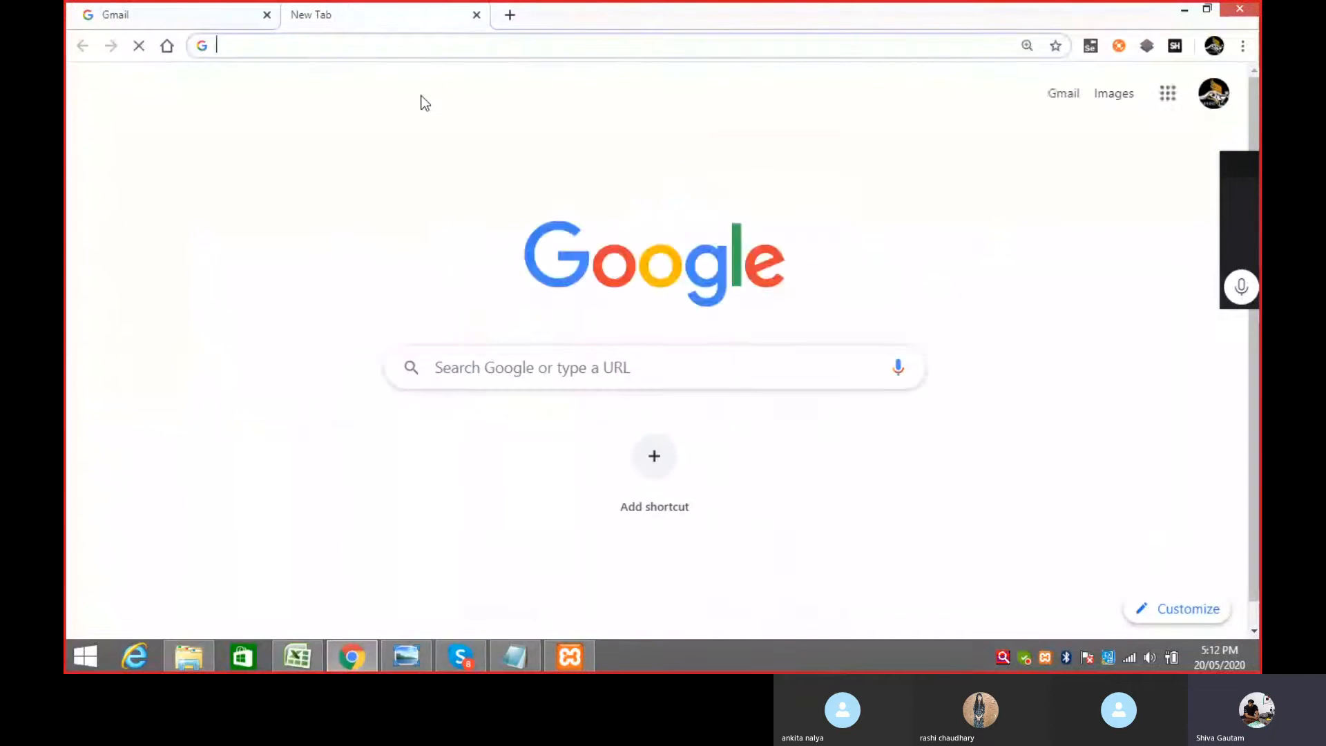
{"action": "type", "text": "lo"}
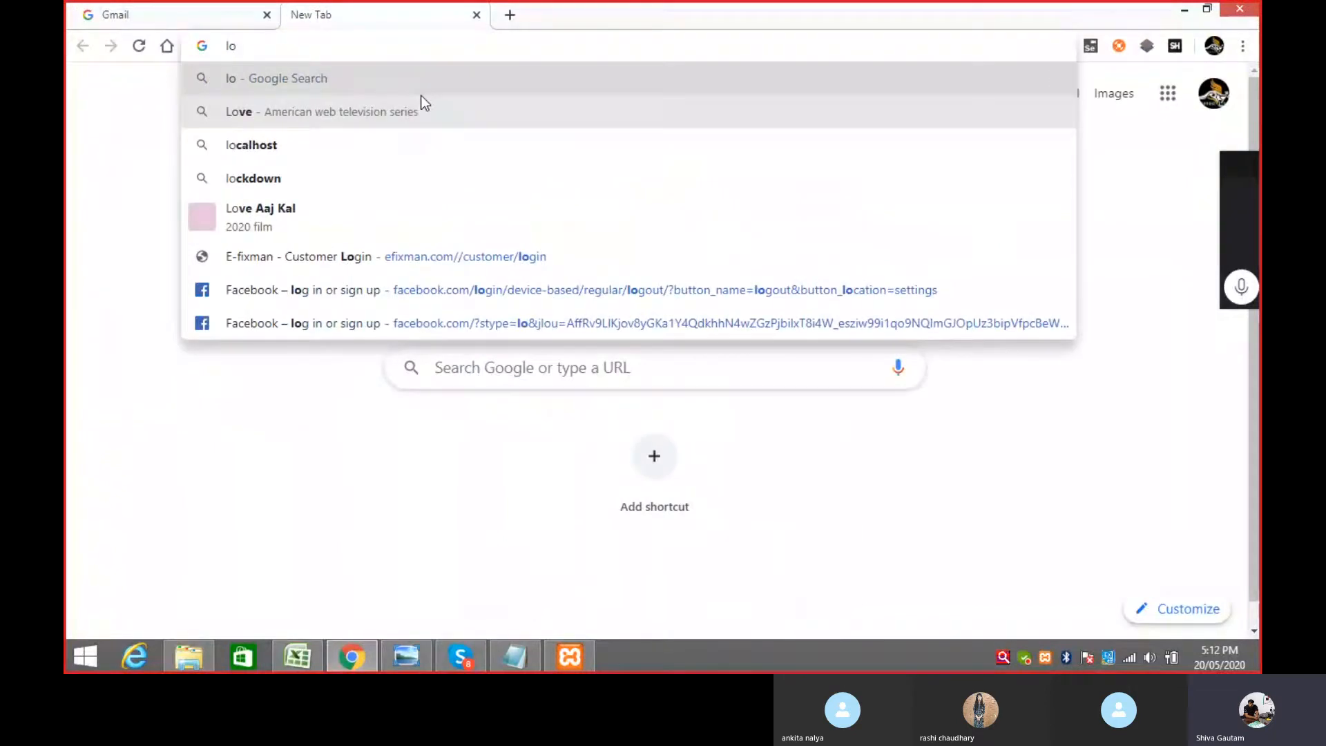
{"action": "type", "text": "calhost/wordpress"}
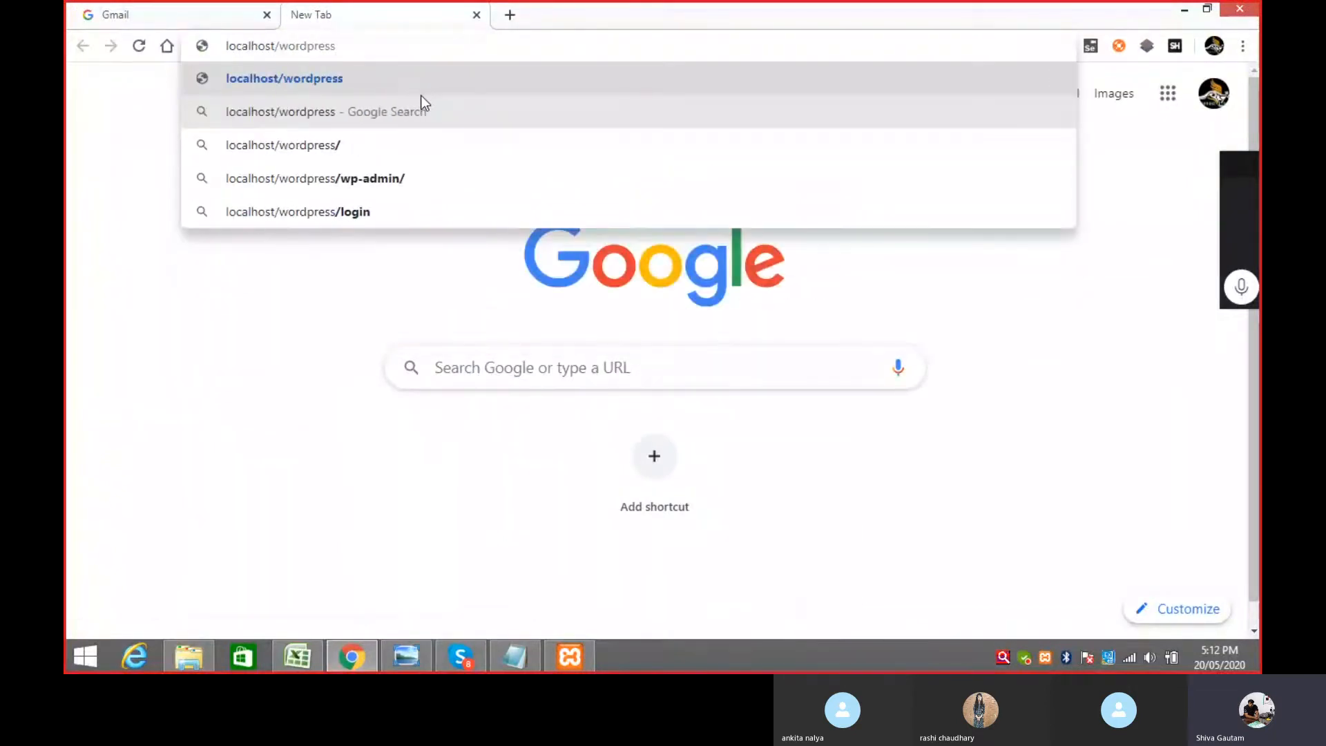
{"action": "key", "text": "Return"}
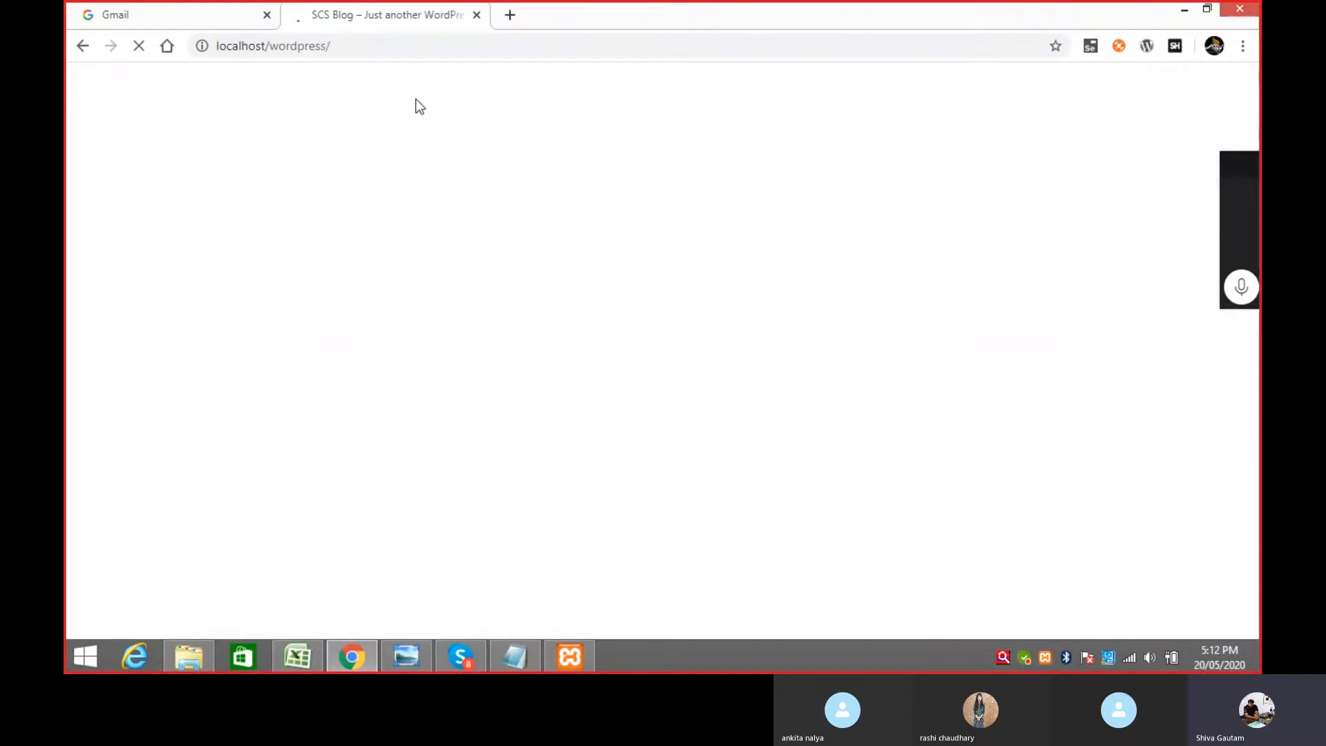
{"action": "scroll", "coordinate": [349, 256], "scroll_direction": "down", "scroll_amount": 2}
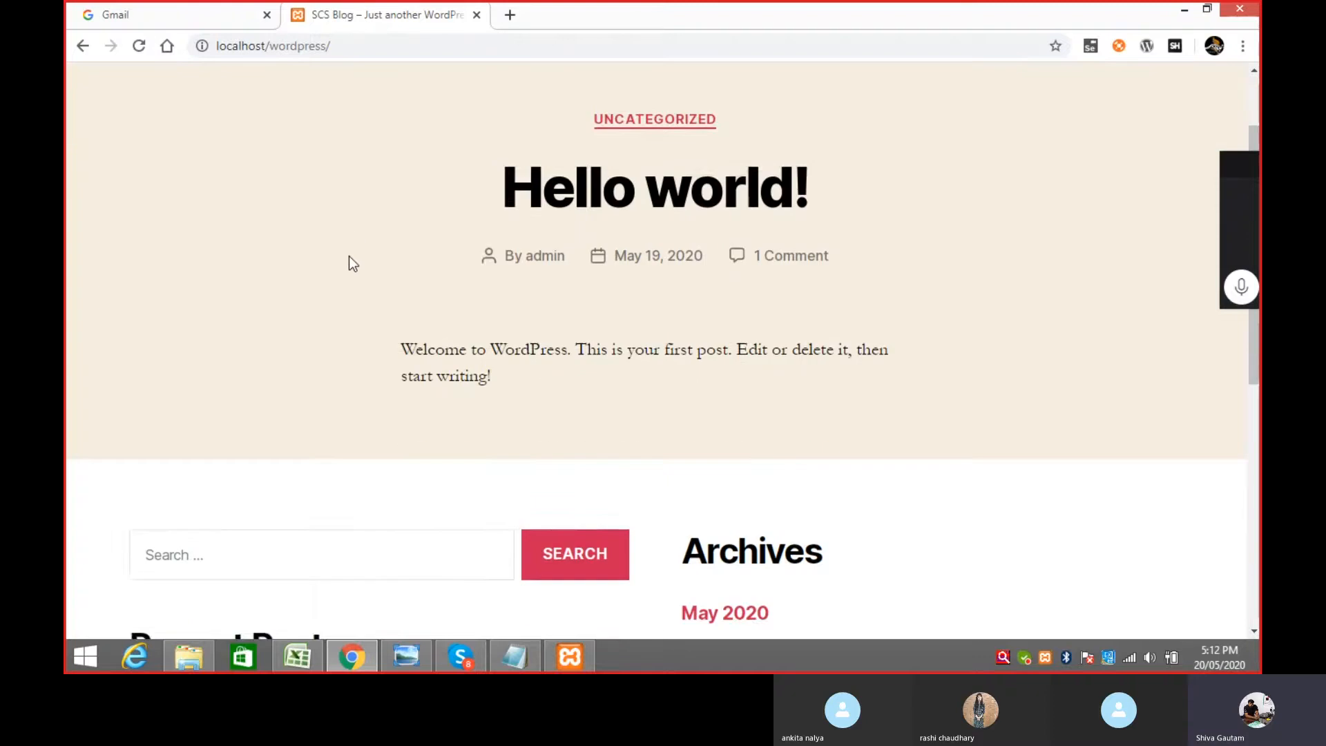
{"action": "scroll", "coordinate": [350, 256], "scroll_direction": "down", "scroll_amount": 2}
{"action": "scroll", "coordinate": [349, 255], "scroll_direction": "up", "scroll_amount": 4}
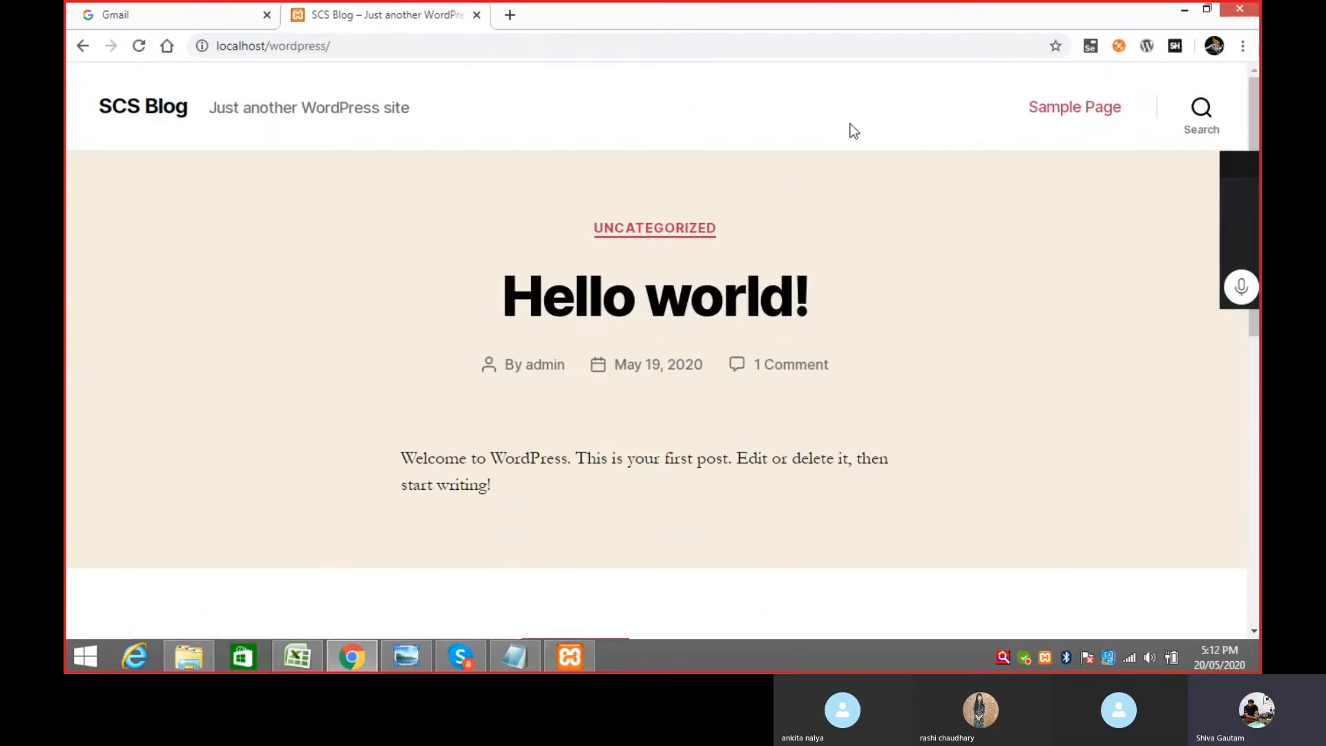
{"action": "left_click_drag", "start_coordinate": [1233, 164], "coordinate": [1260, 169]}
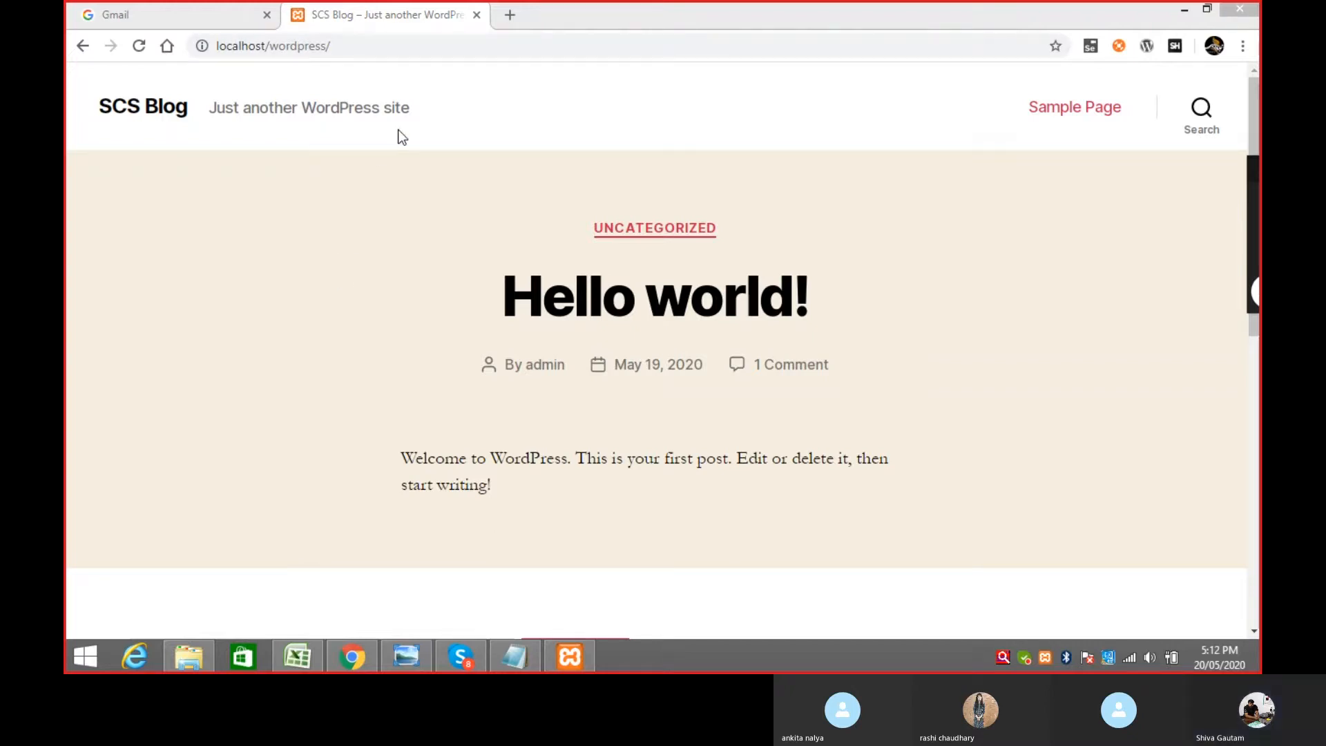
- Load the WordPress admin login page at localhost/wordpress/wp-admin
{"action": "left_click", "coordinate": [387, 47]}
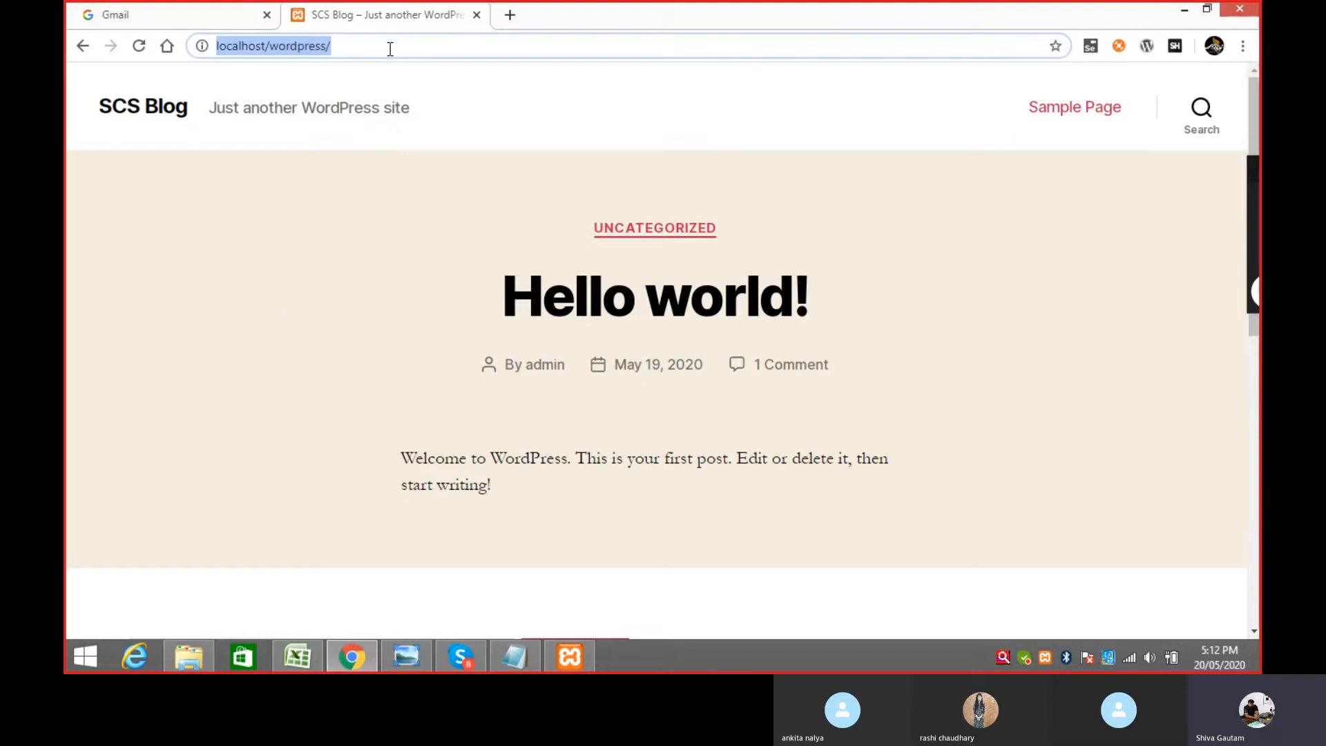
{"action": "left_click", "coordinate": [390, 49]}
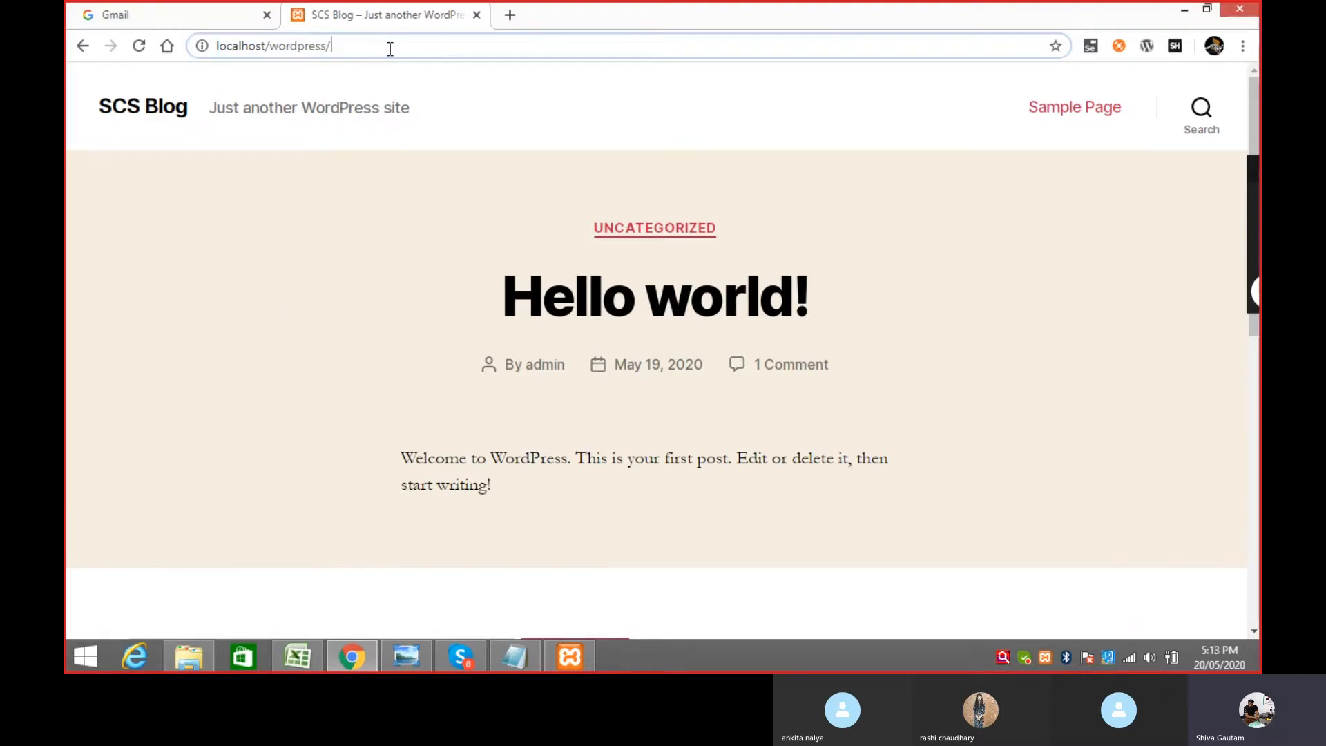
{"action": "type", "text": "wp"}
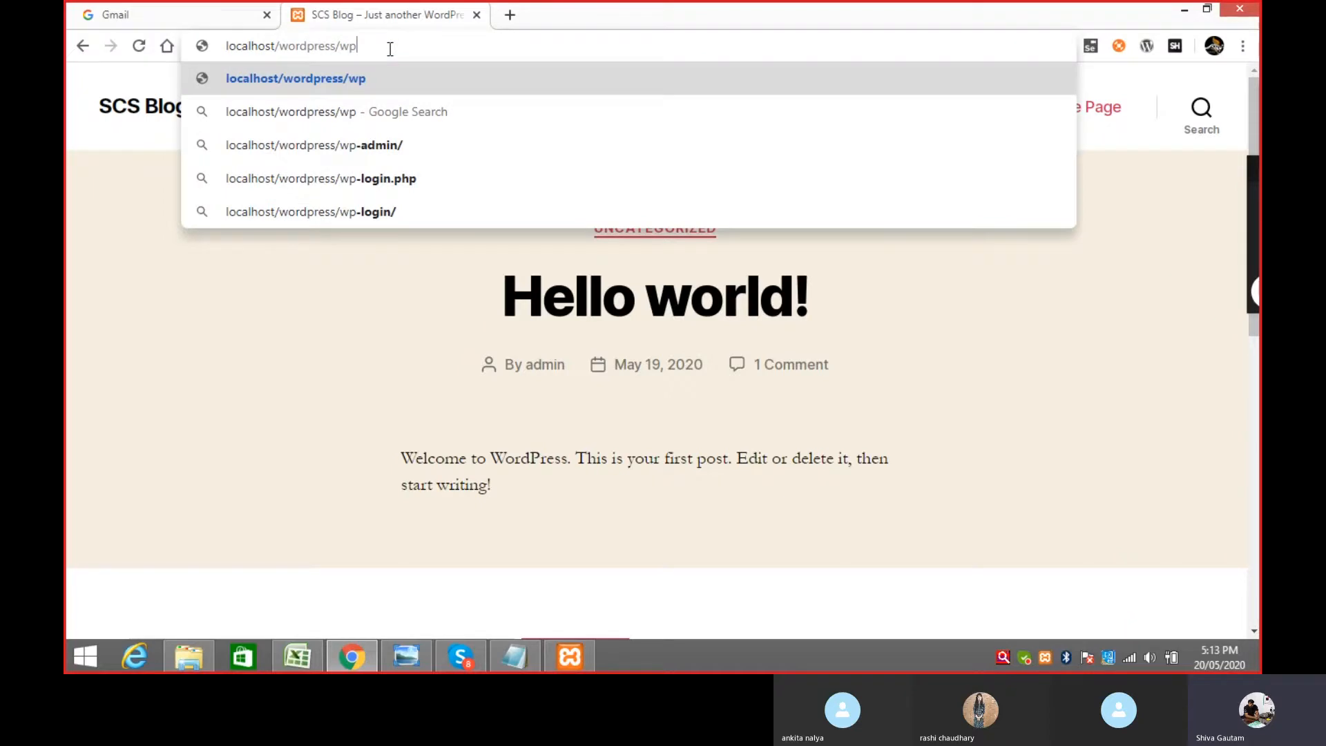
{"action": "type", "text": "-admin"}
{"action": "key", "text": "Return"}
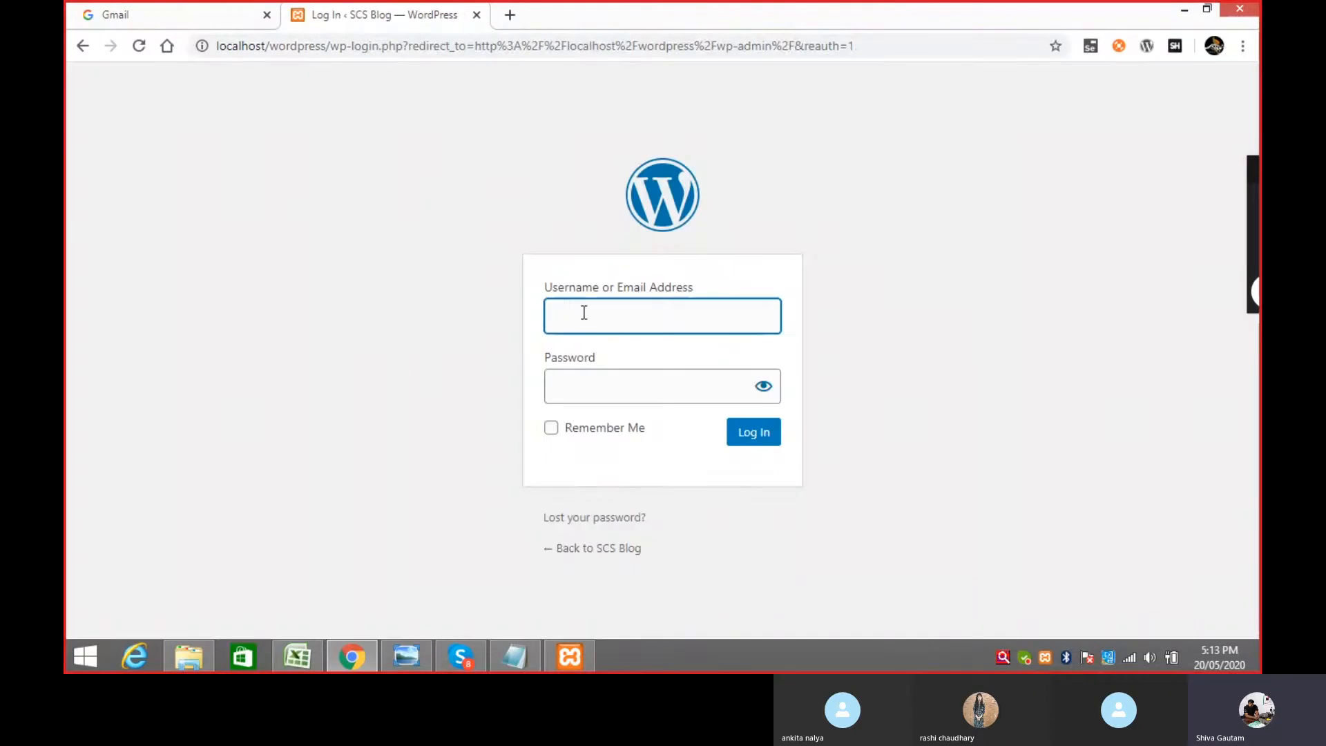
- Log in to WordPress with the username admin and the account password
{"action": "type", "text": "ad"}
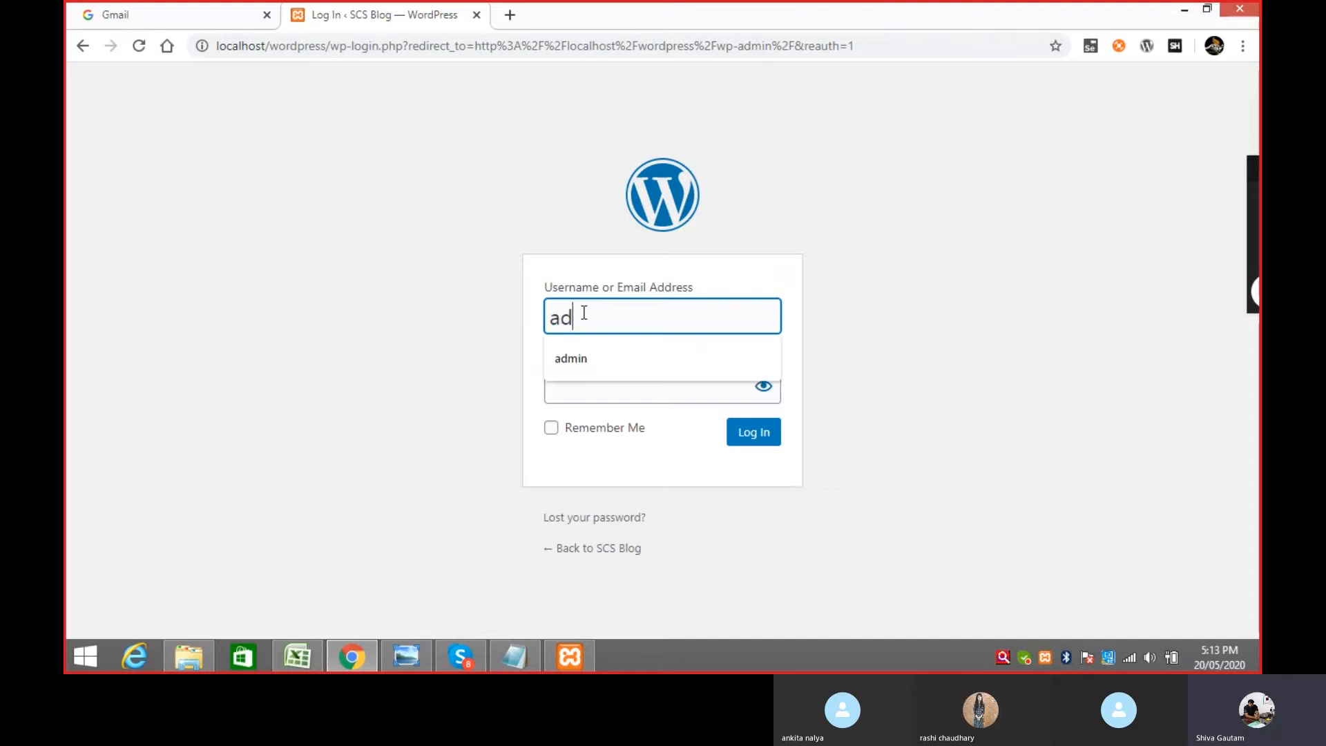
{"action": "left_click", "coordinate": [645, 352]}
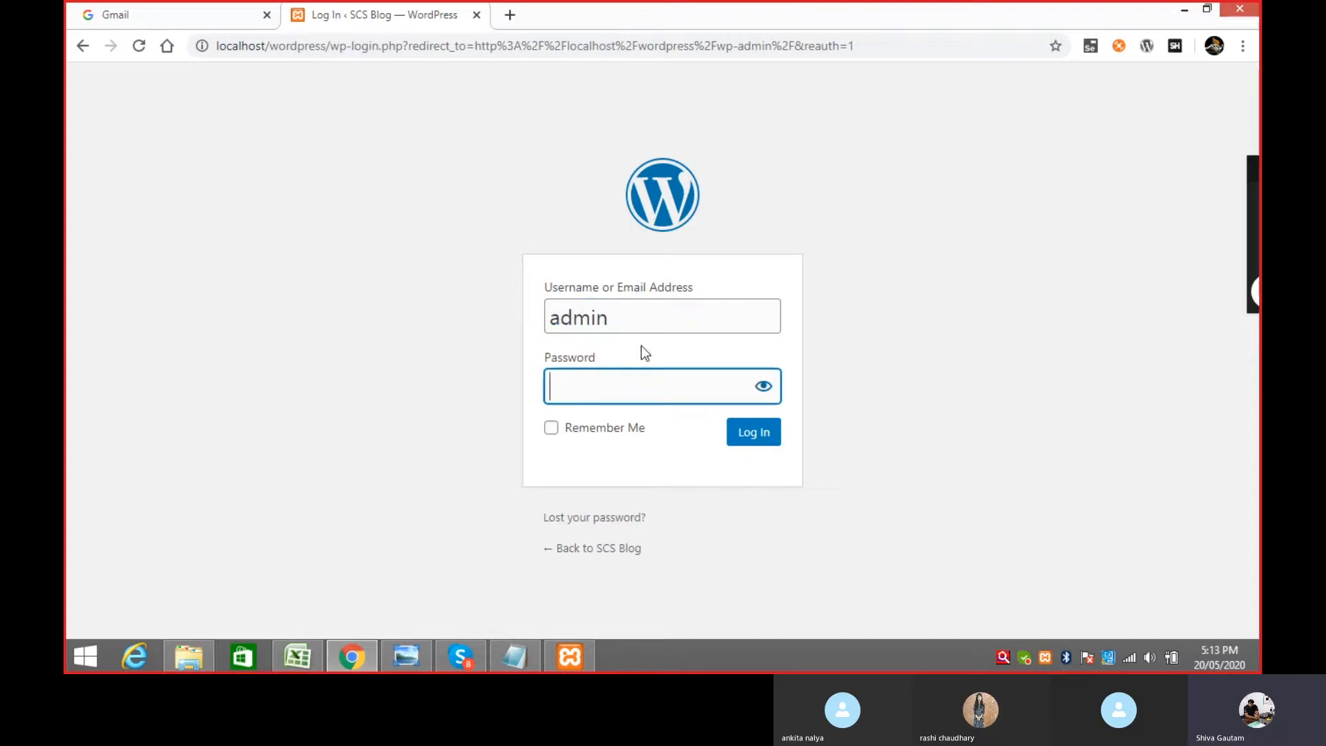
{"action": "type", "text": "••"}
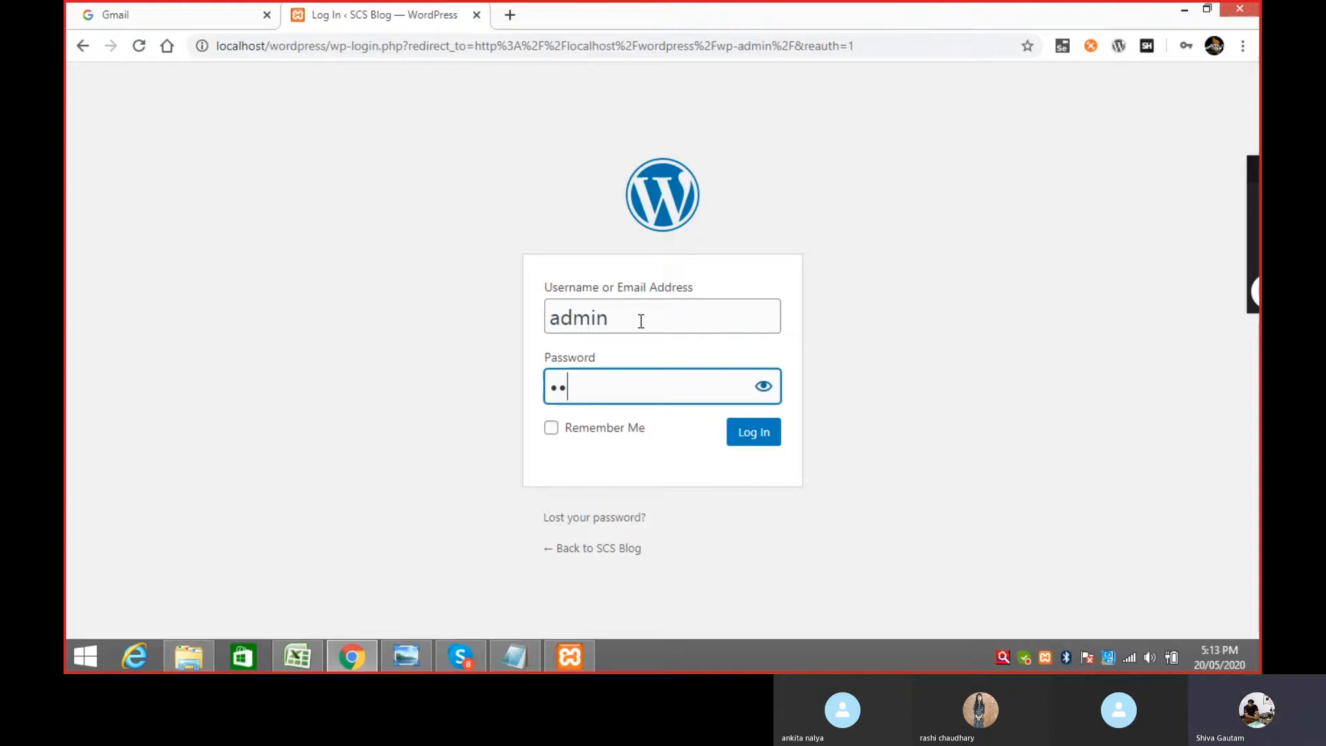
{"action": "type", "text": "•••"}
{"action": "left_click", "coordinate": [749, 435]}
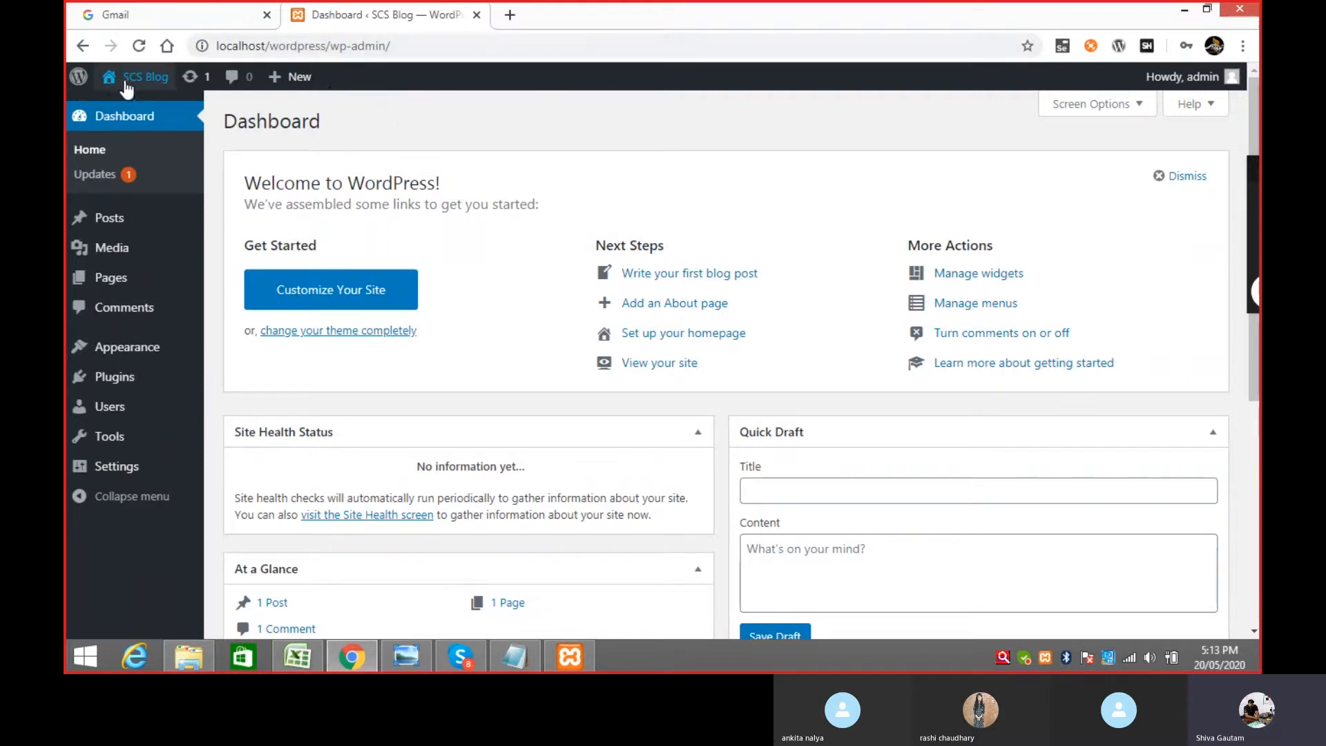
- Open the SCS Blog public site in a separate browser tab beside the dashboard and look through its front page
{"action": "mouse_move", "coordinate": [135, 77]}
{"action": "right_click", "coordinate": [144, 119]}
{"action": "left_click", "coordinate": [181, 122]}
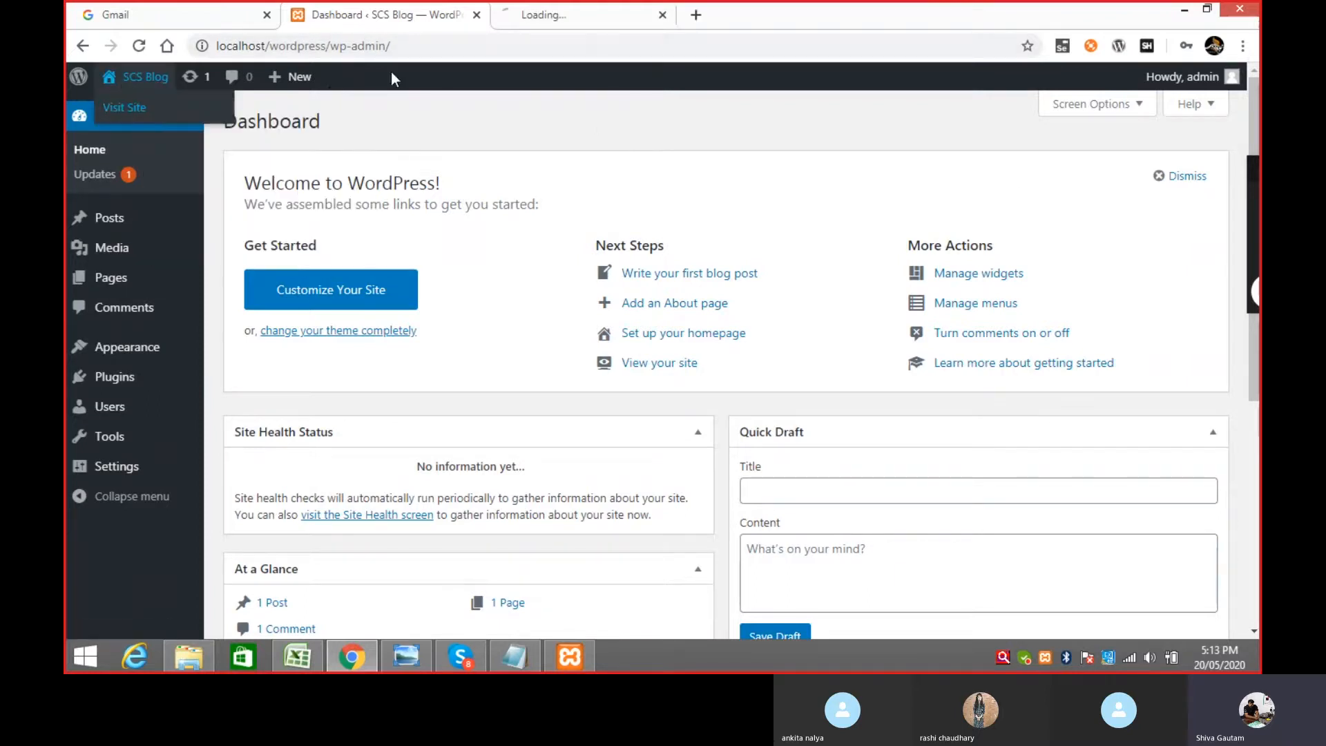
{"action": "left_click", "coordinate": [551, 15]}
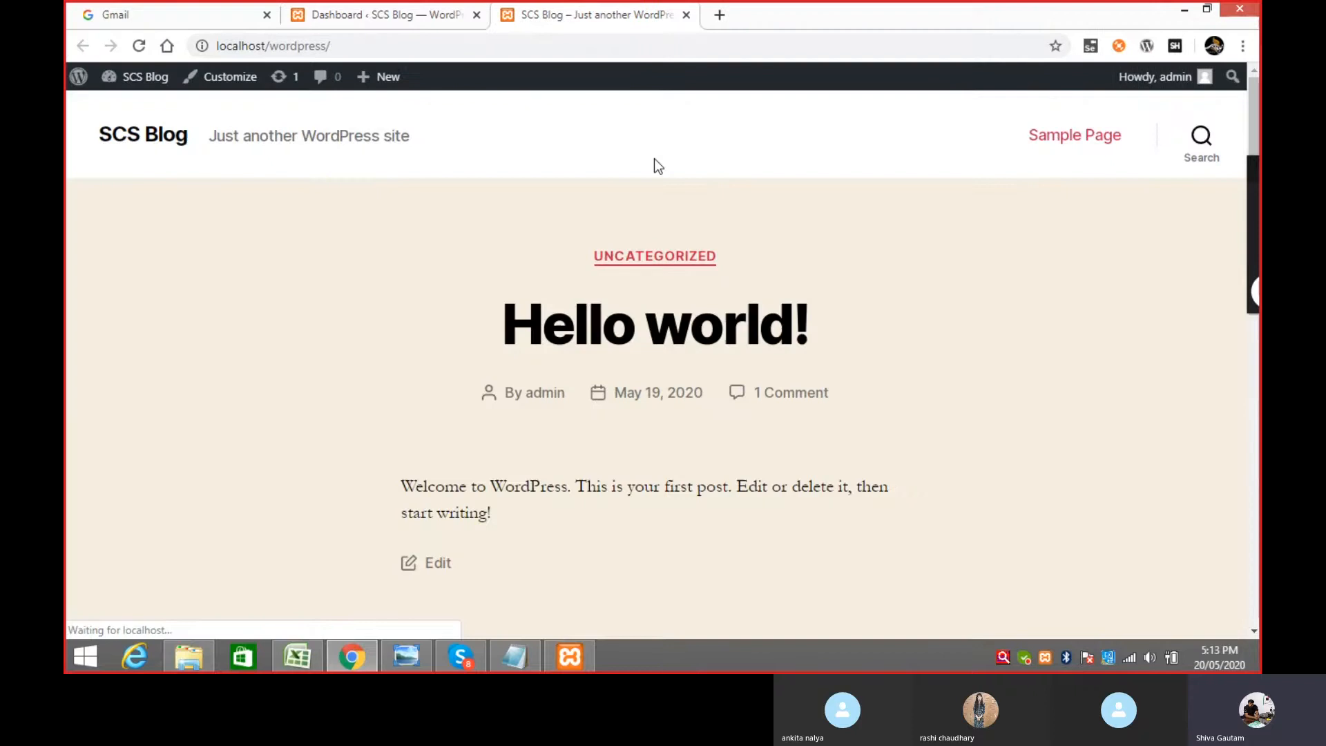
{"action": "left_click", "coordinate": [416, 15]}
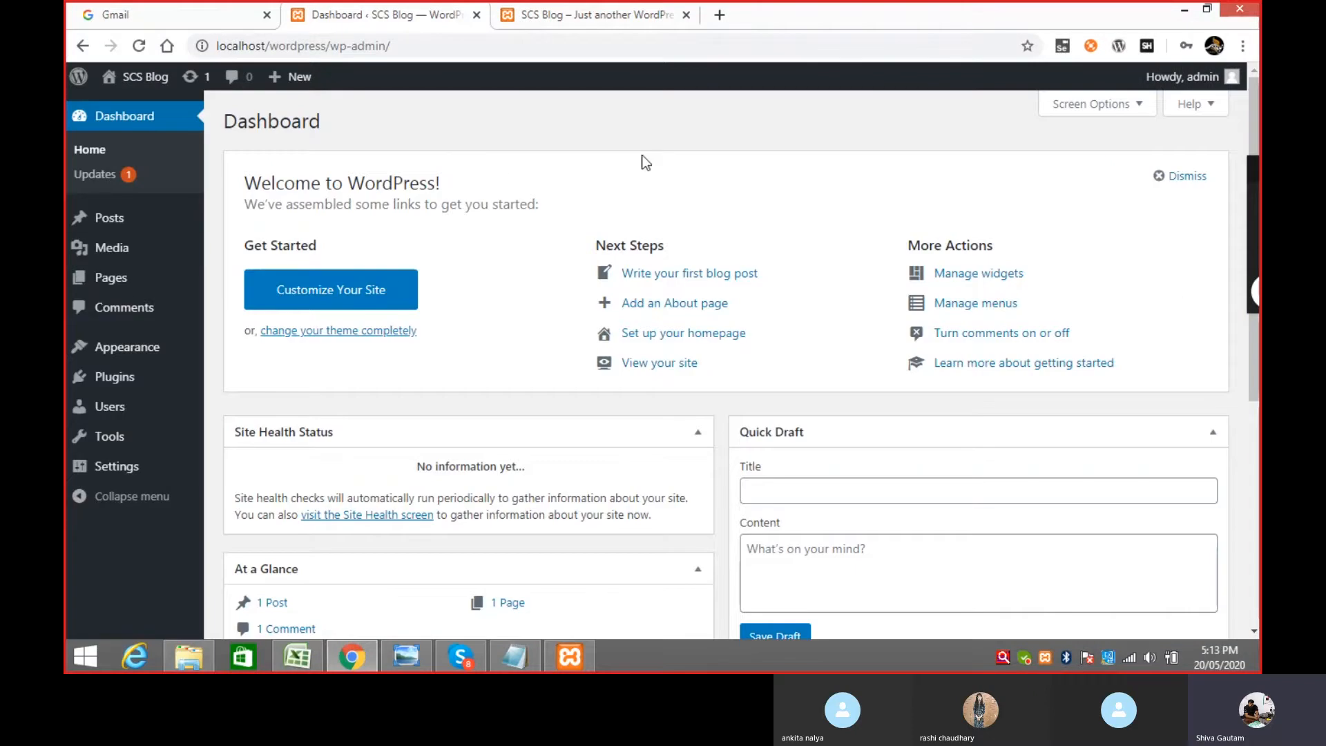
{"action": "left_click", "coordinate": [579, 17]}
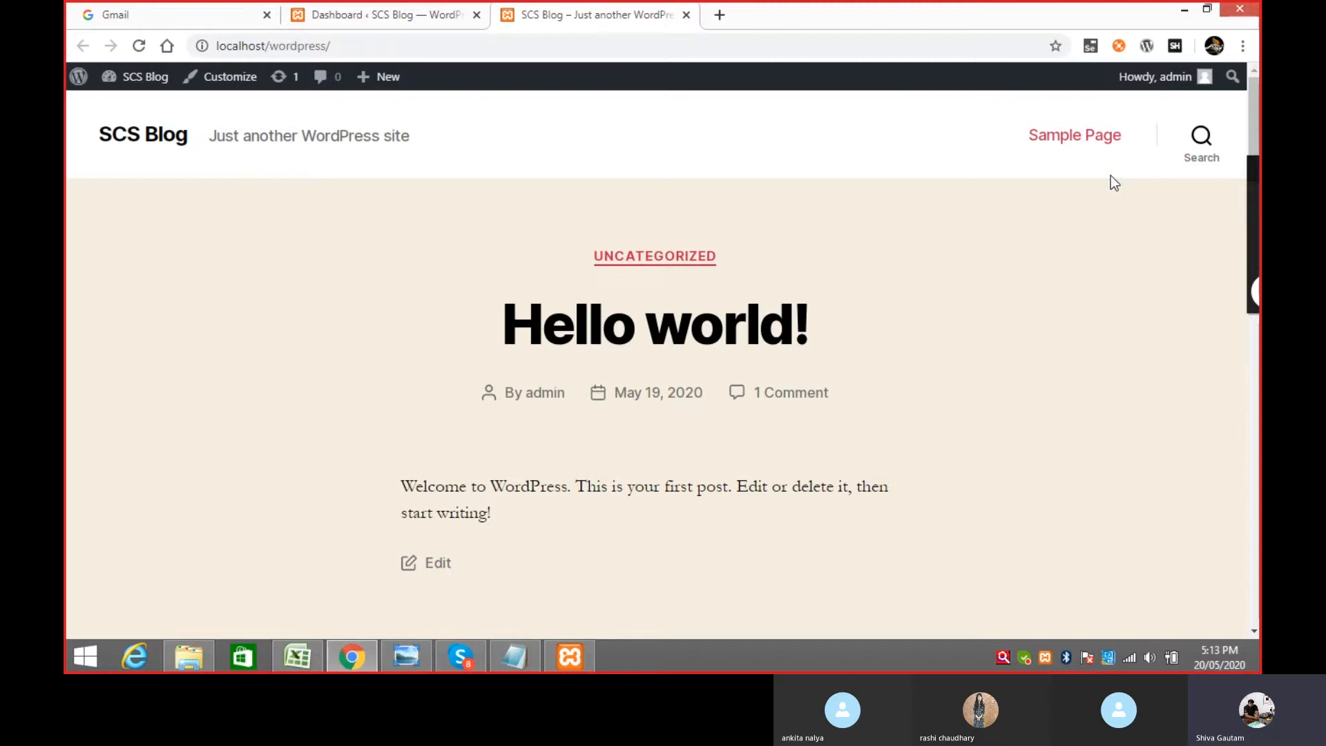
{"action": "scroll", "coordinate": [1117, 326], "scroll_direction": "down", "scroll_amount": 5}
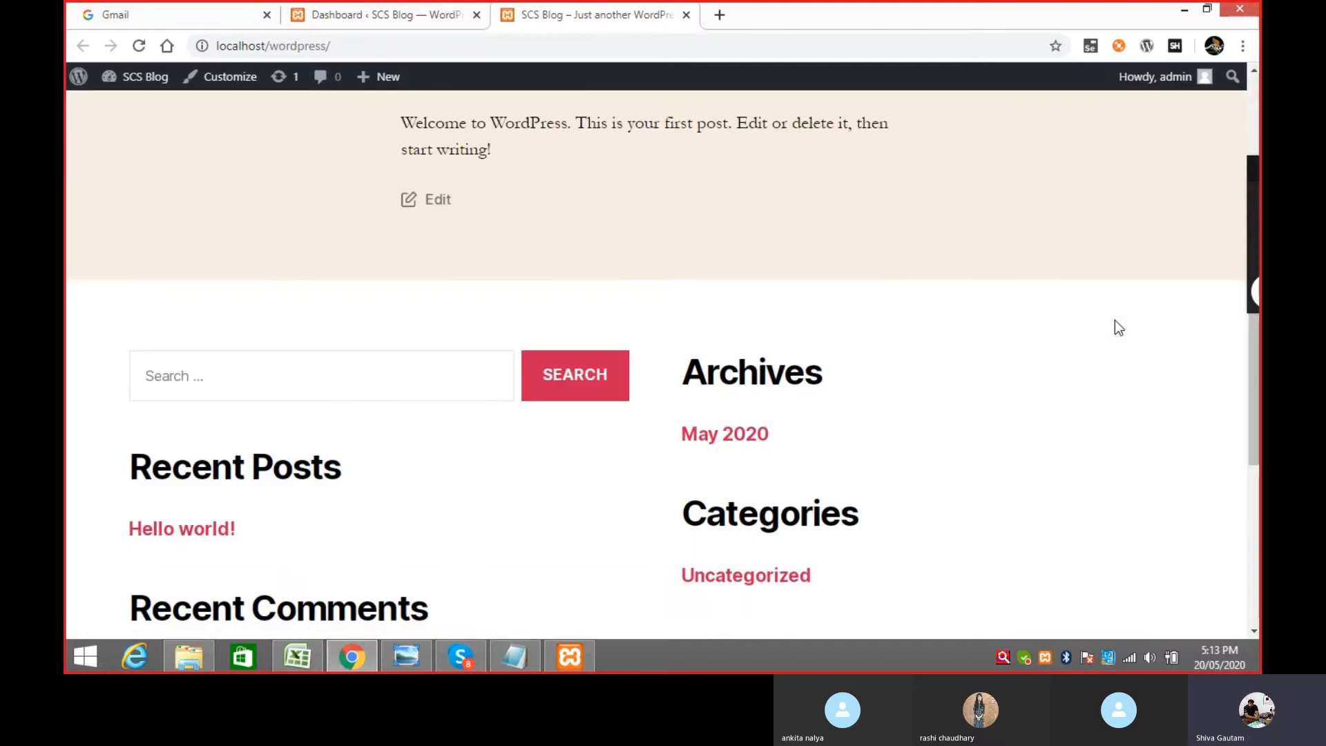
{"action": "scroll", "coordinate": [1106, 322], "scroll_direction": "down", "scroll_amount": 5}
{"action": "scroll", "coordinate": [1106, 322], "scroll_direction": "up", "scroll_amount": 5}
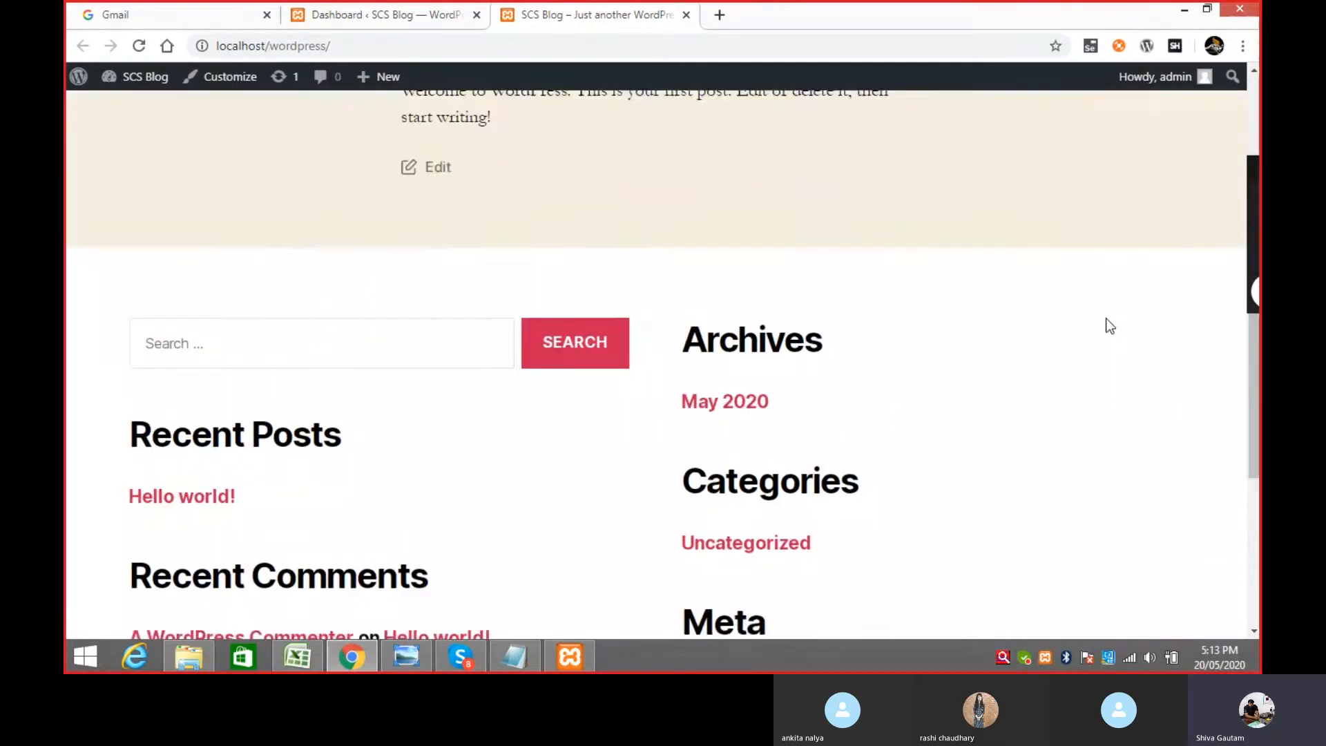
- Look through the SCS Blog front page and compare it with its WordPress dashboard in the neighbouring tab
{"action": "scroll", "coordinate": [1108, 324], "scroll_direction": "up", "scroll_amount": 5}
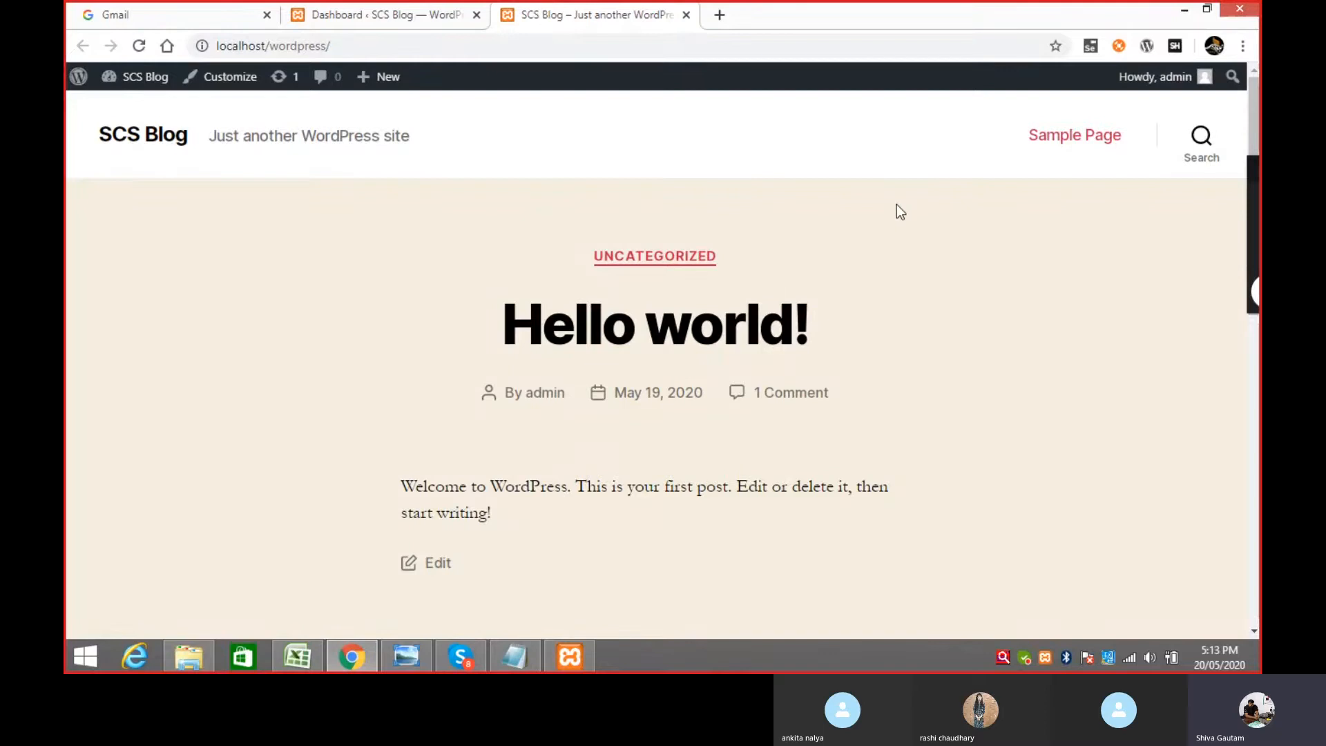
{"action": "scroll", "coordinate": [292, 221], "scroll_direction": "down", "scroll_amount": 5}
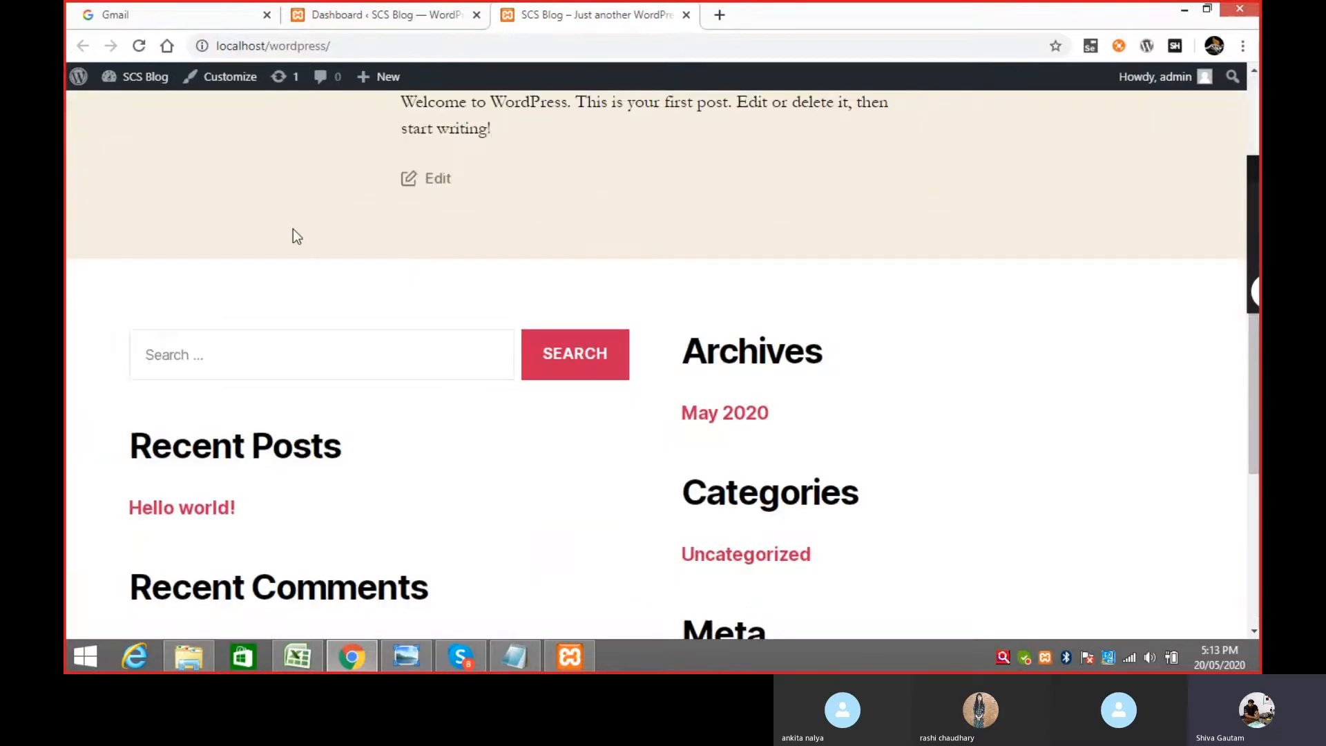
{"action": "scroll", "coordinate": [292, 231], "scroll_direction": "down", "scroll_amount": 4}
{"action": "scroll", "coordinate": [297, 236], "scroll_direction": "up", "scroll_amount": 8}
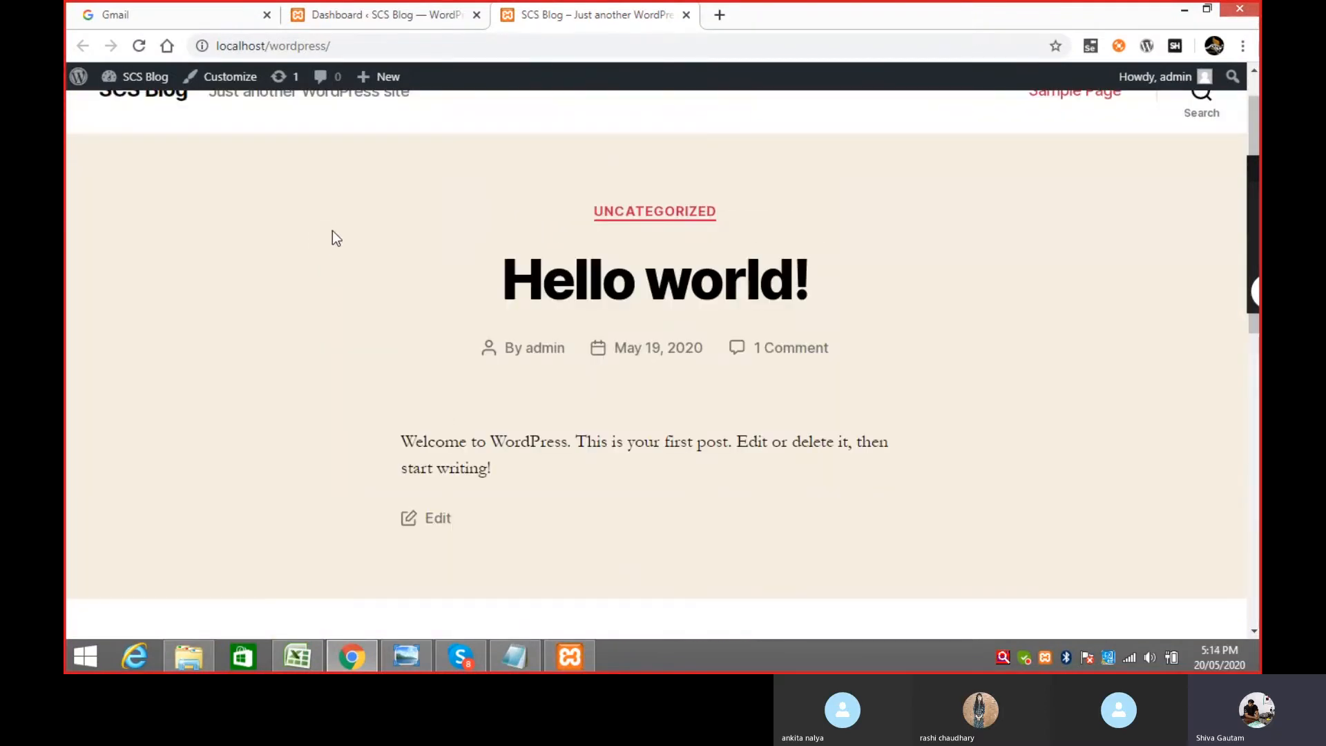
{"action": "scroll", "coordinate": [333, 232], "scroll_direction": "up", "scroll_amount": 1}
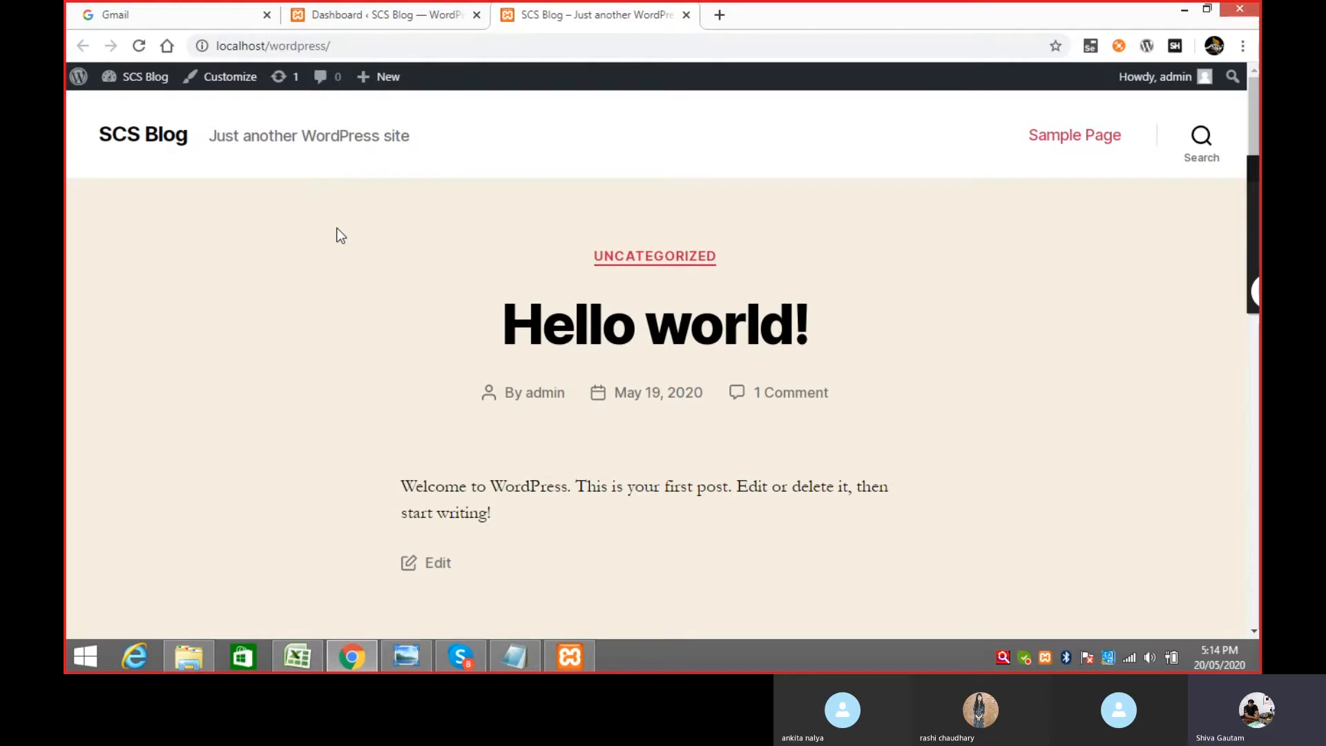
{"action": "left_click", "coordinate": [379, 12]}
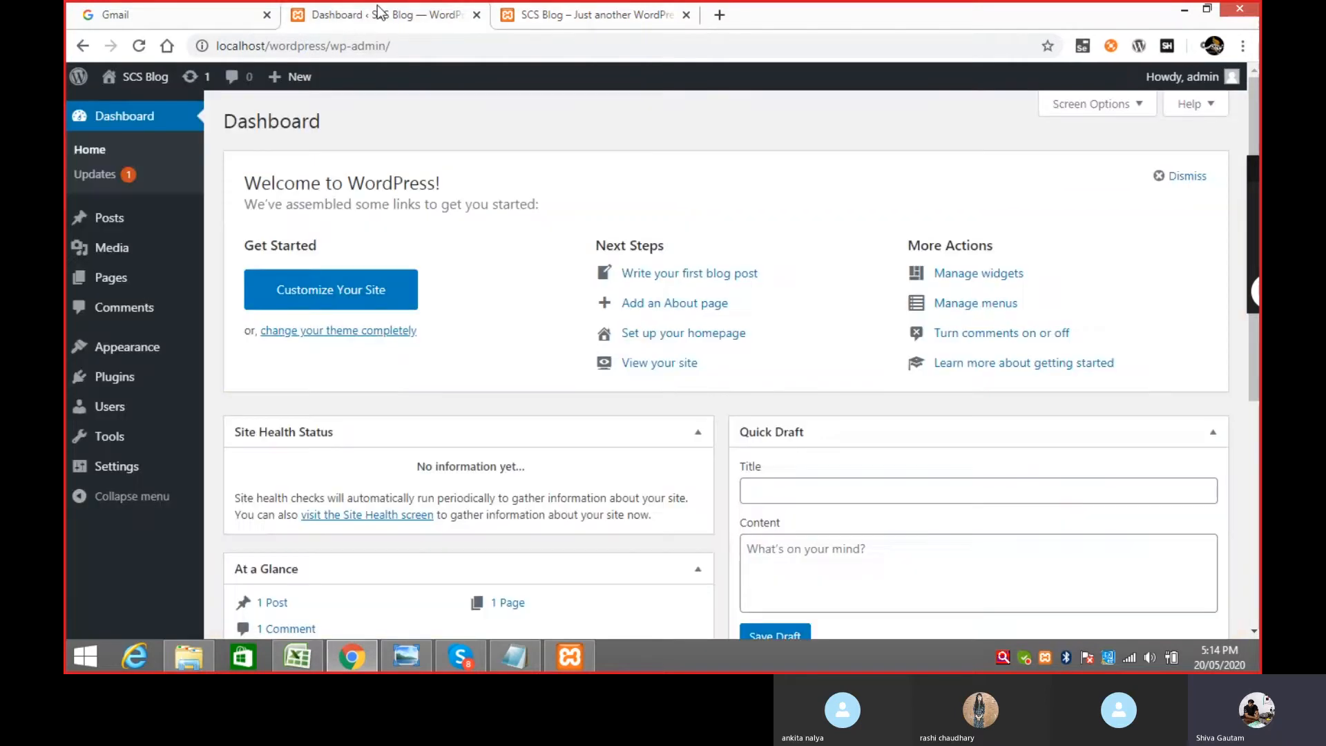
{"action": "left_click", "coordinate": [589, 15]}
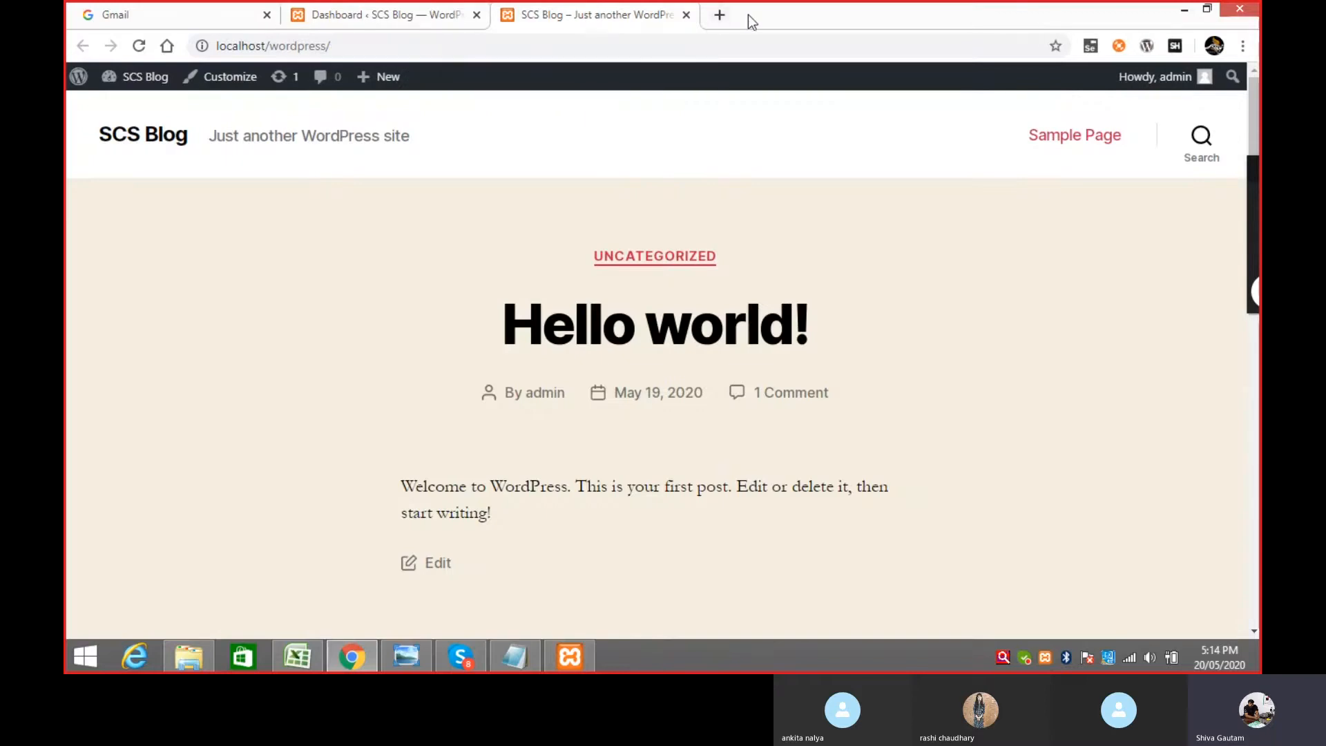
- Load shivatutorials.com in a new browser tab and look through its home page as an example site
{"action": "left_click", "coordinate": [719, 15]}
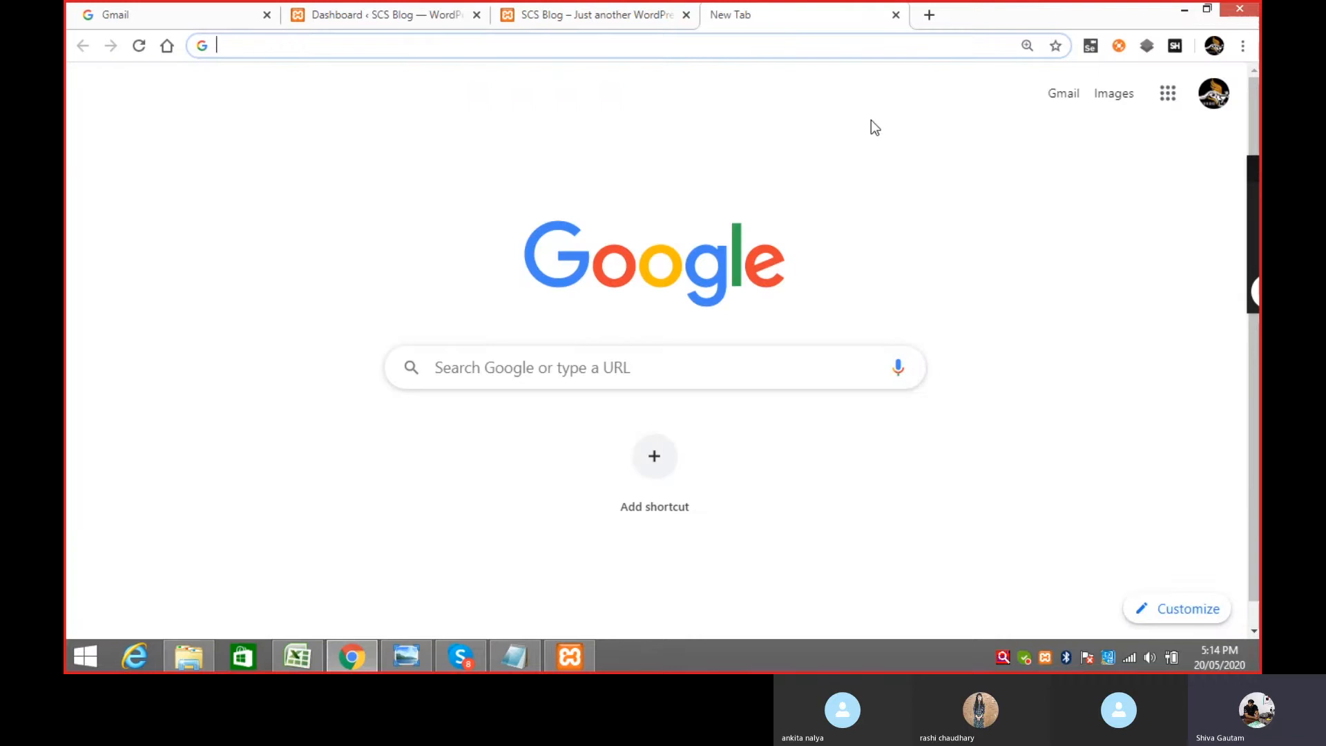
{"action": "type", "text": "shiva"}
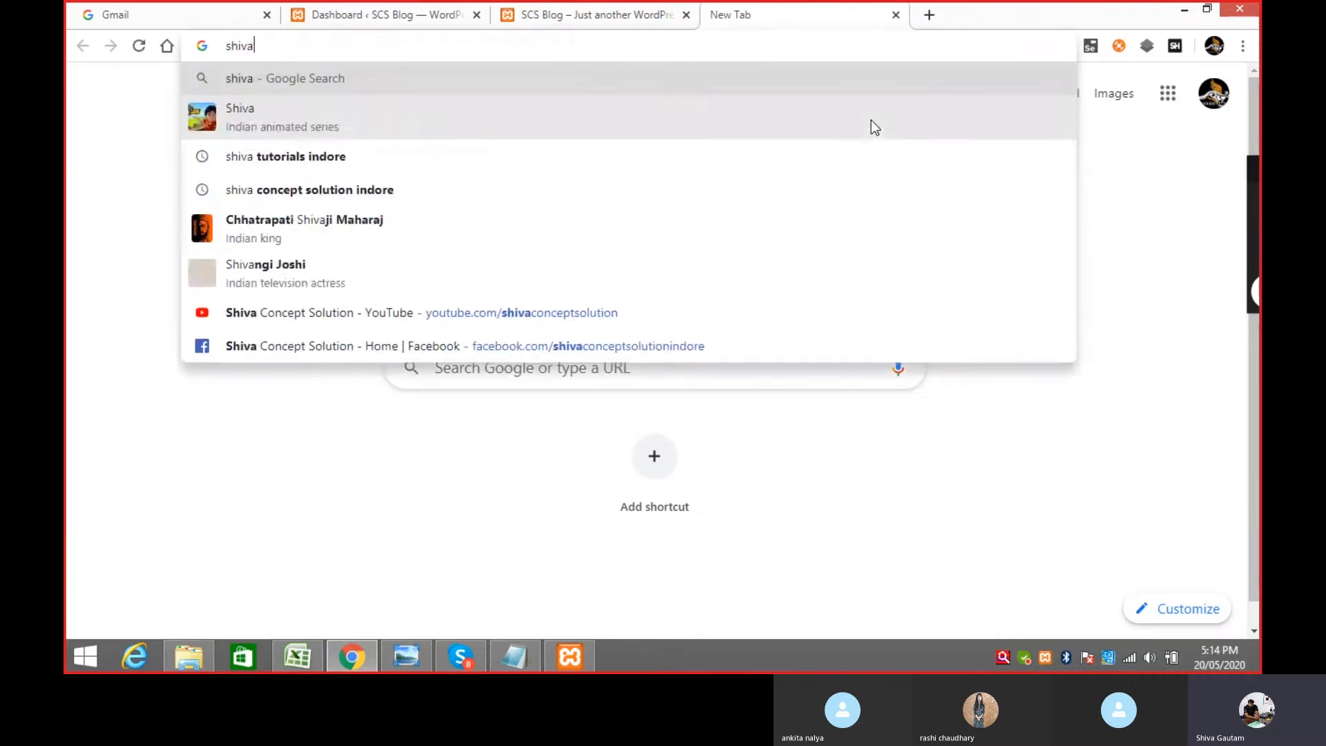
{"action": "type", "text": "tuto"}
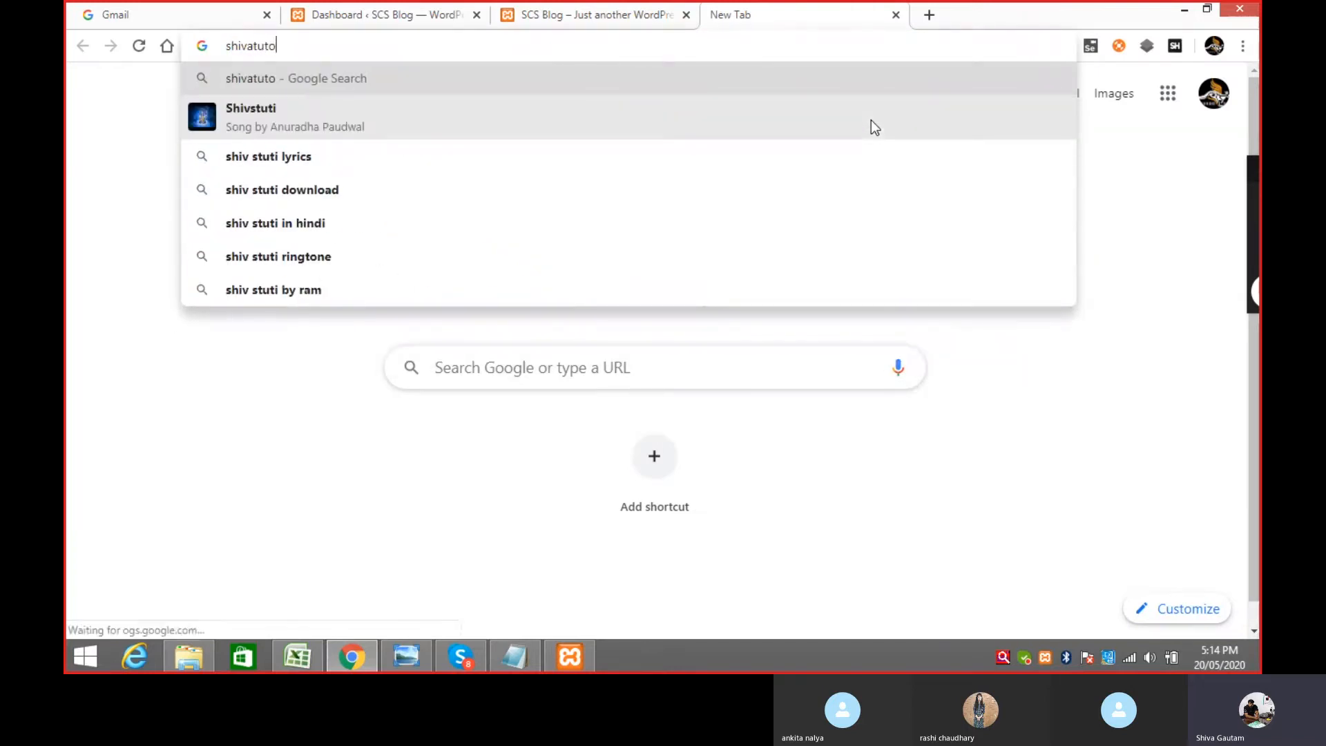
{"action": "type", "text": "rials"}
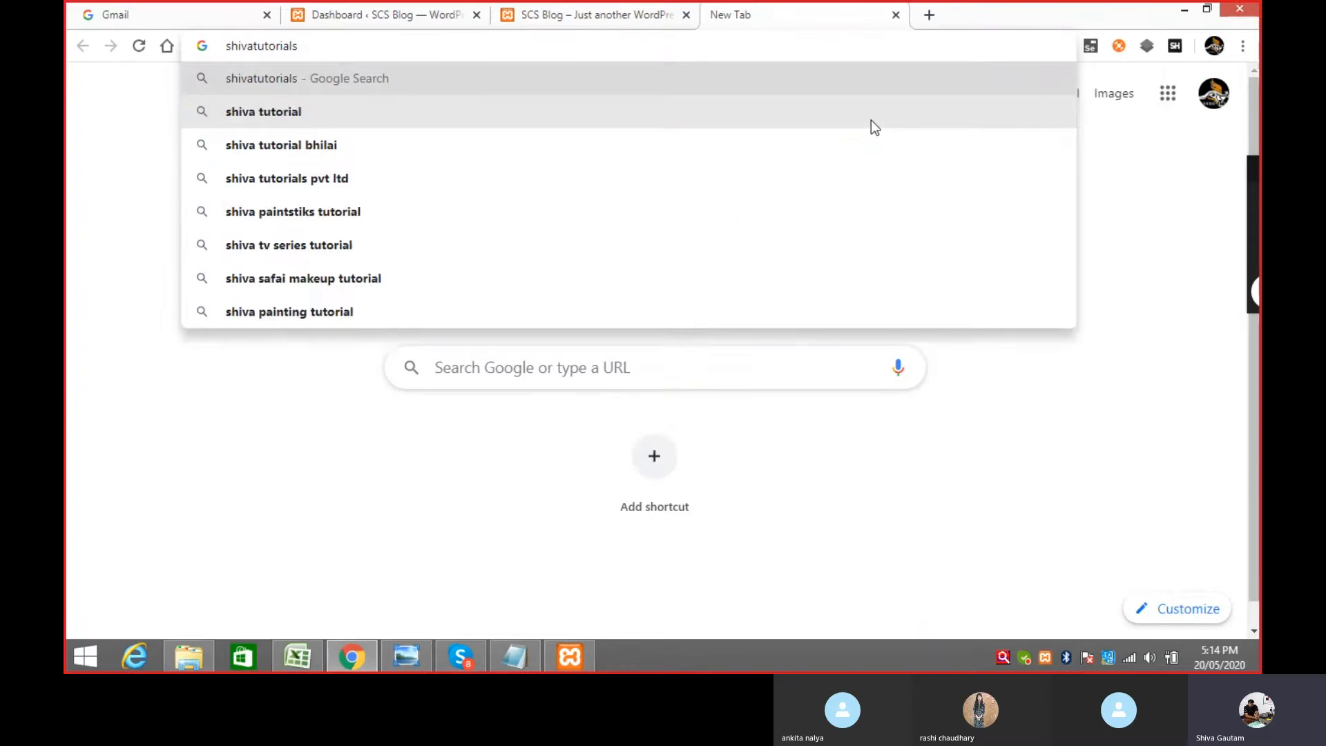
{"action": "type", "text": ".com"}
{"action": "key", "text": "Return"}
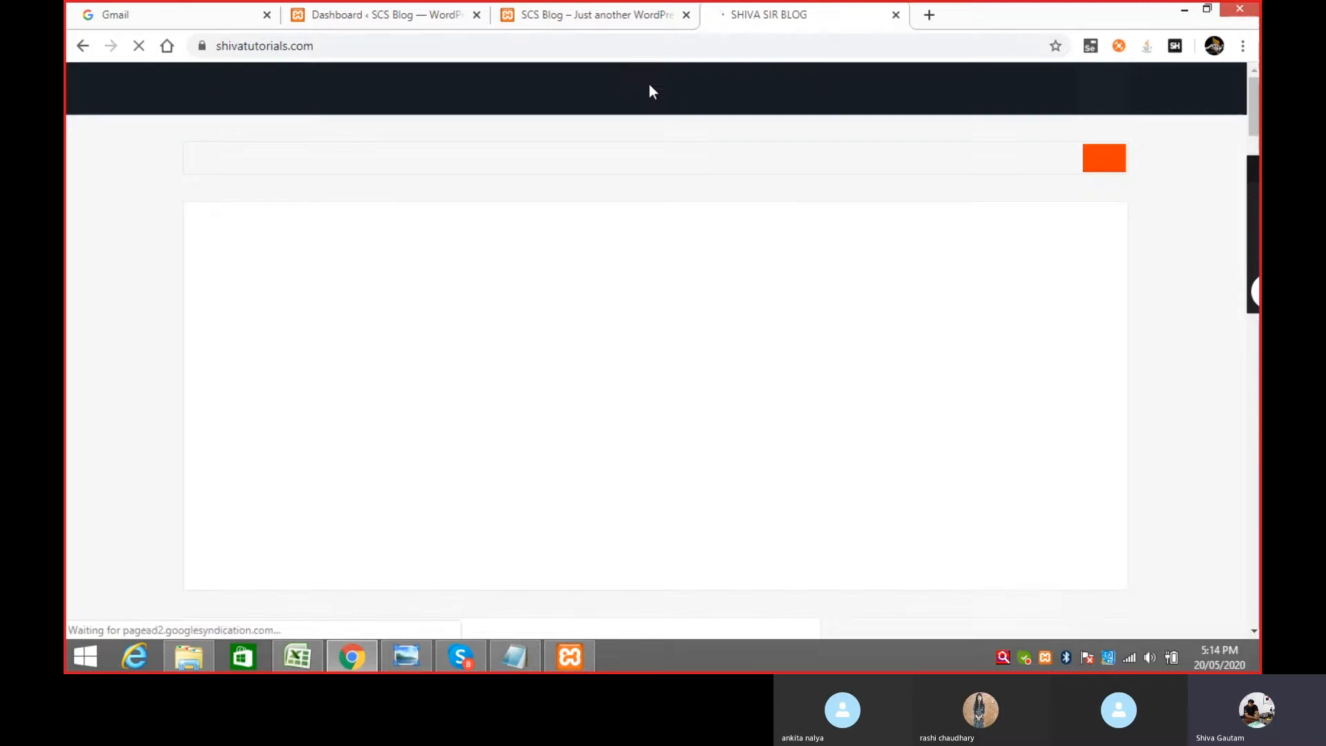
{"action": "mouse_move", "coordinate": [639, 90]}
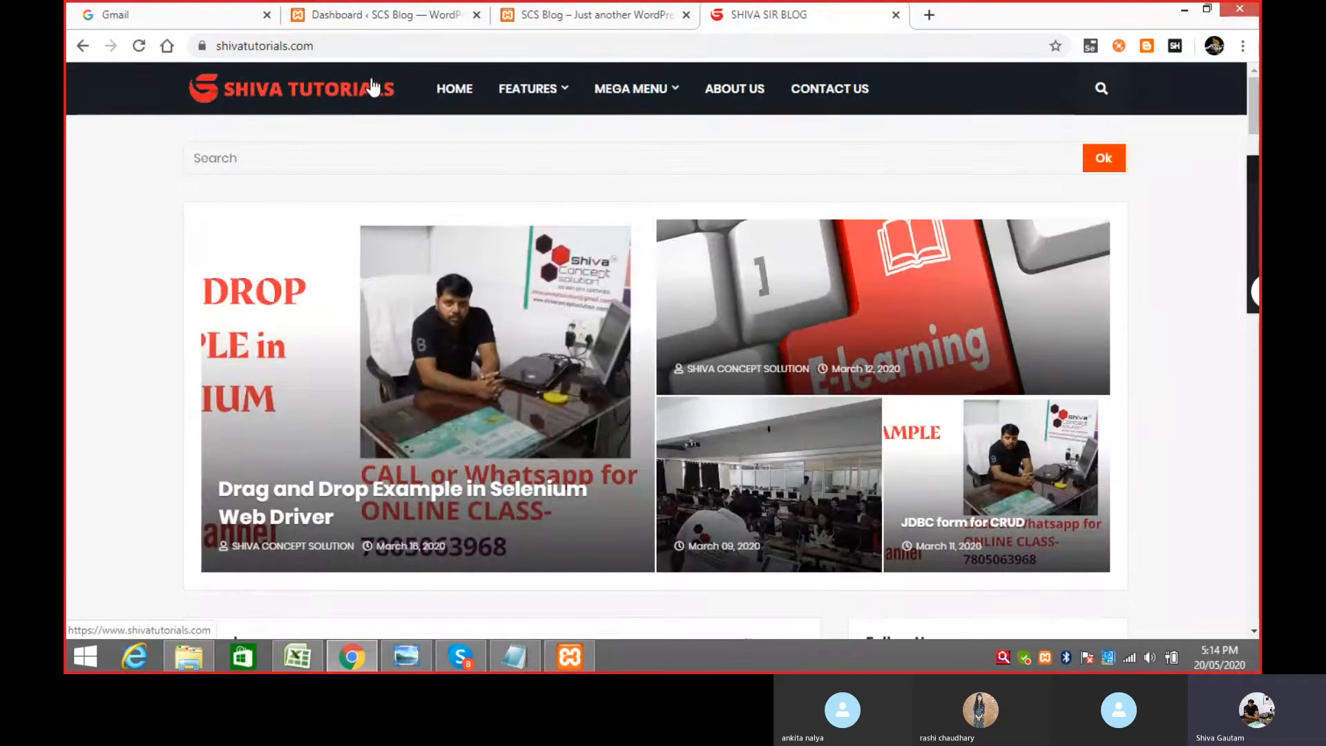
{"action": "scroll", "coordinate": [1202, 219], "scroll_direction": "down", "scroll_amount": 15}
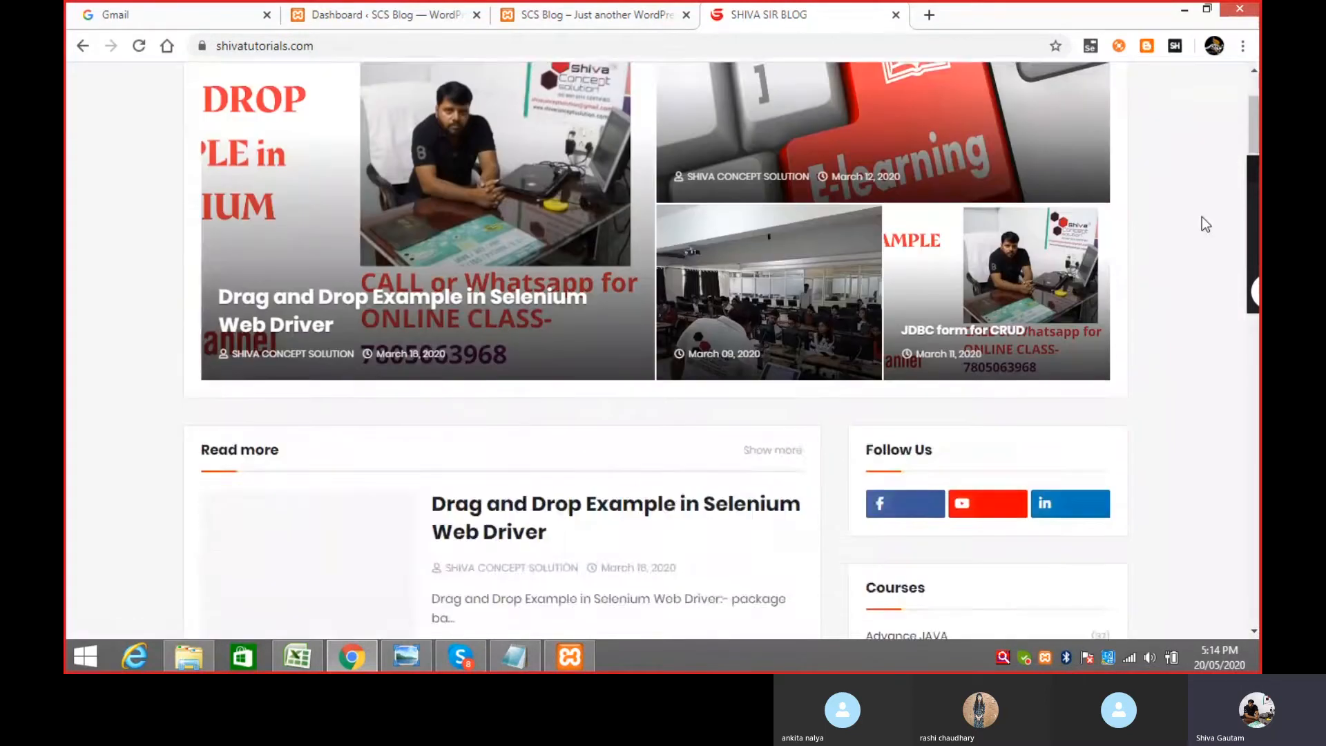
{"action": "scroll", "coordinate": [1199, 234], "scroll_direction": "up", "scroll_amount": 10}
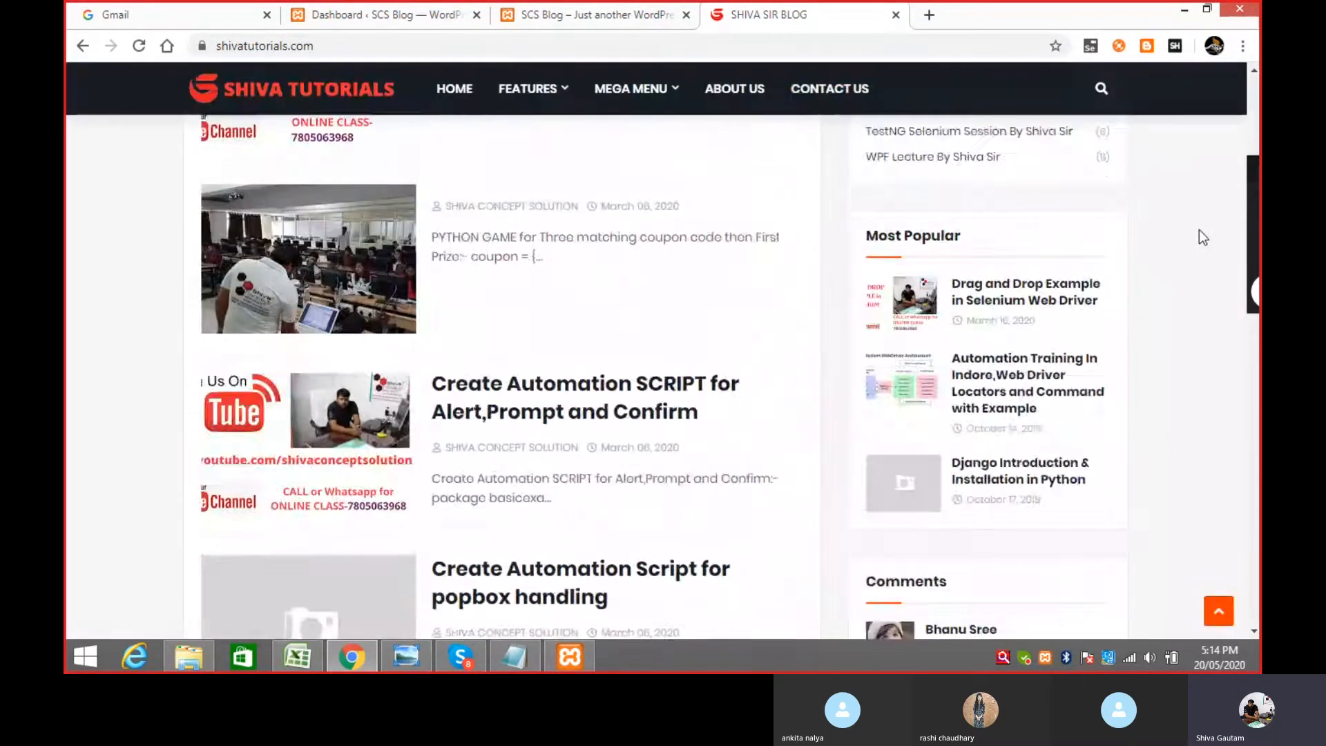
- Compare the SCS Blog front page with the Shiva Tutorials site and return to the WordPress dashboard's Pages options
{"action": "left_click", "coordinate": [558, 23]}
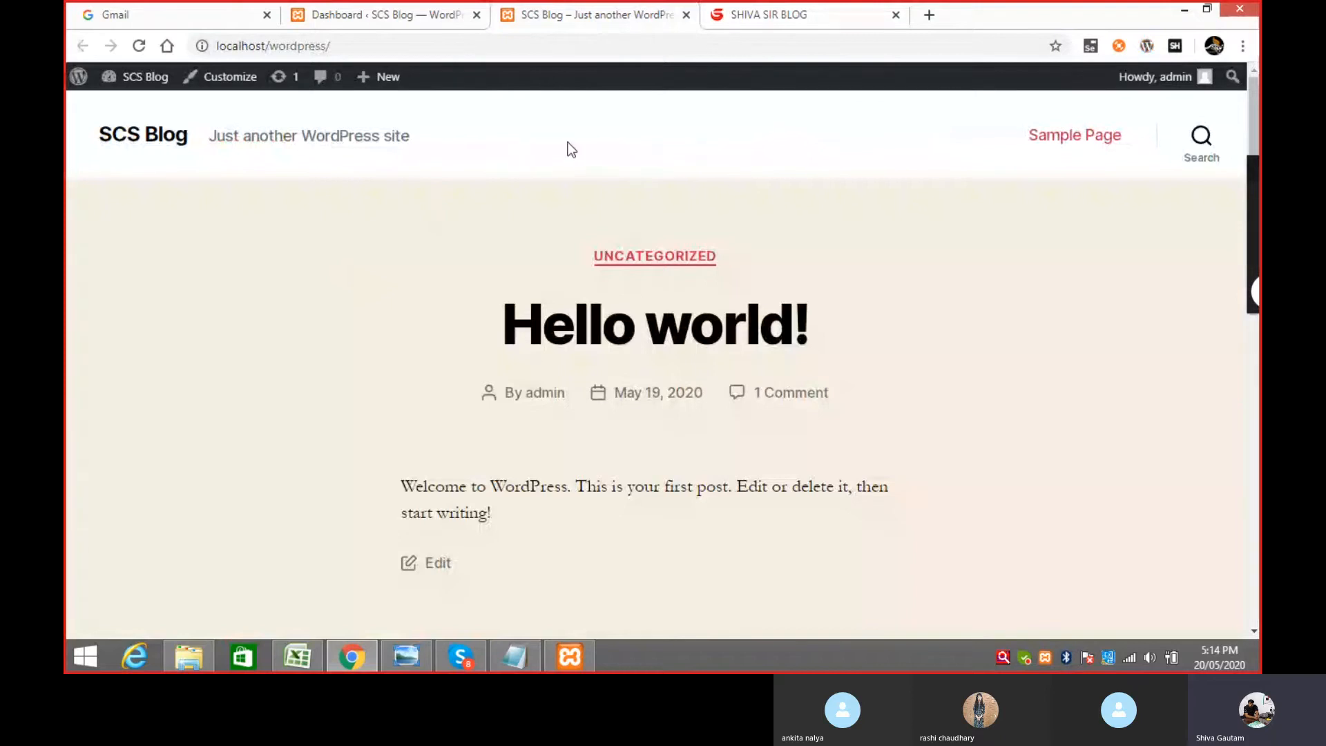
{"action": "left_click", "coordinate": [907, 9]}
{"action": "mouse_move", "coordinate": [509, 105]}
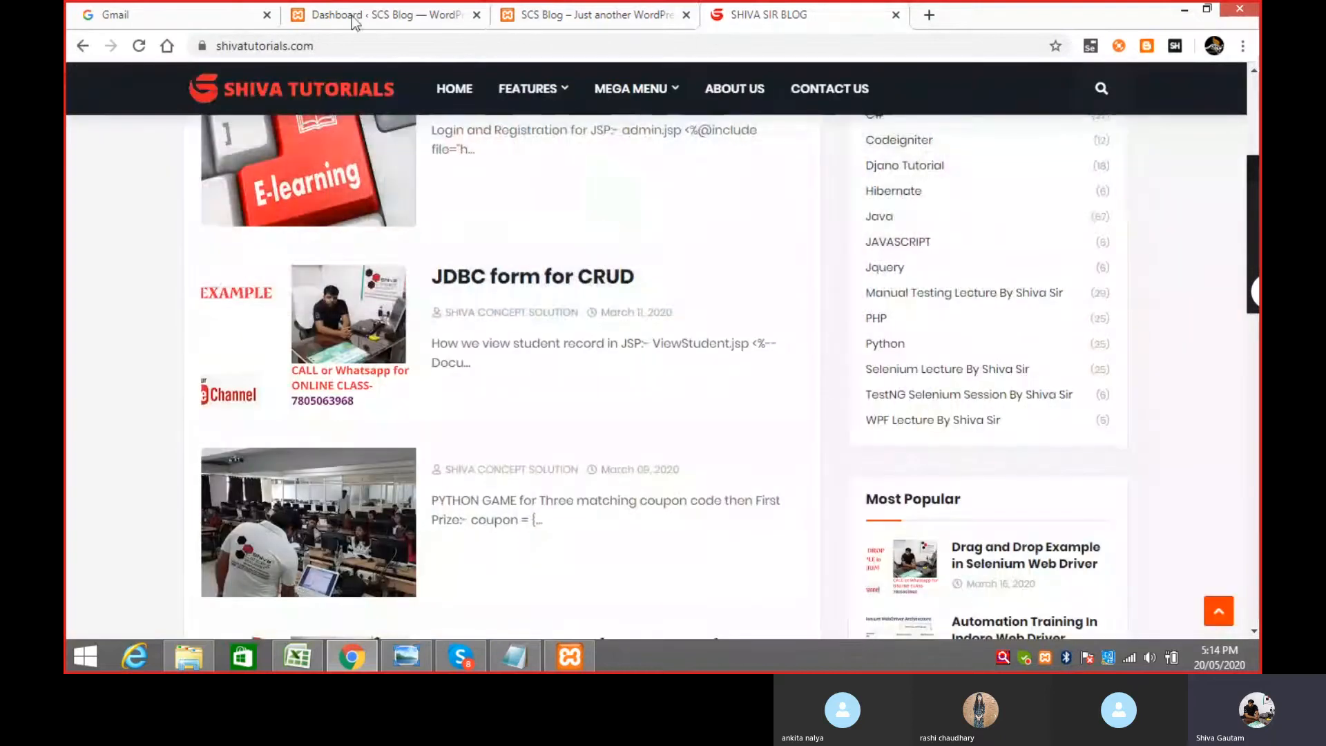
{"action": "left_click", "coordinate": [602, 15]}
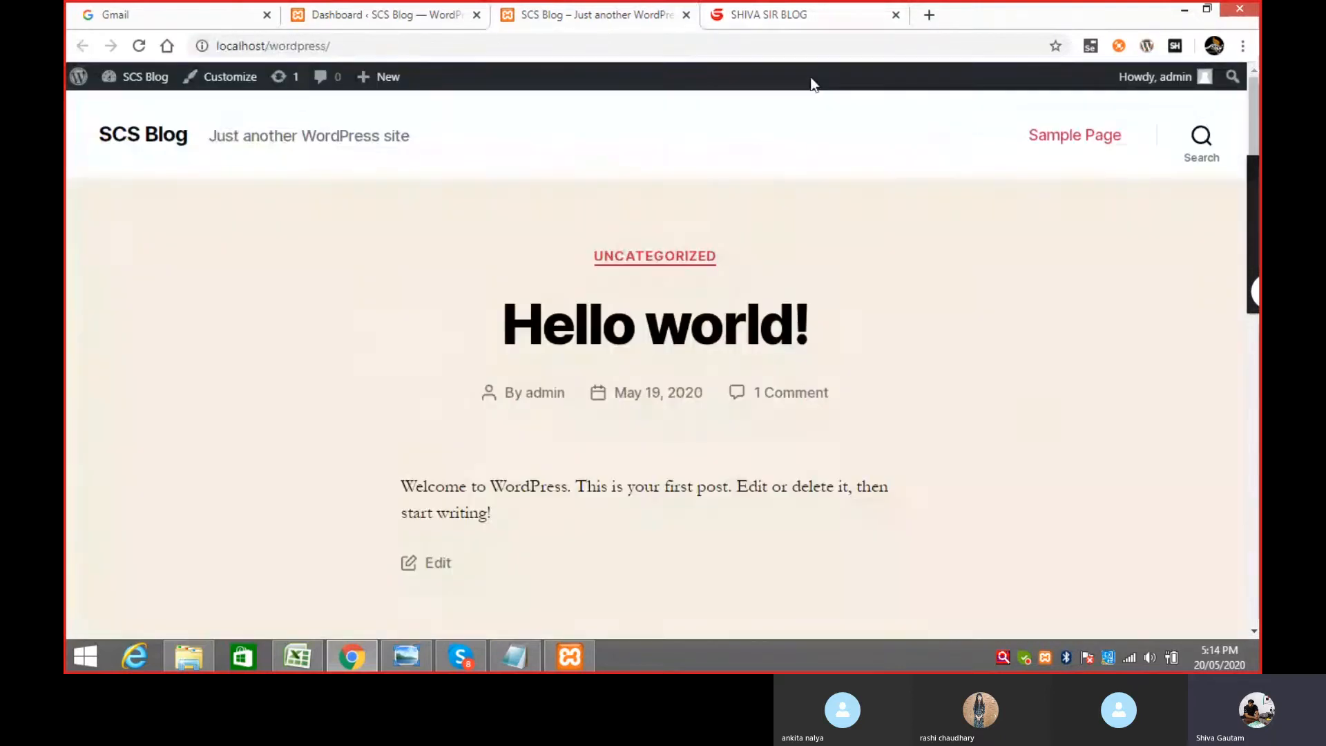
{"action": "left_click", "coordinate": [384, 15]}
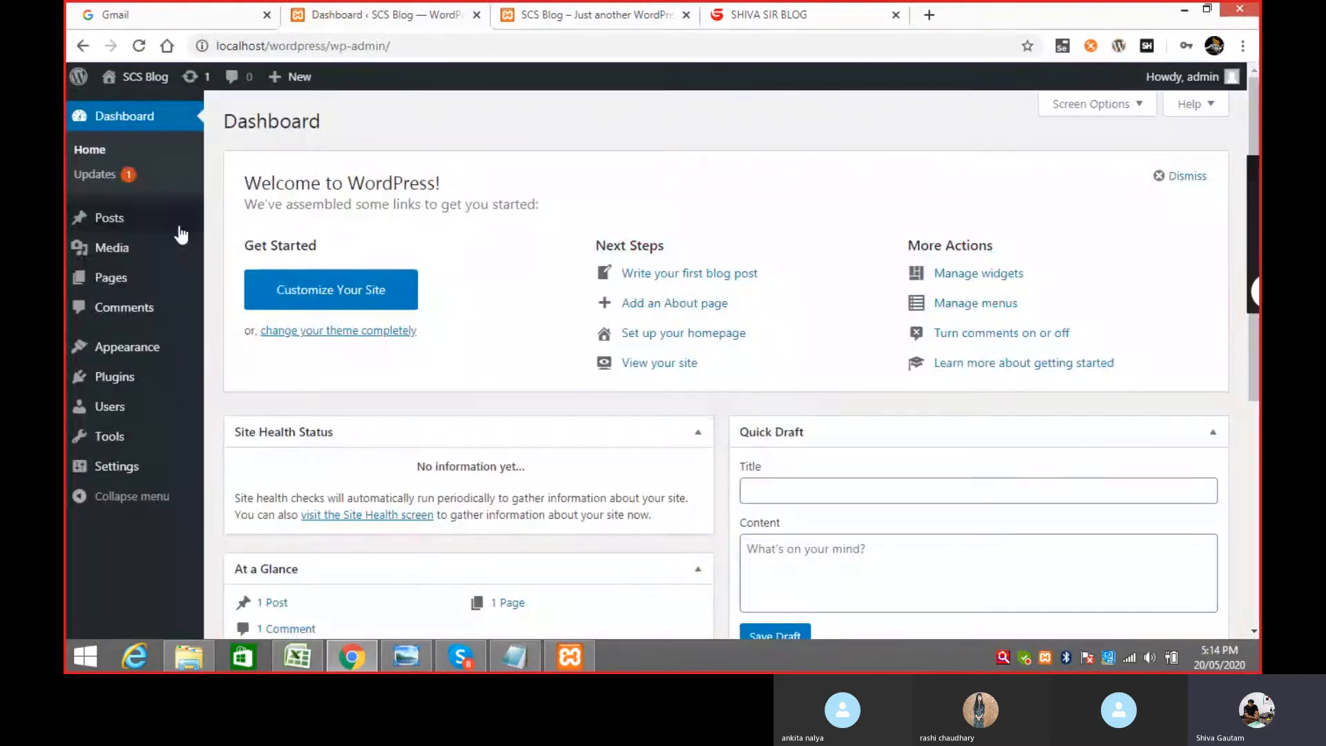
{"action": "mouse_move", "coordinate": [119, 282]}
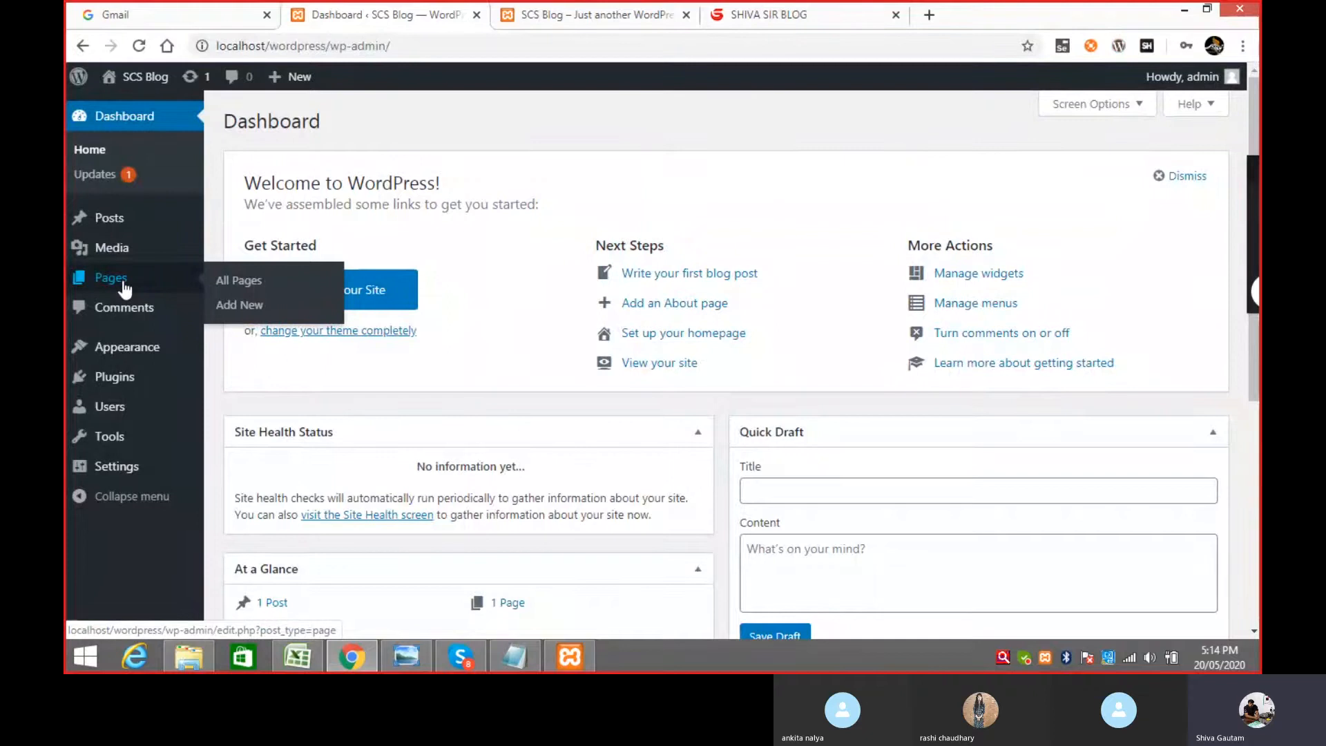
- Switch to Notepad and add the first instruction '1) go into dashborad' below the heading
{"action": "left_click", "coordinate": [507, 659]}
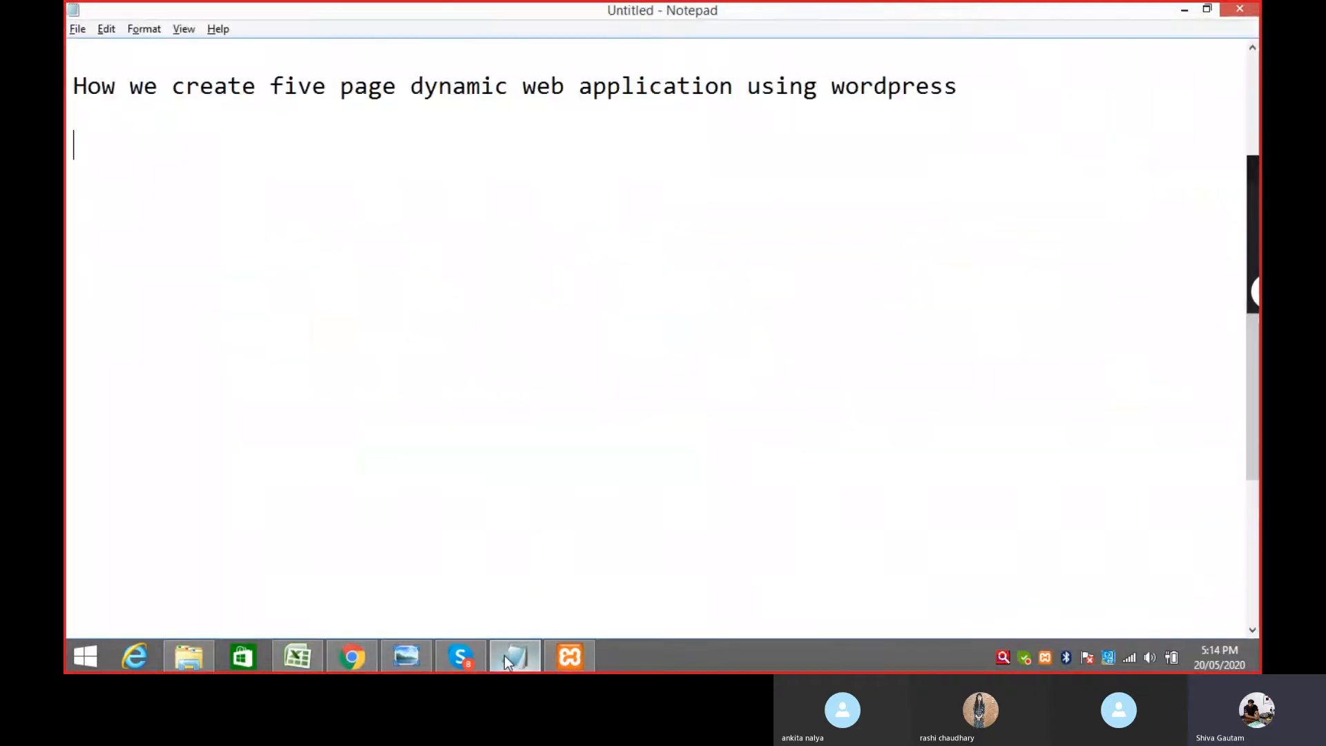
{"action": "type", "text": "1)  go into "}
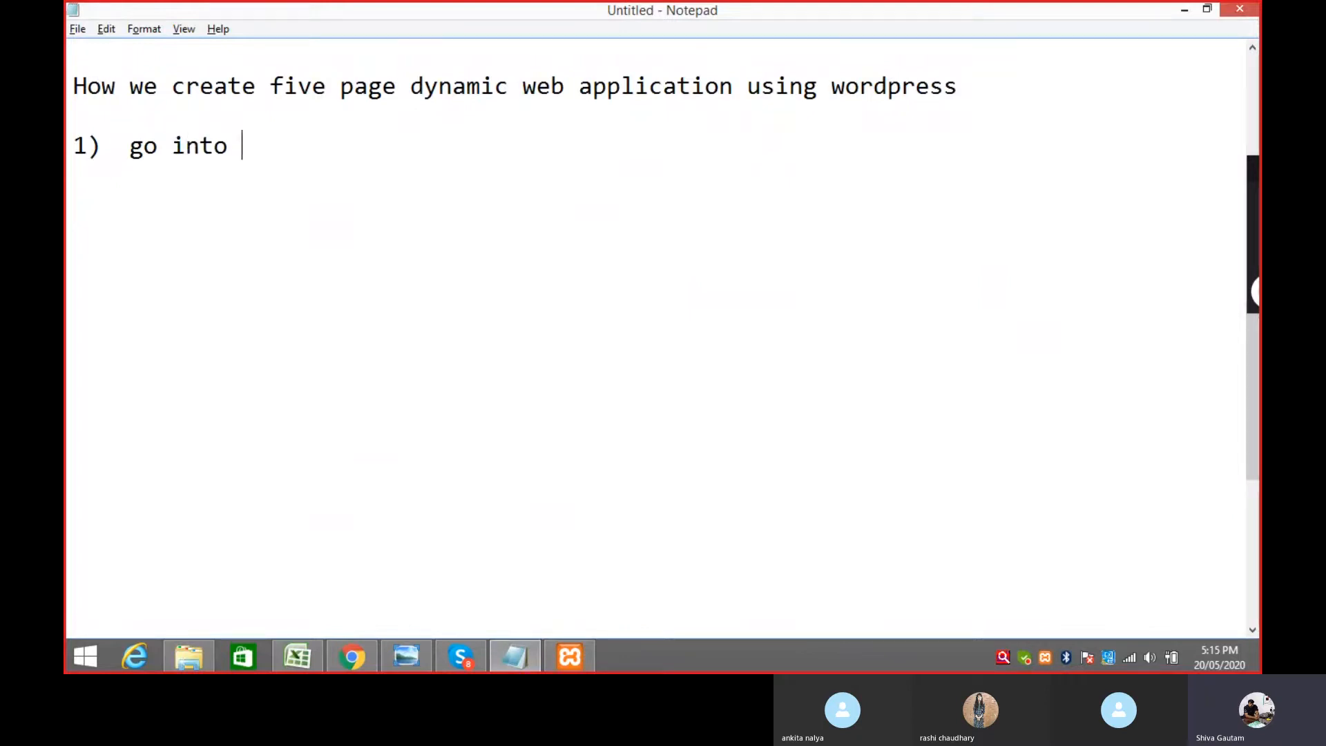
{"action": "type", "text": "dashbo"}
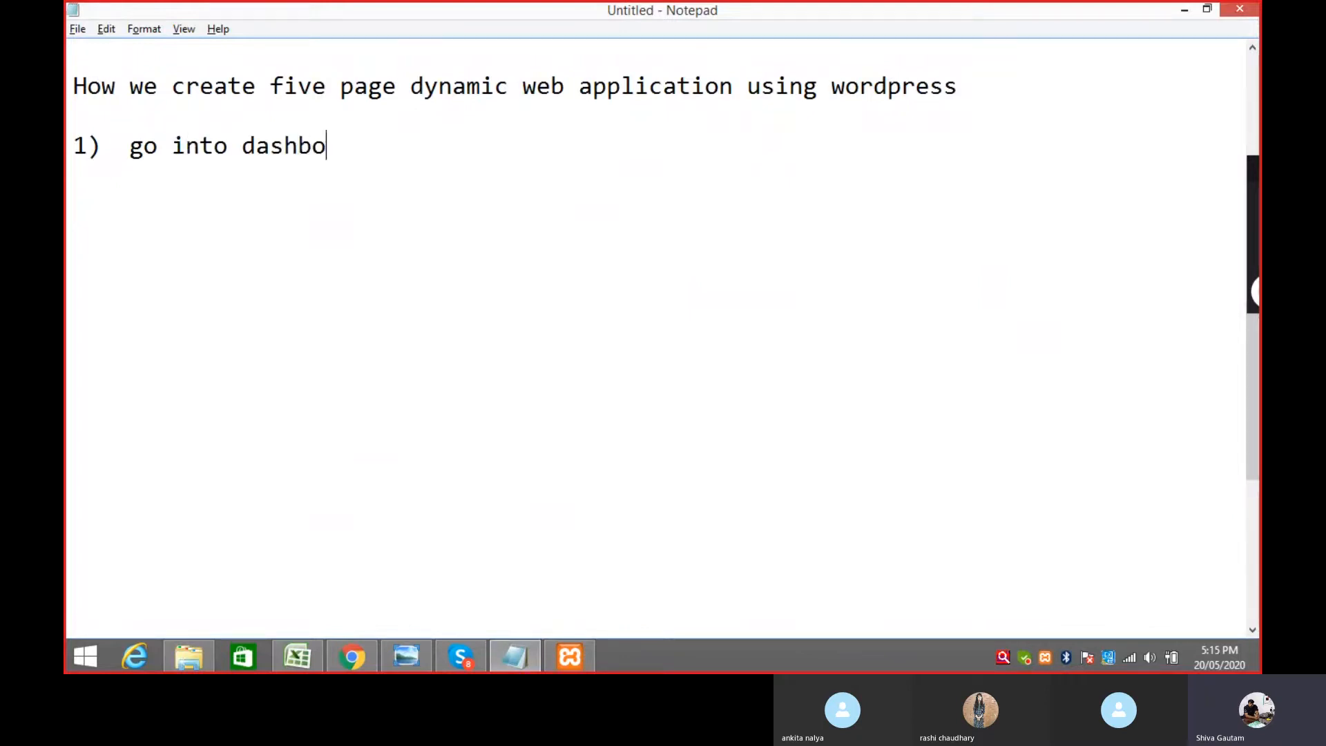
{"action": "type", "text": "rad"}
{"action": "key", "text": "Return"}
- Write the indented line 'open browser and write localhost/wordpress/wp-admin' under the first instruction
{"action": "type", "text": "o"}
{"action": "key", "text": "BackSpace"}
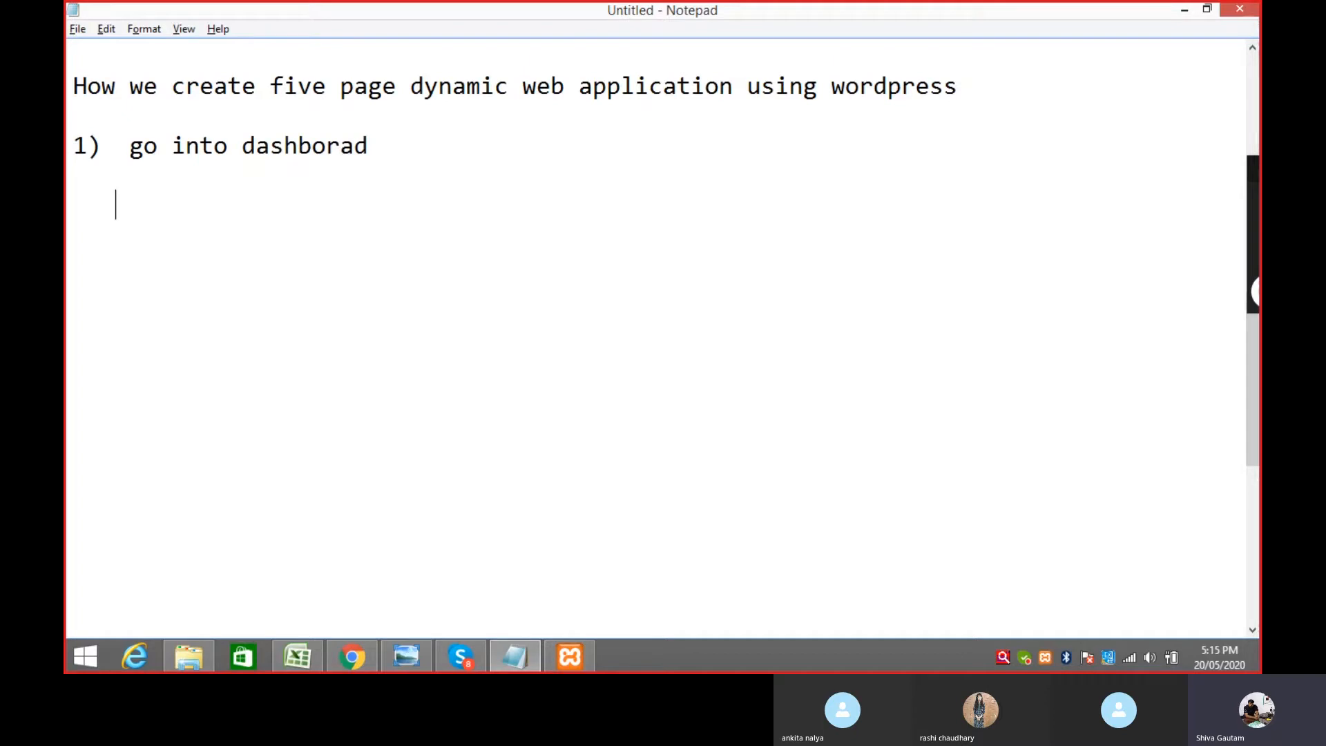
{"action": "type", "text": "open "}
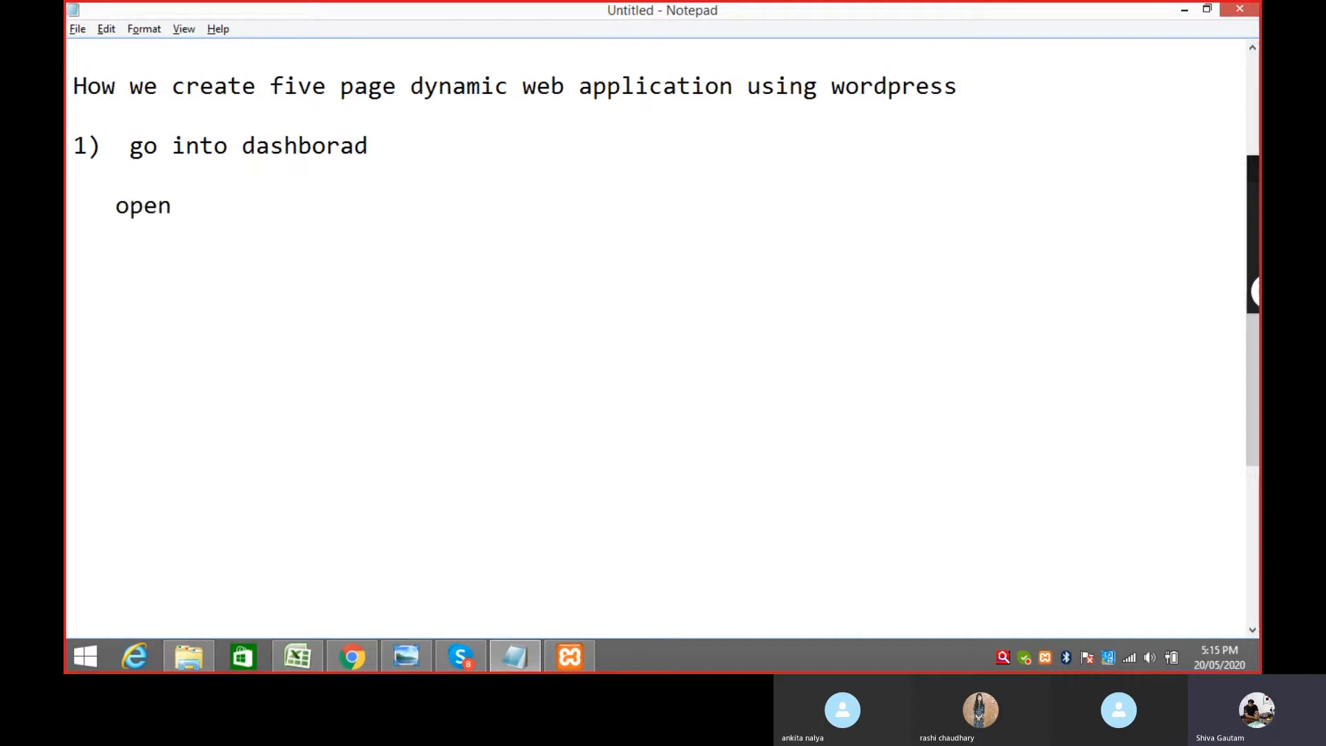
{"action": "type", "text": "browser  "}
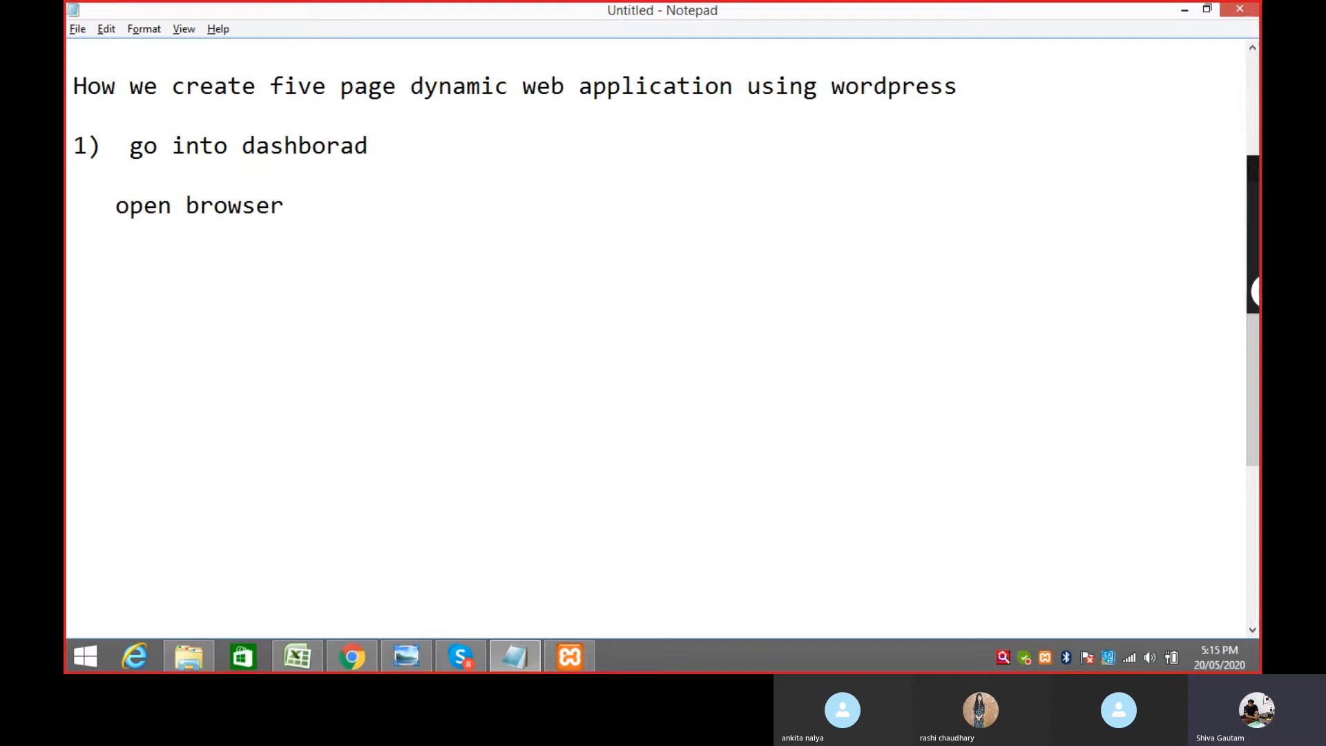
{"action": "type", "text": "and wr"}
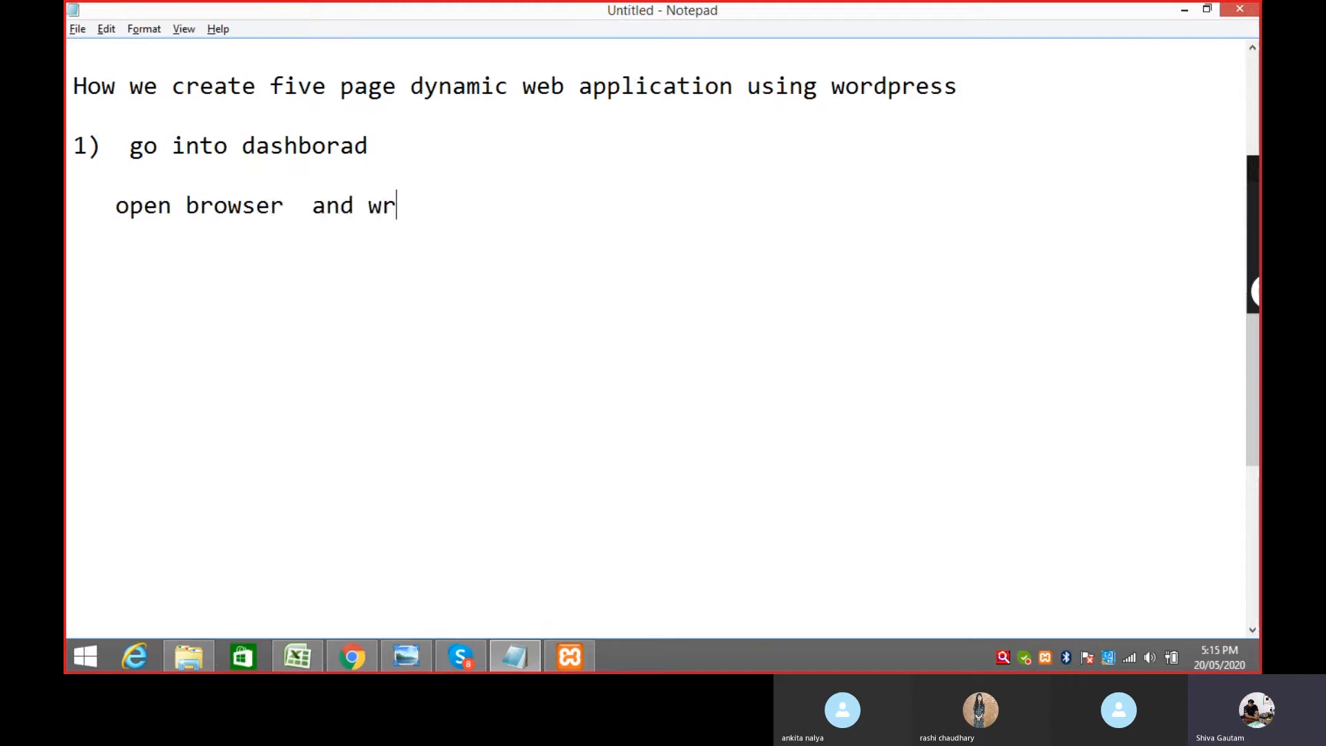
{"action": "type", "text": "ite localho"}
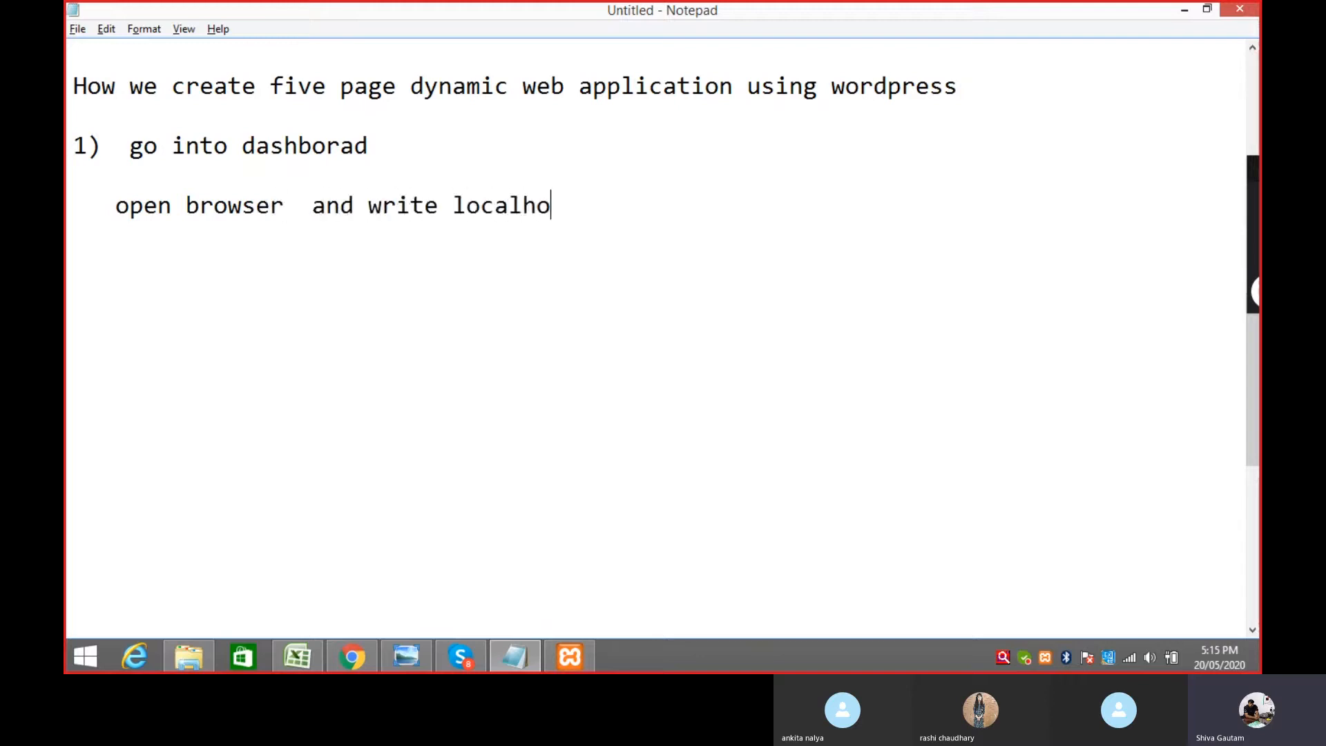
{"action": "type", "text": "st/w"}
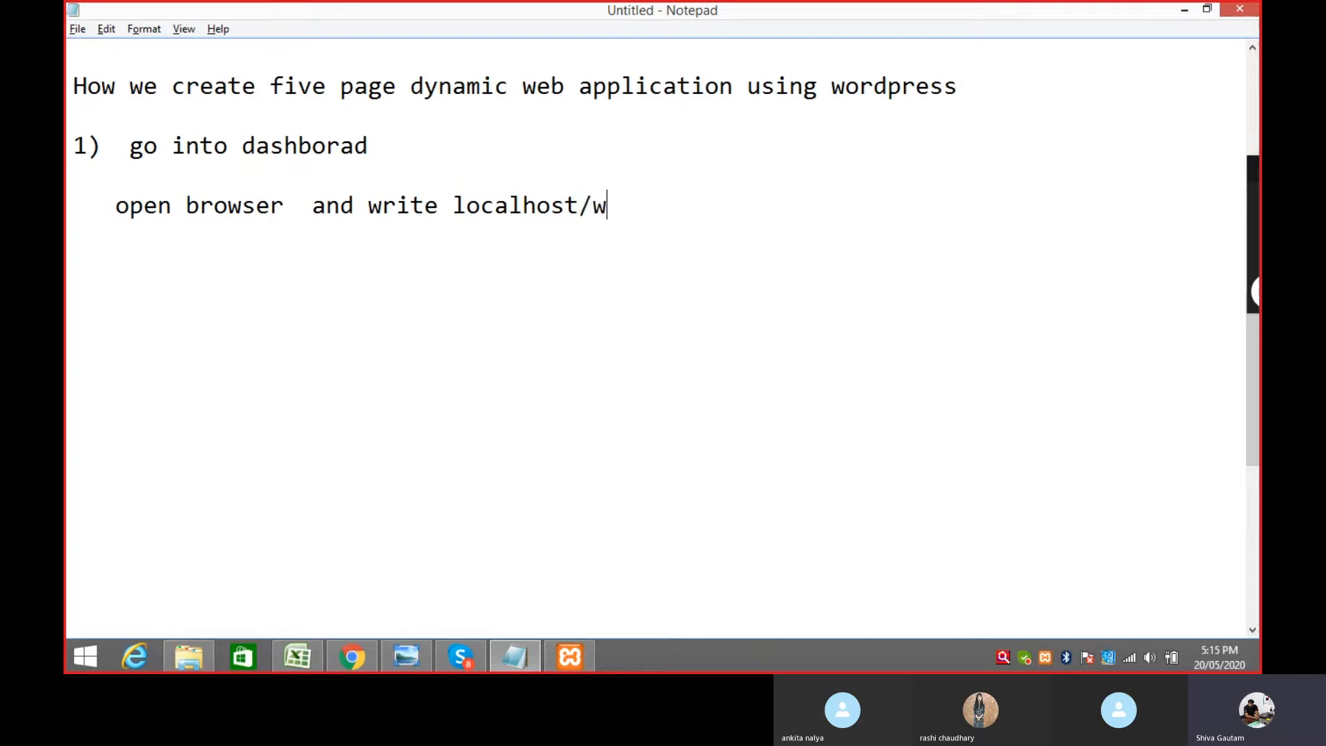
{"action": "type", "text": "ordpress"}
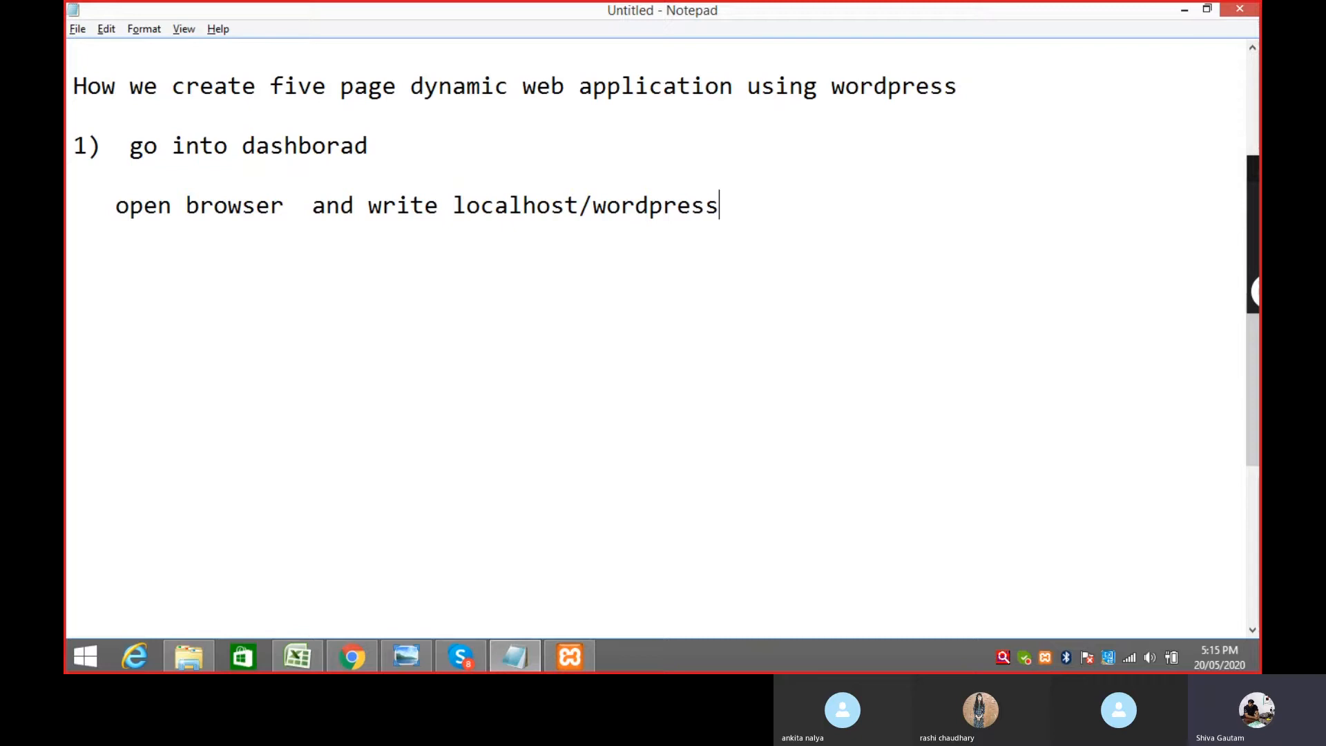
{"action": "type", "text": "/w"}
{"action": "type", "text": "p"}
{"action": "type", "text": "-admin"}
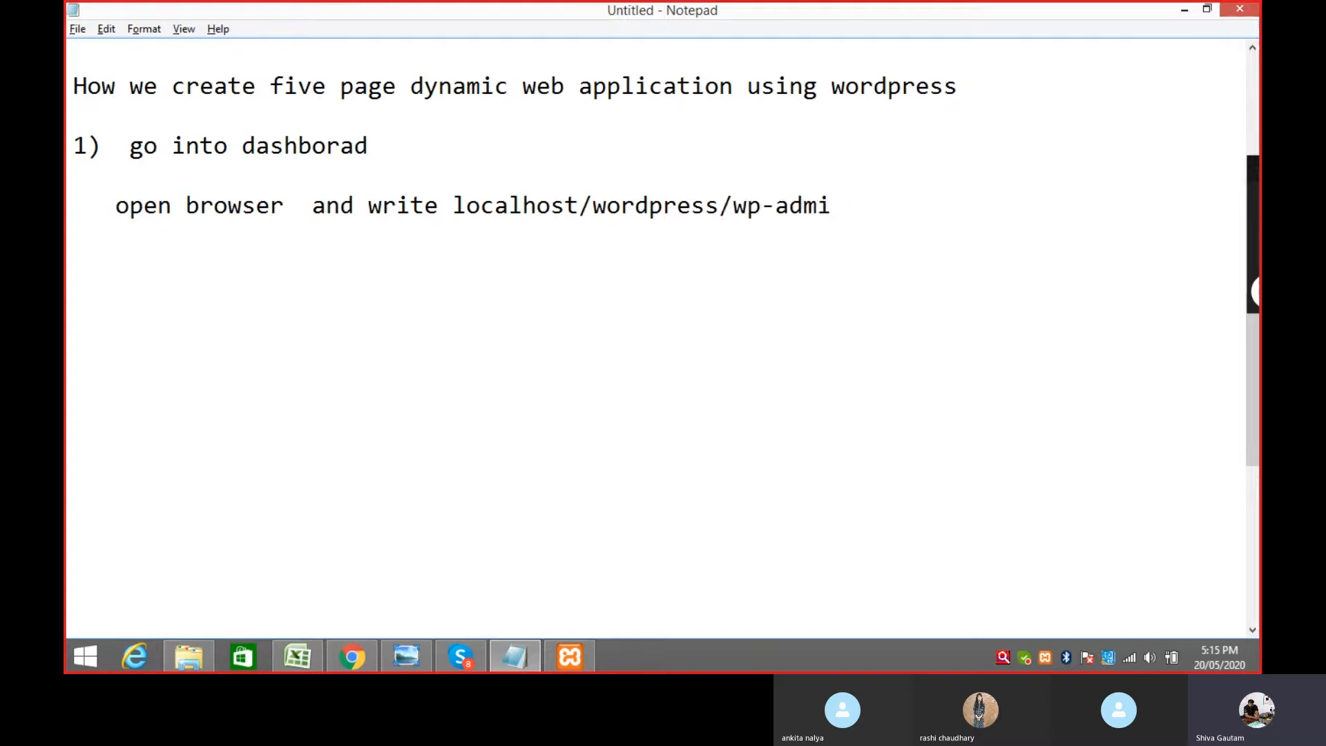
- Add the second instruction '2) open page option into dashboard sidenar' after a gap and switch to the WordPress dashboard in Chrome
{"action": "key", "text": "Return"}
{"action": "key", "text": "Return"}
{"action": "key", "text": "Return"}
{"action": "type", "text": "2)  open"}
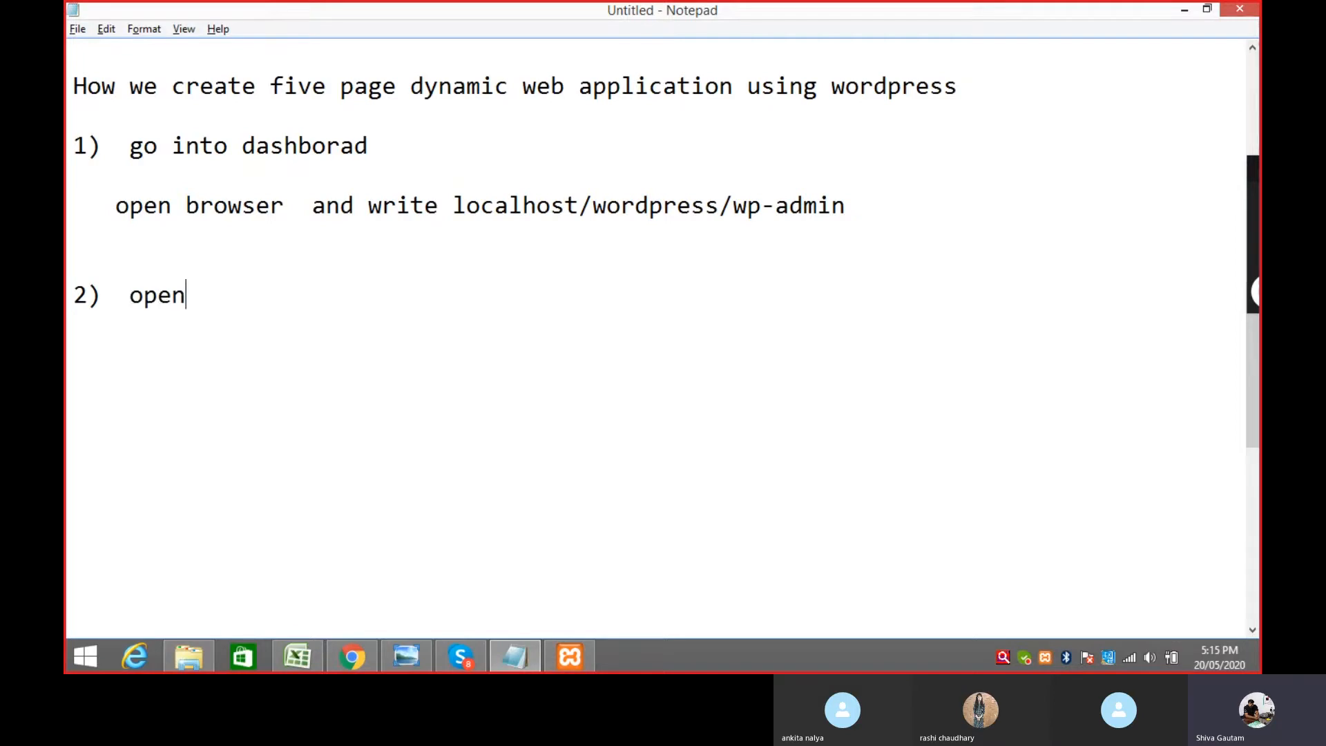
{"action": "type", "text": " page option "}
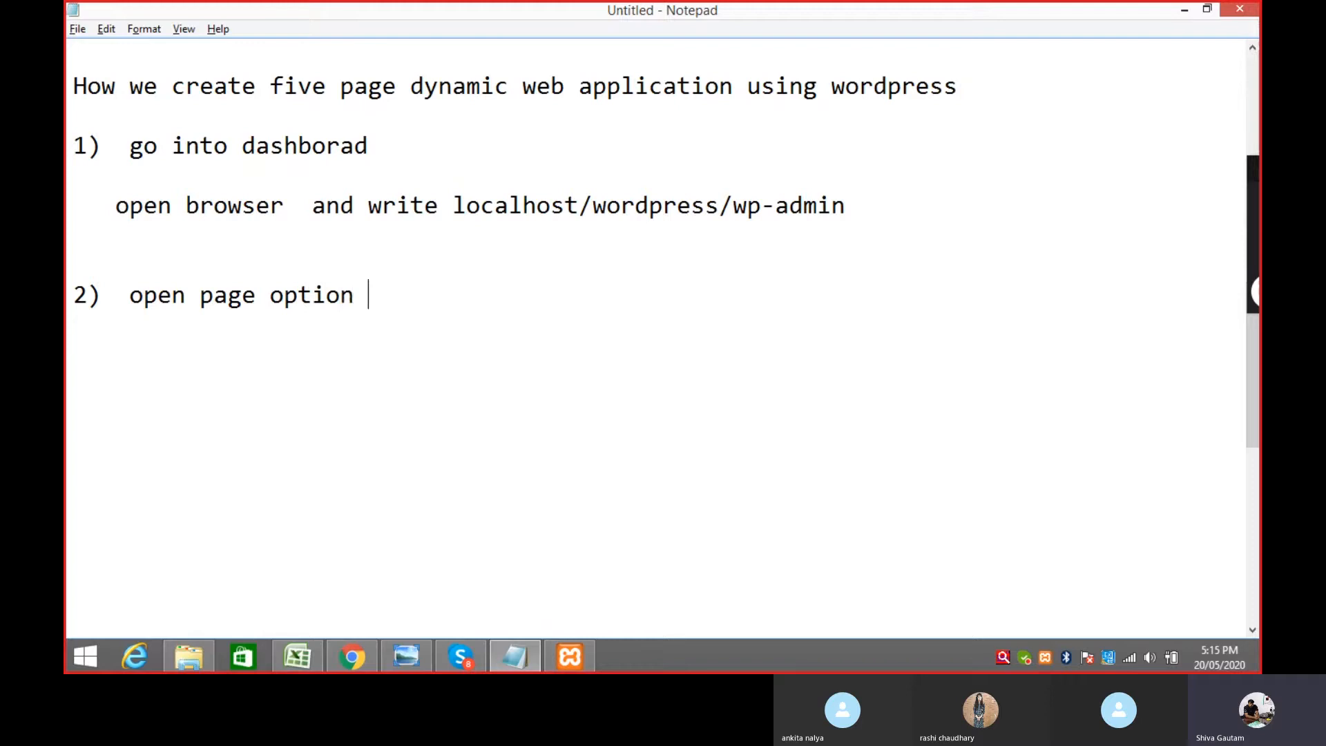
{"action": "type", "text": "into d"}
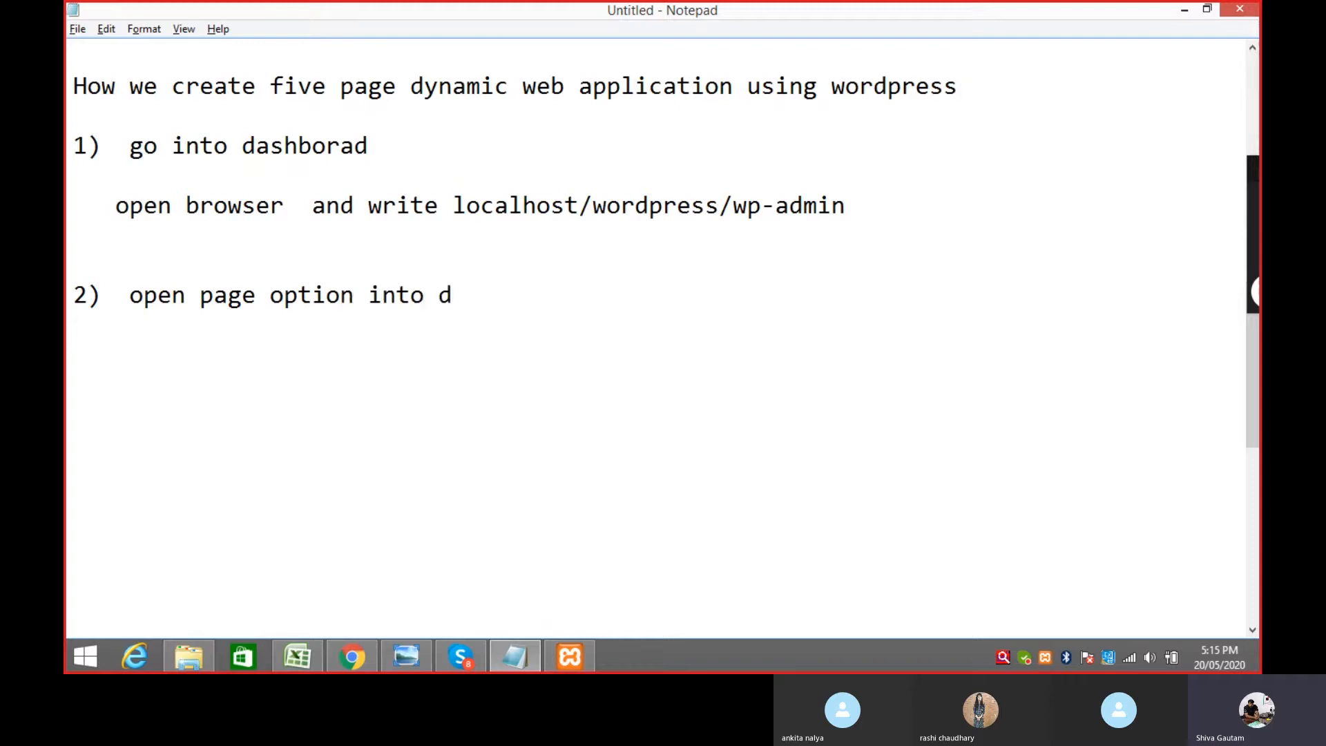
{"action": "type", "text": "ashboard s"}
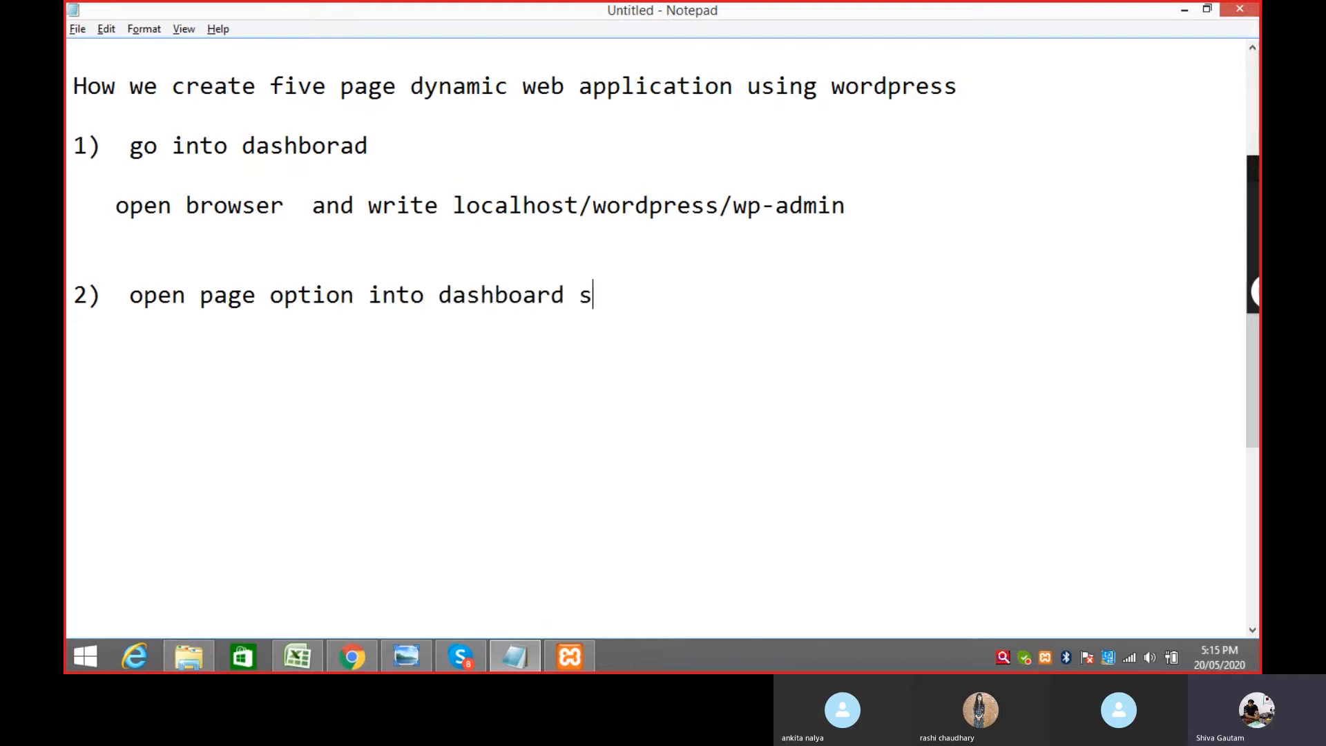
{"action": "type", "text": "idenar"}
{"action": "key", "text": "alt+Tab"}
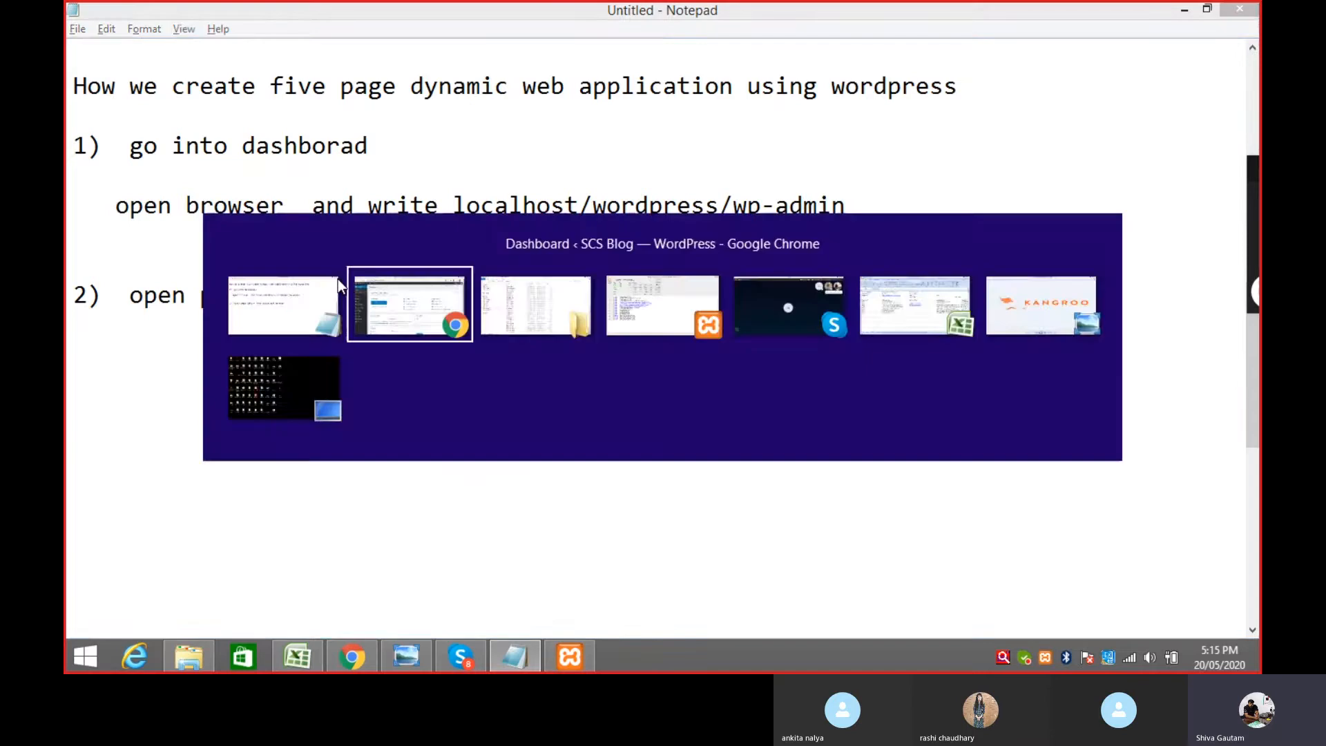
- Correct the end of Notepad's second instruction to read 'sidebar' and switch back to the WordPress dashboard in Chrome
{"action": "key", "text": "alt+Tab"}
{"action": "type", "text": "ba"}
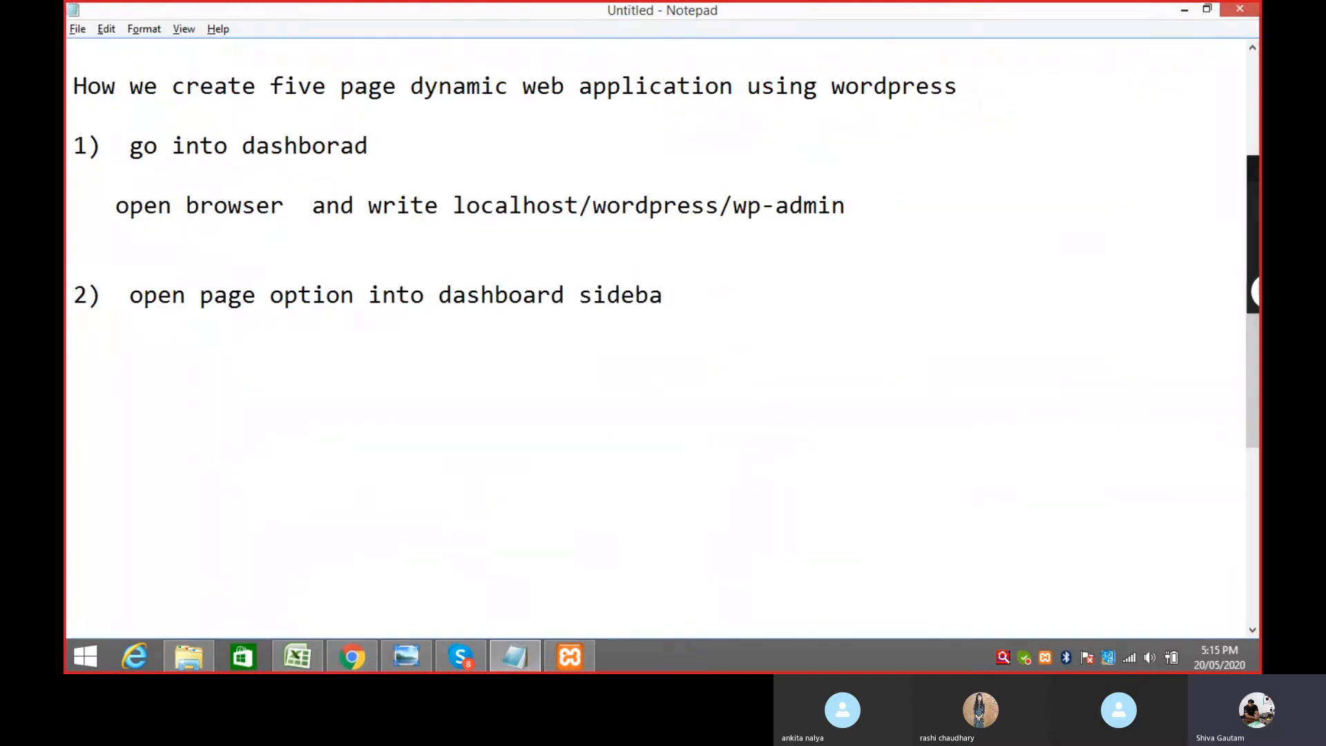
{"action": "type", "text": "r"}
{"action": "key", "text": "alt+Tab"}
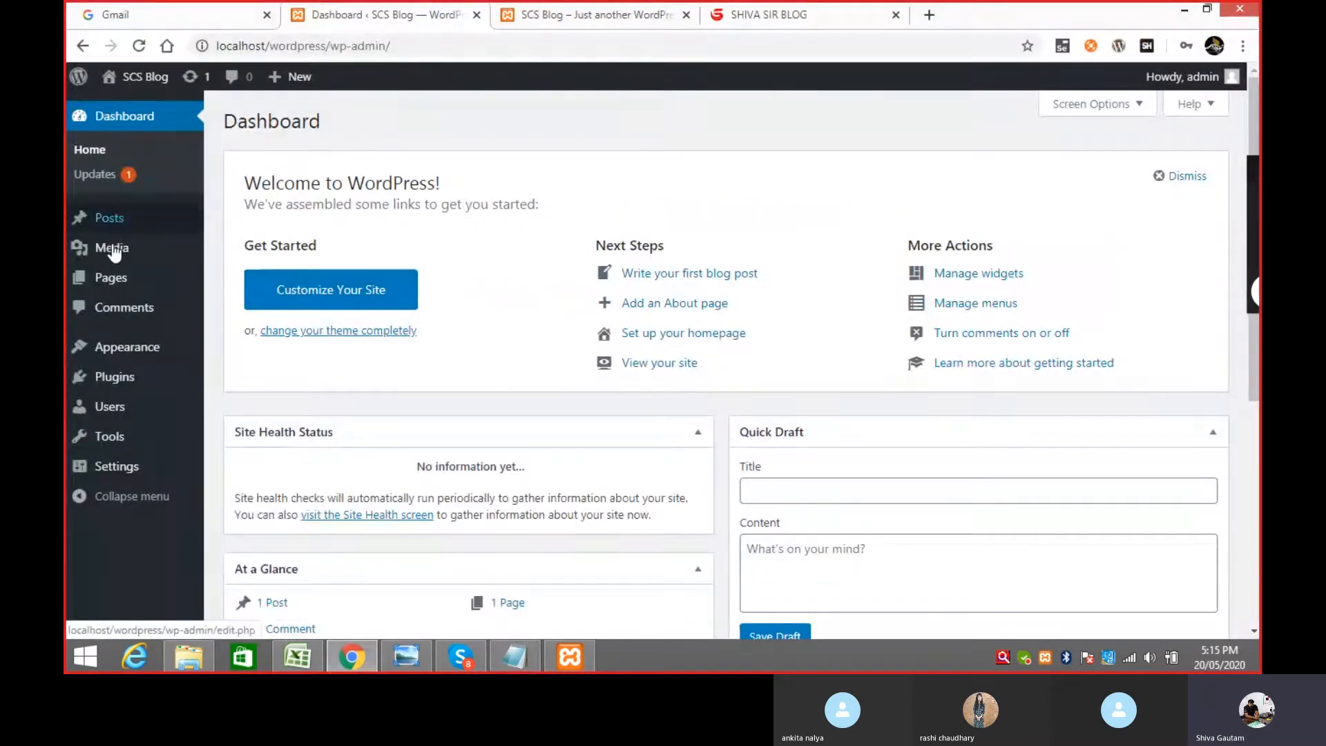
- Look over the dashboard widgets and open the list of all pages
{"action": "scroll", "coordinate": [645, 444], "scroll_direction": "down", "scroll_amount": 2}
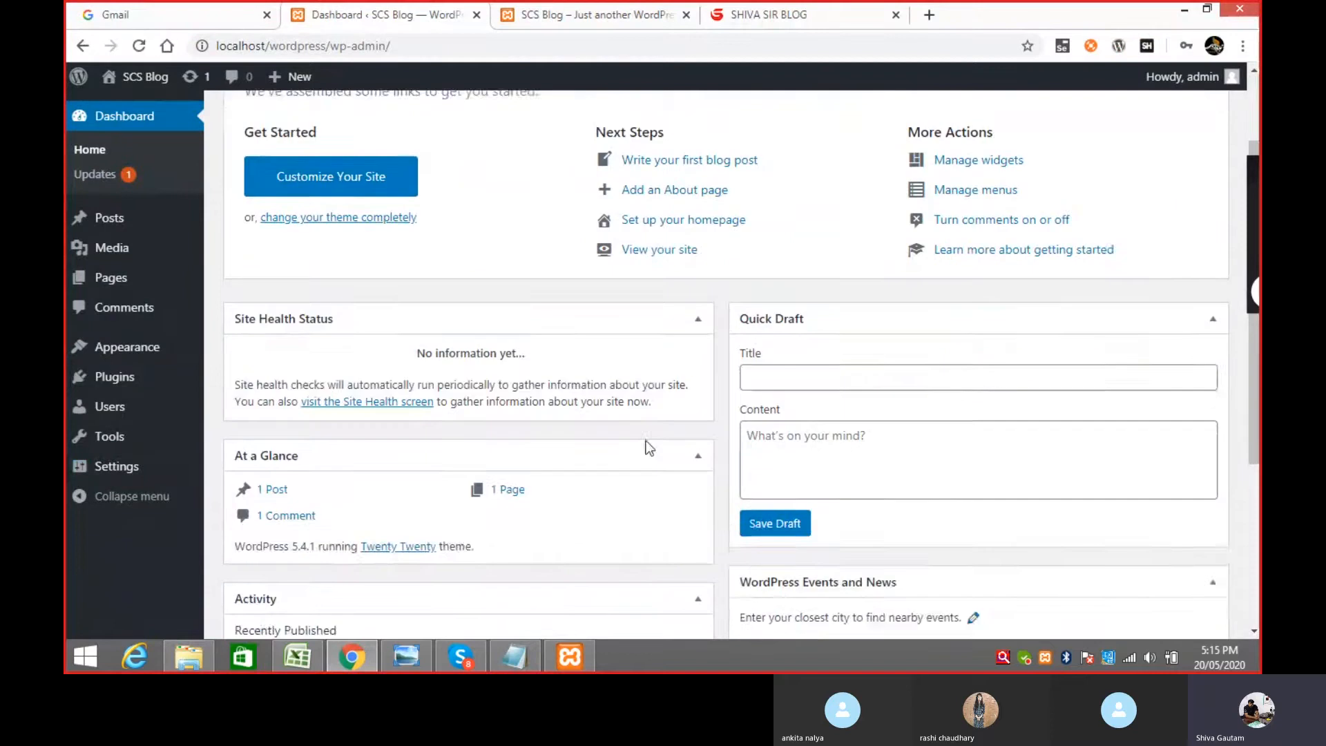
{"action": "scroll", "coordinate": [667, 492], "scroll_direction": "down", "scroll_amount": 4}
{"action": "scroll", "coordinate": [384, 598], "scroll_direction": "up", "scroll_amount": 1}
{"action": "scroll", "coordinate": [322, 596], "scroll_direction": "down", "scroll_amount": 1}
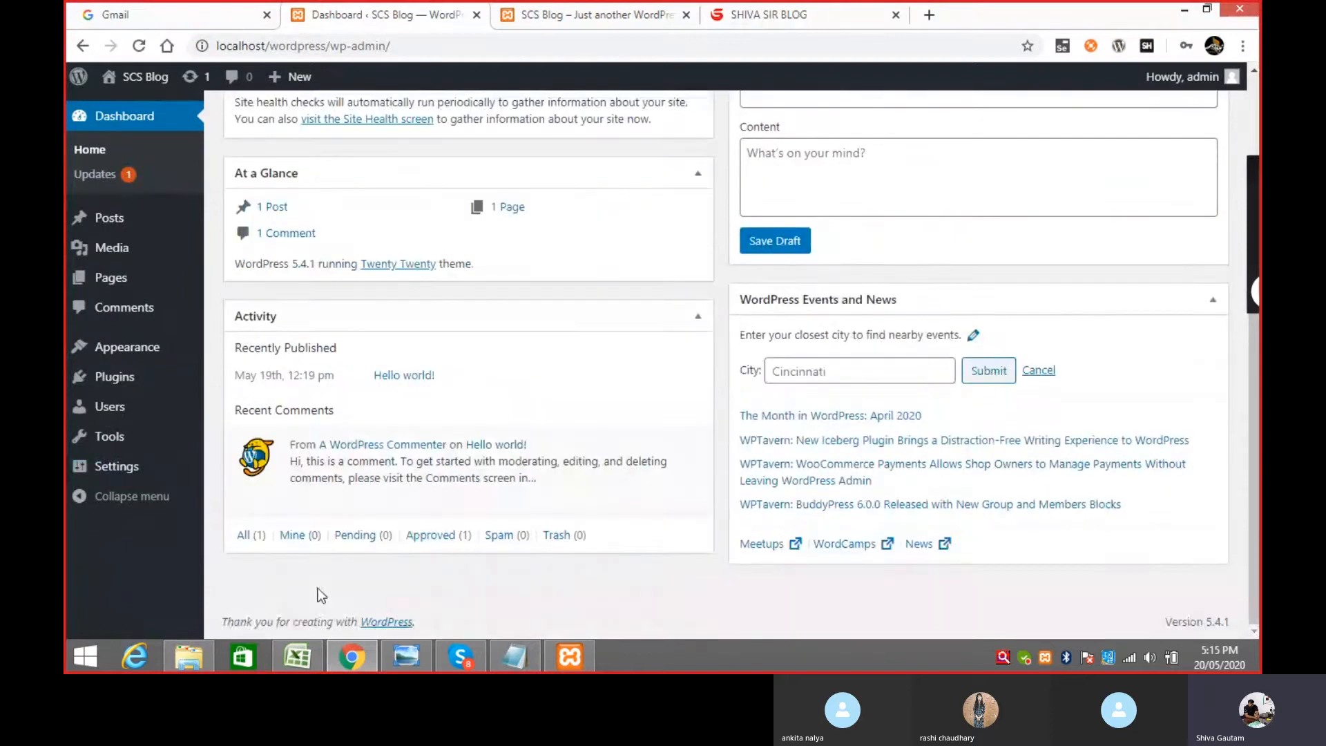
{"action": "scroll", "coordinate": [322, 596], "scroll_direction": "up", "scroll_amount": 2}
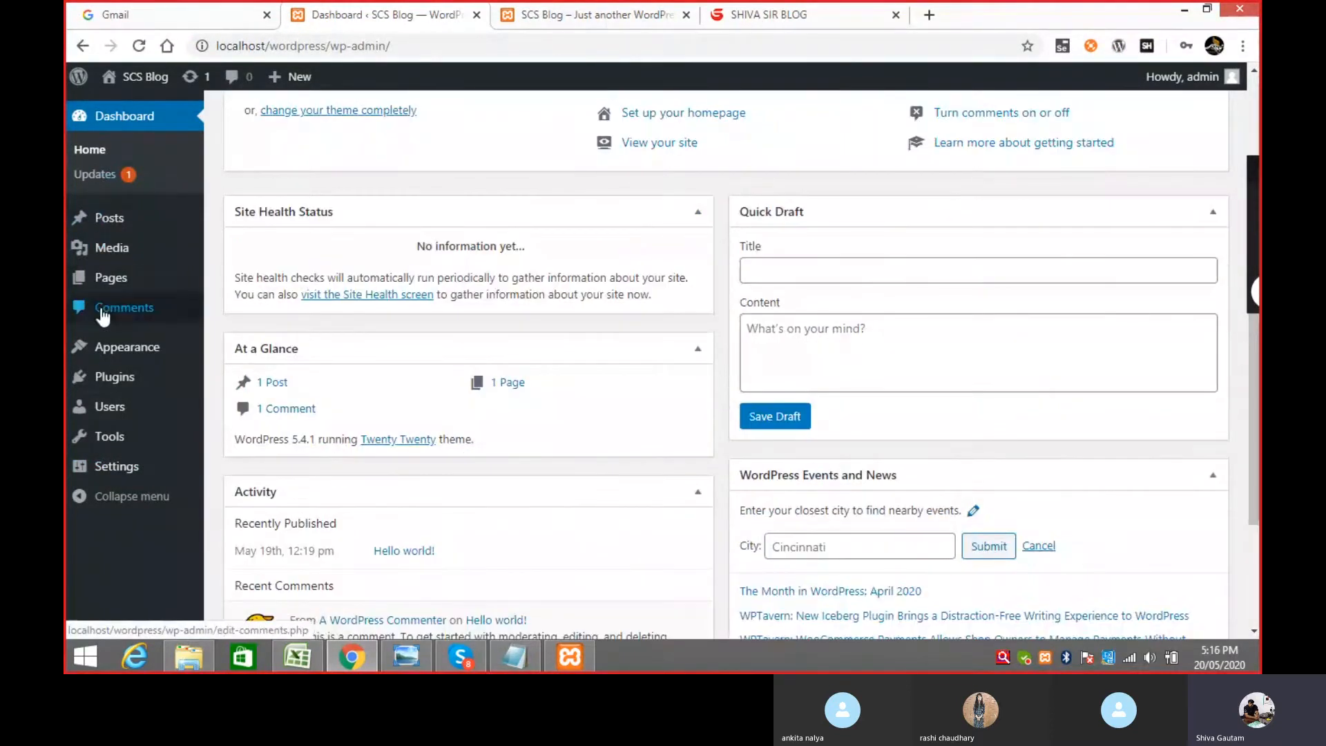
{"action": "mouse_move", "coordinate": [101, 283]}
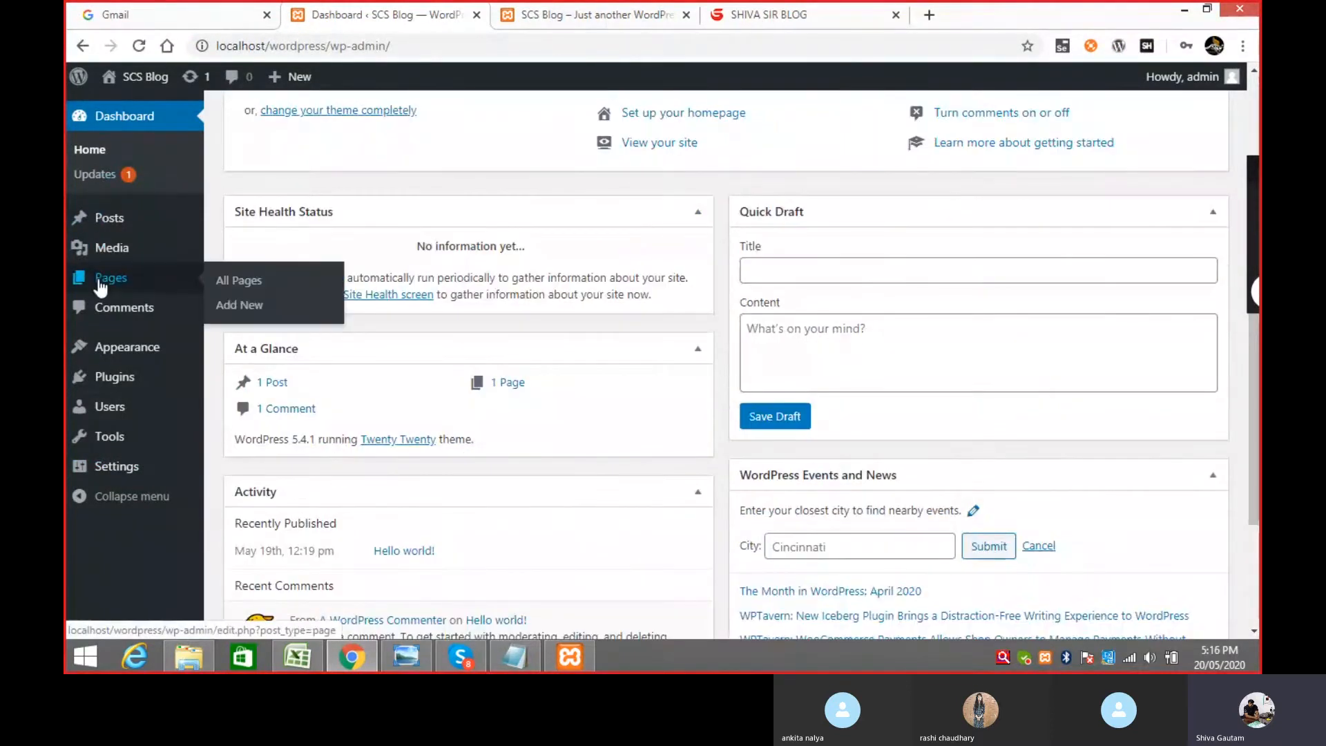
{"action": "left_click", "coordinate": [252, 283]}
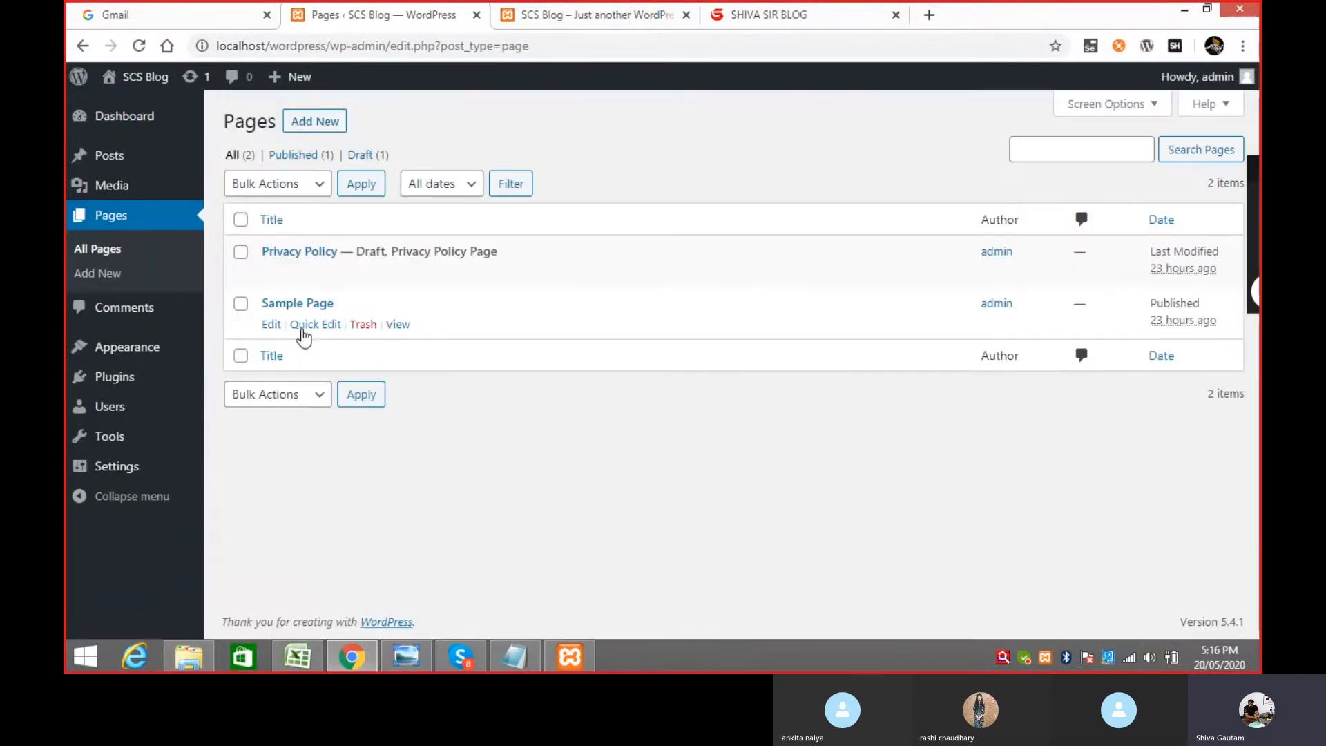
{"action": "key", "text": "alt+Tab"}
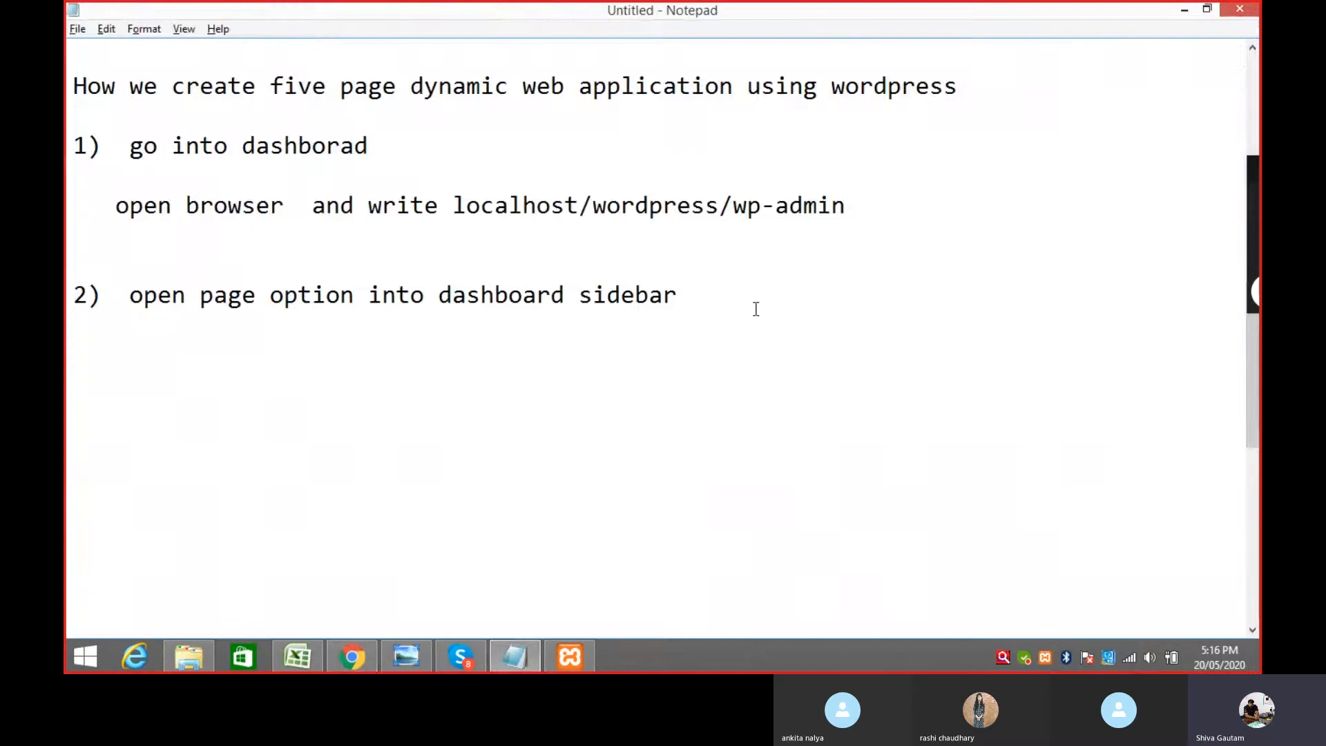
{"action": "key", "text": "alt+Tab"}
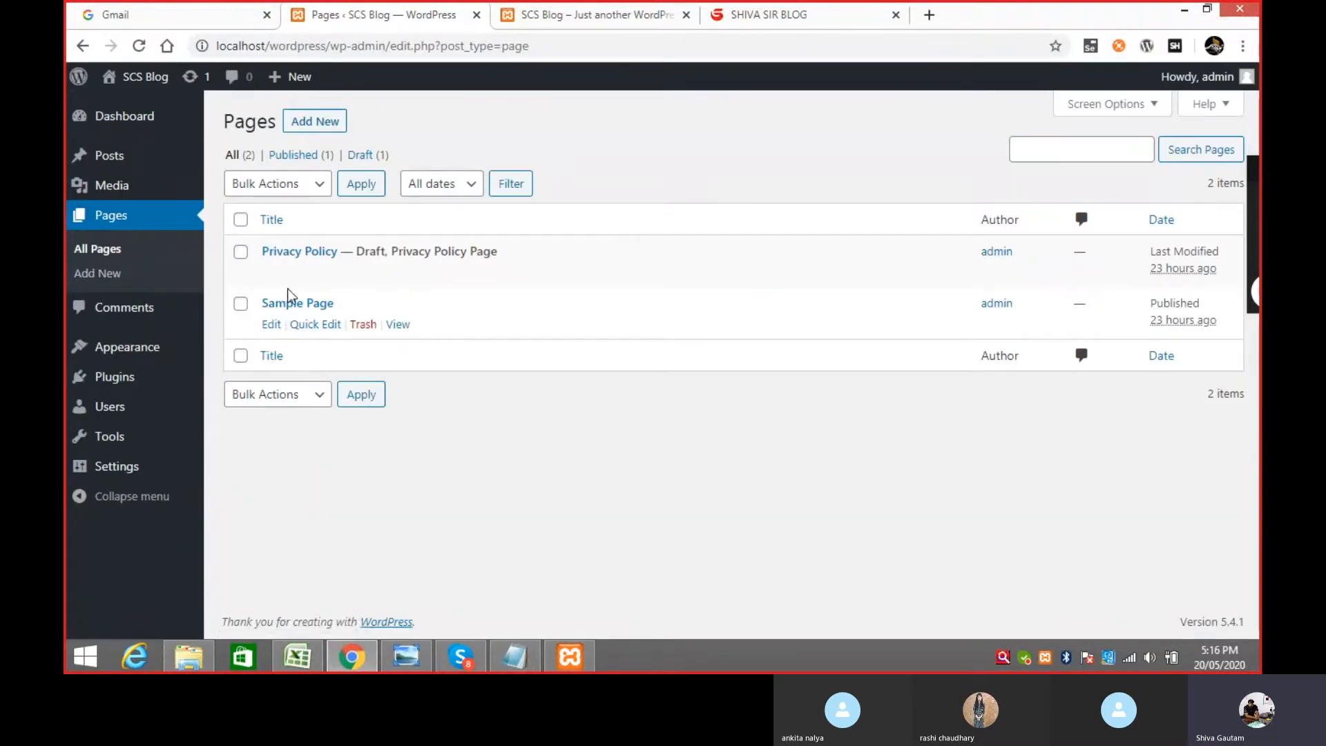
- View the Sample Page on the SCS Blog site and return to the Pages list
{"action": "left_click", "coordinate": [617, 17]}
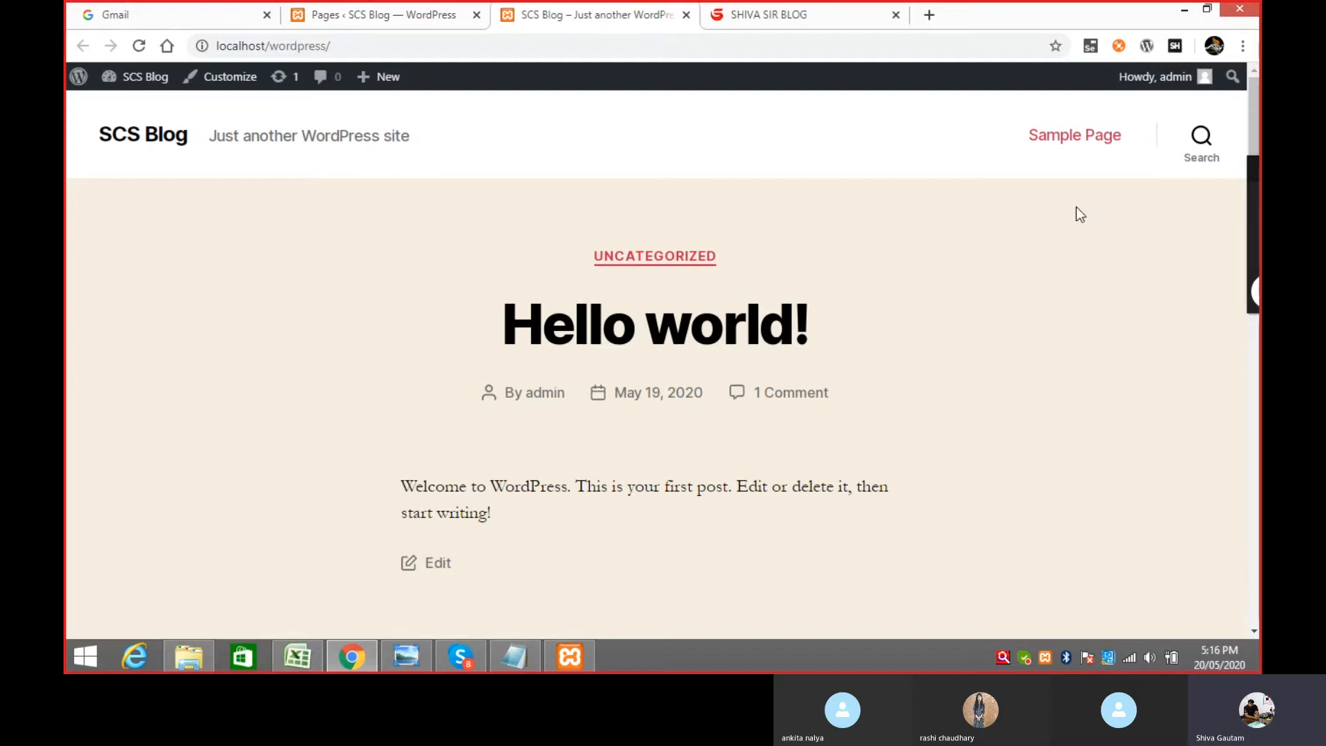
{"action": "left_click", "coordinate": [1060, 138]}
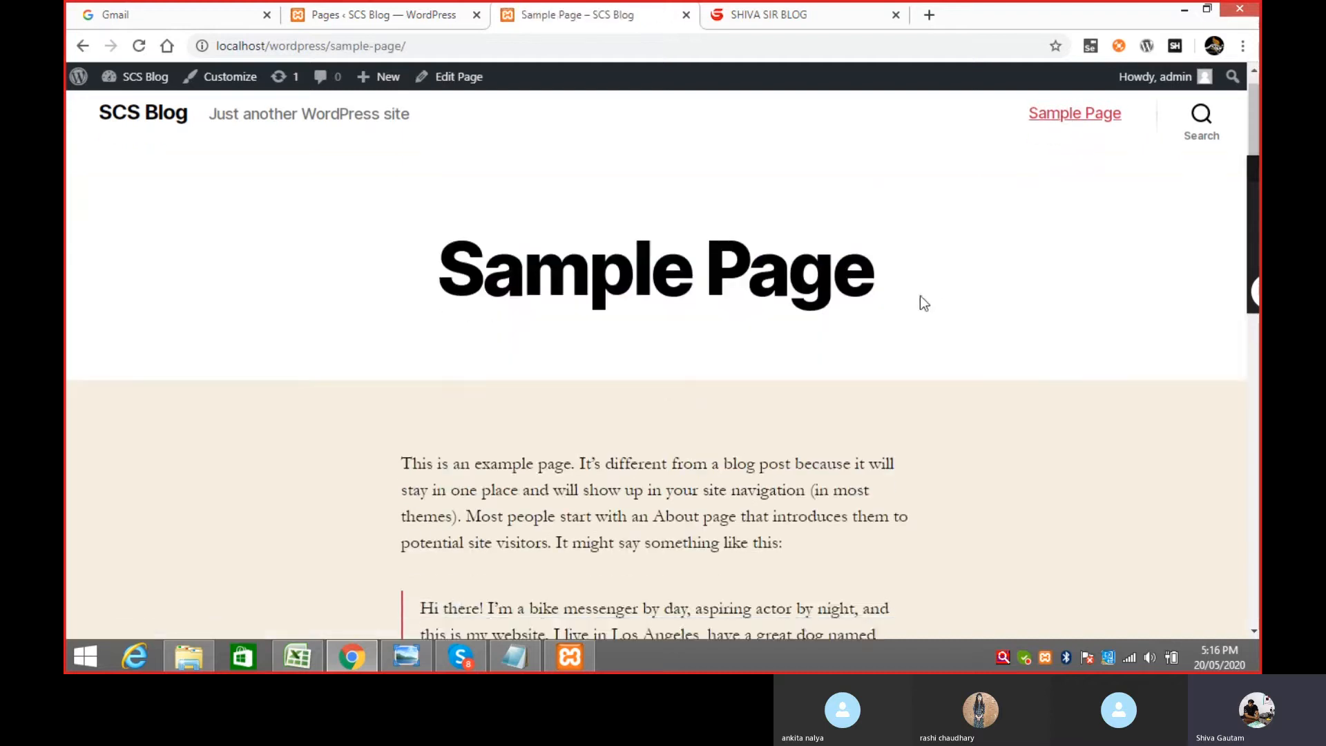
{"action": "scroll", "coordinate": [924, 304], "scroll_direction": "down", "scroll_amount": 9}
{"action": "scroll", "coordinate": [929, 334], "scroll_direction": "up", "scroll_amount": 5}
{"action": "left_click", "coordinate": [409, 17]}
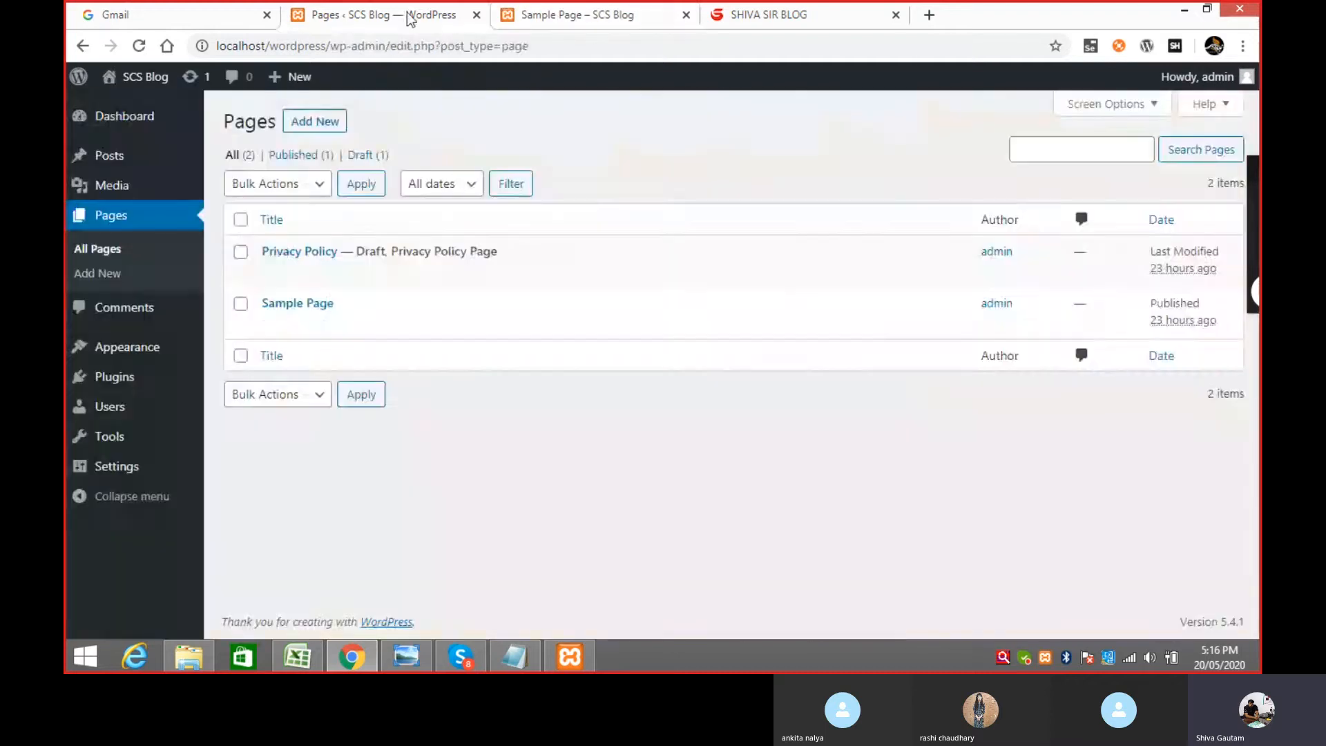
- Move the Sample Page and the Privacy Policy page to the trash and reload the Pages list
{"action": "left_click", "coordinate": [363, 324]}
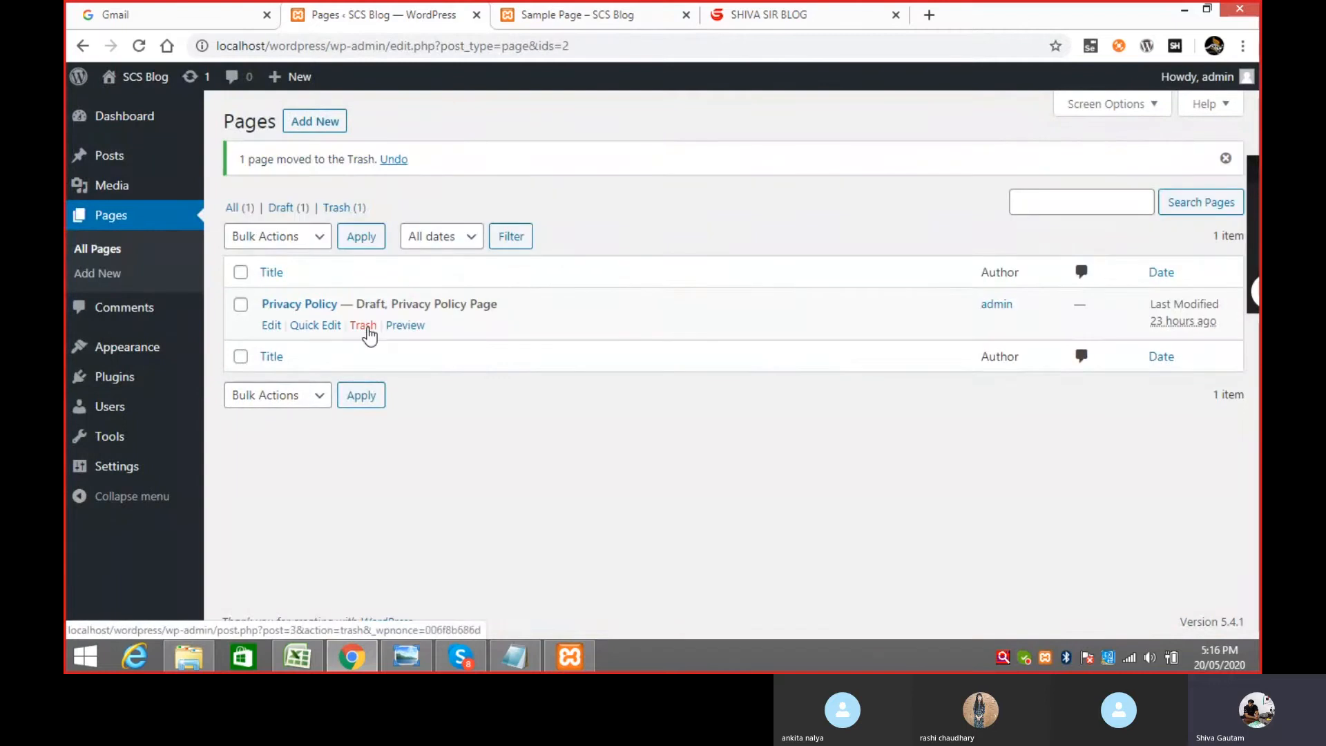
{"action": "left_click", "coordinate": [363, 325]}
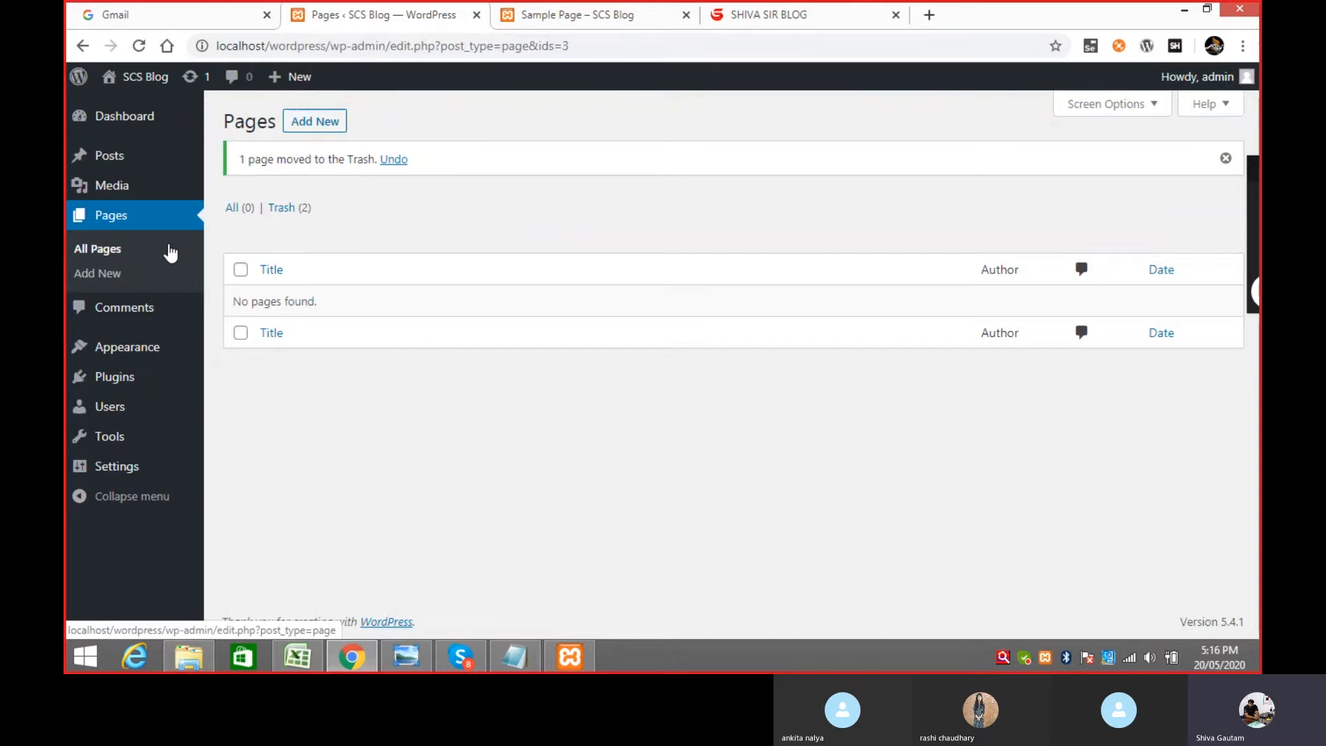
{"action": "left_click", "coordinate": [139, 46]}
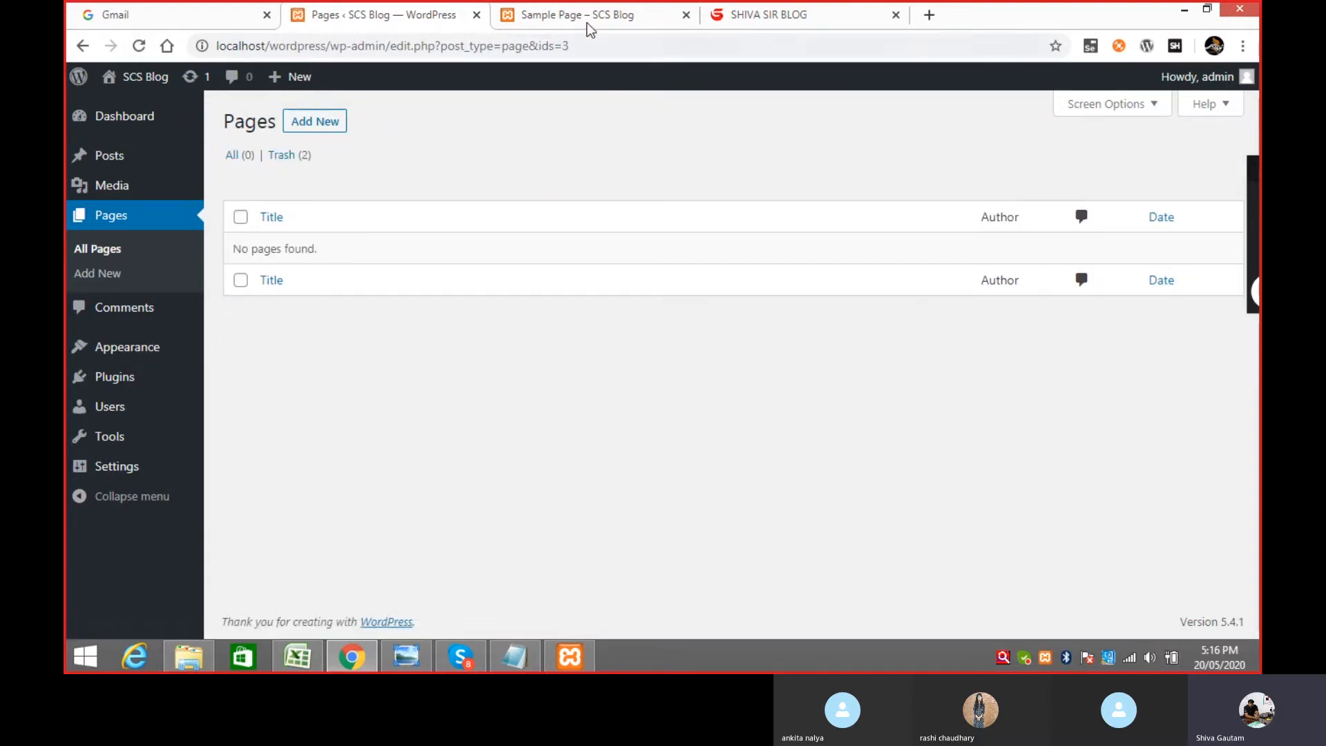
- Reload the Sample Page on the site to check its removal, open the blog's front page and return to the Pages list
{"action": "left_click", "coordinate": [583, 14]}
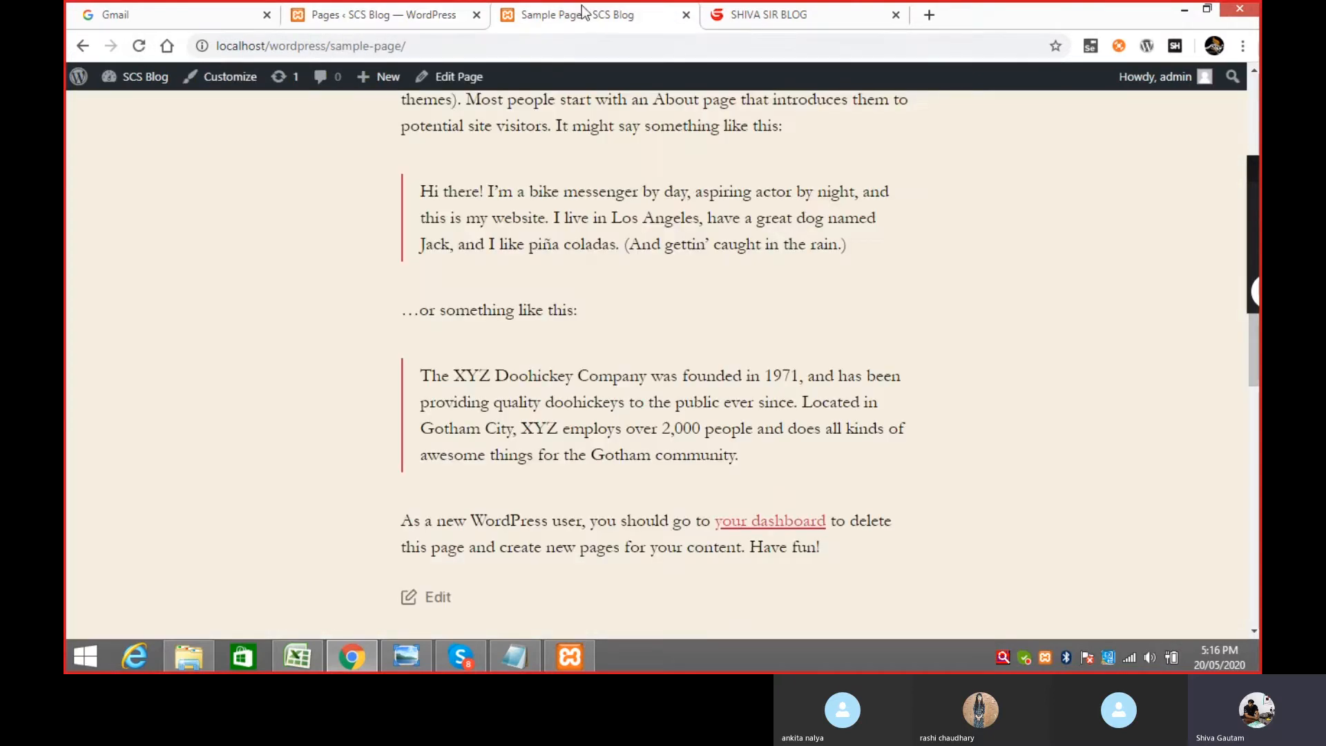
{"action": "left_click", "coordinate": [138, 49]}
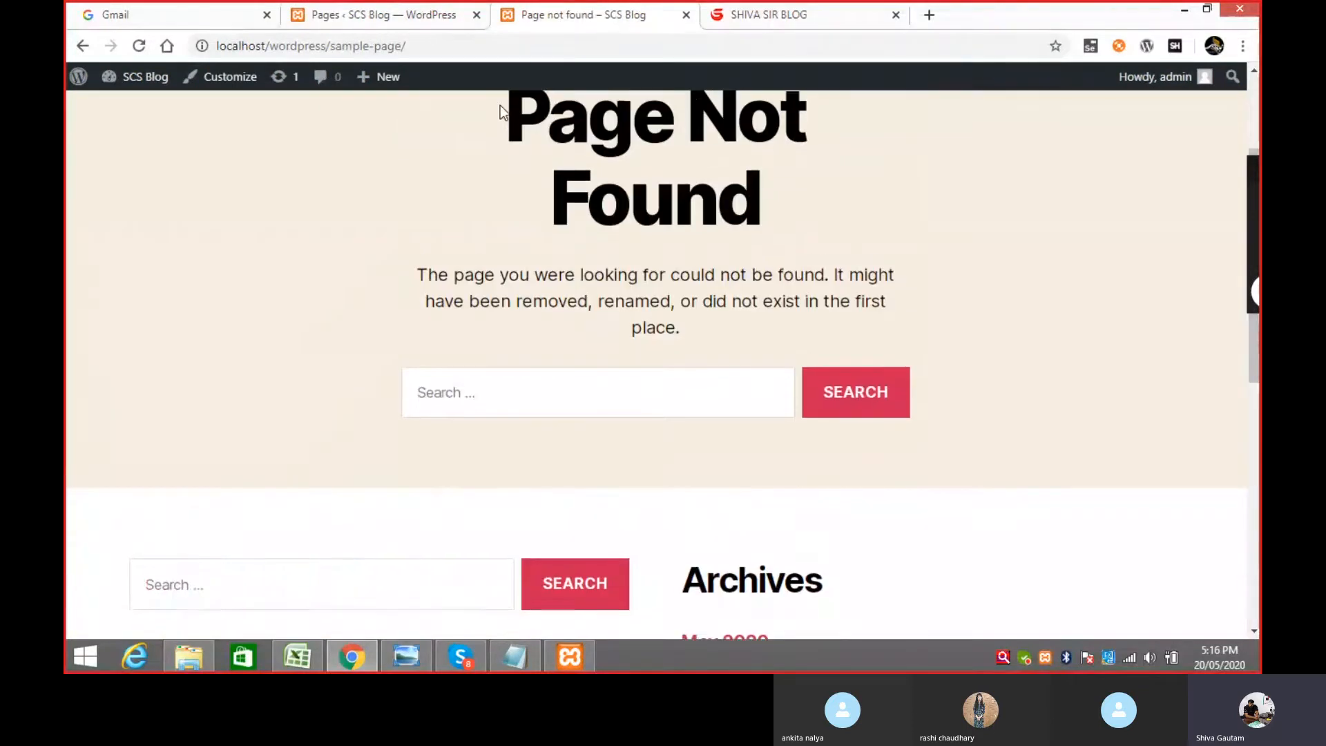
{"action": "scroll", "coordinate": [525, 124], "scroll_direction": "up", "scroll_amount": 3}
{"action": "scroll", "coordinate": [414, 118], "scroll_direction": "down", "scroll_amount": 1}
{"action": "scroll", "coordinate": [283, 101], "scroll_direction": "up", "scroll_amount": 1}
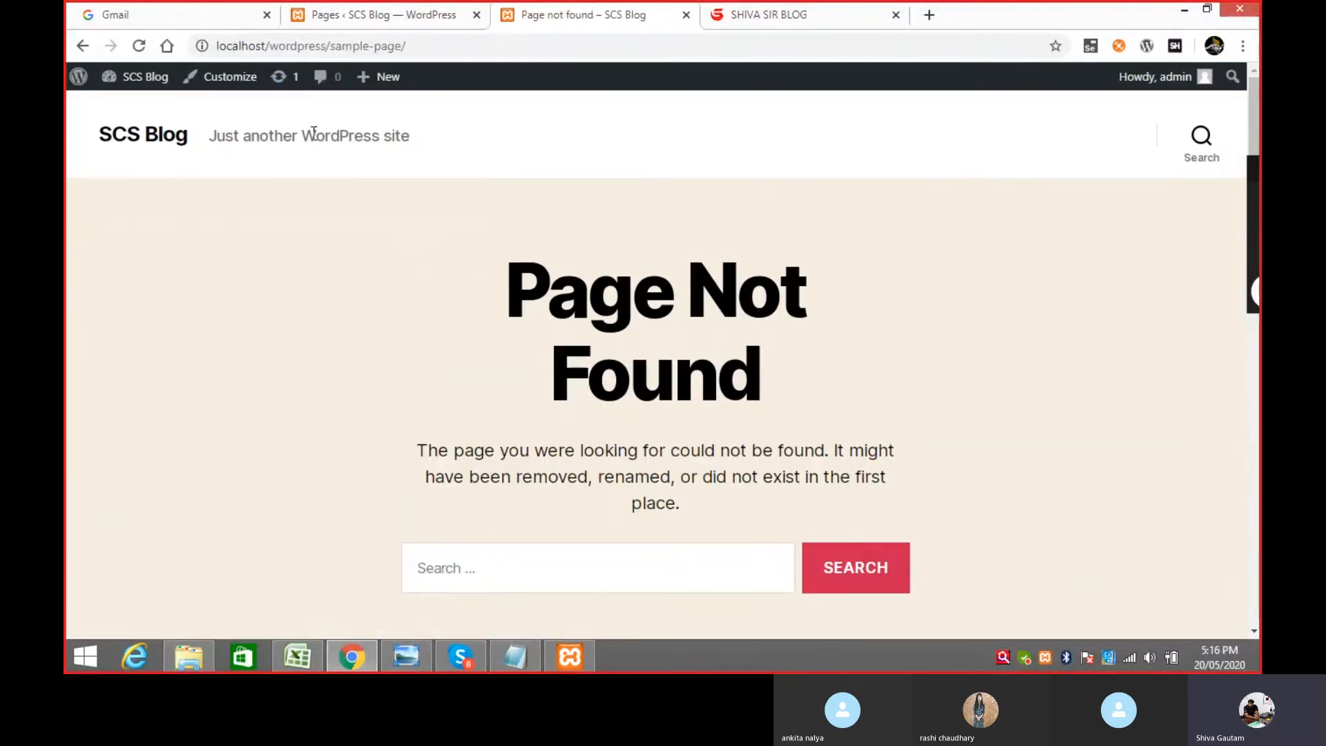
{"action": "left_click", "coordinate": [168, 137]}
{"action": "left_click", "coordinate": [376, 17]}
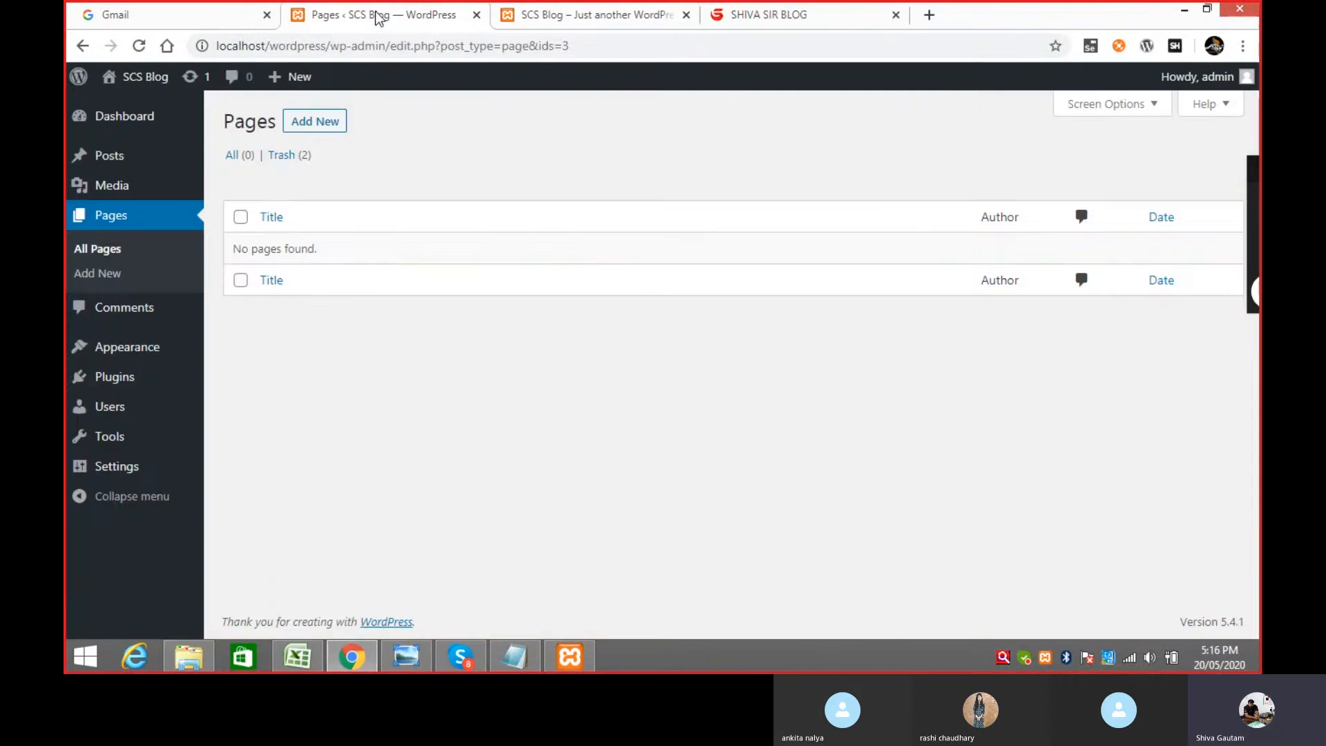
- Start a new page, dismiss the block editor welcome guide and title the page 'Home'
{"action": "left_click", "coordinate": [313, 128]}
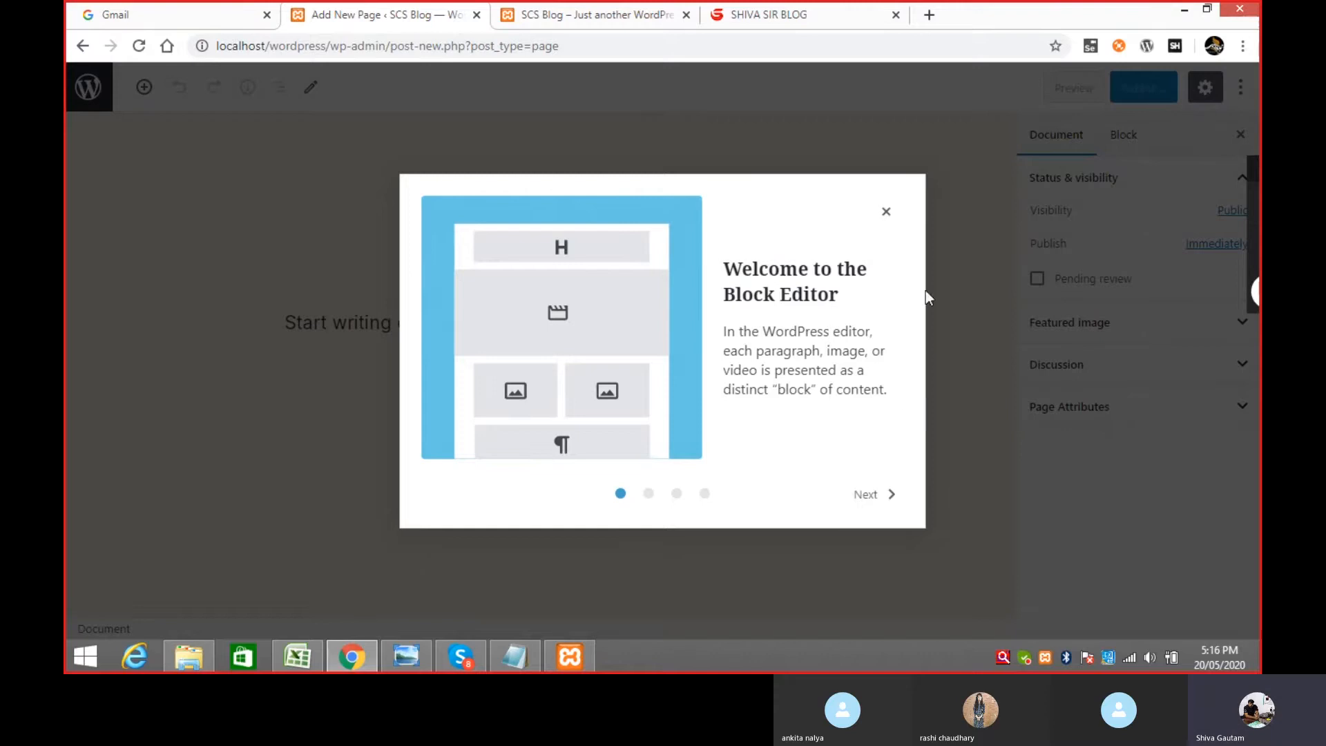
{"action": "left_click", "coordinate": [887, 212]}
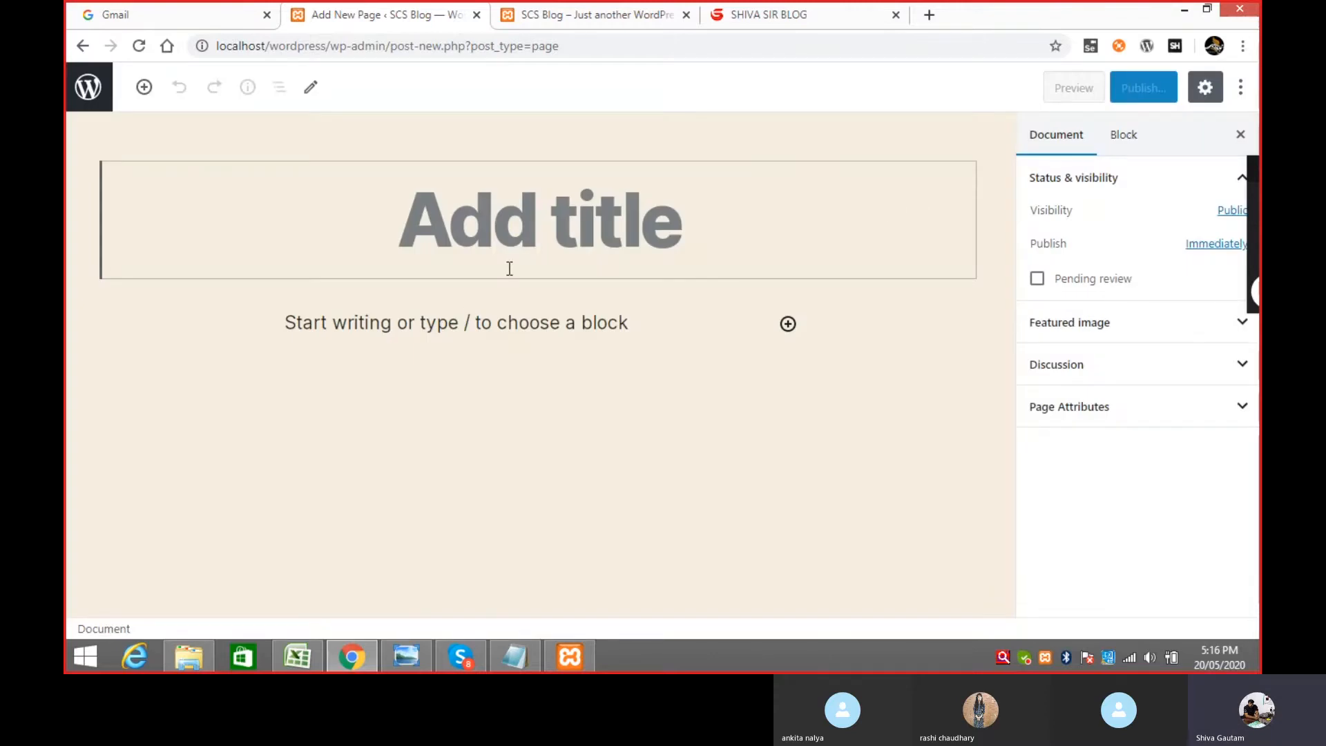
{"action": "type", "text": "Home"}
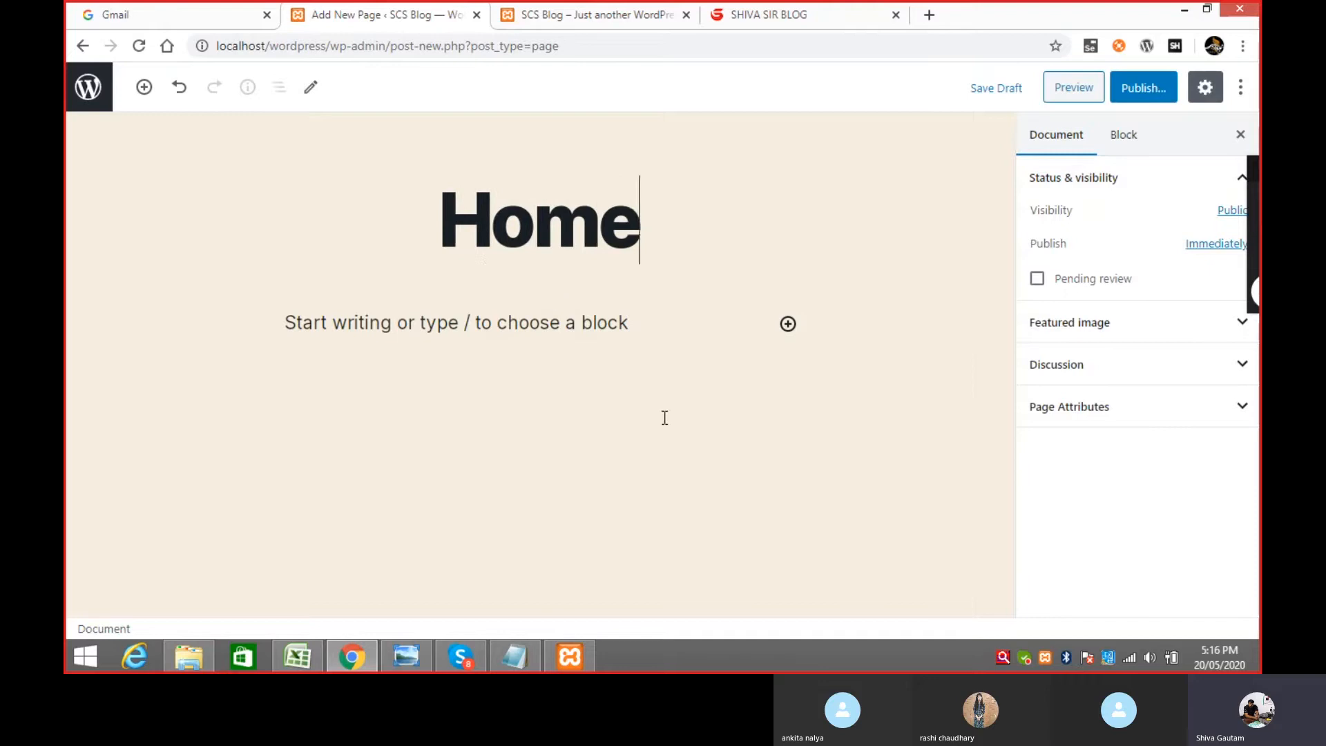
{"action": "key", "text": "ctrl+minus"}
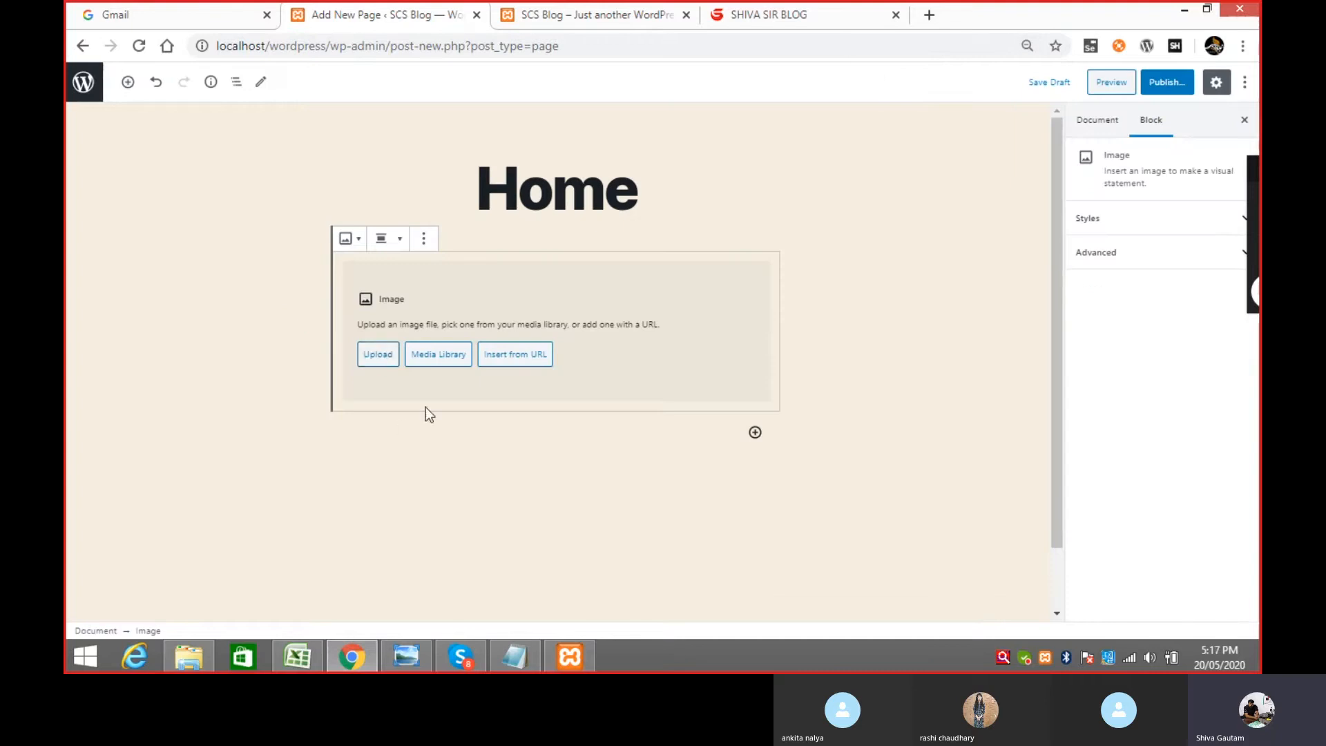
- Upload the PNG image 'php' from the Desktop into the Home page's Image block
{"action": "left_click", "coordinate": [388, 355]}
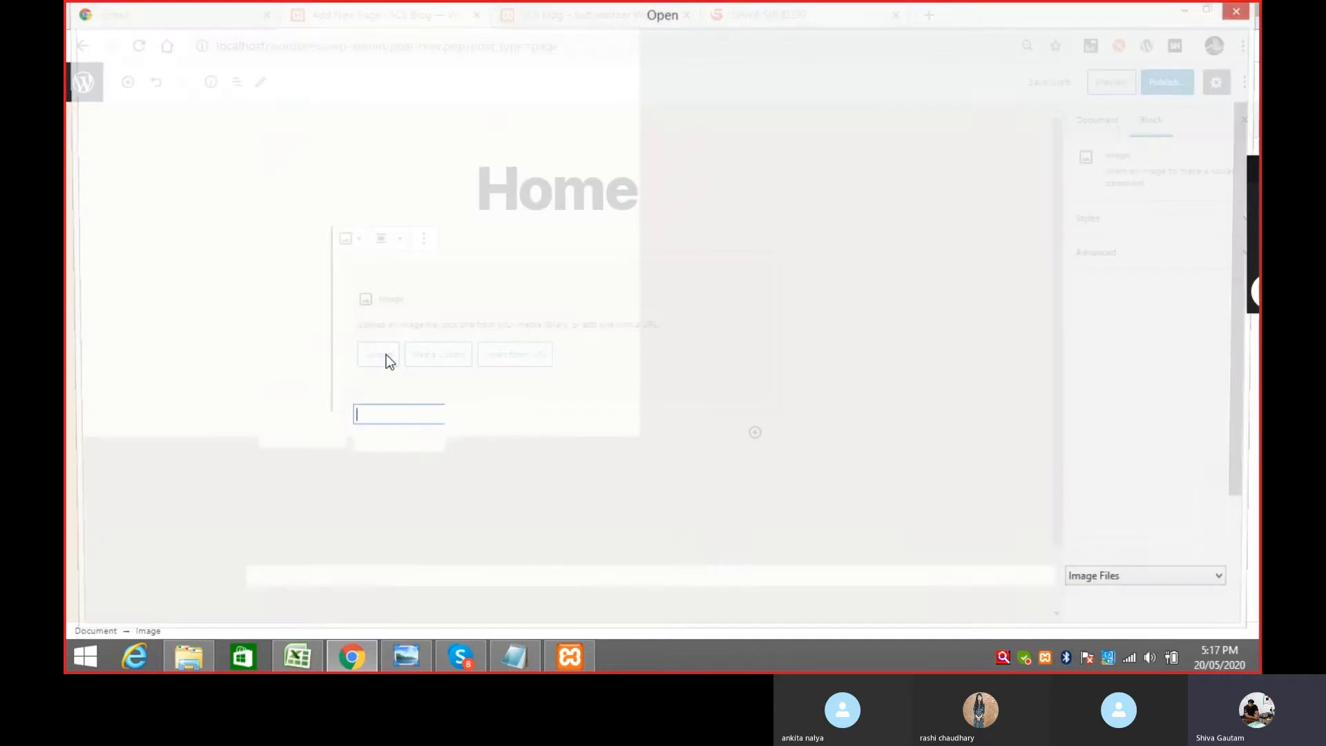
{"action": "scroll", "coordinate": [1244, 399], "scroll_direction": "down", "scroll_amount": 1}
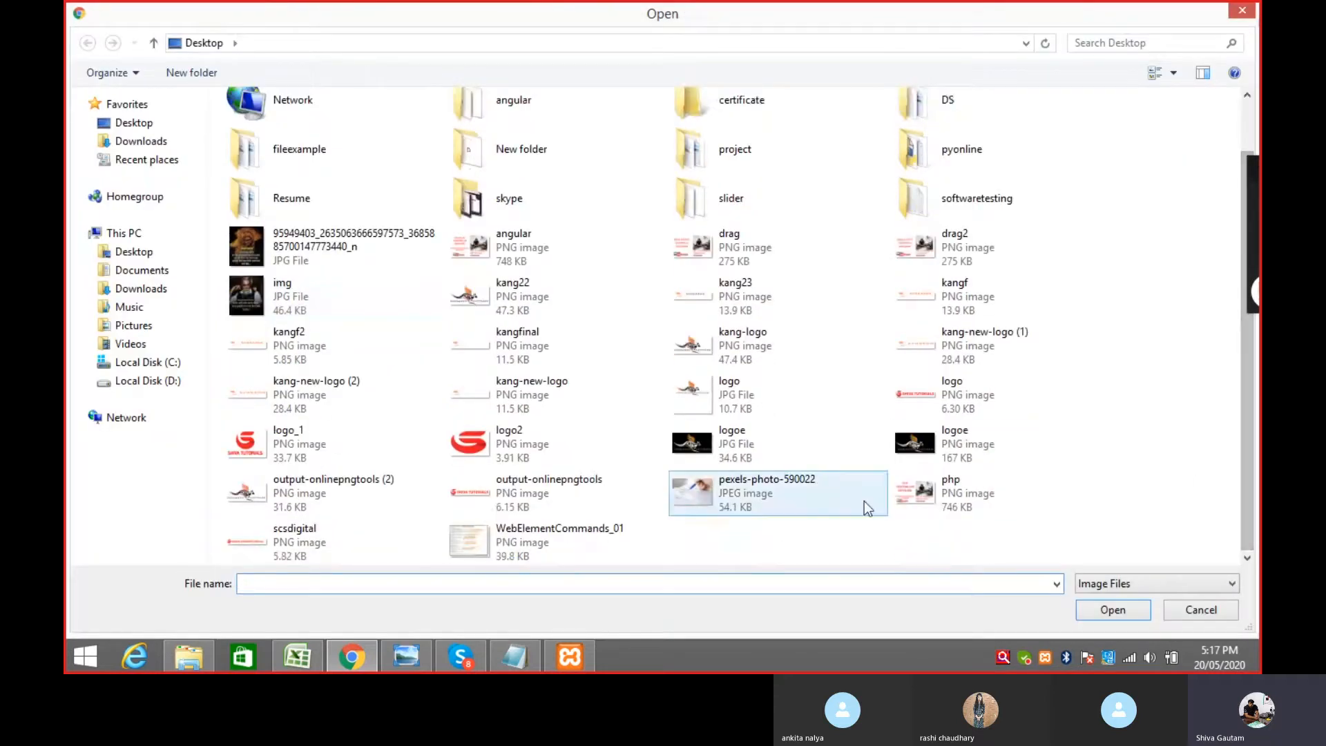
{"action": "left_click", "coordinate": [917, 492]}
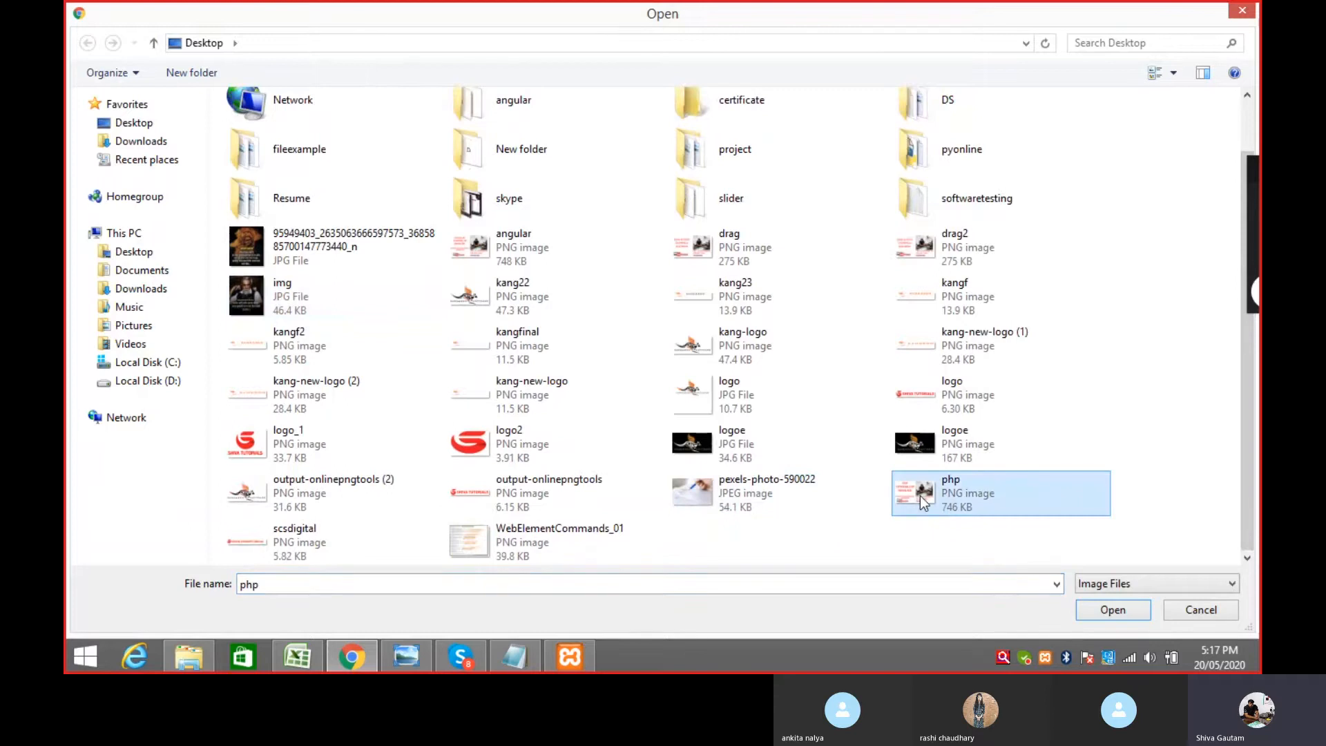
{"action": "double_click", "coordinate": [920, 495]}
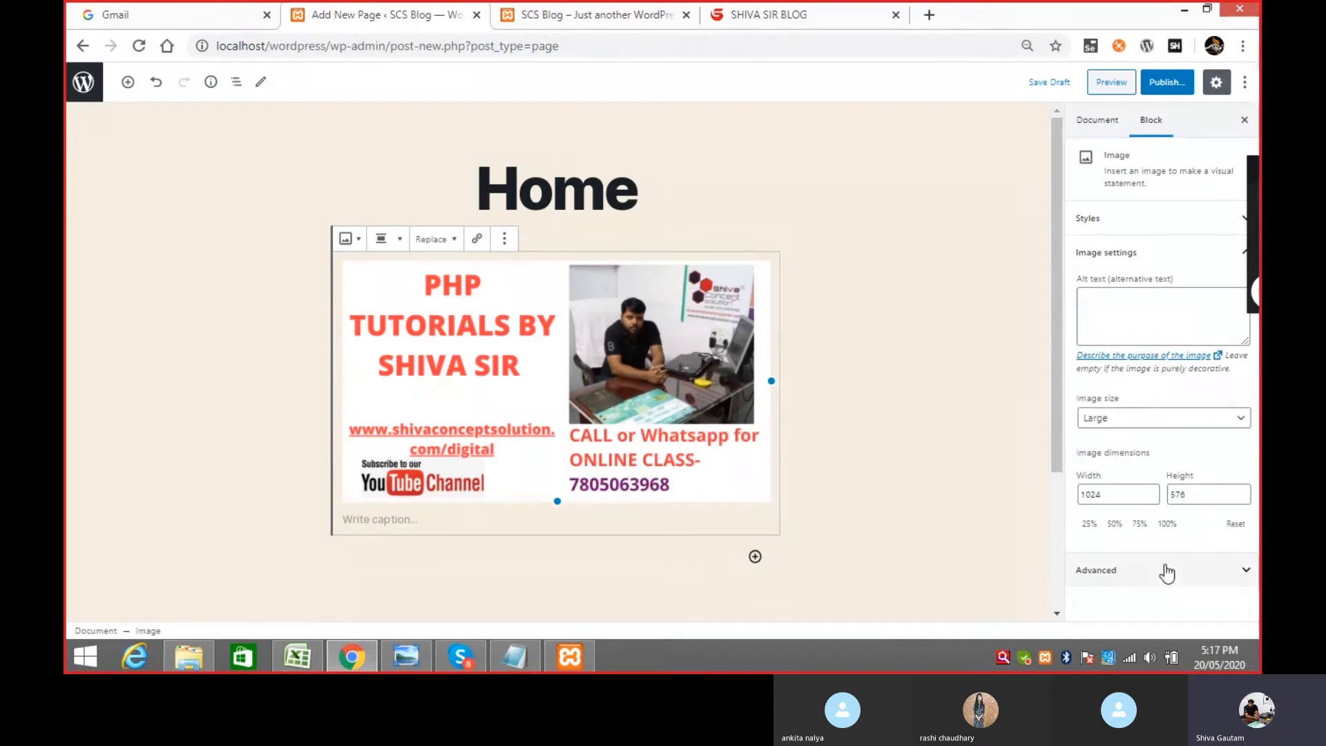
- Publish the Home page with public visibility and immediate publishing
{"action": "left_click", "coordinate": [1172, 90]}
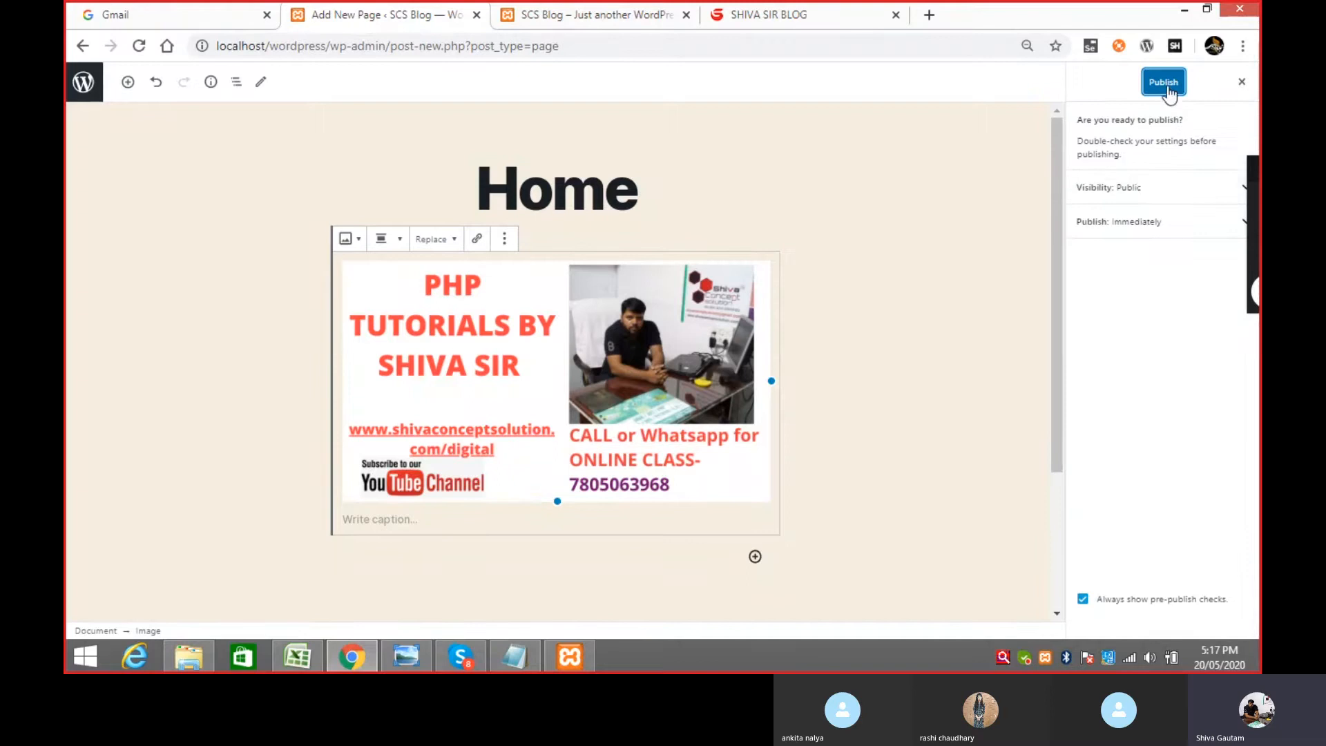
{"action": "left_click", "coordinate": [1167, 87]}
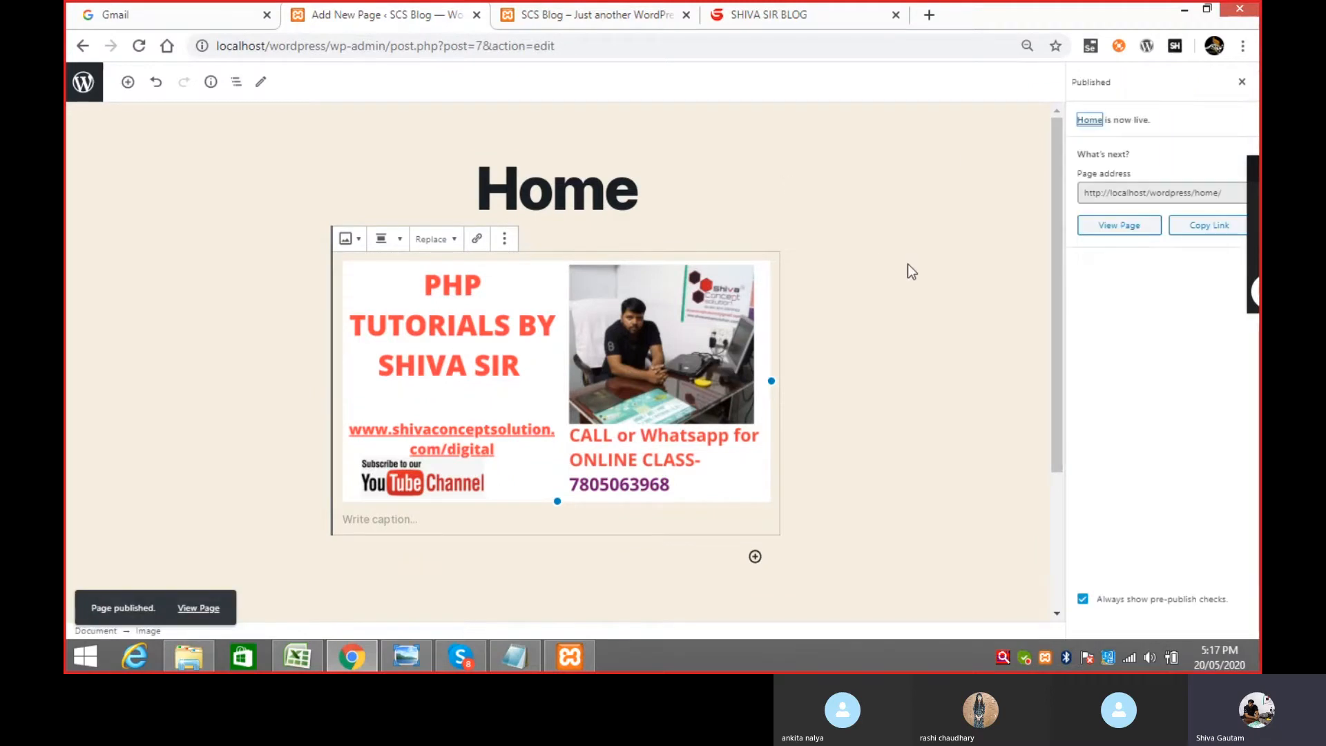
{"action": "scroll", "coordinate": [908, 274], "scroll_direction": "down", "scroll_amount": 2}
{"action": "scroll", "coordinate": [908, 273], "scroll_direction": "up", "scroll_amount": 2}
- View the published Home page on the site and look through its content and footer
{"action": "left_click", "coordinate": [1133, 231]}
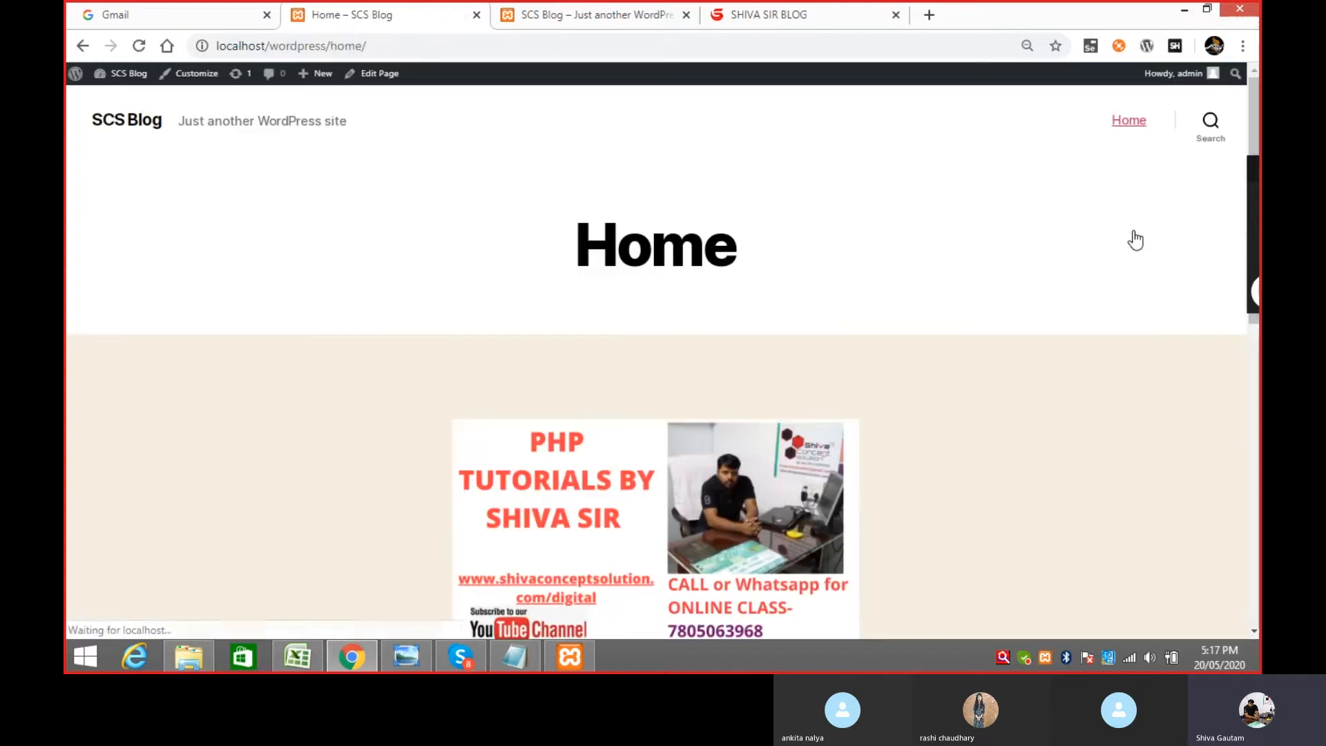
{"action": "scroll", "coordinate": [778, 279], "scroll_direction": "down", "scroll_amount": 8}
{"action": "scroll", "coordinate": [861, 334], "scroll_direction": "up", "scroll_amount": 2}
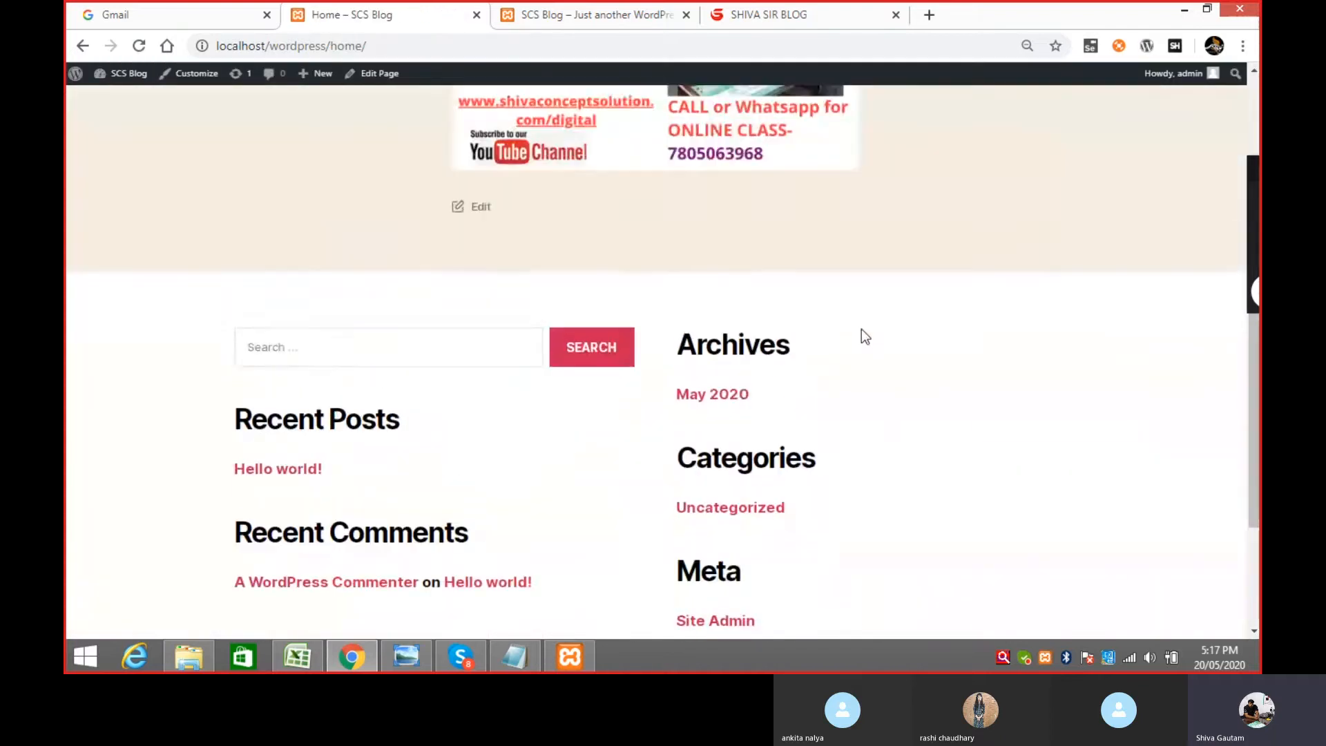
{"action": "scroll", "coordinate": [861, 328], "scroll_direction": "up", "scroll_amount": 8}
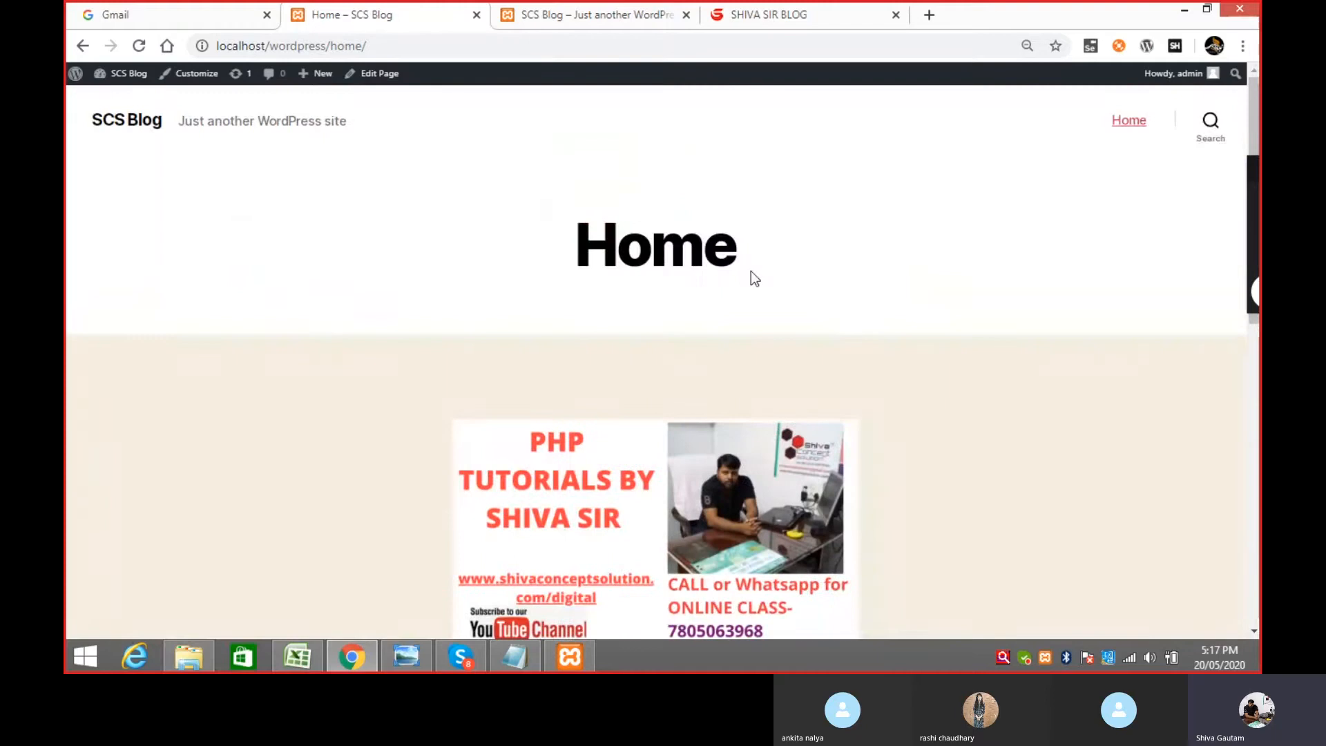
- Go back to the Pages list, reload it and start another new page
{"action": "left_click", "coordinate": [82, 47]}
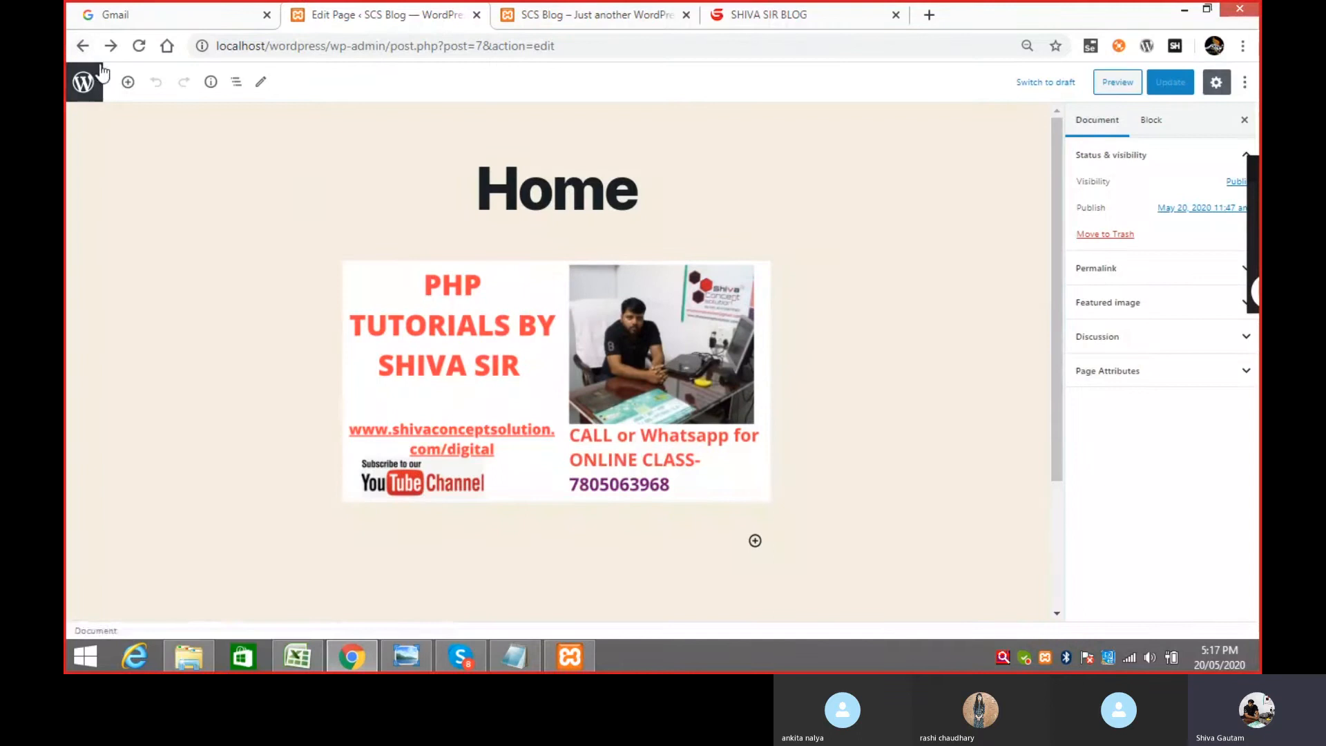
{"action": "left_click", "coordinate": [82, 46]}
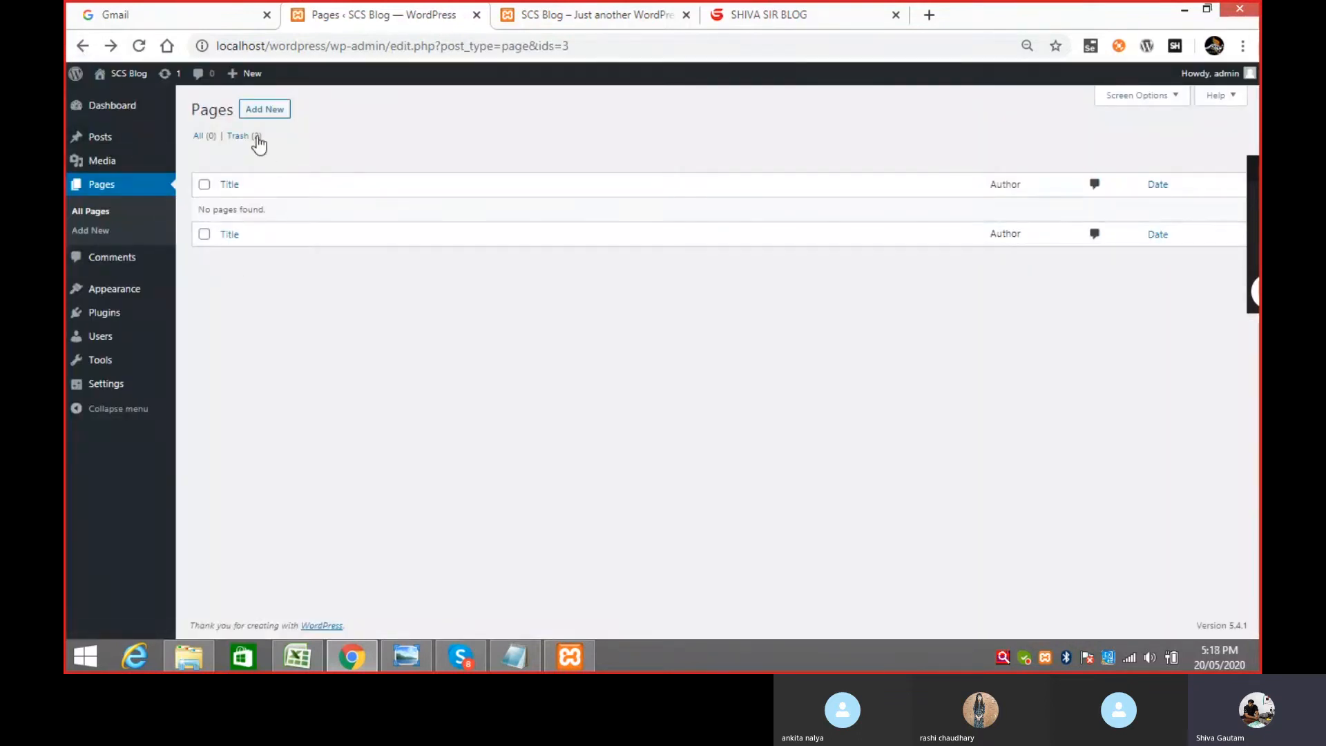
{"action": "left_click", "coordinate": [139, 45]}
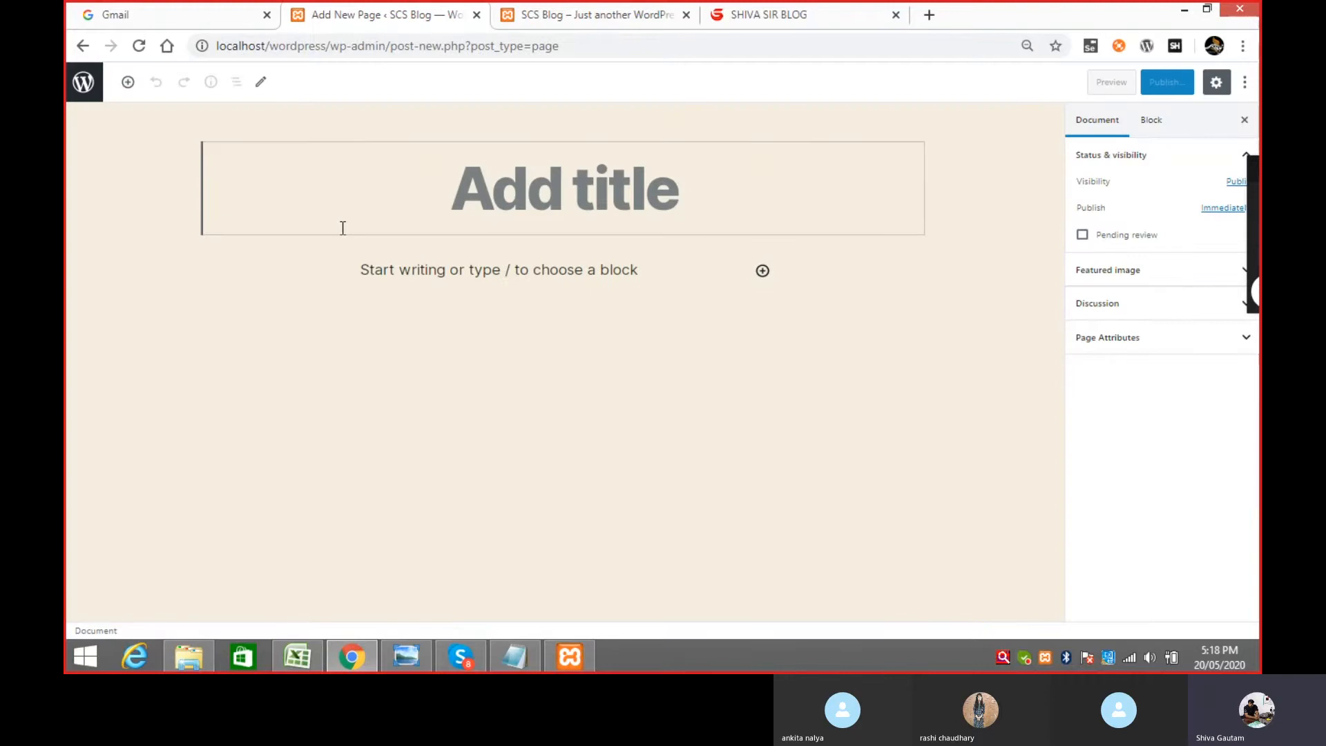
- Title the new page "About us" and enter the paragraph "Welcome in about us page" below it
{"action": "type", "text": "About"}
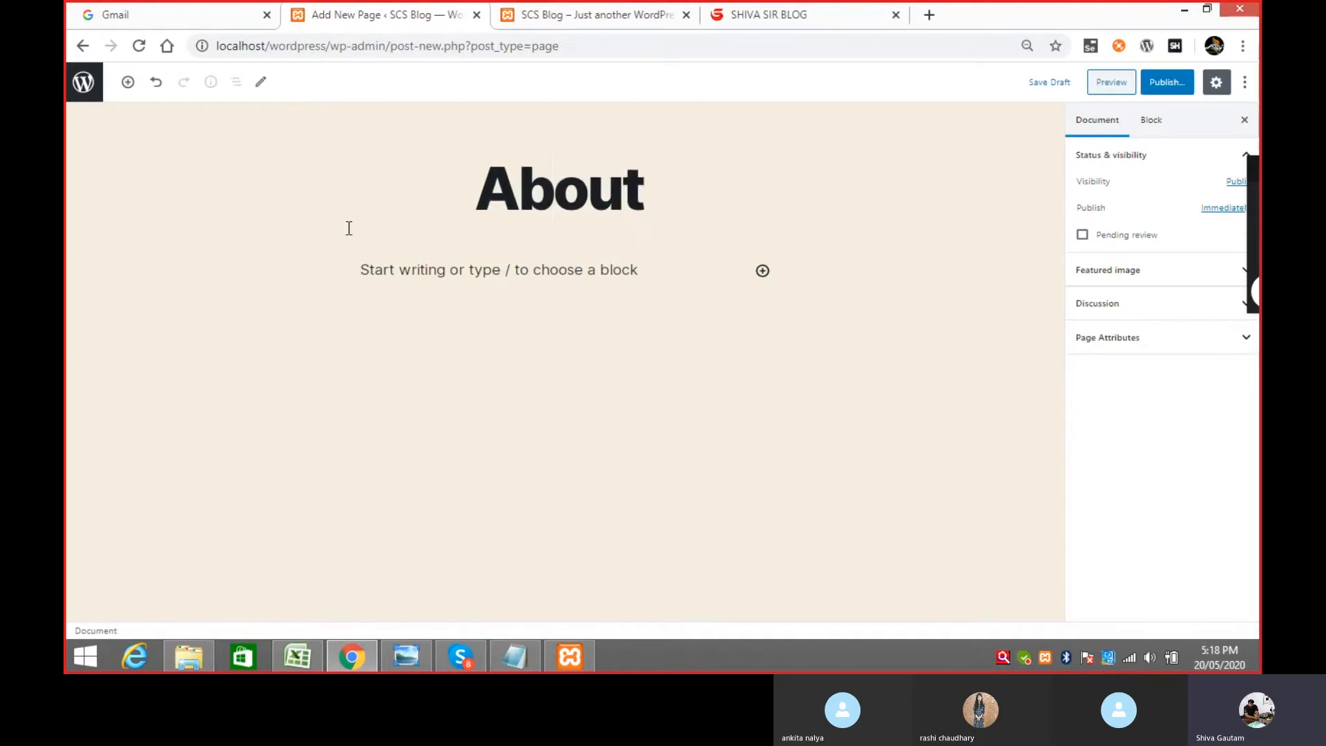
{"action": "type", "text": " us"}
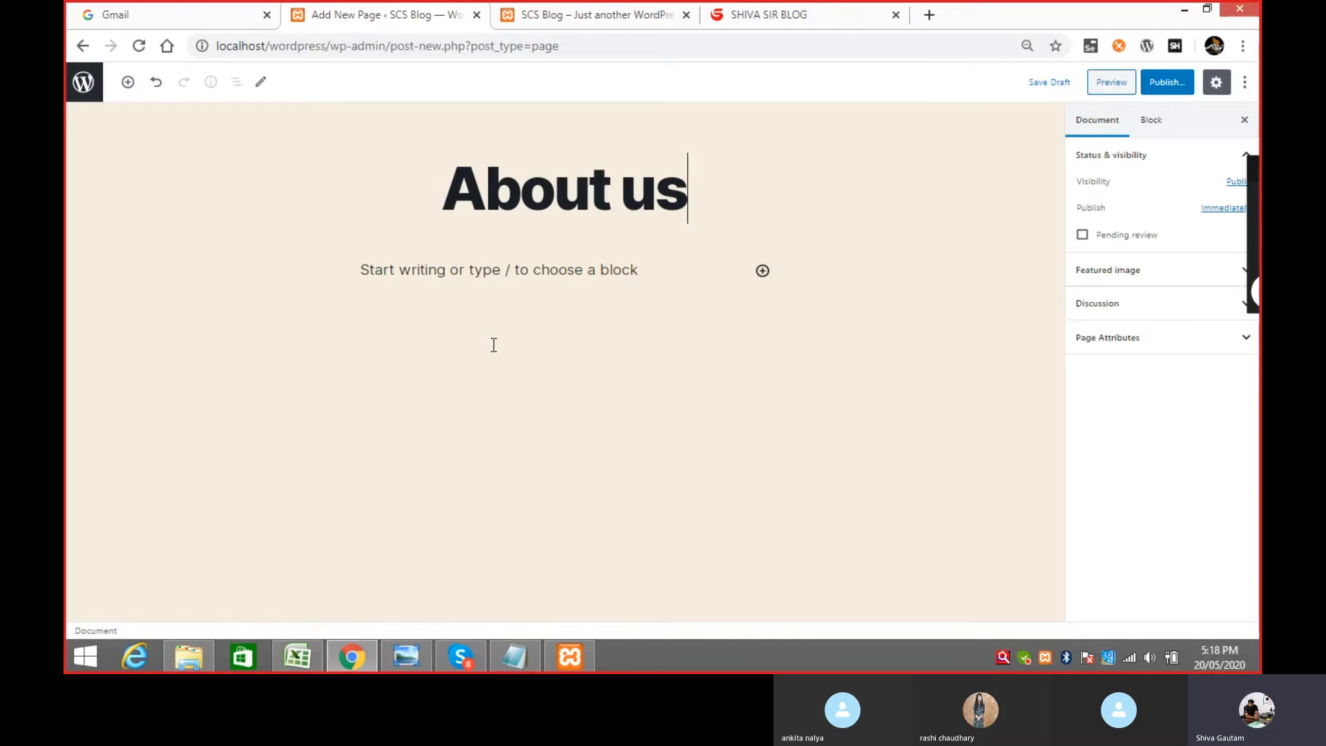
{"action": "left_click", "coordinate": [486, 281]}
{"action": "type", "text": "We"}
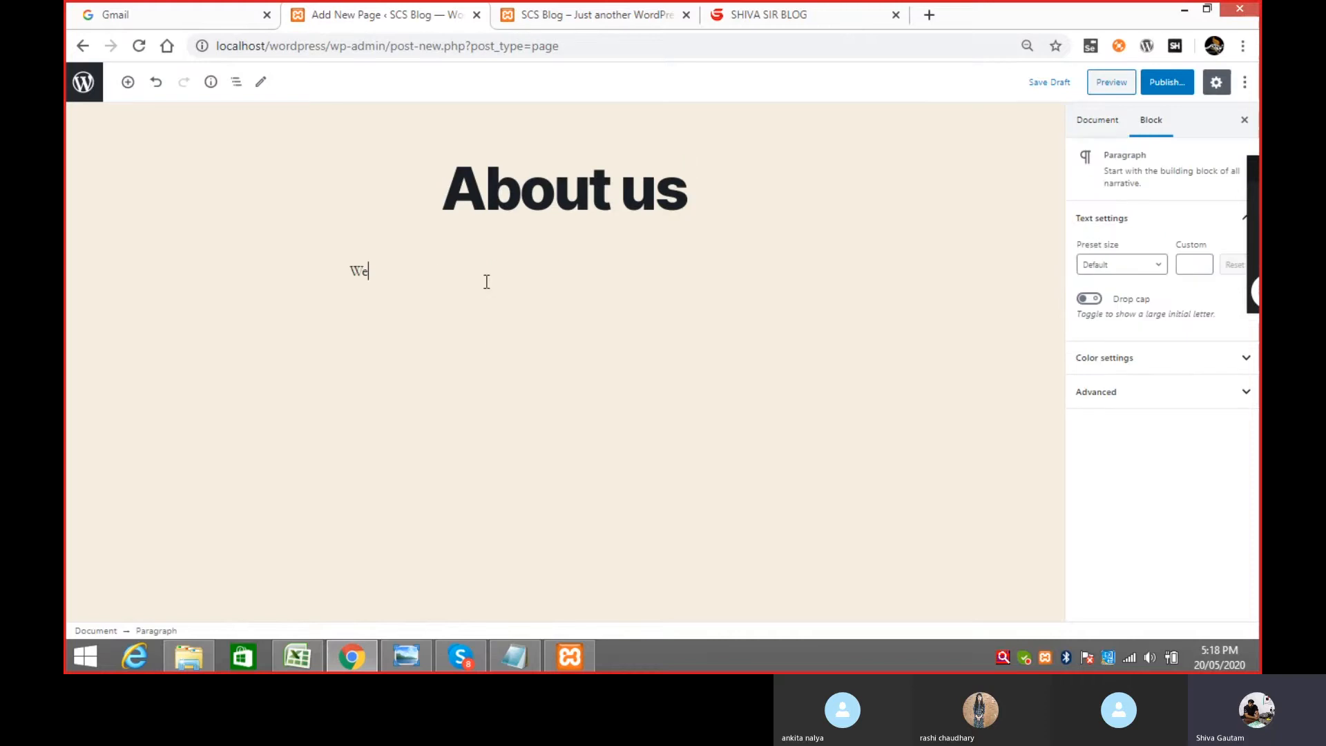
{"action": "type", "text": "lcome in about us page"}
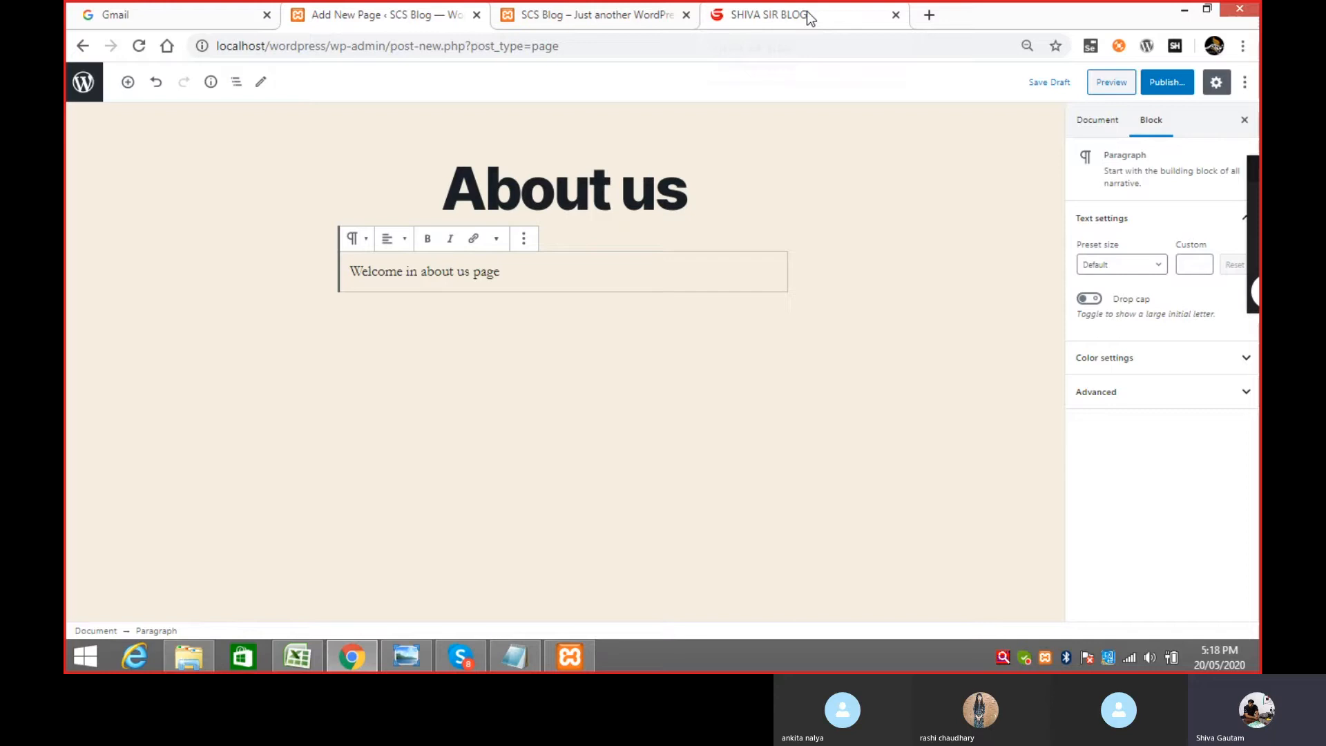
- Copy the introductory paragraph from the Shiva Tutorials About us page and paste it as a new paragraph below the welcome line
{"action": "left_click", "coordinate": [807, 14]}
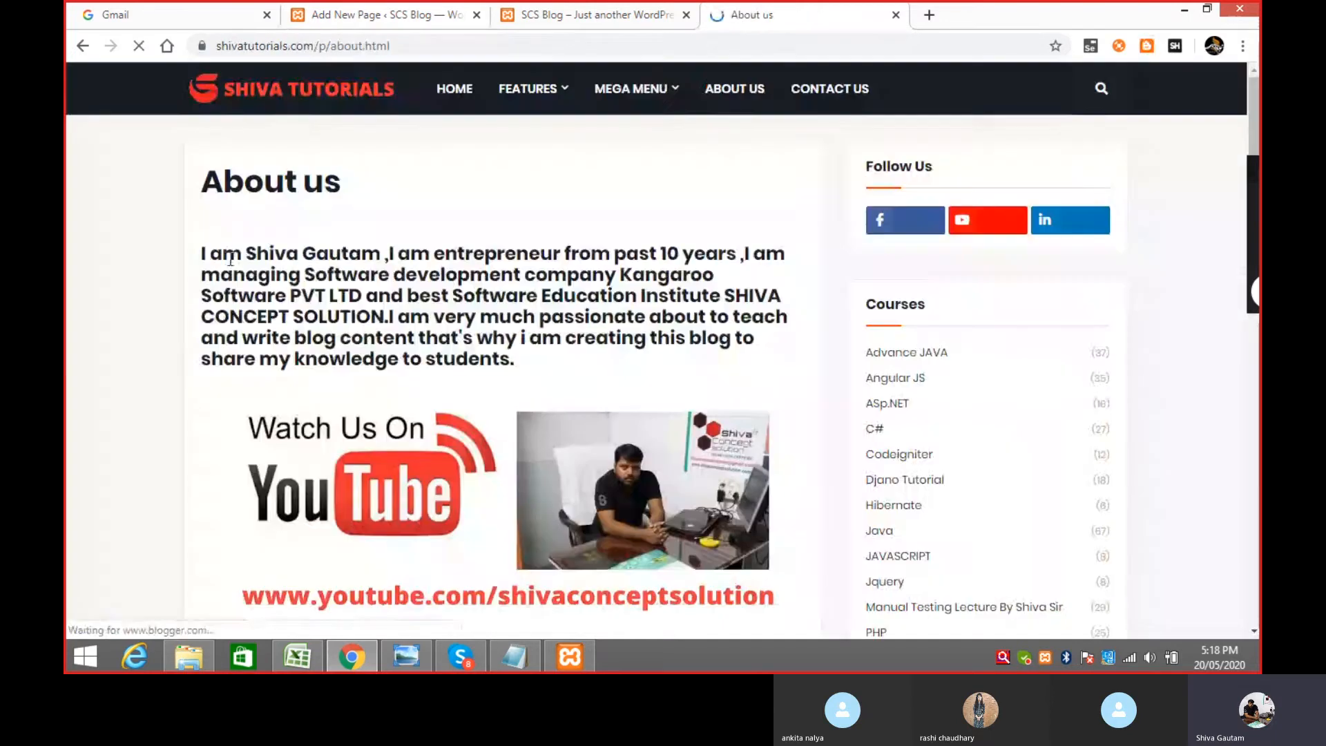
{"action": "left_click_drag", "start_coordinate": [202, 254], "coordinate": [517, 360]}
{"action": "key", "text": "ctrl+c"}
{"action": "left_click", "coordinate": [414, 15]}
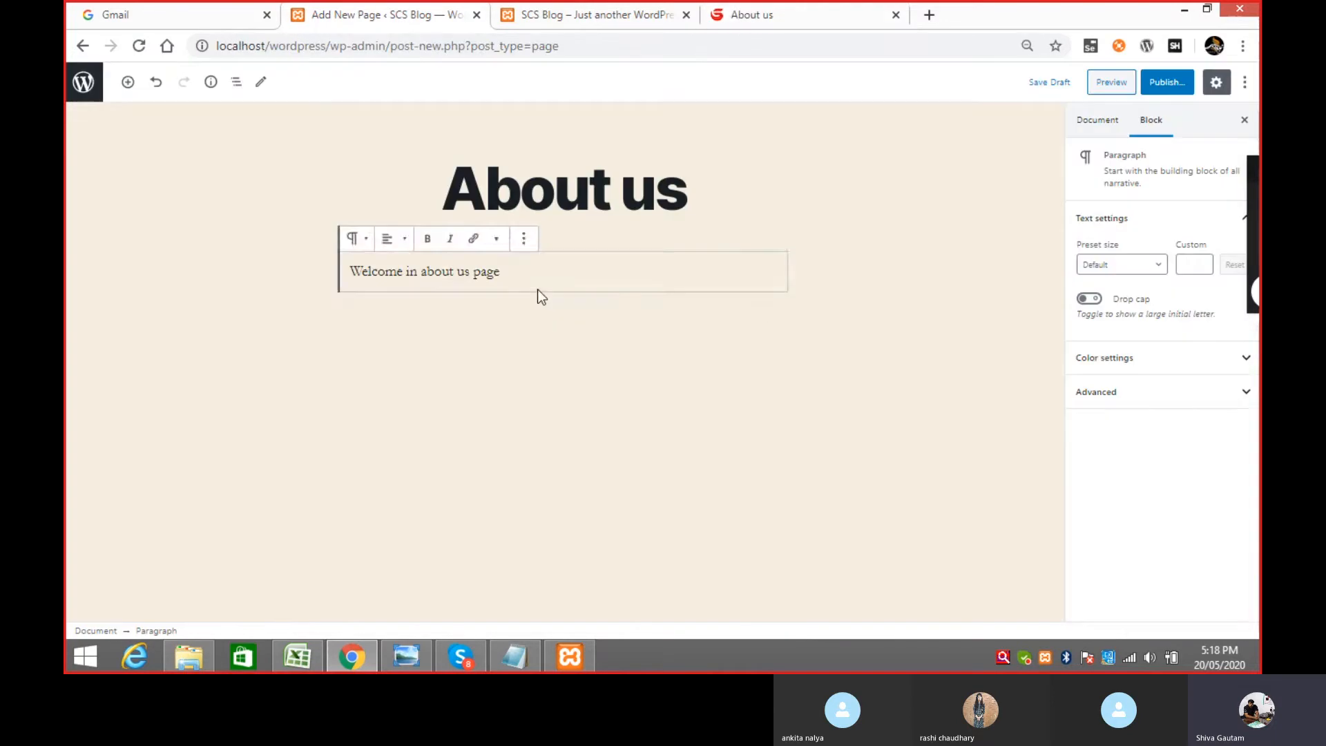
{"action": "key", "text": "Return"}
{"action": "key", "text": "ctrl+v"}
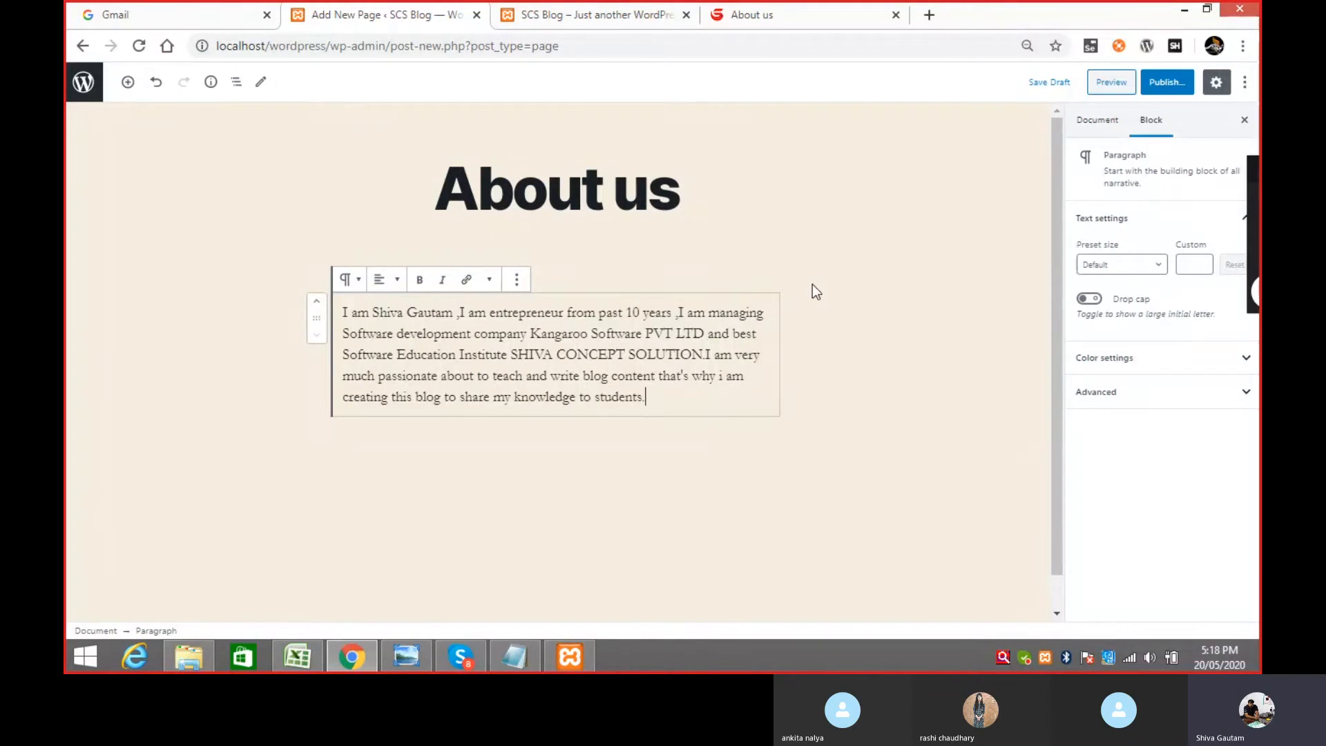
- Publish the About us page with public visibility and immediate publishing
{"action": "left_click", "coordinate": [1115, 130]}
{"action": "left_click", "coordinate": [1151, 120]}
{"action": "left_click", "coordinate": [1166, 84]}
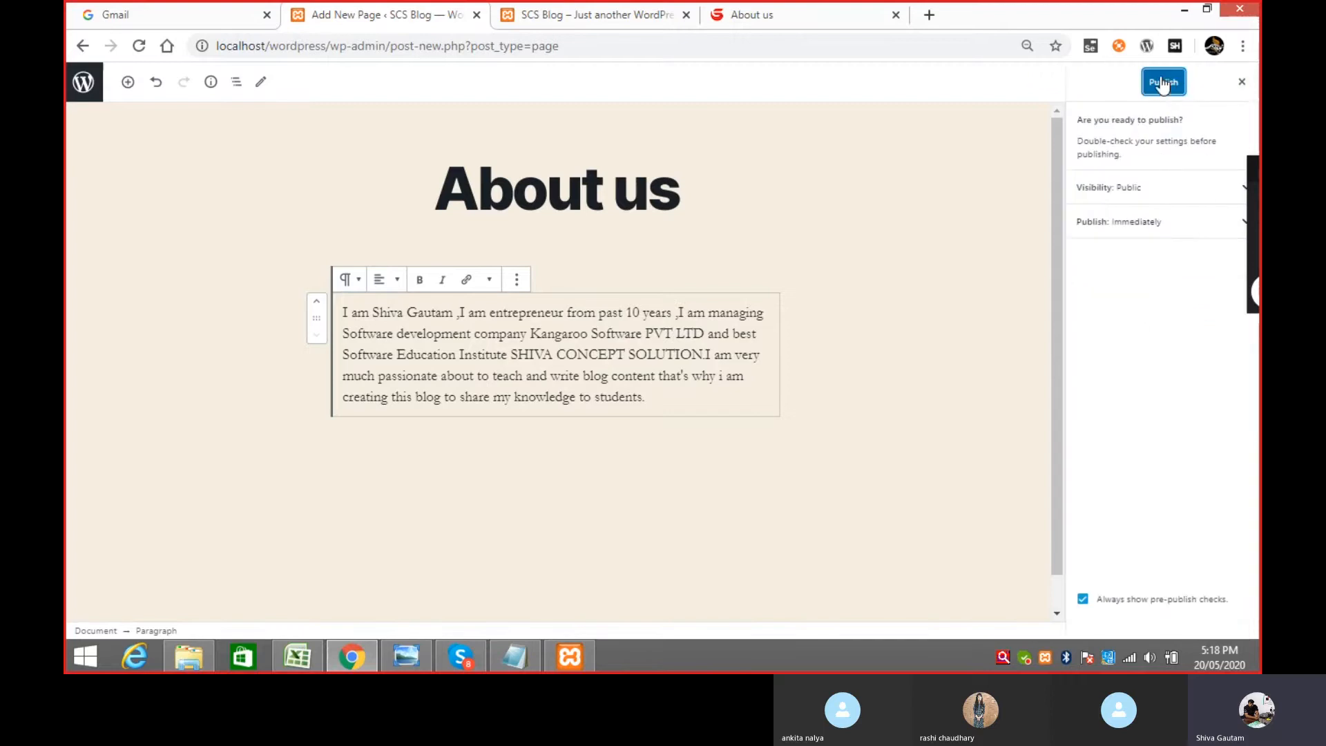
{"action": "left_click", "coordinate": [1163, 83]}
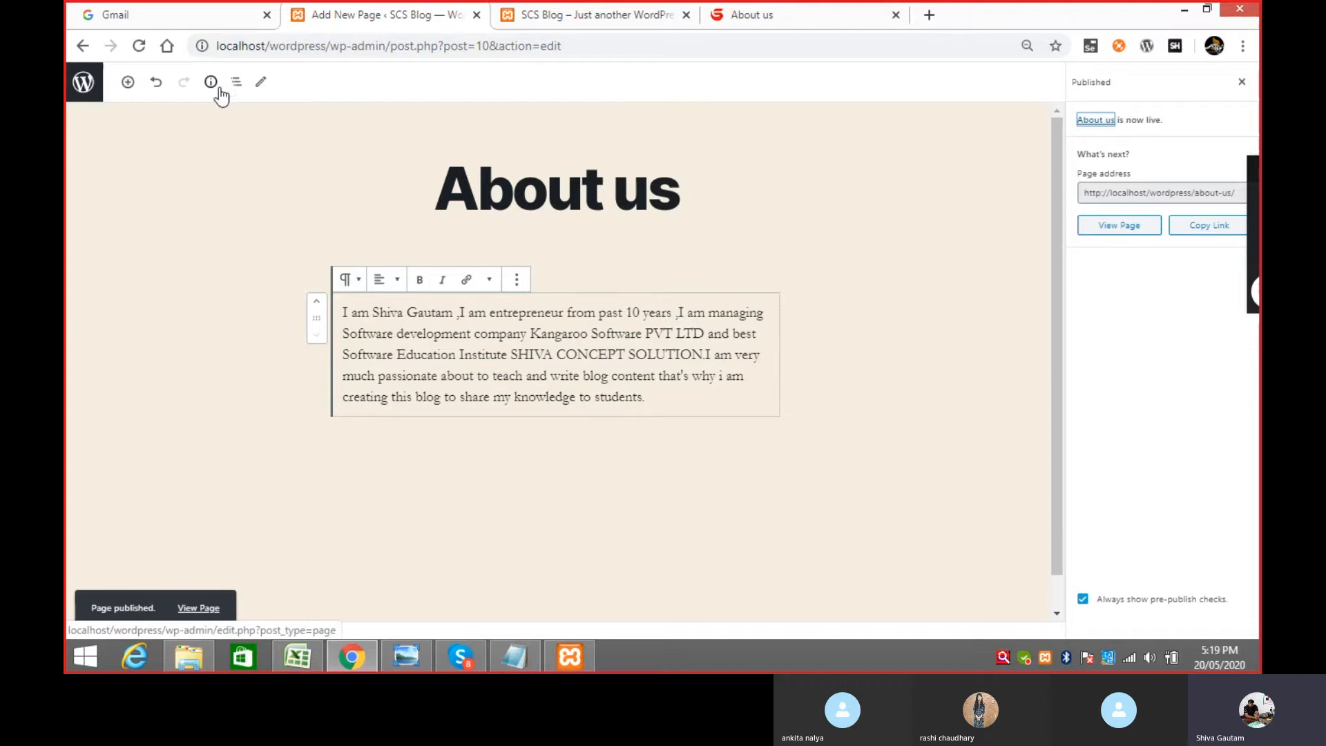
- Return to the Pages list and start a new page titled "Services"
{"action": "left_click", "coordinate": [83, 45]}
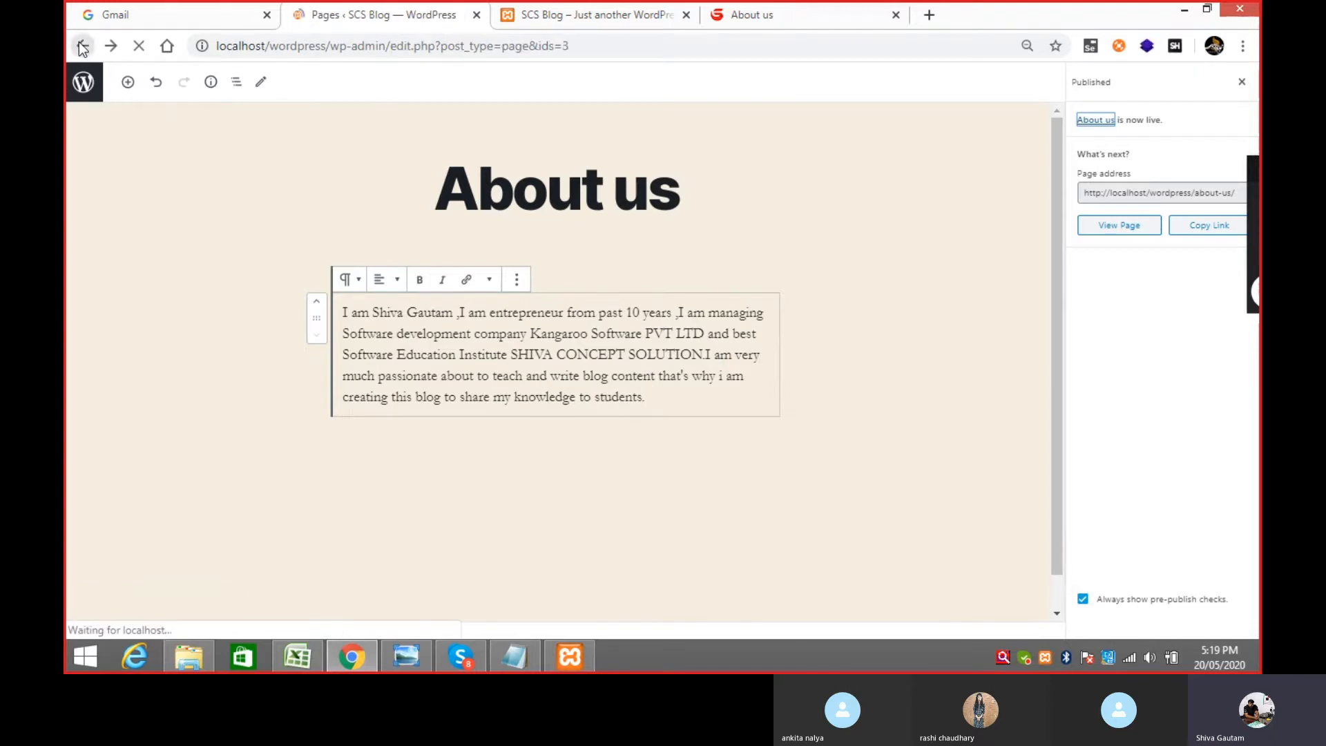
{"action": "left_click", "coordinate": [82, 45]}
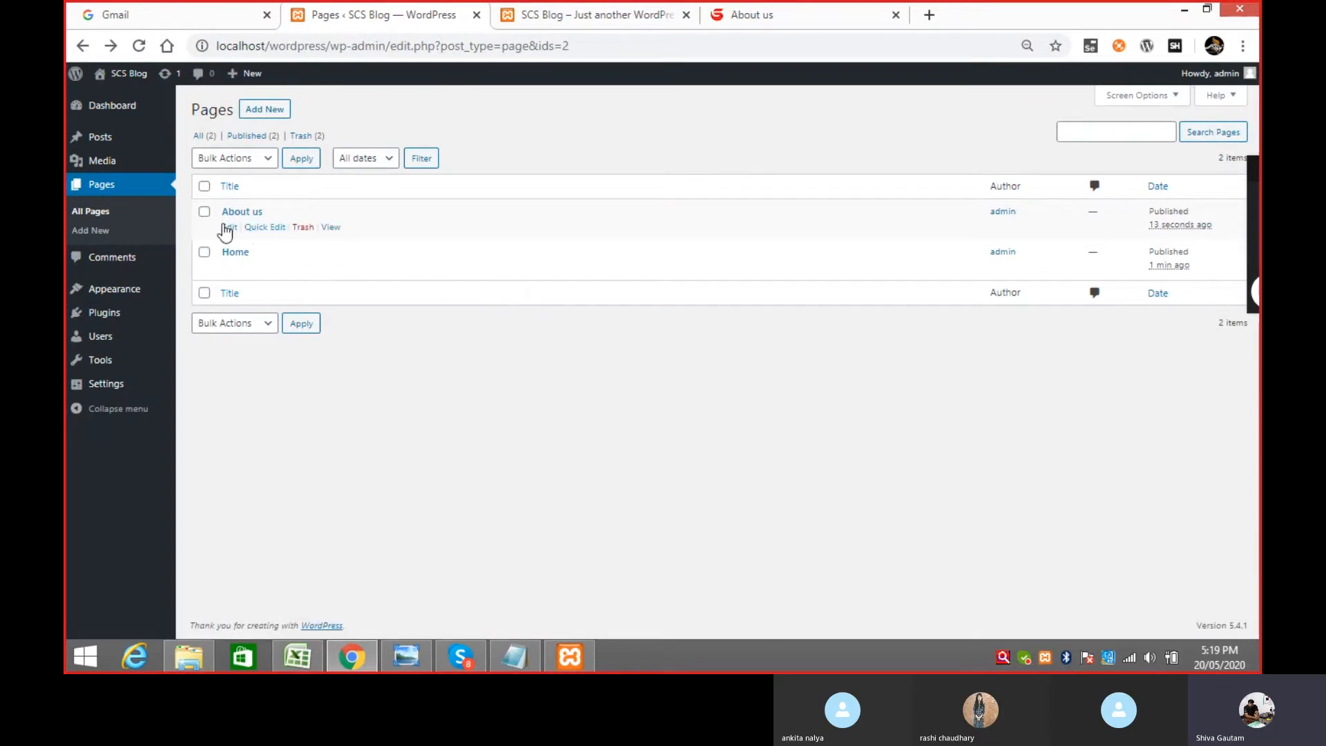
{"action": "left_click", "coordinate": [270, 116]}
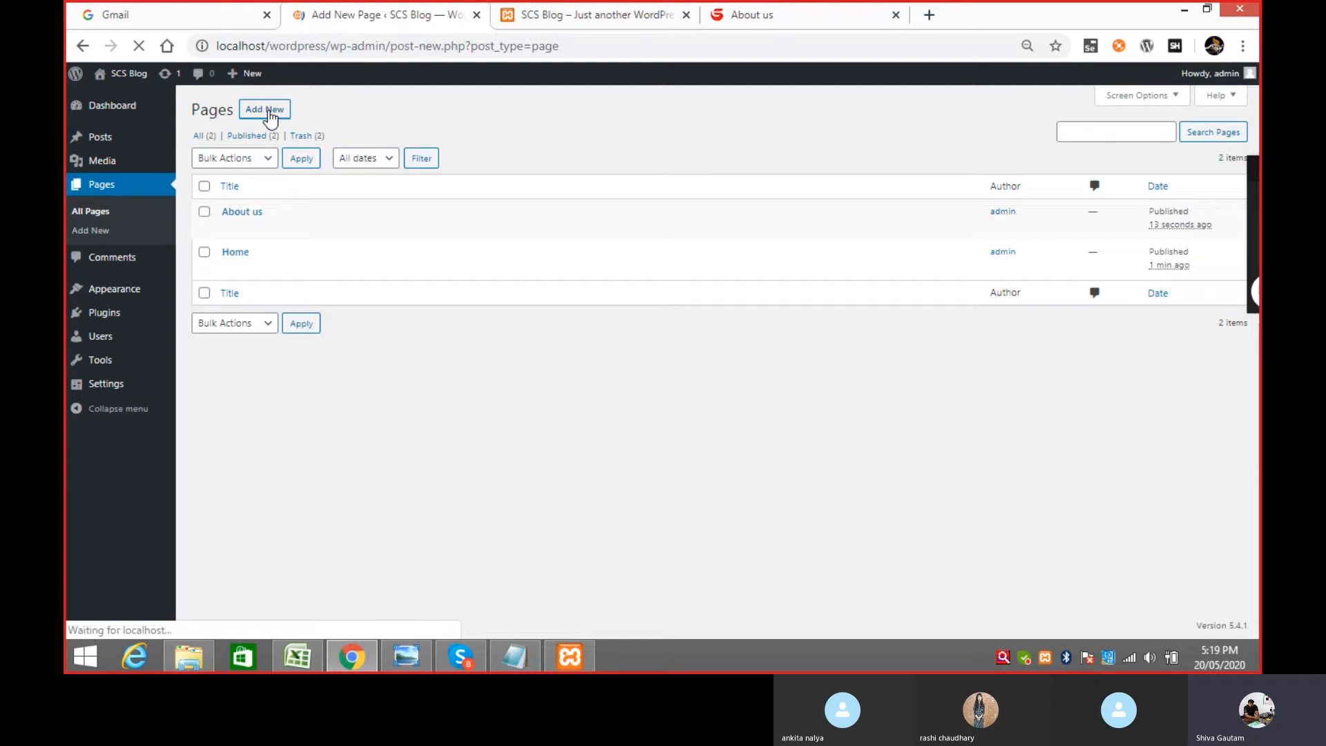
{"action": "type", "text": "S"}
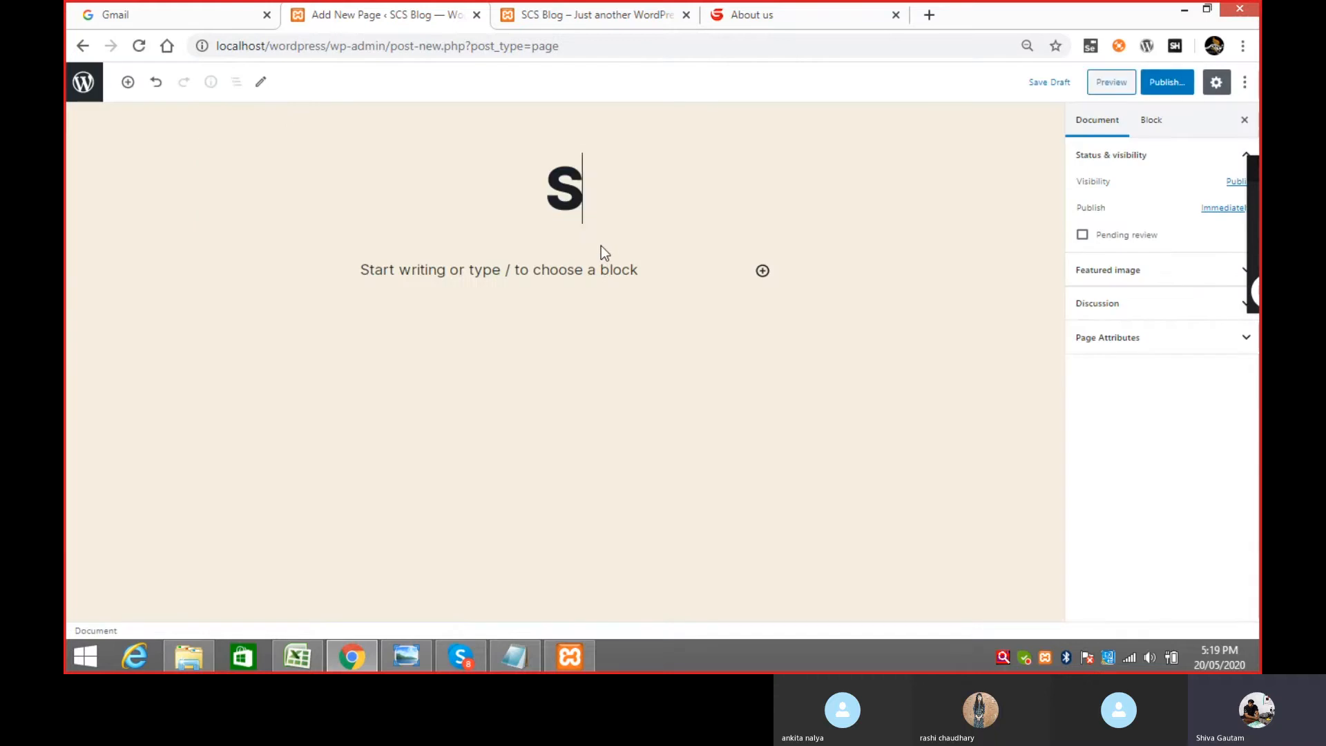
{"action": "type", "text": "ervices"}
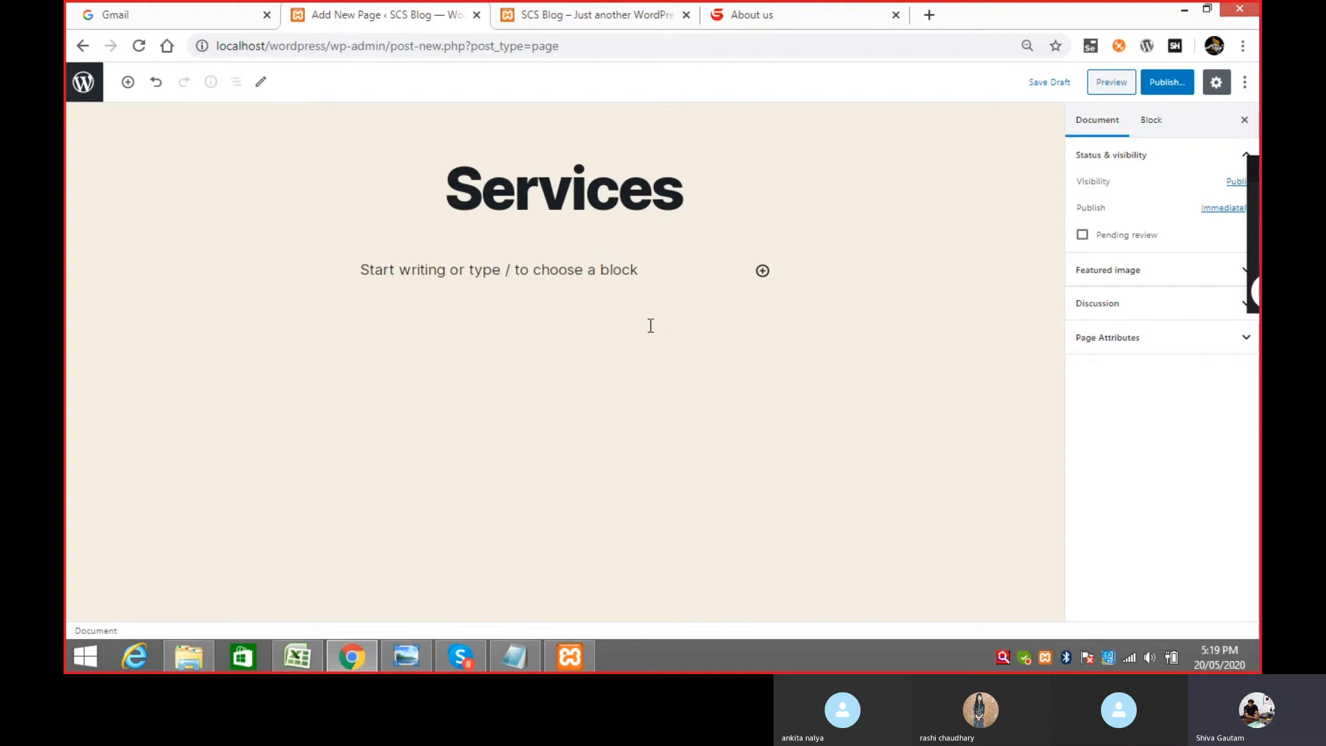
- Paste the copied introductory paragraph as the body text of the Services page
{"action": "left_click", "coordinate": [632, 270]}
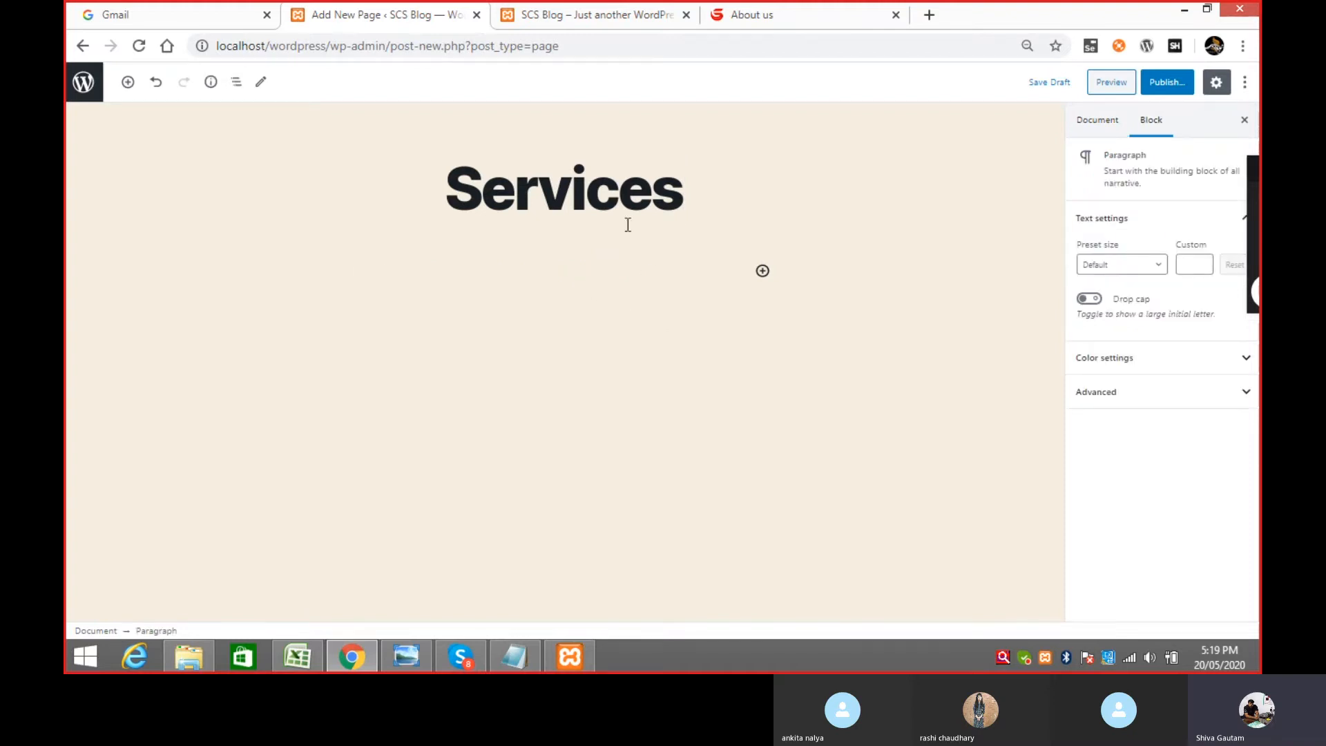
{"action": "key", "text": "ctrl+v"}
{"action": "left_click", "coordinate": [846, 279]}
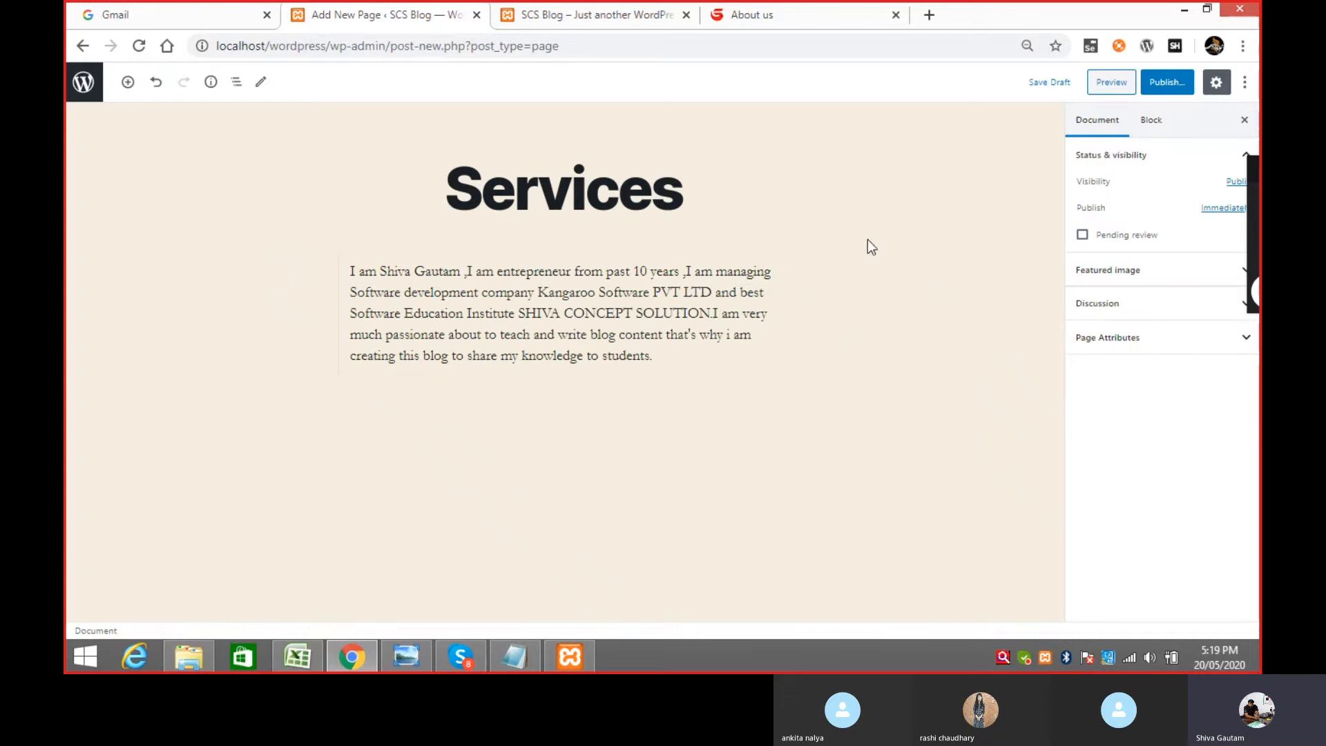
- Add an Image block below the Services paragraph and upload the PNG image 'drag' from the Desktop into it
{"action": "left_click", "coordinate": [128, 82]}
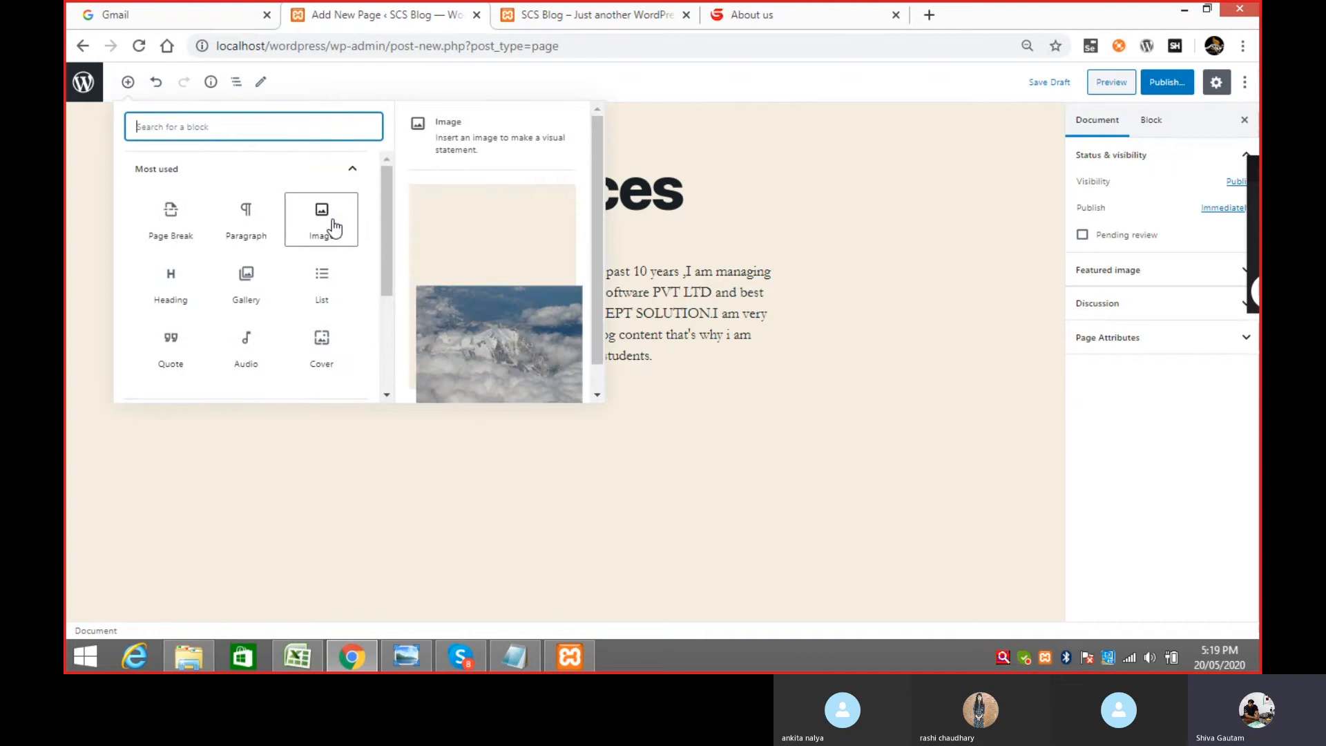
{"action": "left_click", "coordinate": [333, 227]}
{"action": "left_click", "coordinate": [382, 484]}
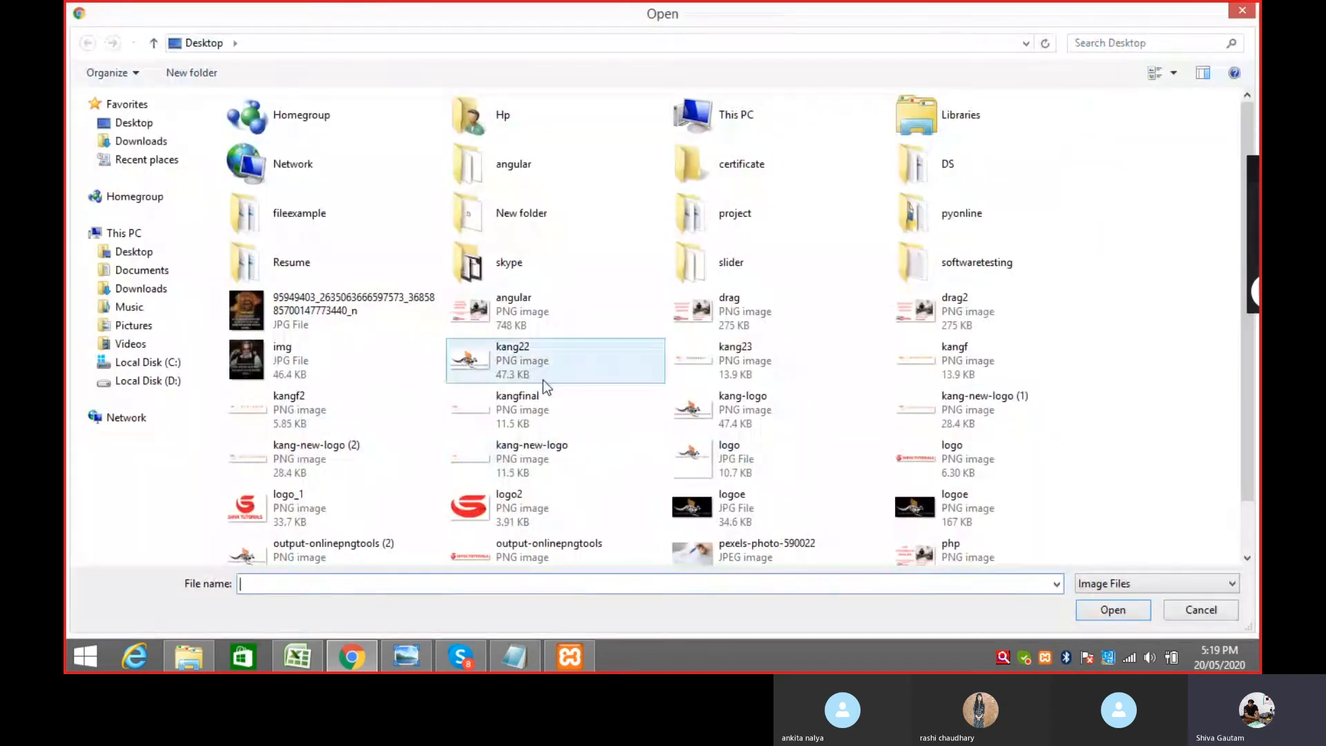
{"action": "double_click", "coordinate": [707, 320]}
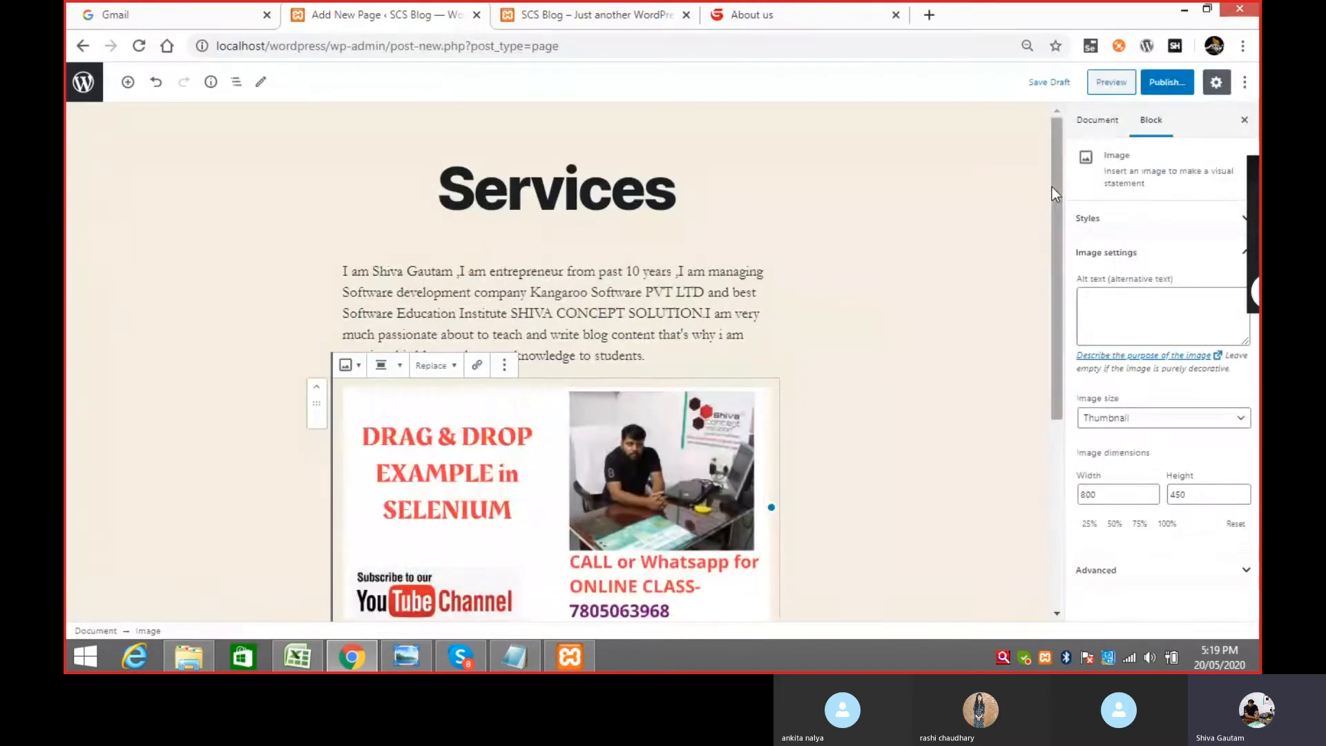
- Publish the Services page with its default publishing settings
{"action": "mouse_move", "coordinate": [1054, 188]}
{"action": "left_mouse_down"}
{"action": "mouse_move", "coordinate": [1055, 363]}
{"action": "mouse_move", "coordinate": [1067, 169]}
{"action": "left_mouse_up"}
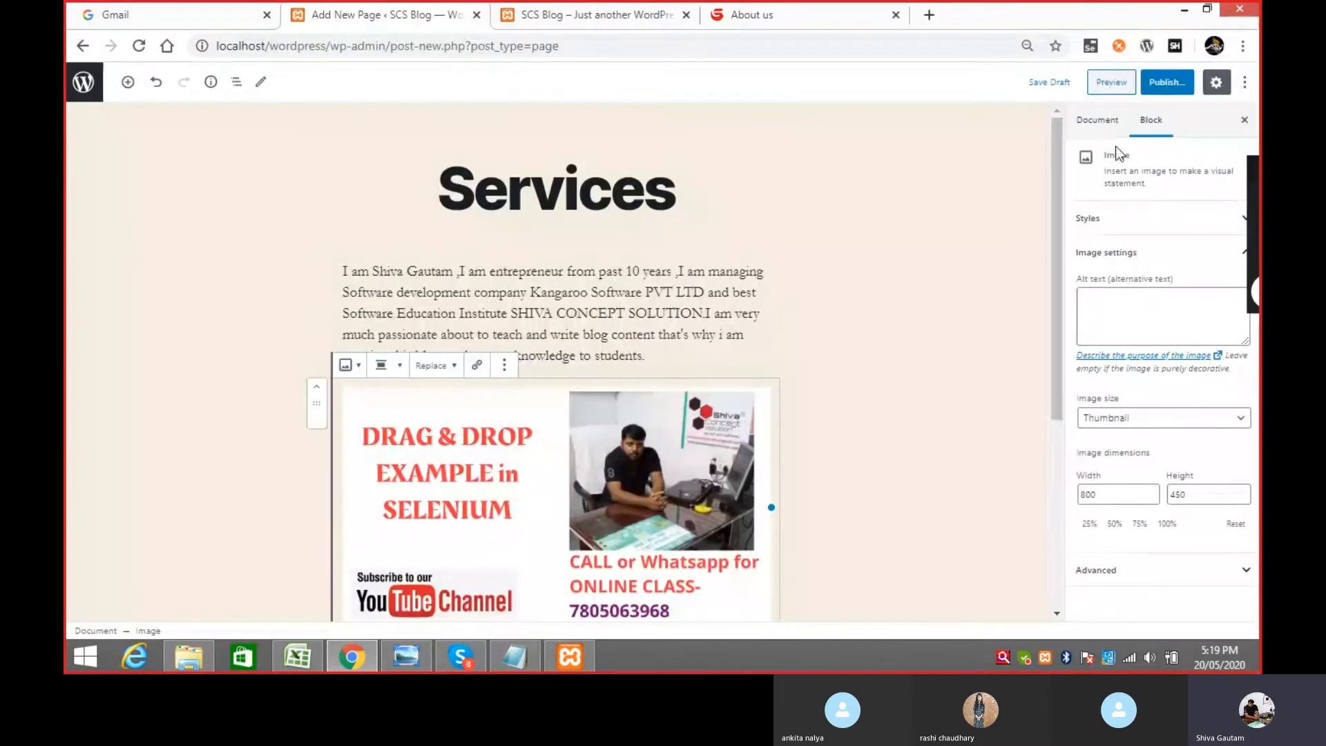
{"action": "left_click", "coordinate": [1174, 83]}
{"action": "left_click", "coordinate": [1179, 84]}
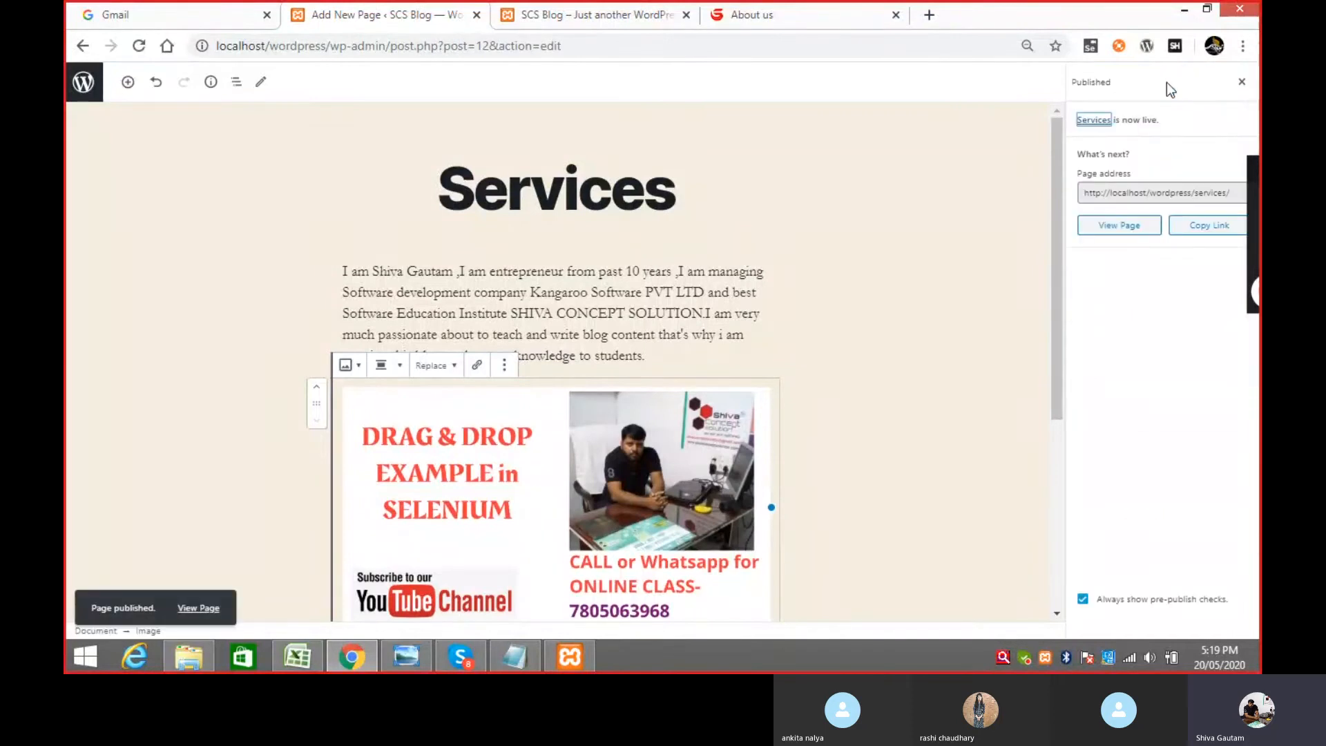
- Go back to the Pages list, reload it and start a new page titled "Gallery"
{"action": "left_click", "coordinate": [83, 46]}
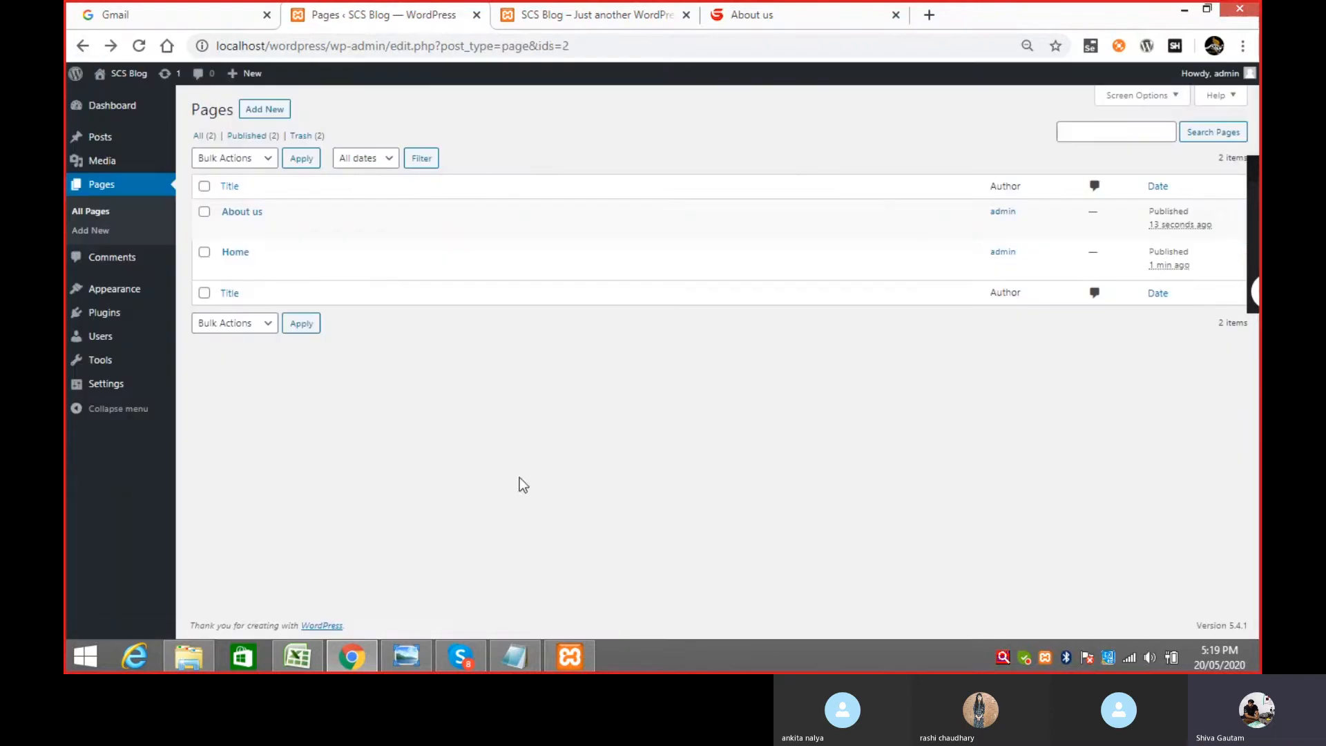
{"action": "left_click", "coordinate": [138, 46]}
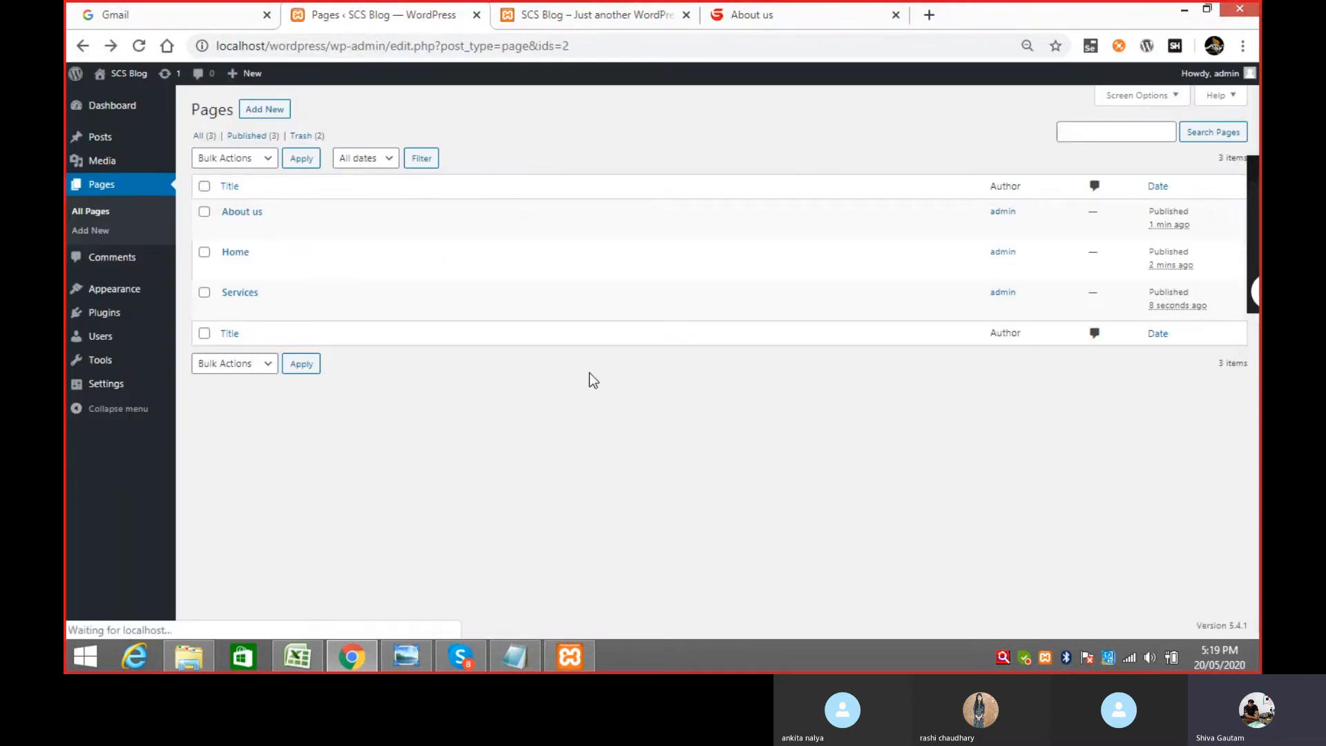
{"action": "left_click", "coordinate": [272, 109]}
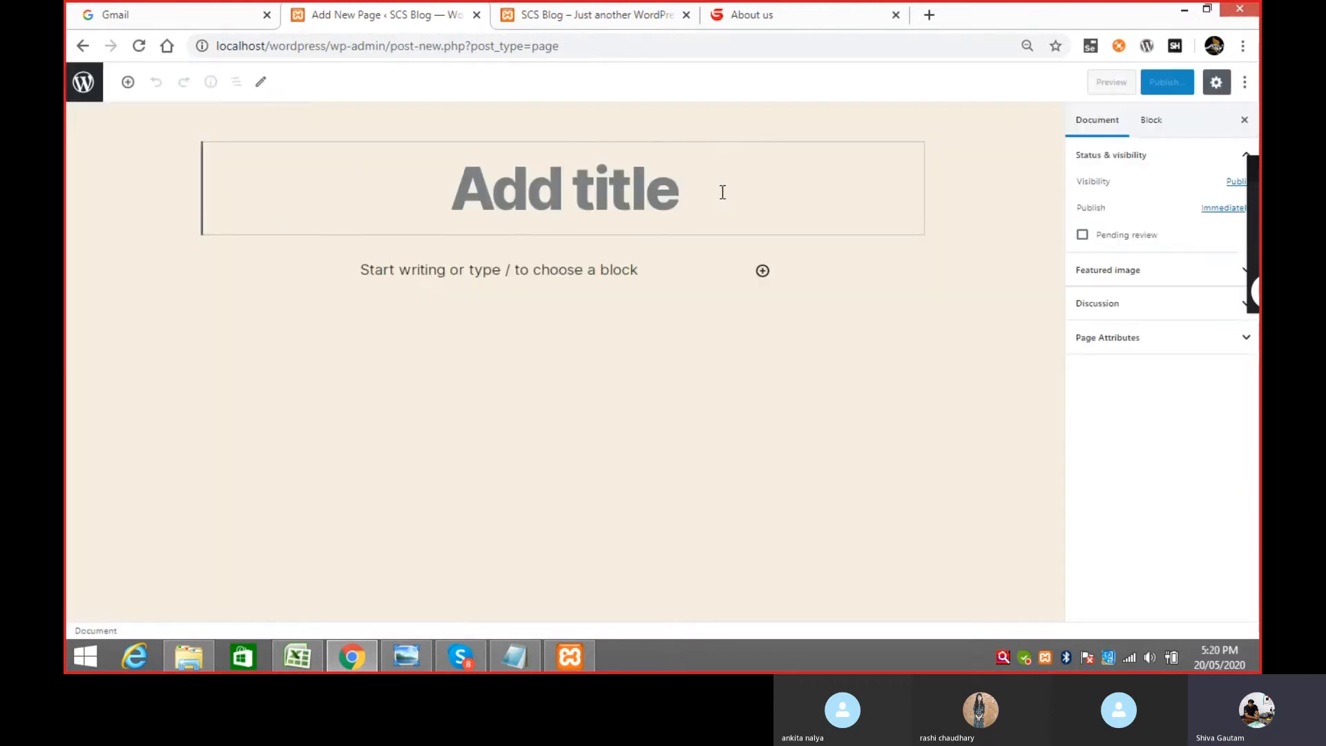
{"action": "type", "text": "Ga"}
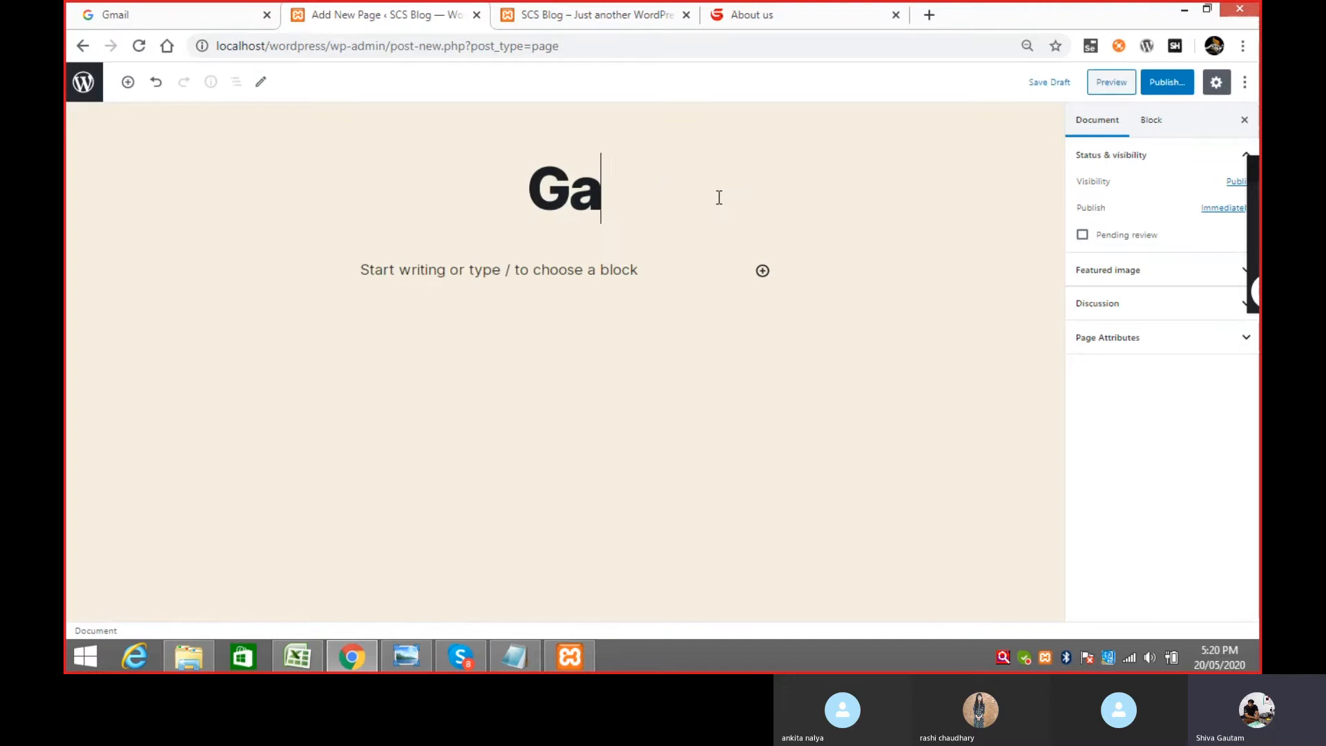
{"action": "type", "text": "llery"}
- Insert a Gallery block in the body of the Gallery page
{"action": "left_click", "coordinate": [548, 270]}
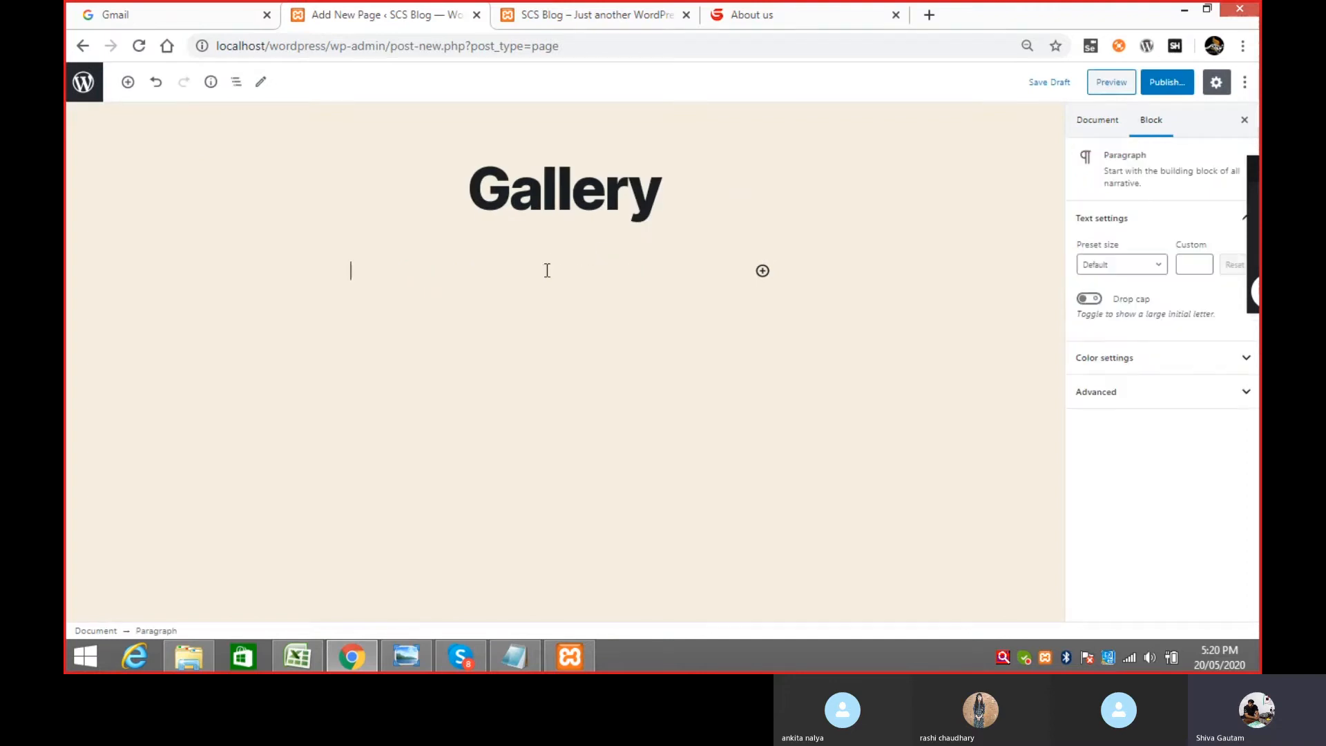
{"action": "left_click", "coordinate": [763, 271]}
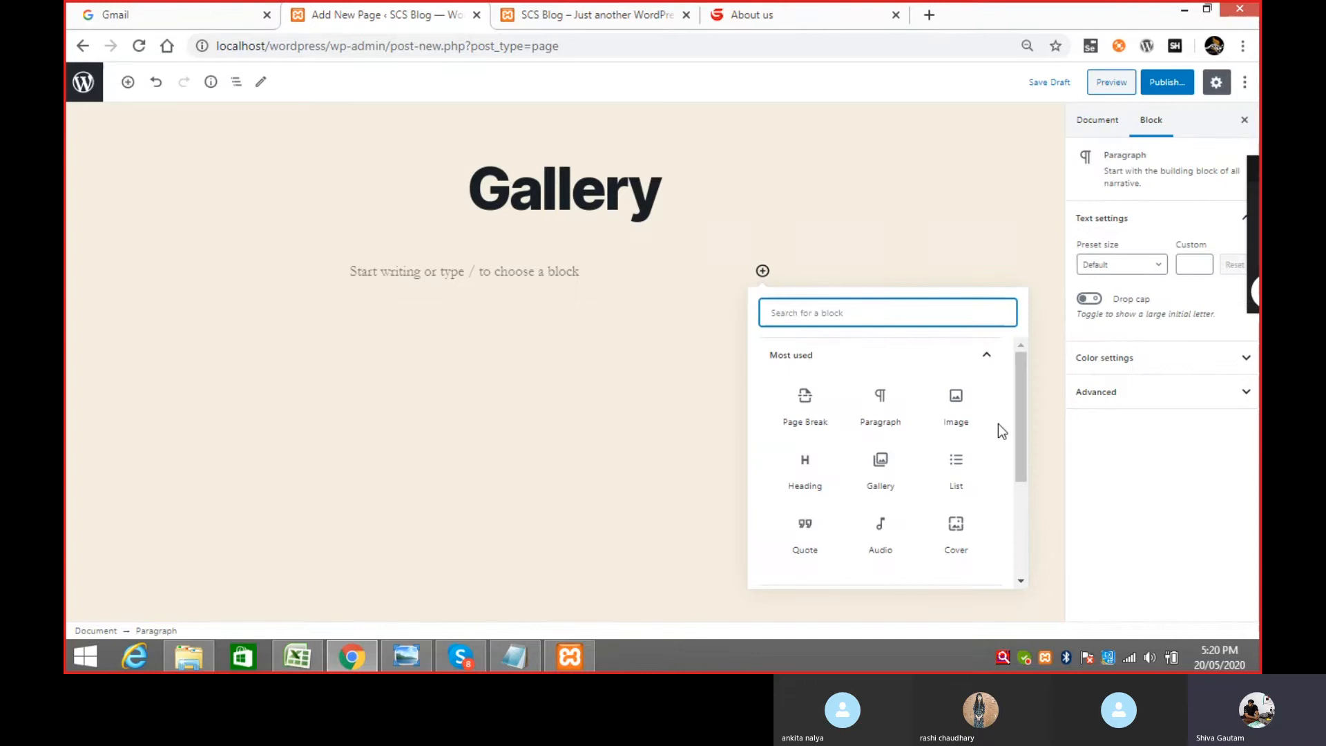
{"action": "left_click", "coordinate": [881, 464]}
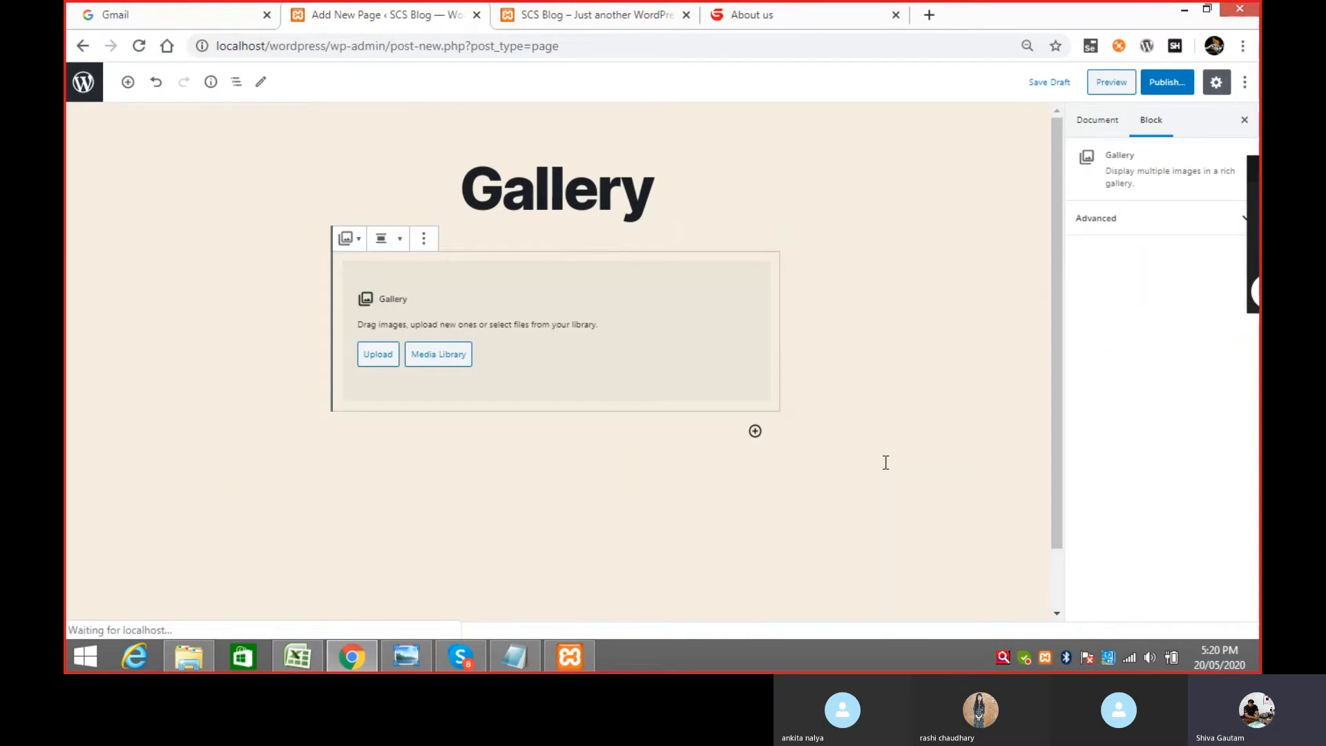
- Upload six Desktop images into the Gallery block: the JPG beginning 95949403, img, angular, kang22, drag and kang23
{"action": "left_click", "coordinate": [379, 353]}
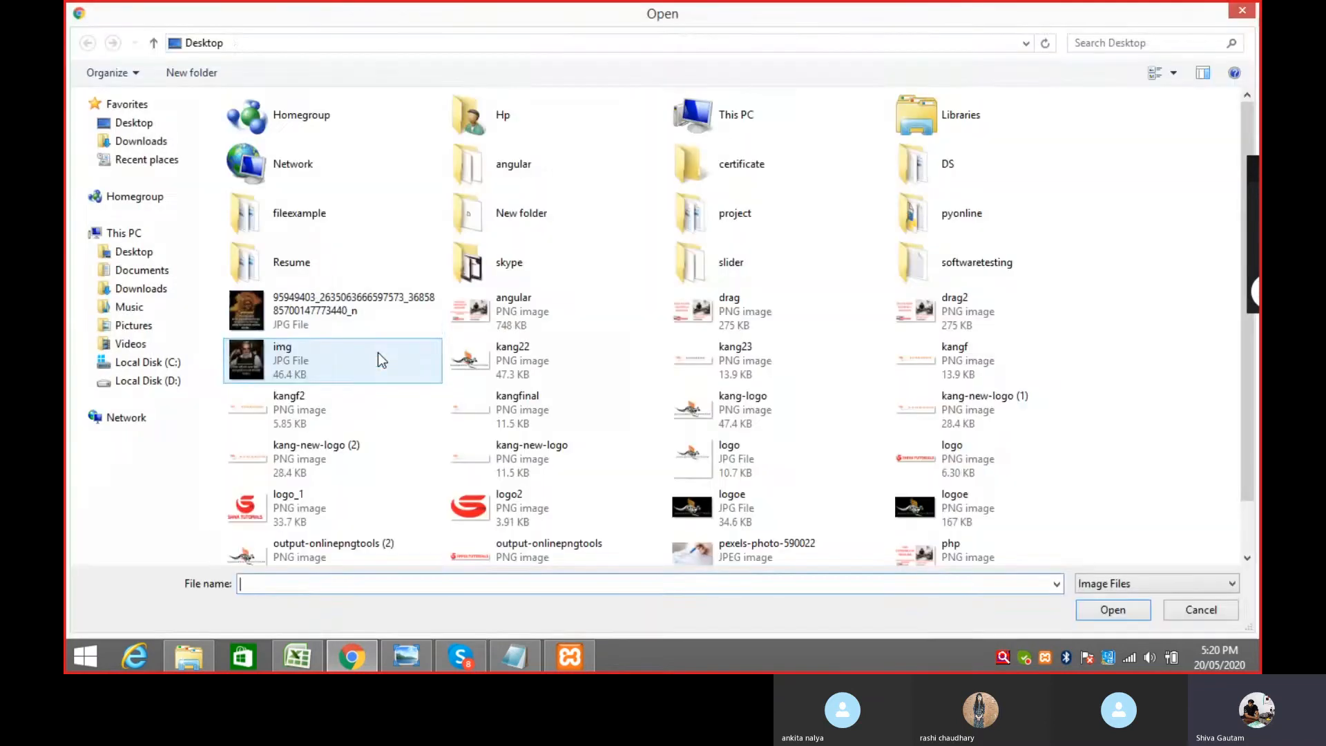
{"action": "left_click", "coordinate": [352, 311]}
{"action": "left_click", "coordinate": [254, 358], "text": "ctrl"}
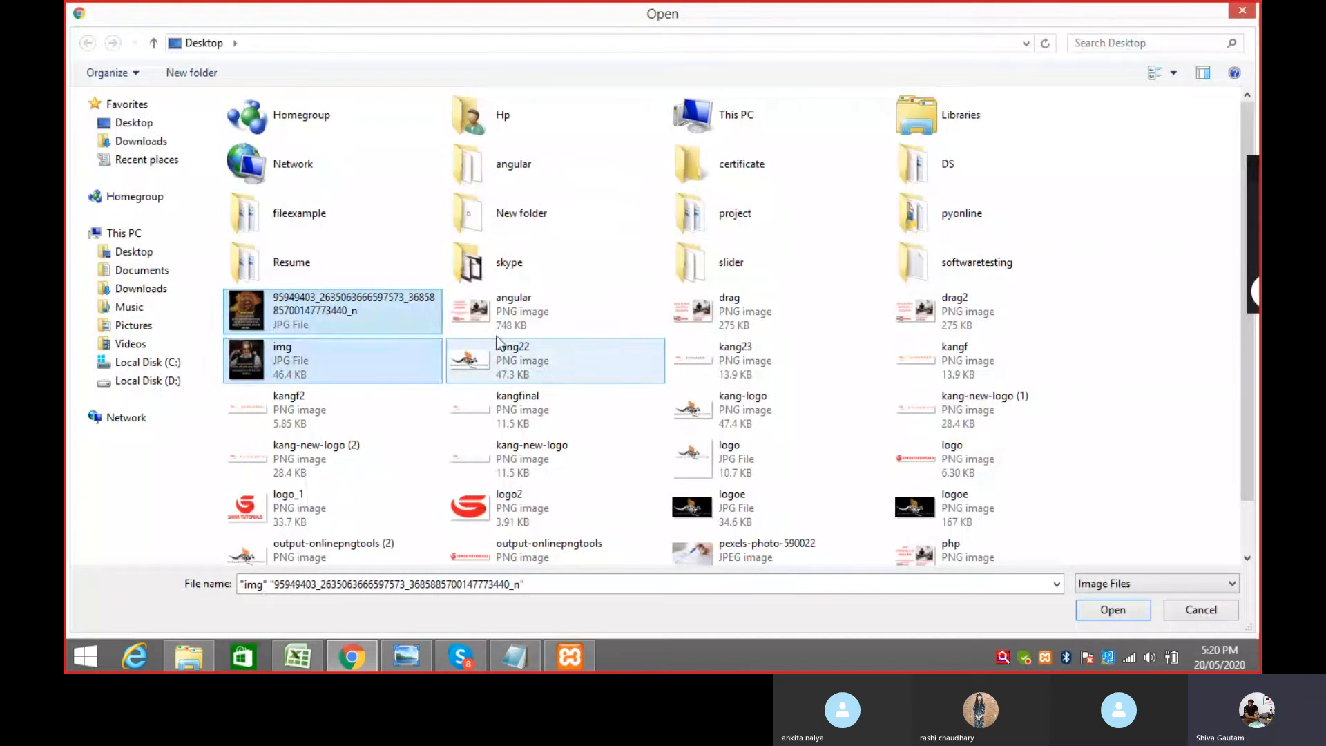
{"action": "left_click", "coordinate": [525, 311], "text": "ctrl"}
{"action": "left_click", "coordinate": [488, 361], "text": "ctrl"}
{"action": "left_click", "coordinate": [760, 311], "text": "ctrl"}
{"action": "left_click", "coordinate": [823, 349], "text": "ctrl"}
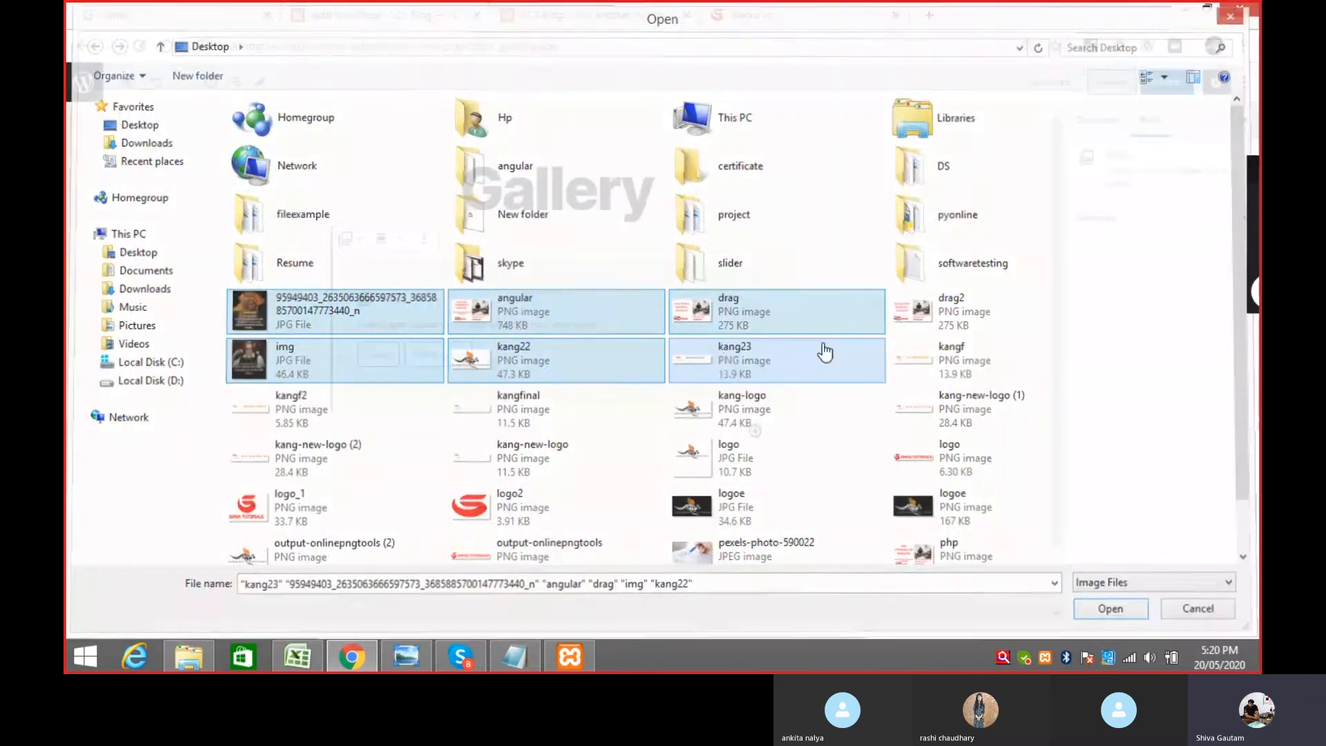
{"action": "key", "text": "Return"}
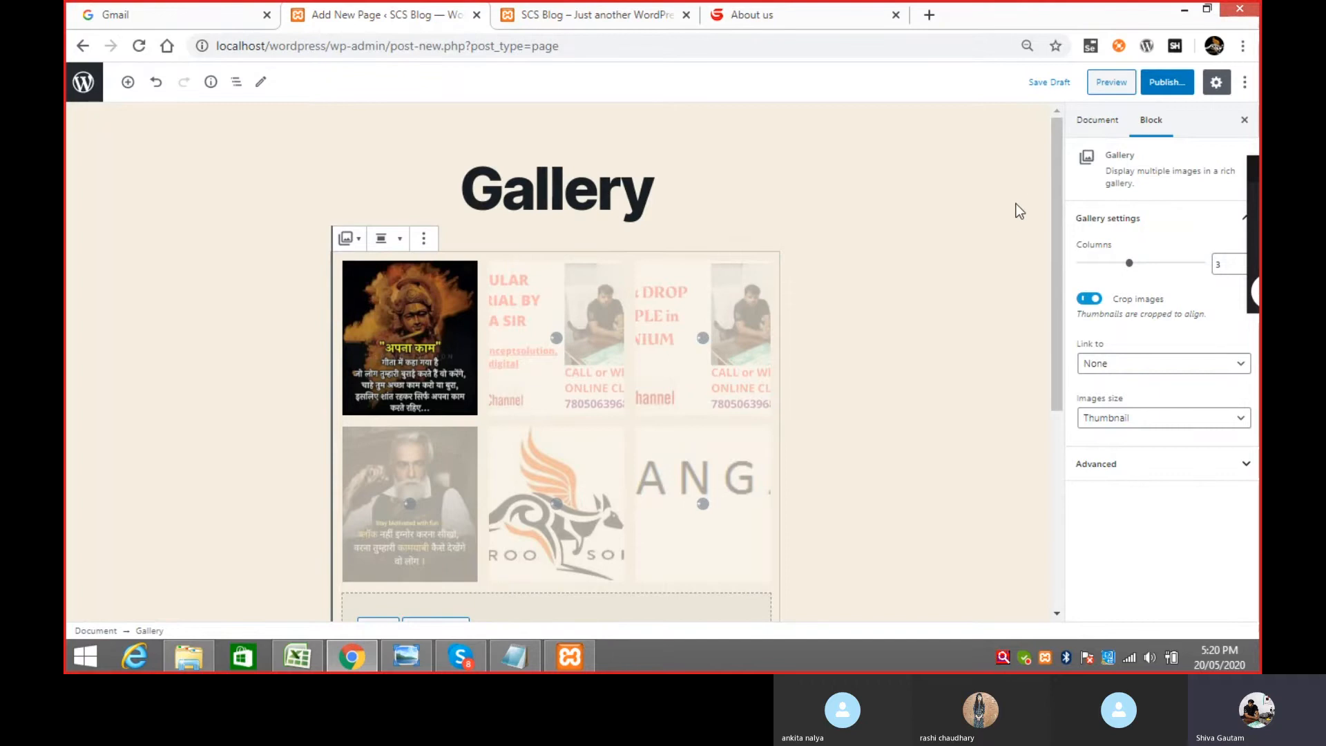
- Publish the Gallery page with public visibility and immediate publishing
{"action": "left_click_drag", "start_coordinate": [1057, 177], "coordinate": [890, 156]}
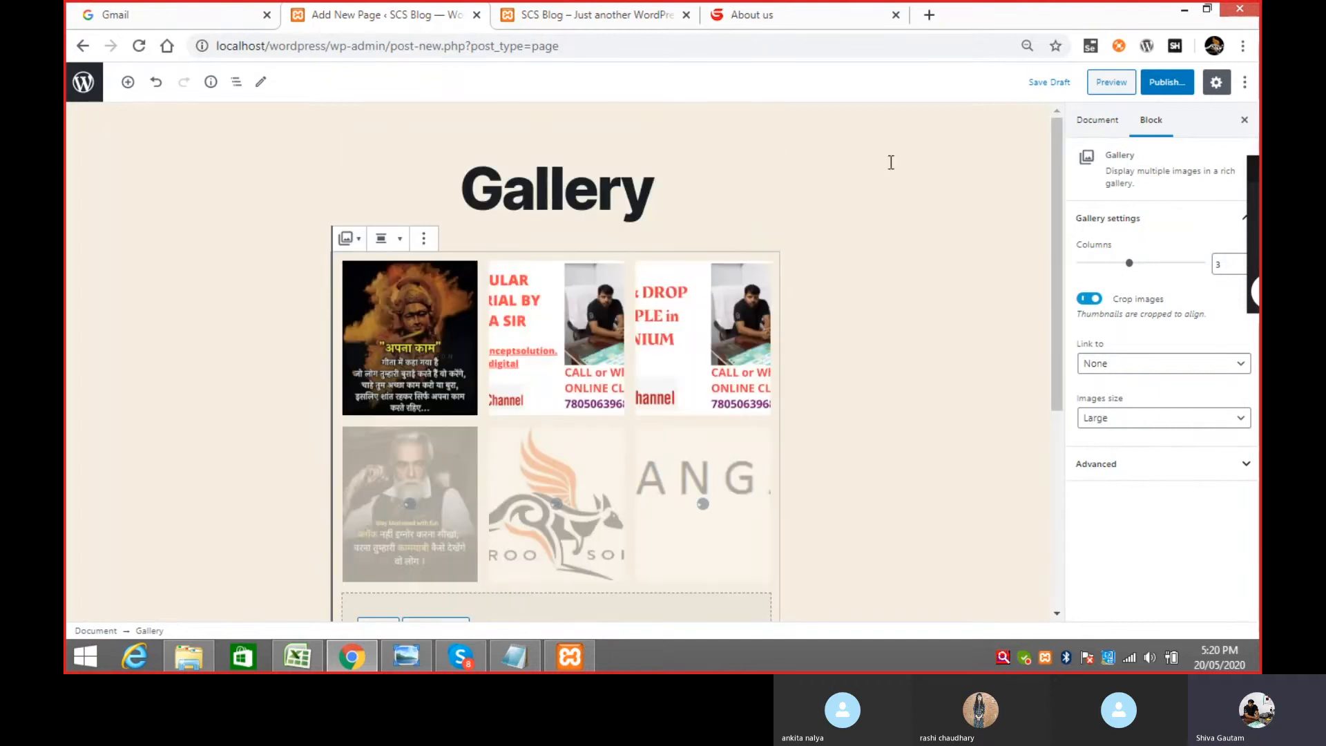
{"action": "left_click", "coordinate": [1165, 86]}
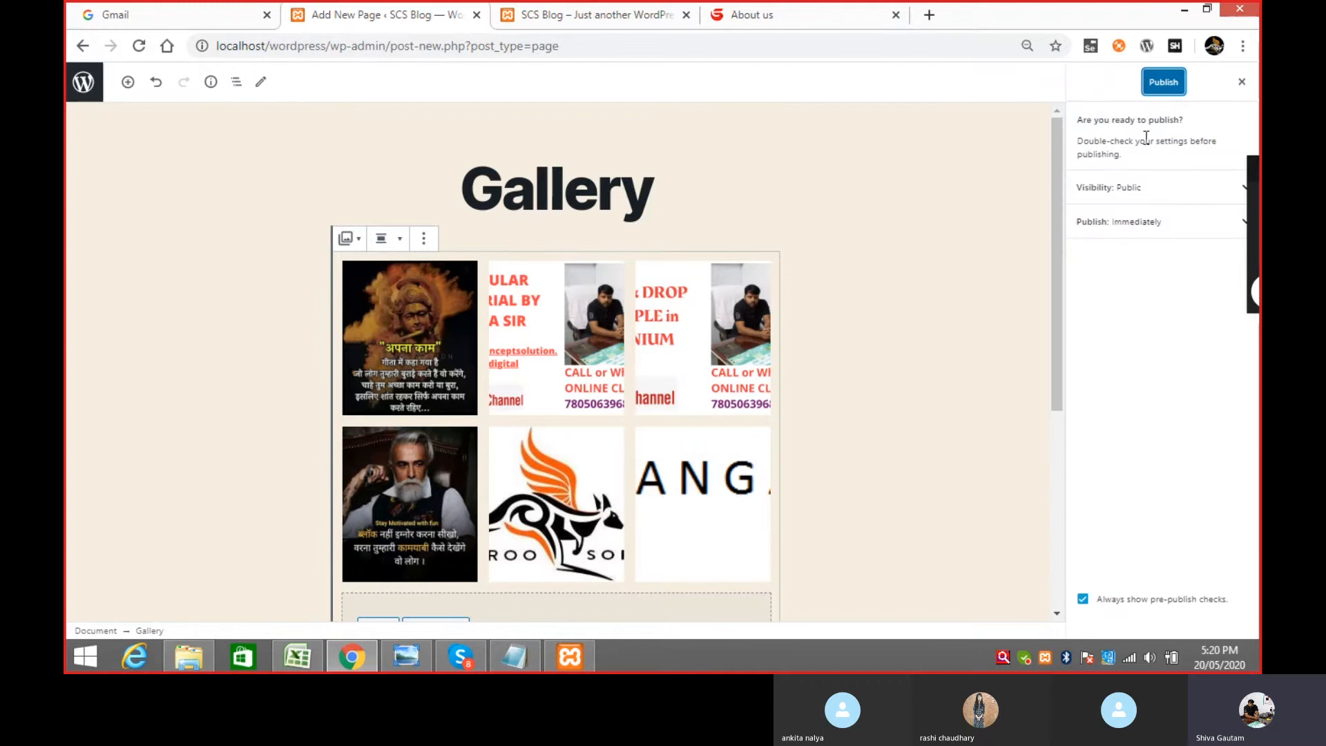
{"action": "left_click", "coordinate": [1174, 84]}
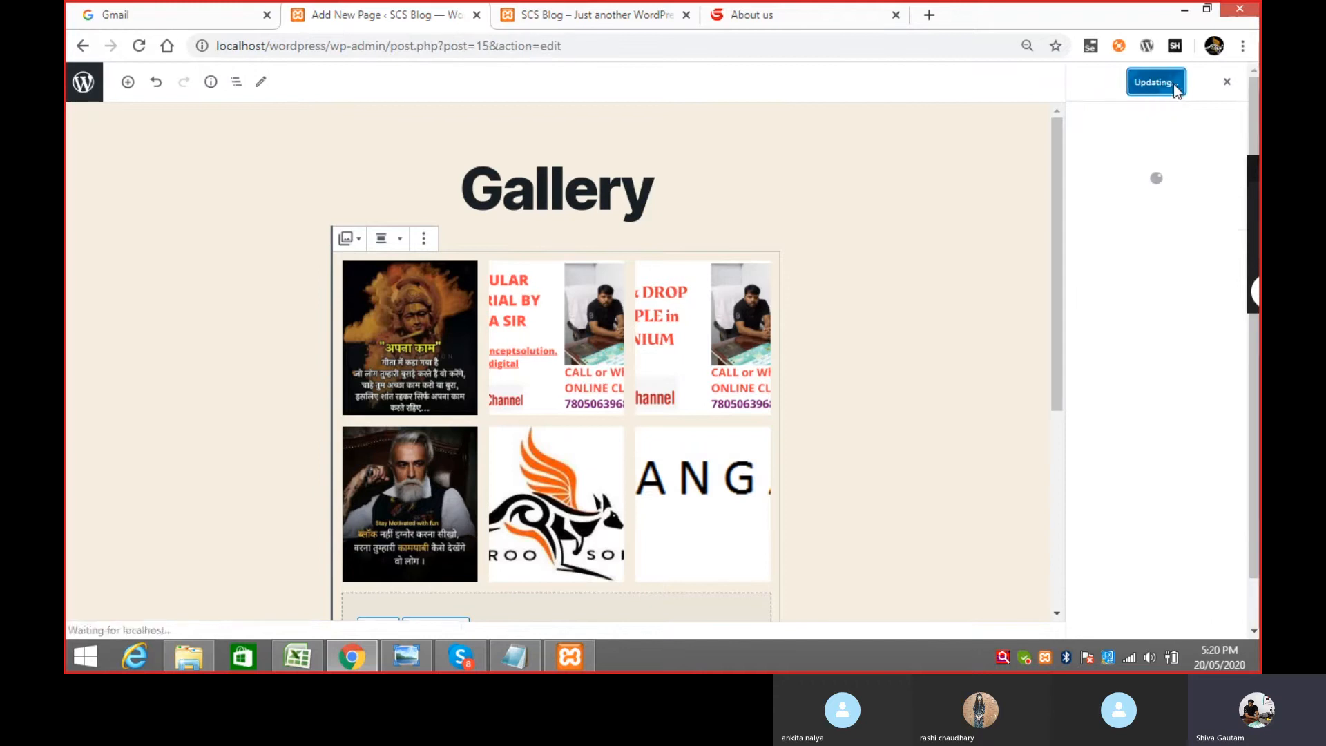
- Add a paragraph of filler text starting "Welcome in Gallery page" below the gallery images and update the Gallery page
{"action": "left_click", "coordinate": [128, 83]}
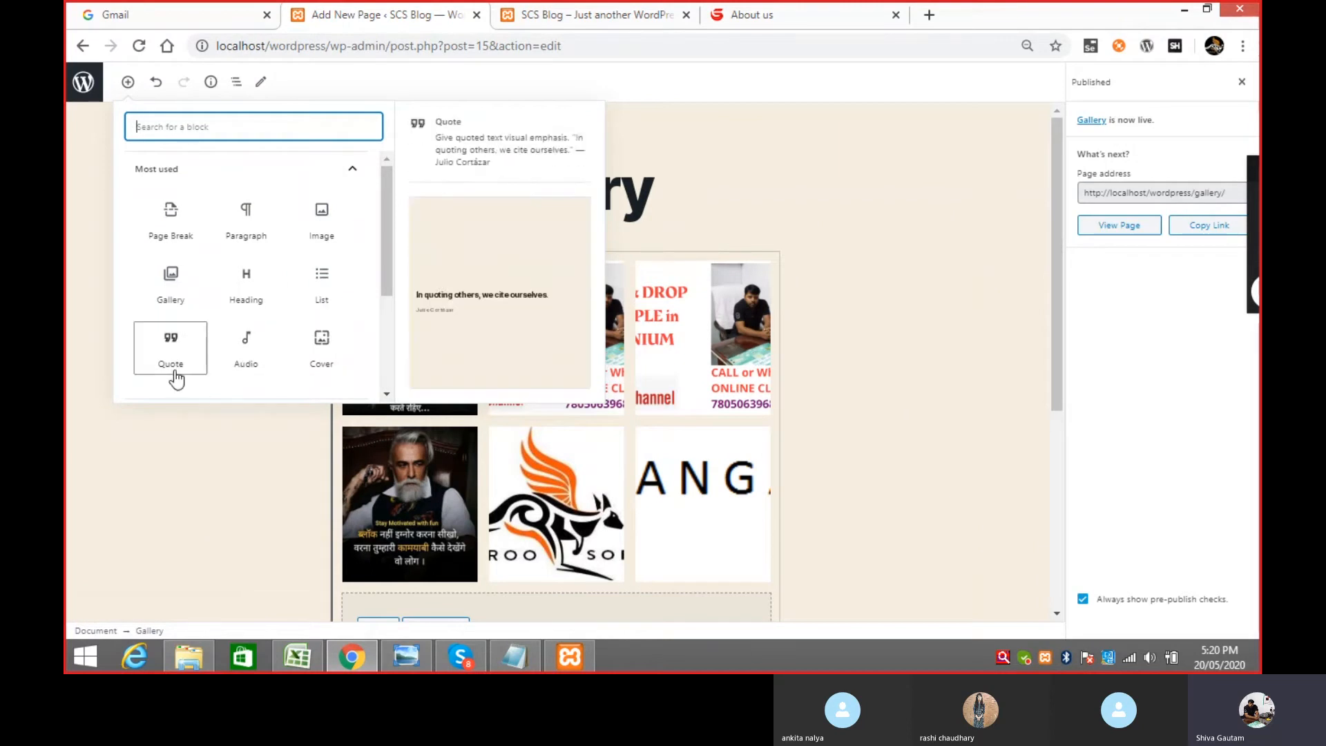
{"action": "left_click", "coordinate": [264, 226]}
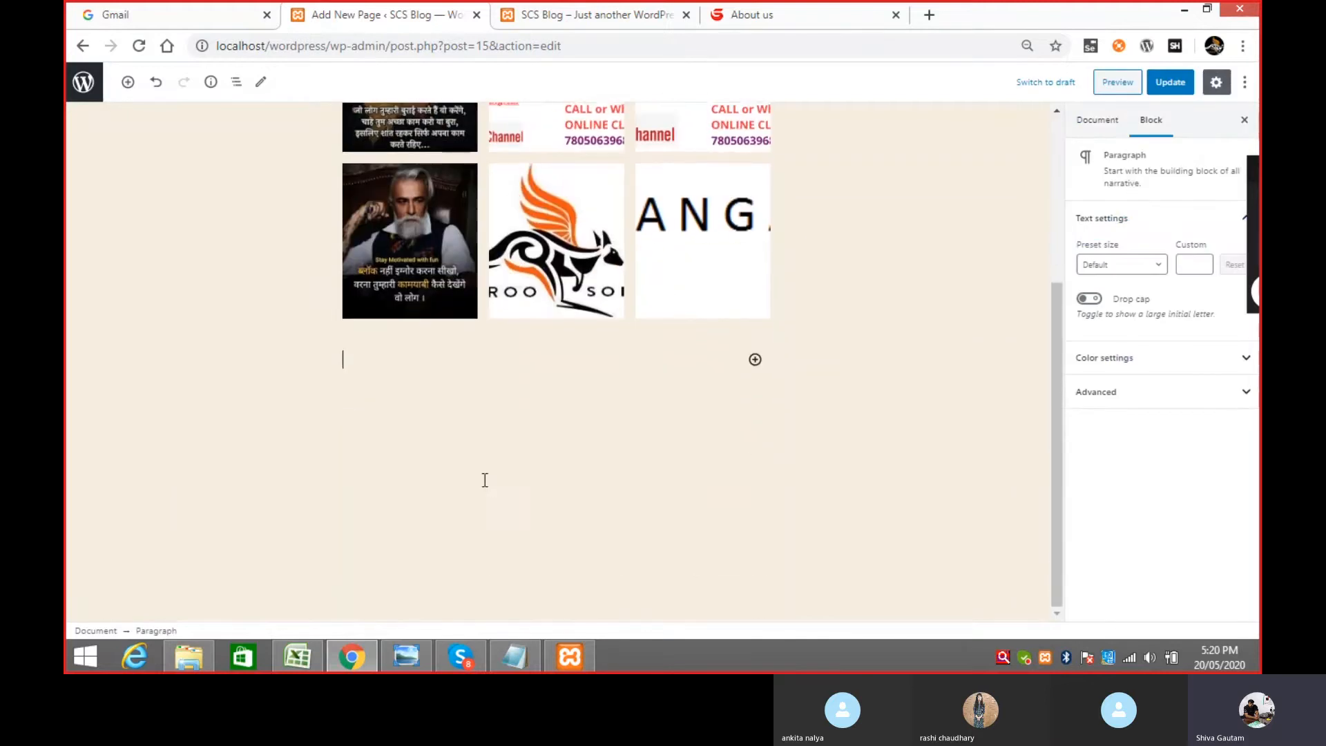
{"action": "type", "text": "Welcome in Gallery"}
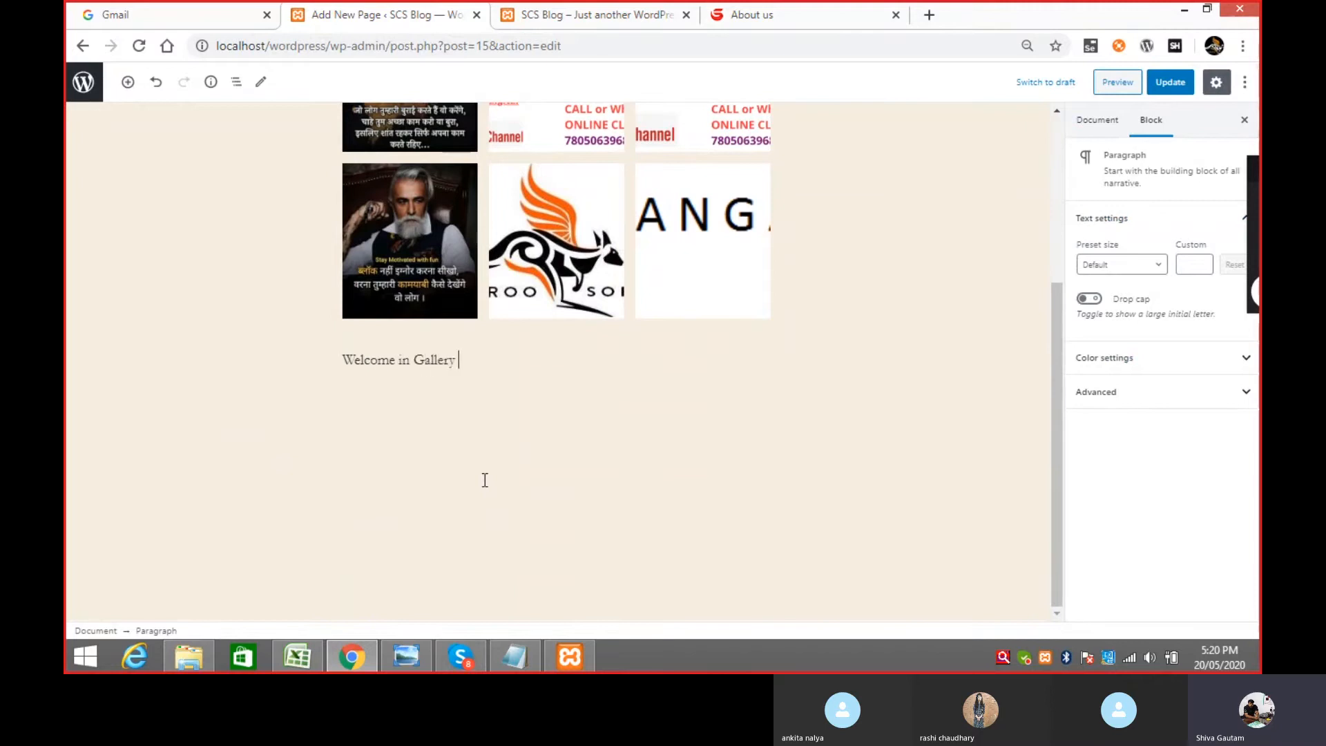
{"action": "type", "text": " page s jhgasjhg jhs gjh"}
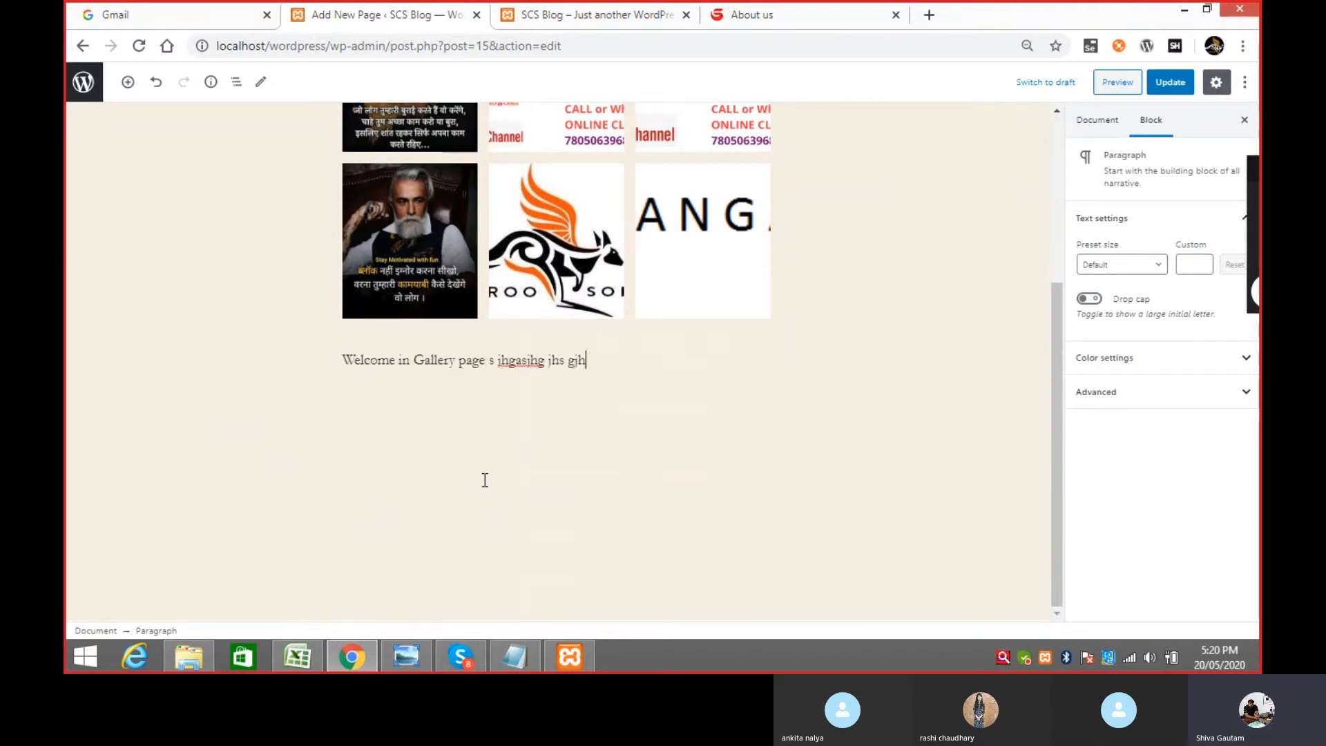
{"action": "type", "text": "as ggasjgashgfhas gfgashf gashf gash gfhasgfhgasfhg"}
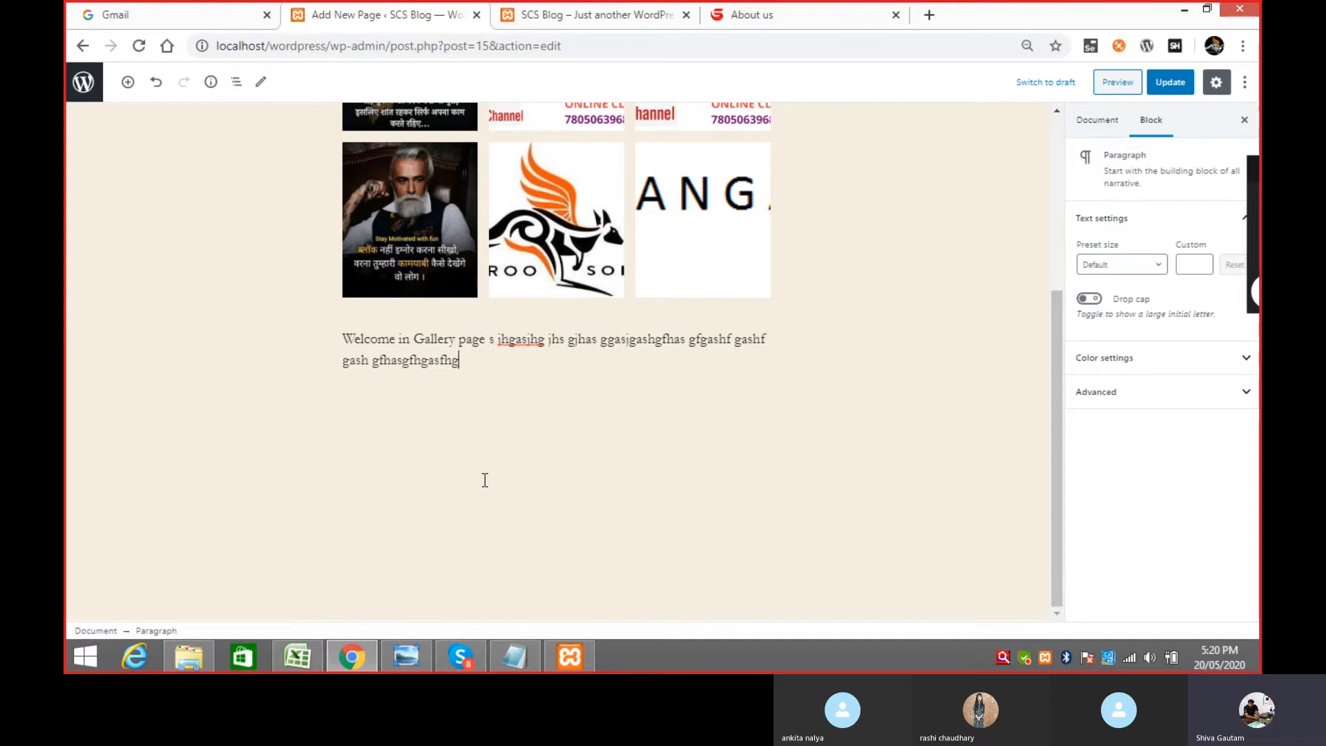
{"action": "type", "text": "ashfghasfghagfhasgfh gasjh gasfh gasjhf ghasf ghas fghas fghasfgf"}
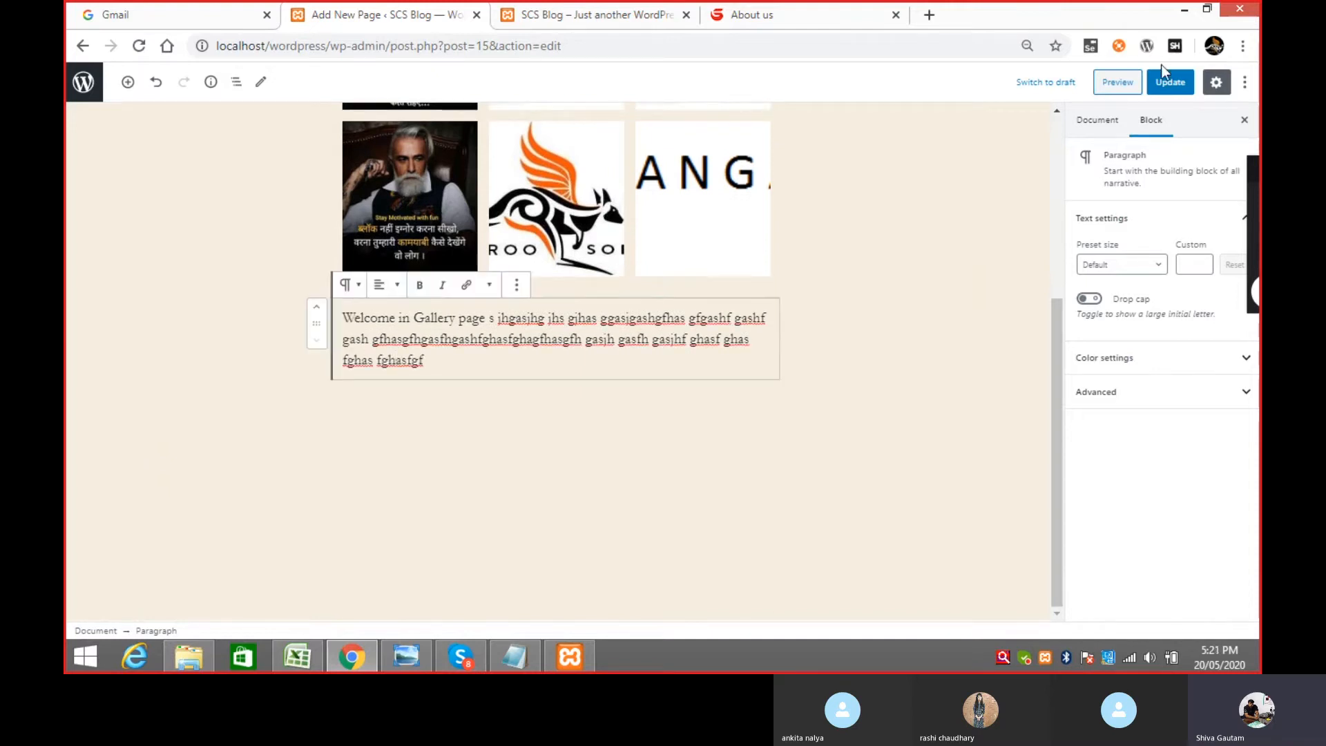
{"action": "left_click", "coordinate": [1166, 82]}
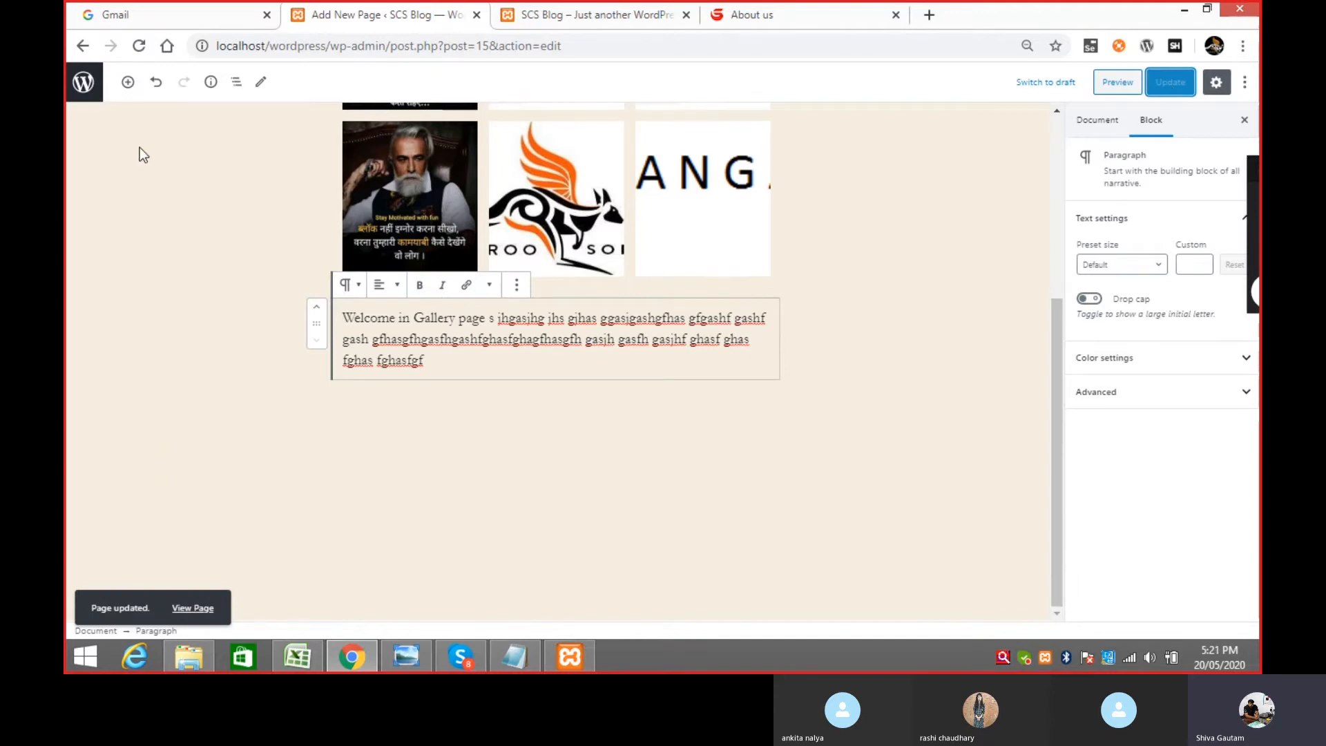
- Return to the Pages list, refresh it and start a new page titled "Contact us"
{"action": "left_click", "coordinate": [86, 47]}
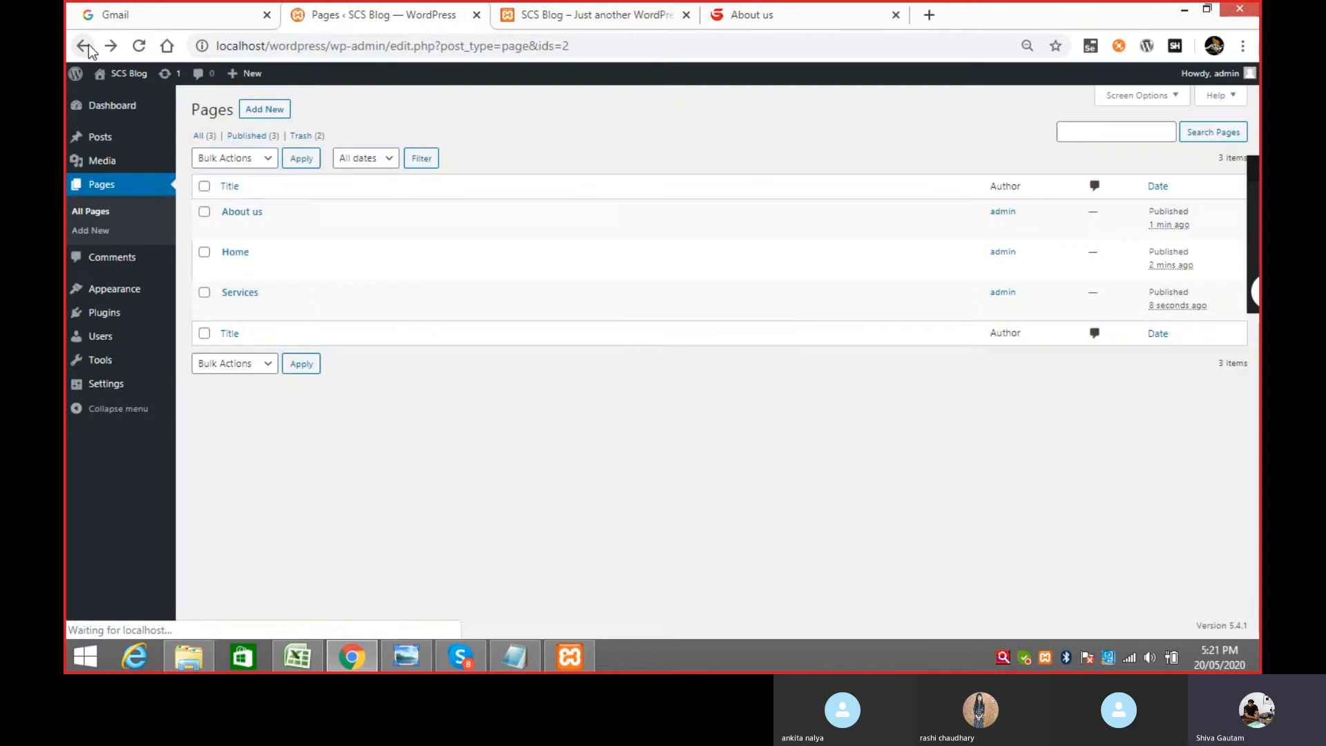
{"action": "left_click", "coordinate": [138, 47]}
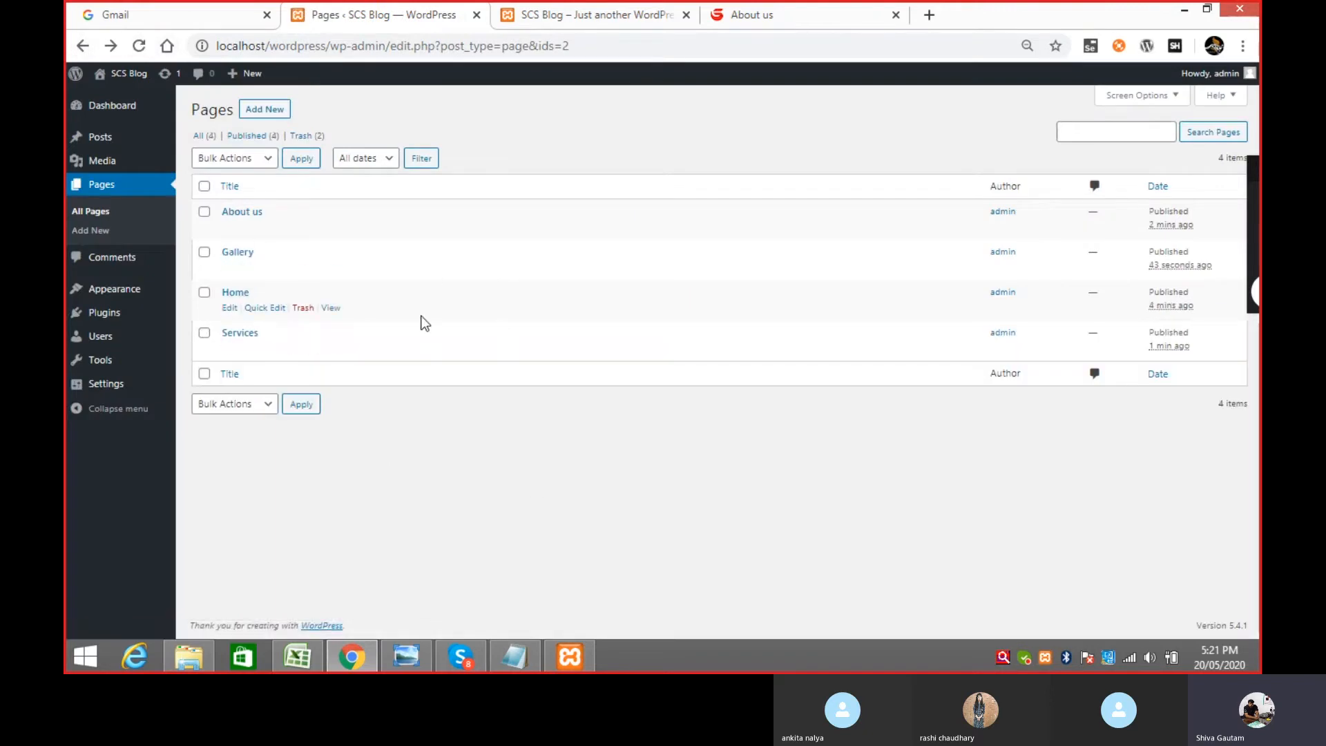
{"action": "left_click", "coordinate": [262, 114]}
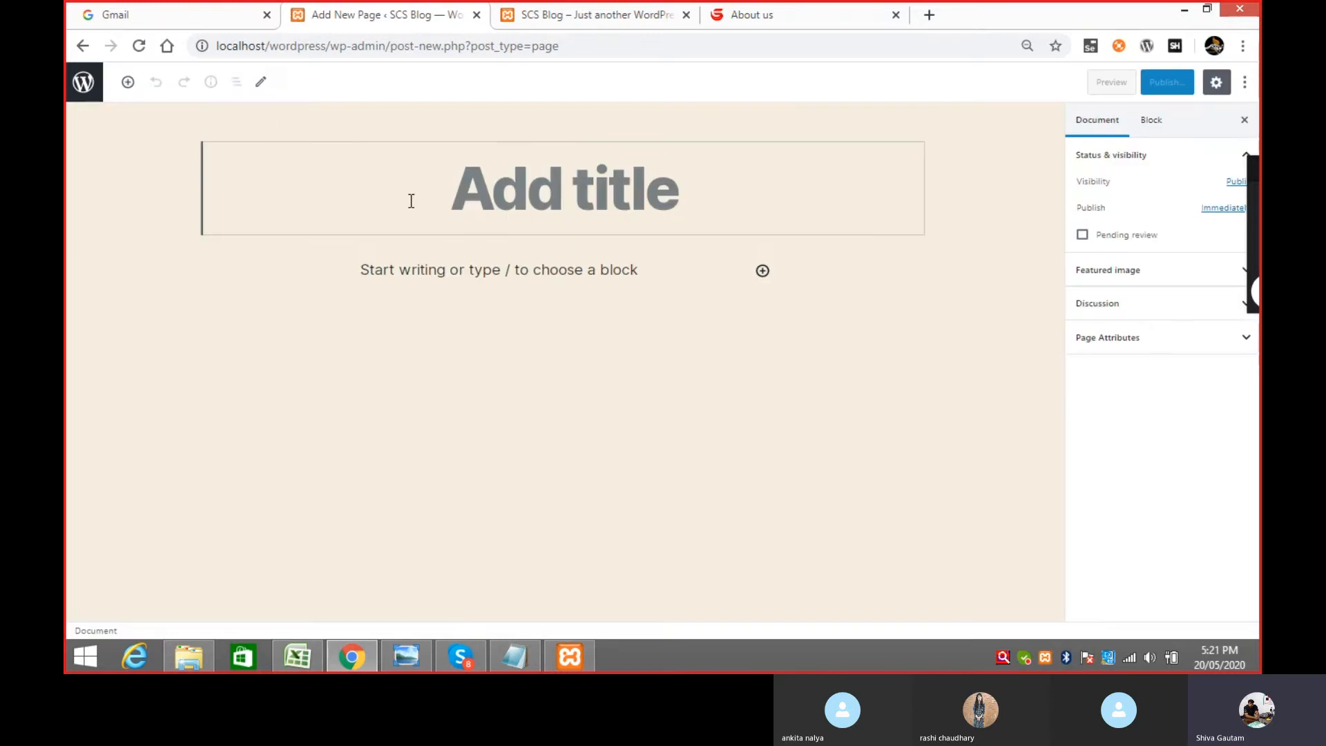
{"action": "type", "text": "Contact us"}
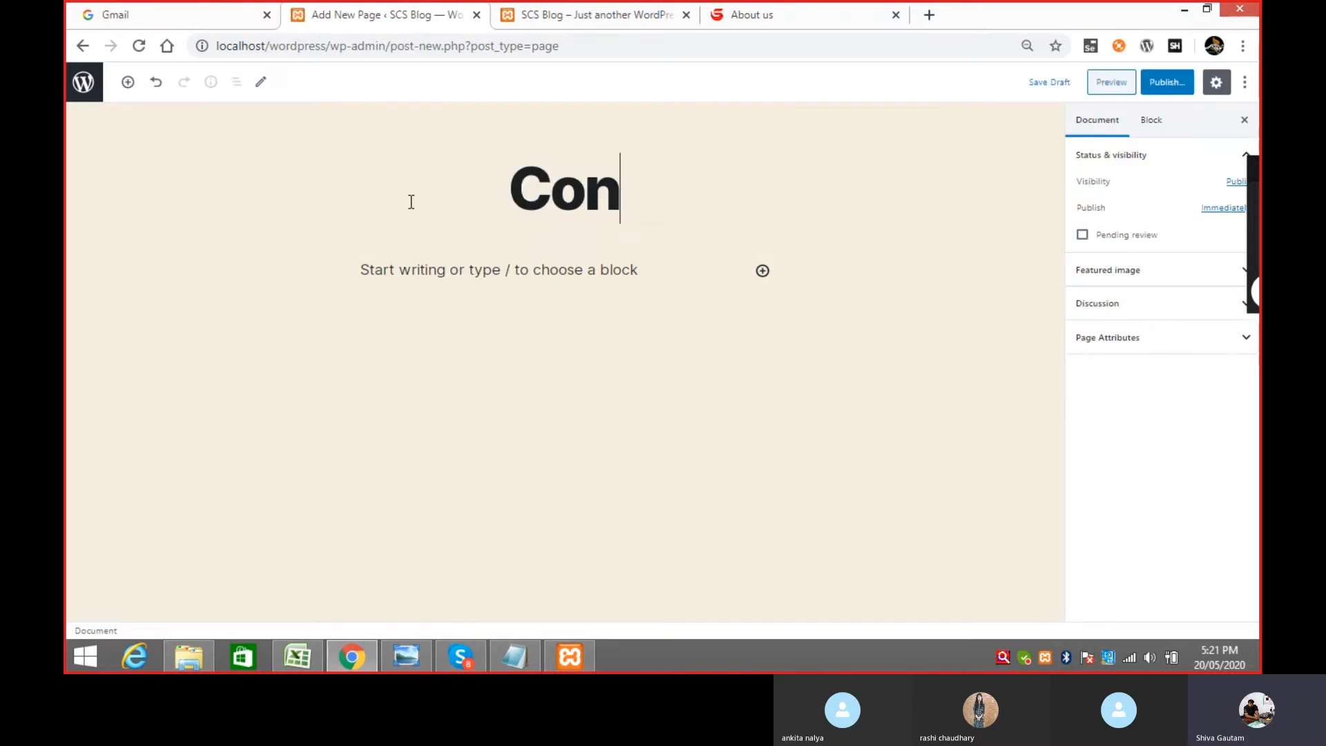
- Insert a Gallery block in the body of the Contact us page and upload the angular PNG image from the Desktop
{"action": "left_click", "coordinate": [553, 277]}
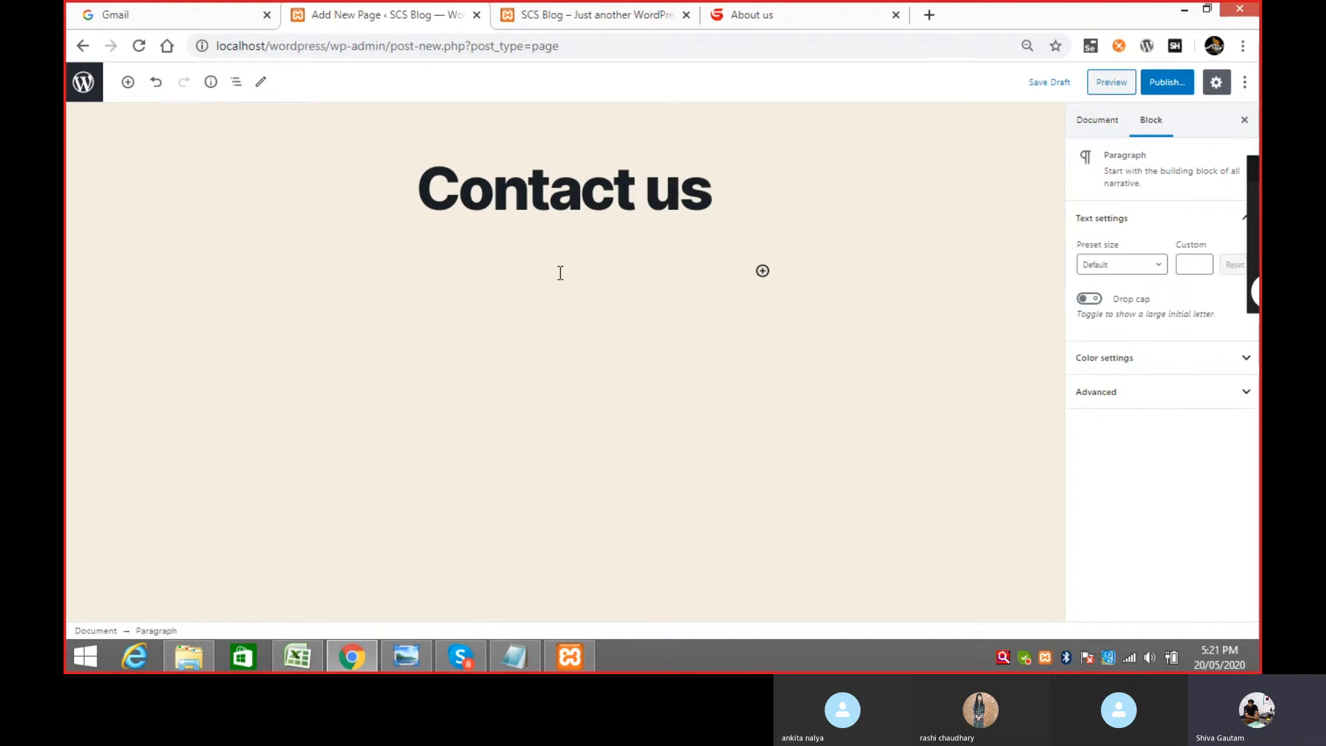
{"action": "left_click", "coordinate": [762, 272]}
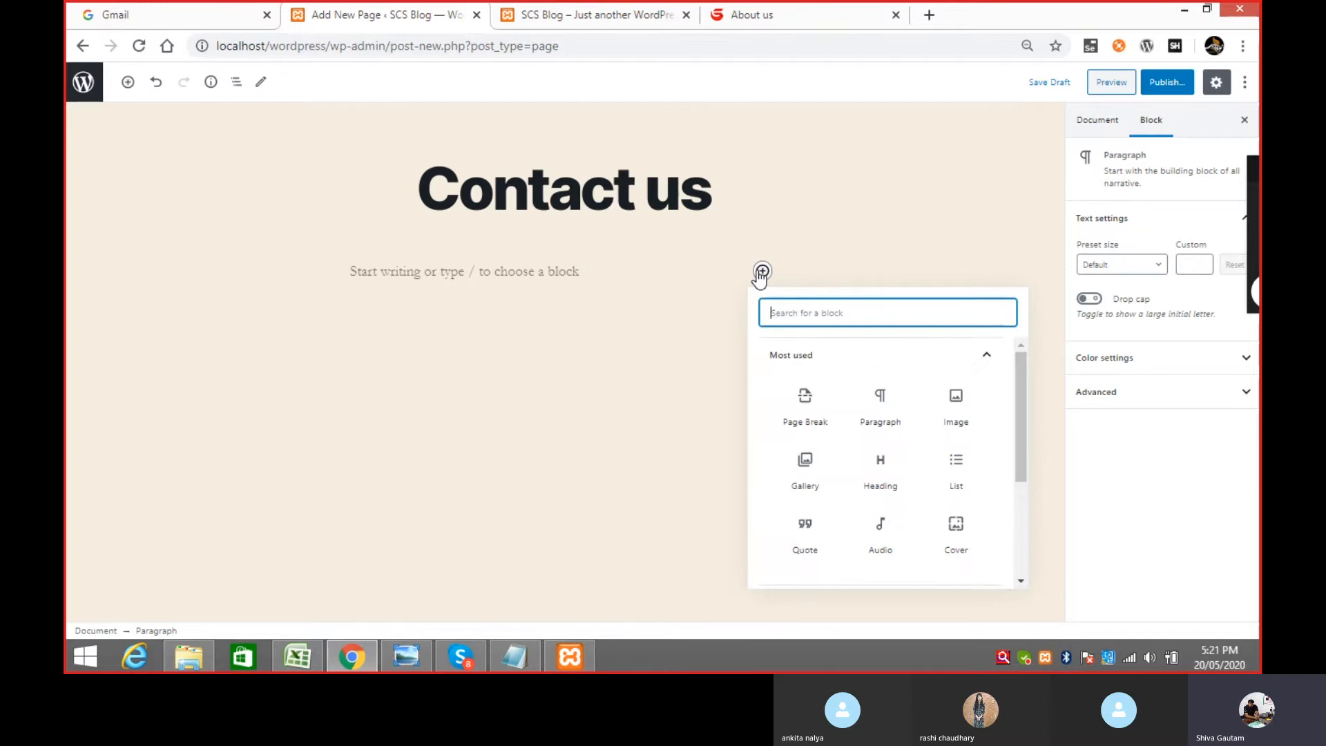
{"action": "left_click_drag", "start_coordinate": [1018, 375], "coordinate": [996, 358]}
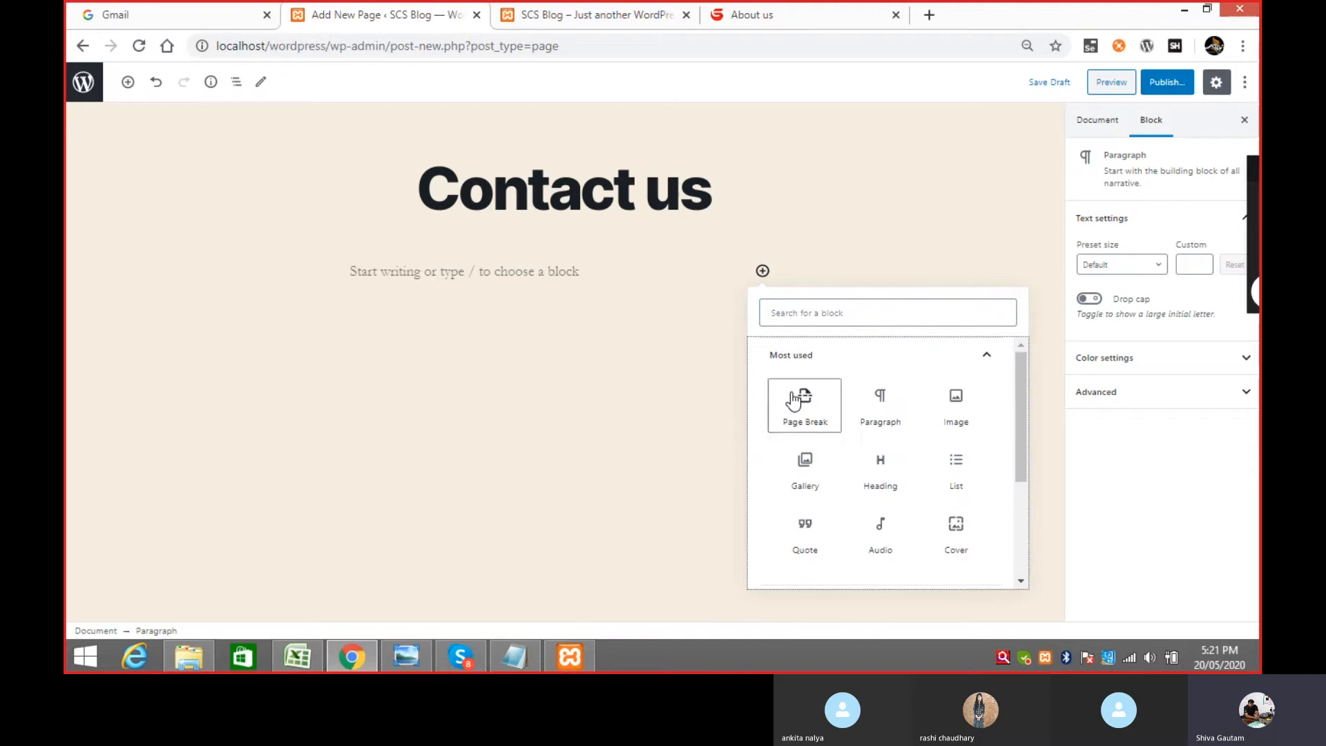
{"action": "left_click", "coordinate": [819, 475]}
{"action": "left_click", "coordinate": [379, 358]}
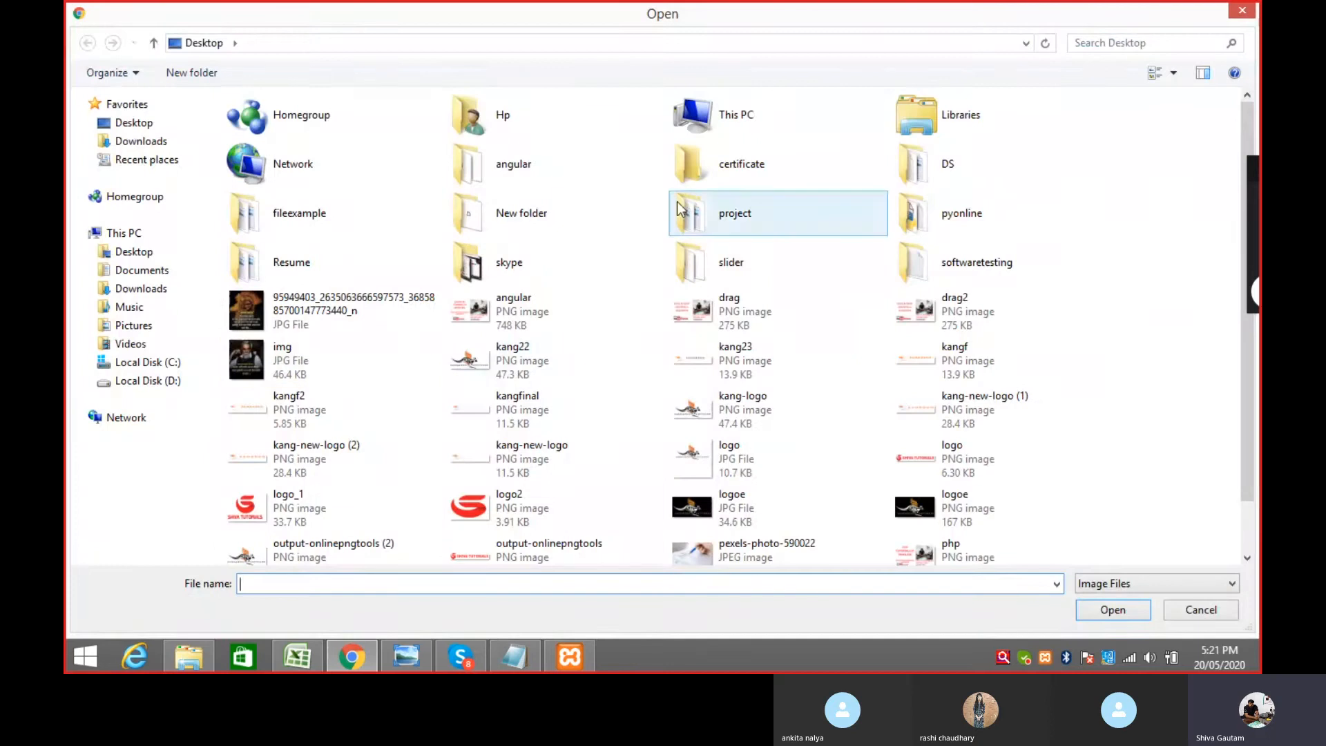
{"action": "left_click_drag", "start_coordinate": [1238, 368], "coordinate": [1254, 494]}
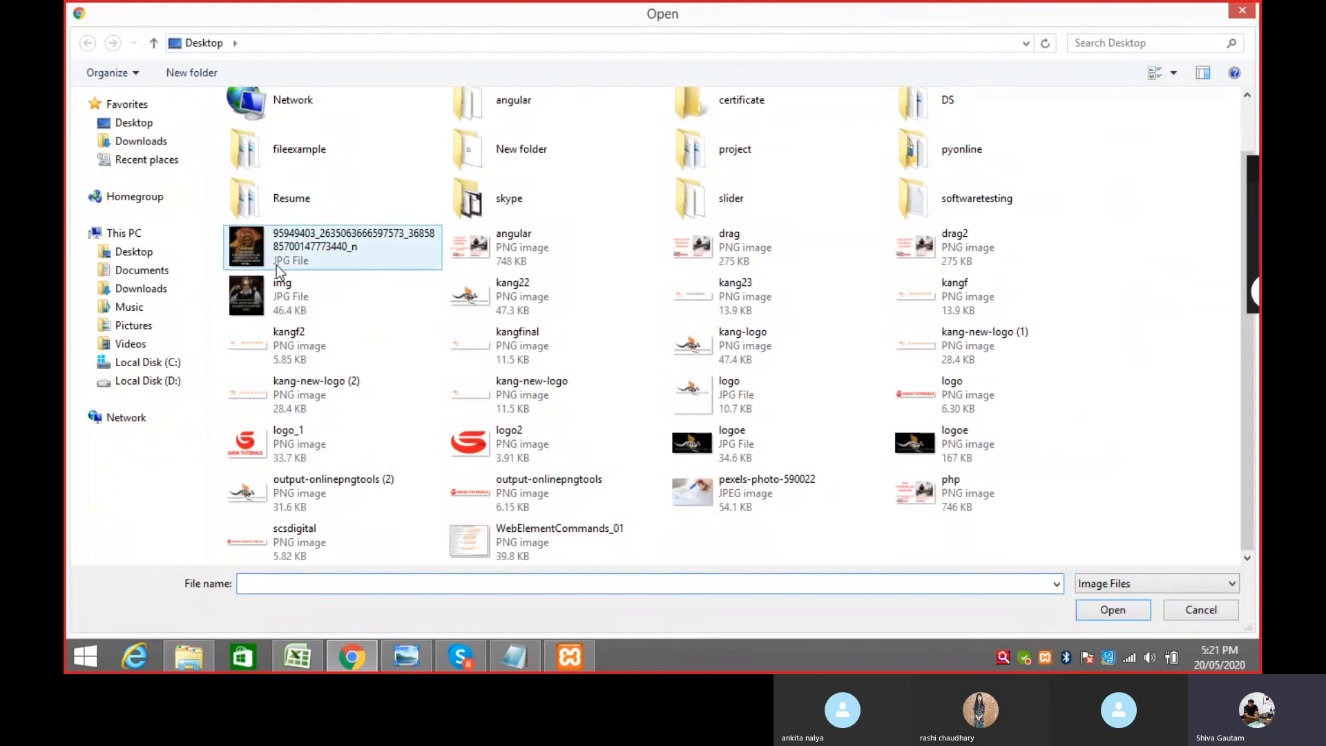
{"action": "left_click", "coordinate": [545, 254]}
{"action": "double_click", "coordinate": [543, 249]}
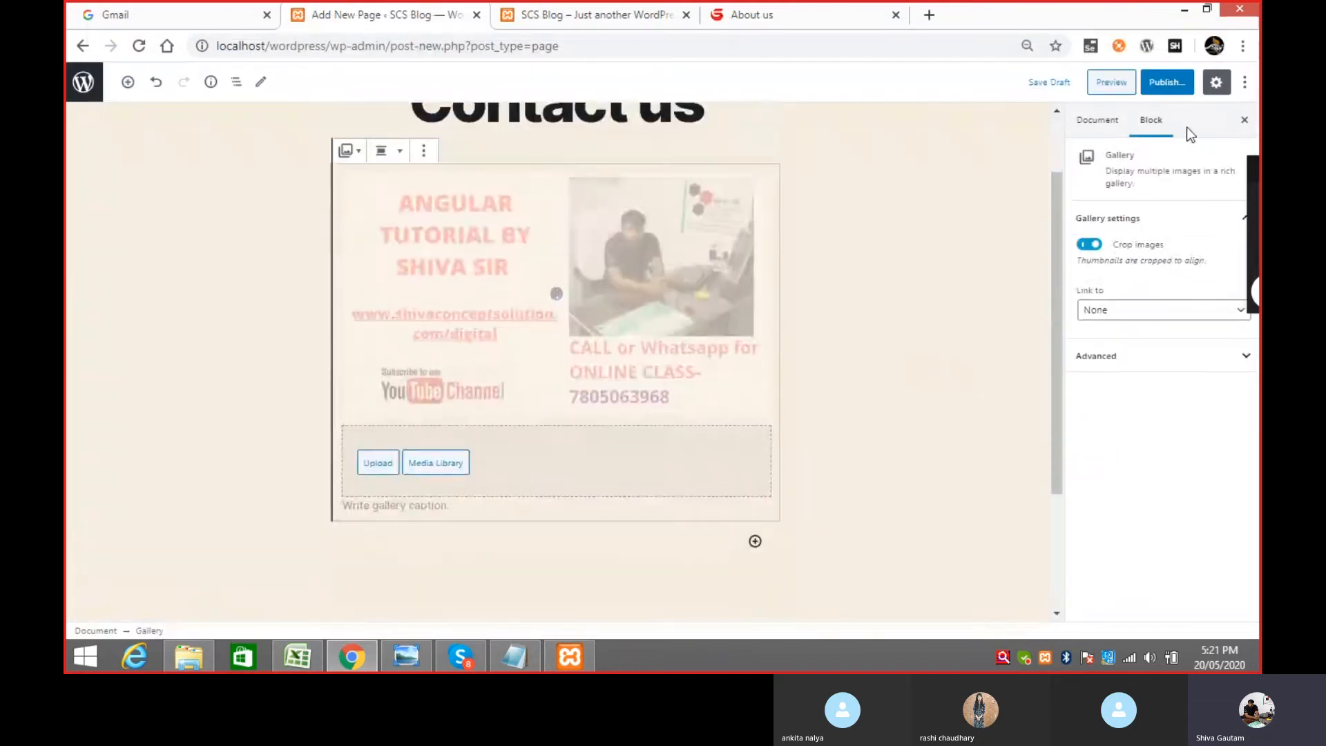
- Publish the Contact us page and go back to the refreshed Pages list
{"action": "left_click", "coordinate": [1166, 83]}
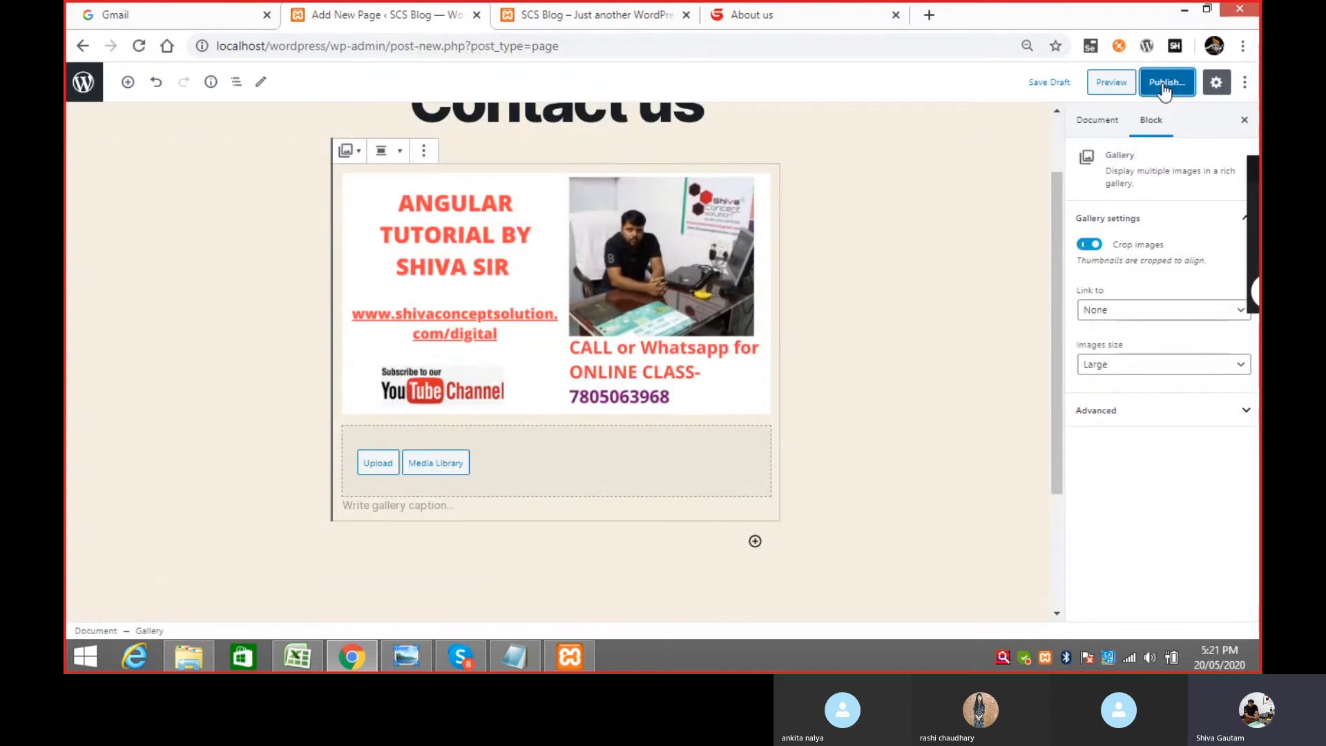
{"action": "left_click", "coordinate": [1176, 88]}
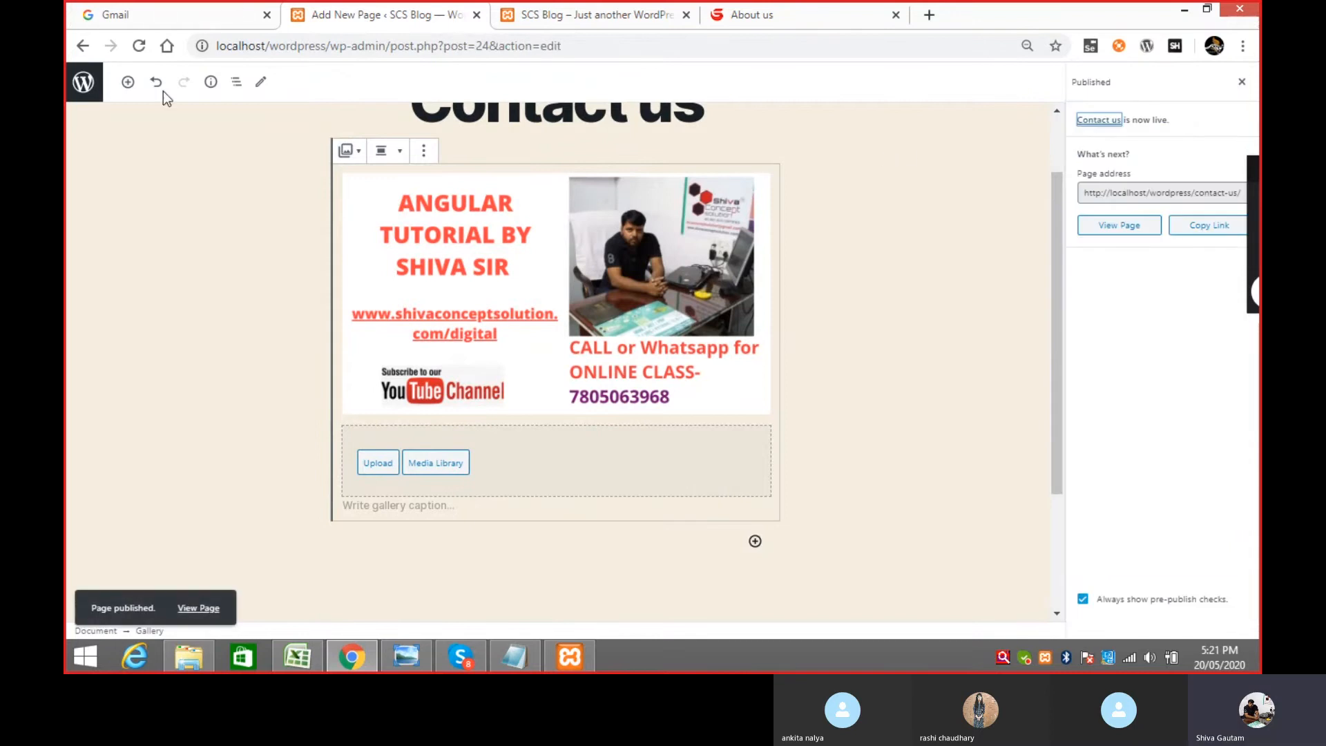
{"action": "left_click", "coordinate": [87, 51]}
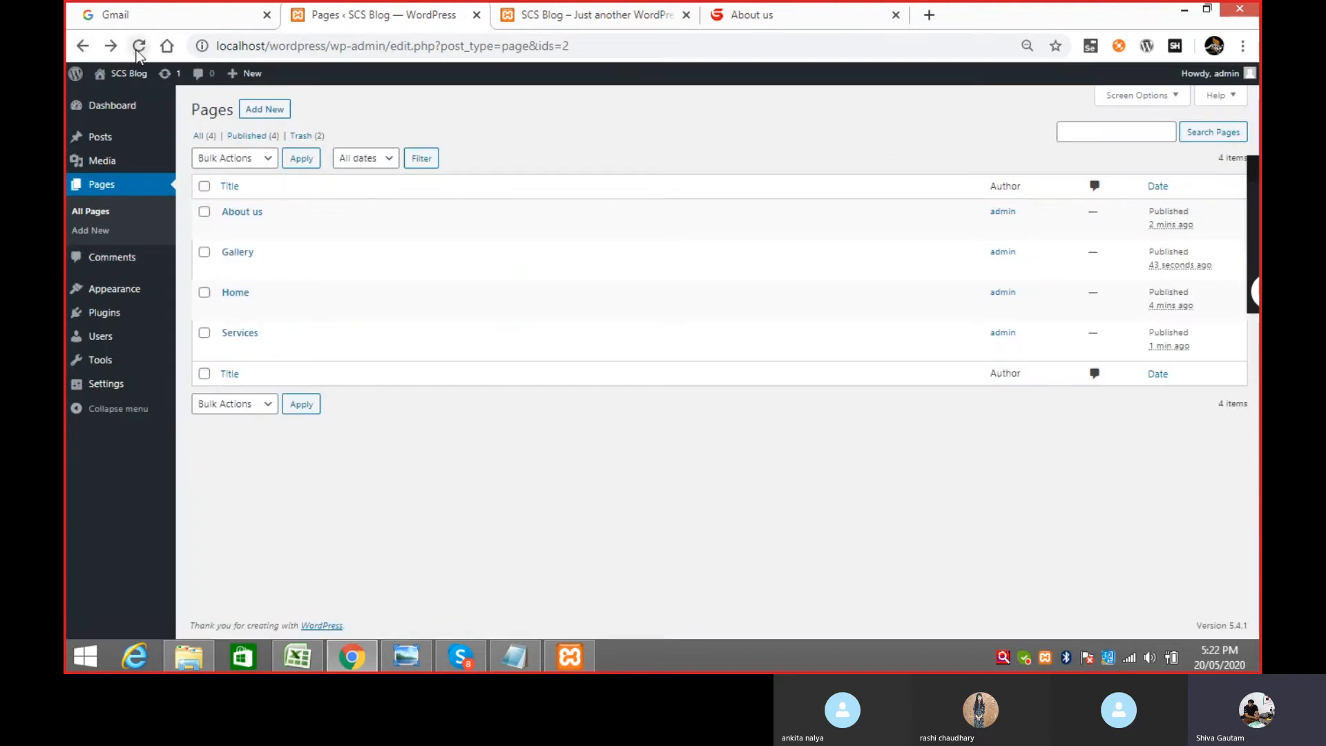
{"action": "left_click", "coordinate": [137, 52]}
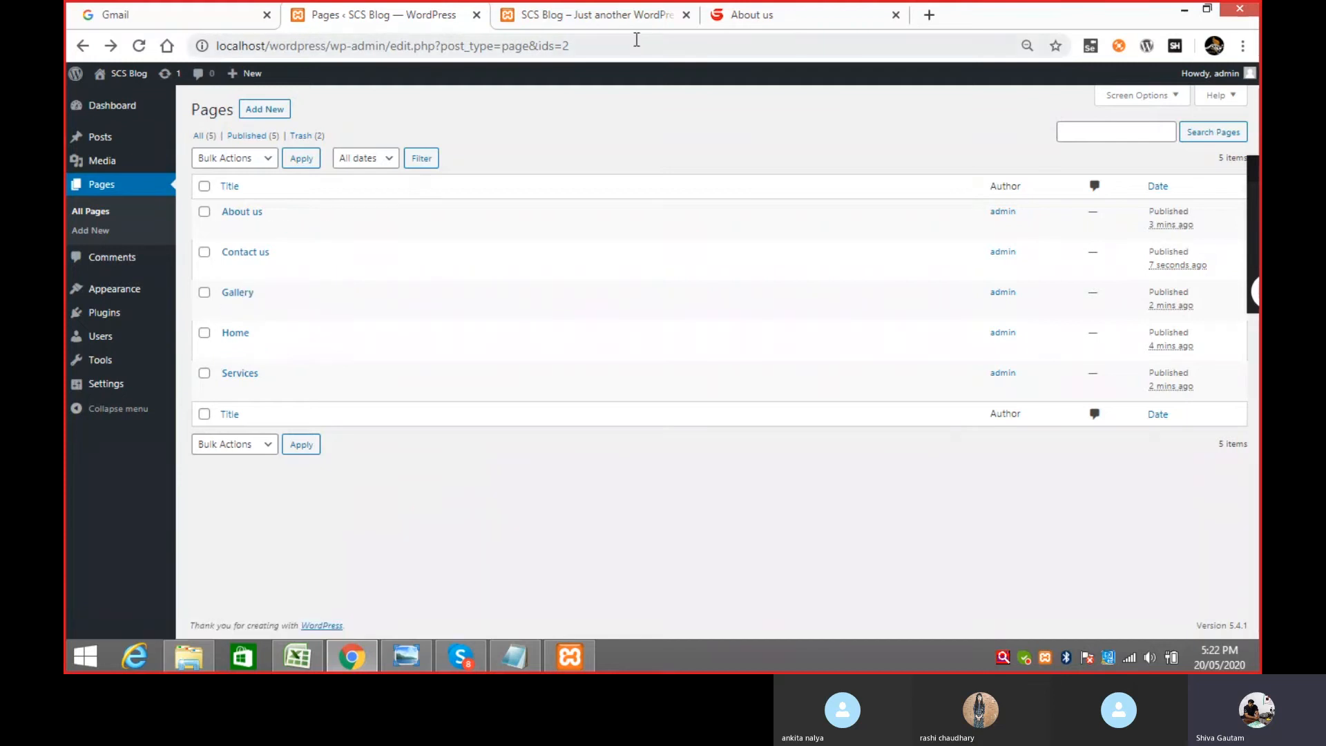
- Reload the public SCS Blog site and examine its About us, Contact us, Gallery, Services and Home pages
{"action": "left_click", "coordinate": [565, 16]}
{"action": "left_click", "coordinate": [139, 47]}
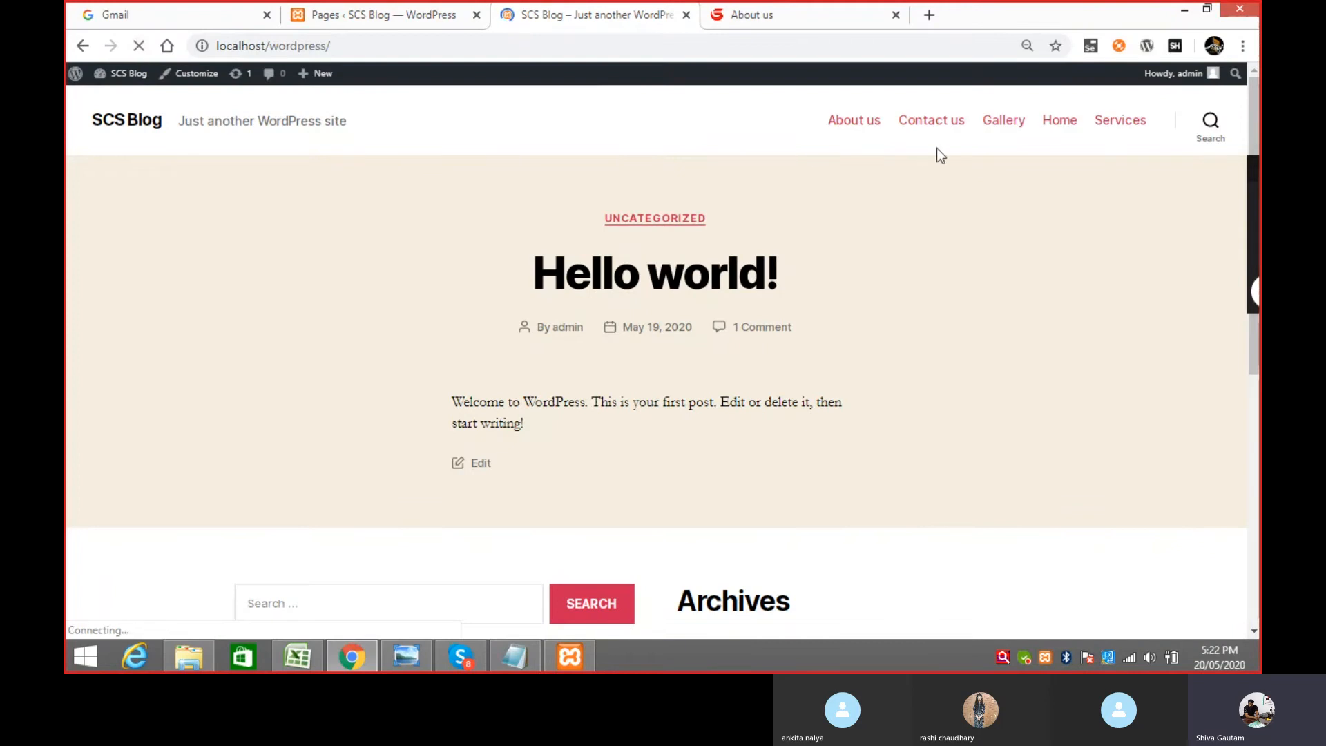
{"action": "left_click", "coordinate": [1062, 126]}
{"action": "left_click", "coordinate": [849, 118]}
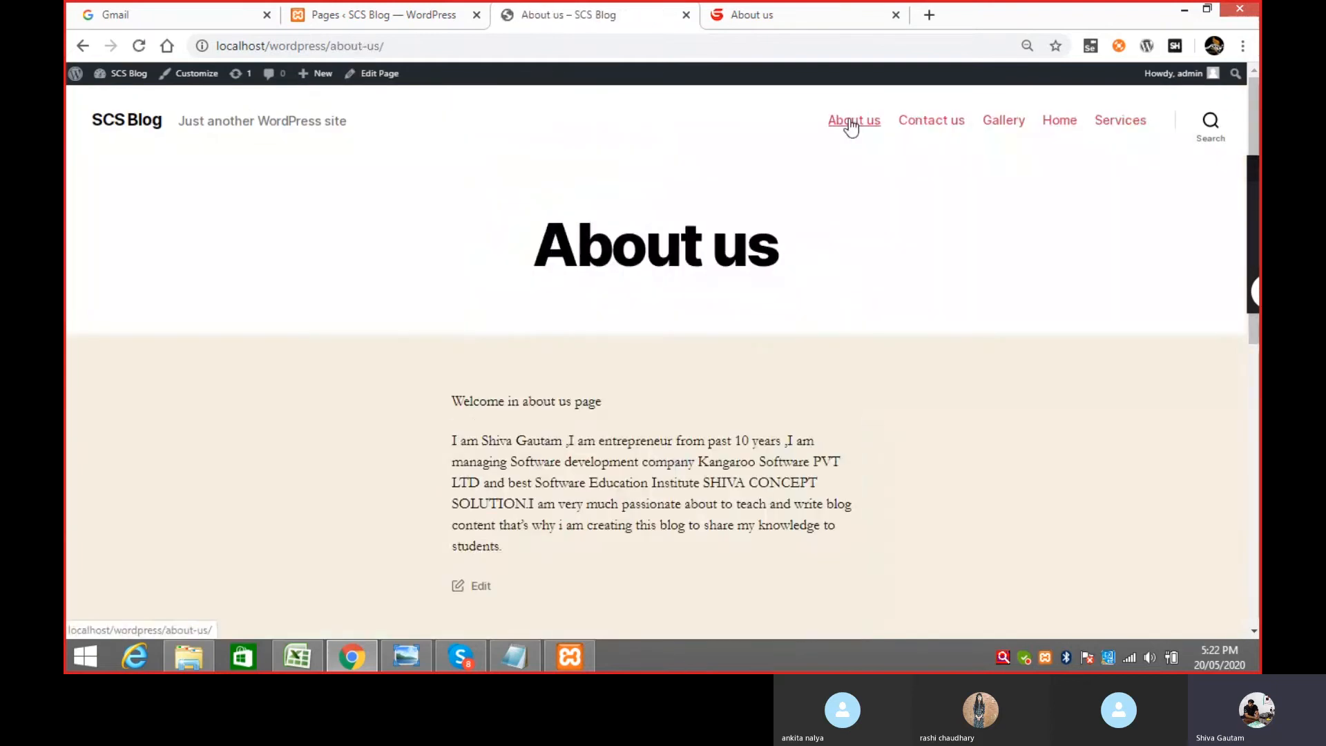
{"action": "left_click", "coordinate": [941, 123]}
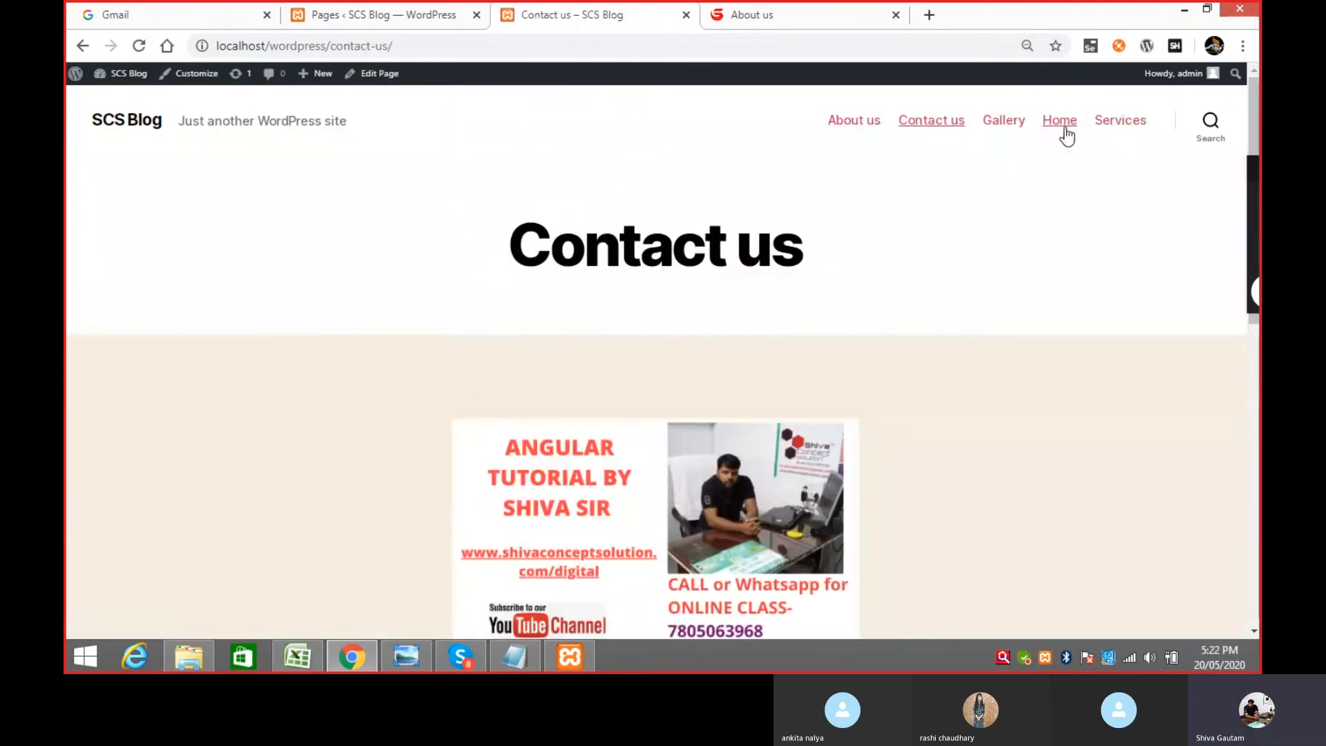
{"action": "left_click", "coordinate": [1017, 125]}
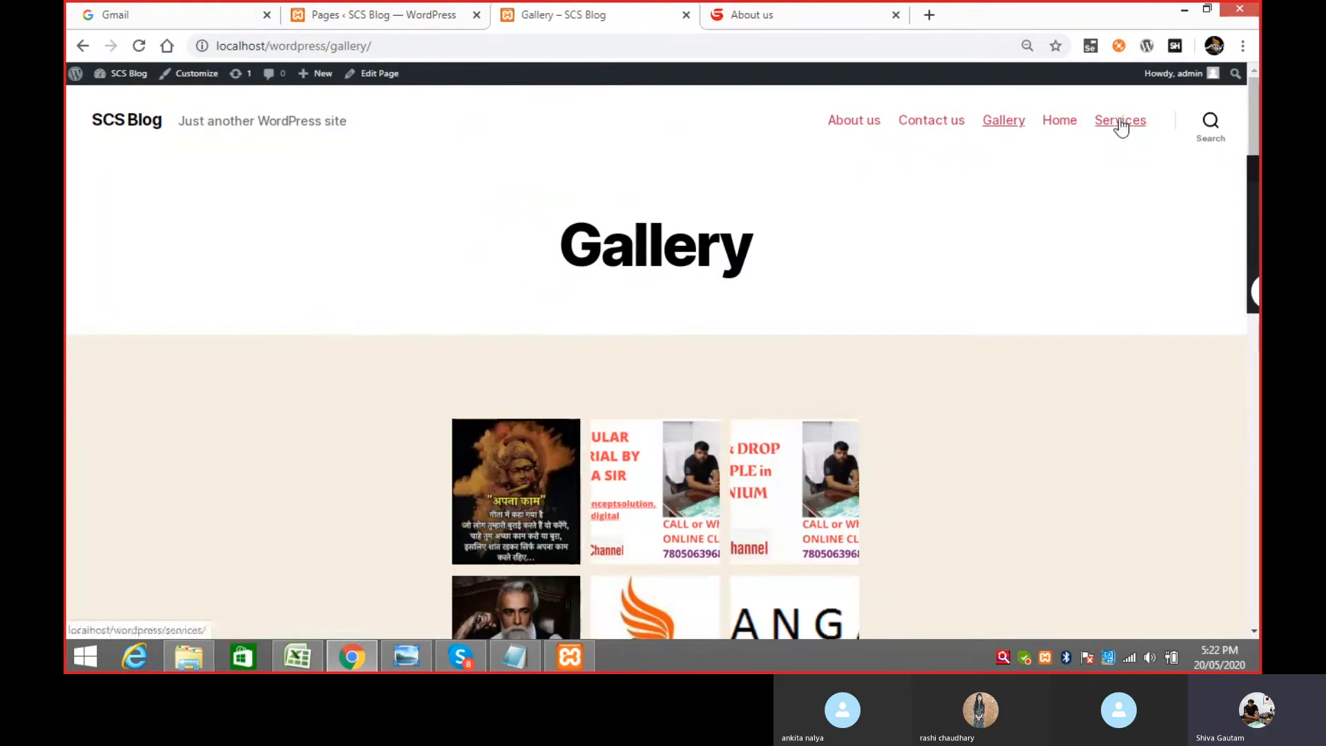
{"action": "left_click", "coordinate": [1125, 125]}
{"action": "scroll", "coordinate": [1029, 298], "scroll_direction": "down", "scroll_amount": 5}
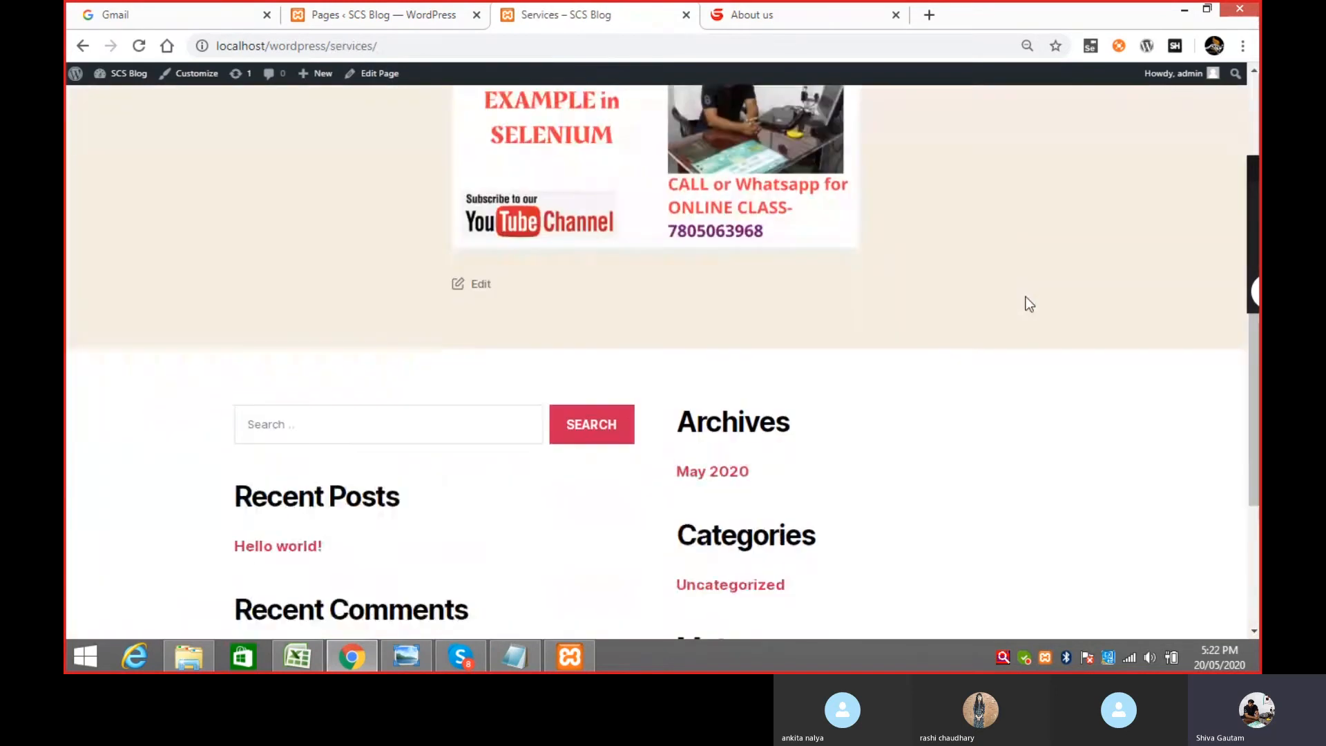
{"action": "scroll", "coordinate": [1029, 298], "scroll_direction": "up", "scroll_amount": 6}
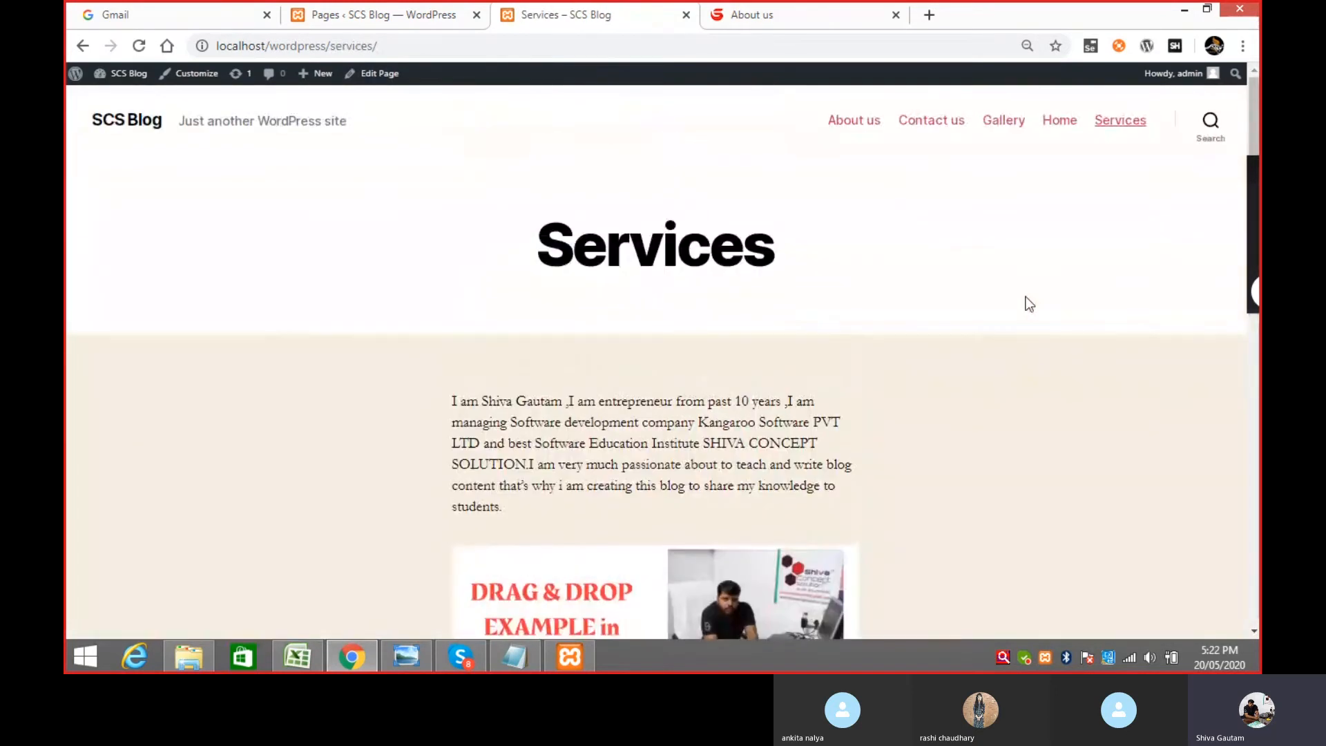
{"action": "left_click", "coordinate": [855, 122]}
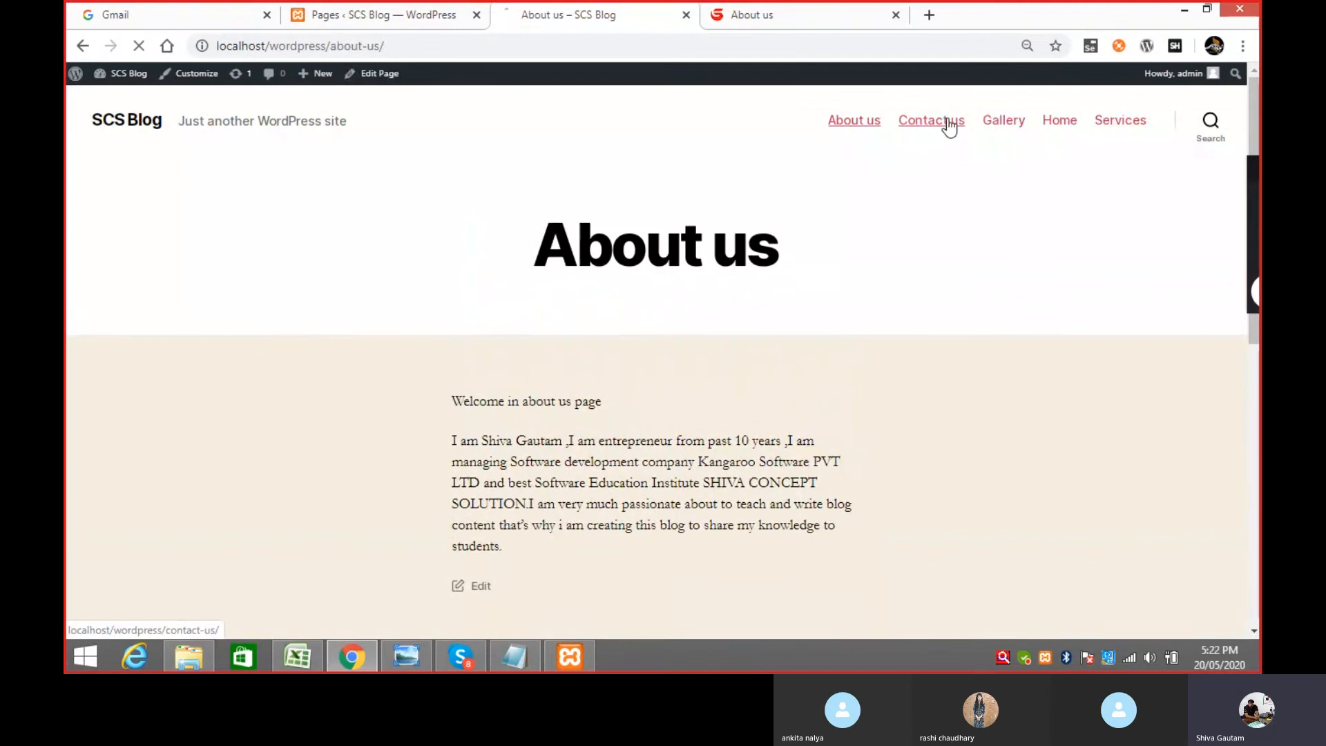
{"action": "left_click", "coordinate": [932, 123]}
{"action": "left_click", "coordinate": [1003, 124]}
{"action": "left_click", "coordinate": [1059, 121]}
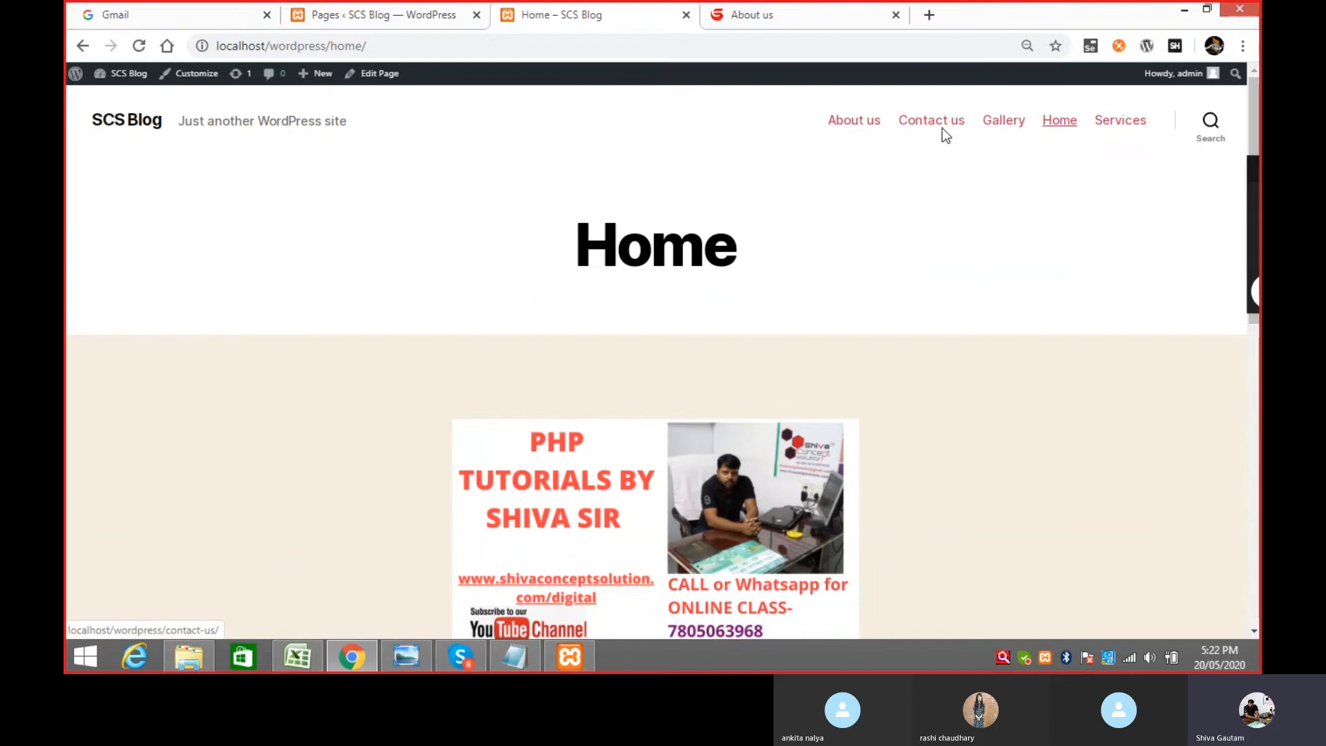
- Create a navigation menu named "header" in the site's WordPress admin
{"action": "left_click", "coordinate": [331, 15]}
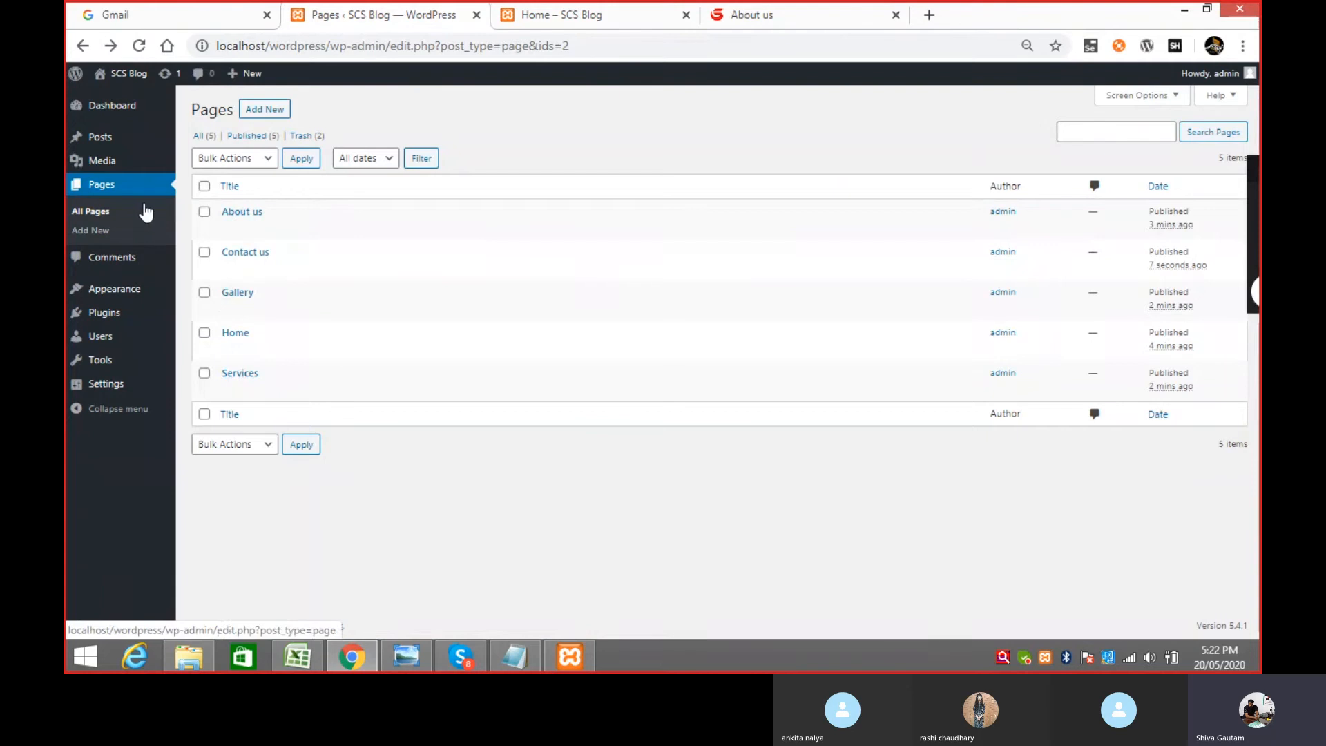
{"action": "mouse_move", "coordinate": [105, 290]}
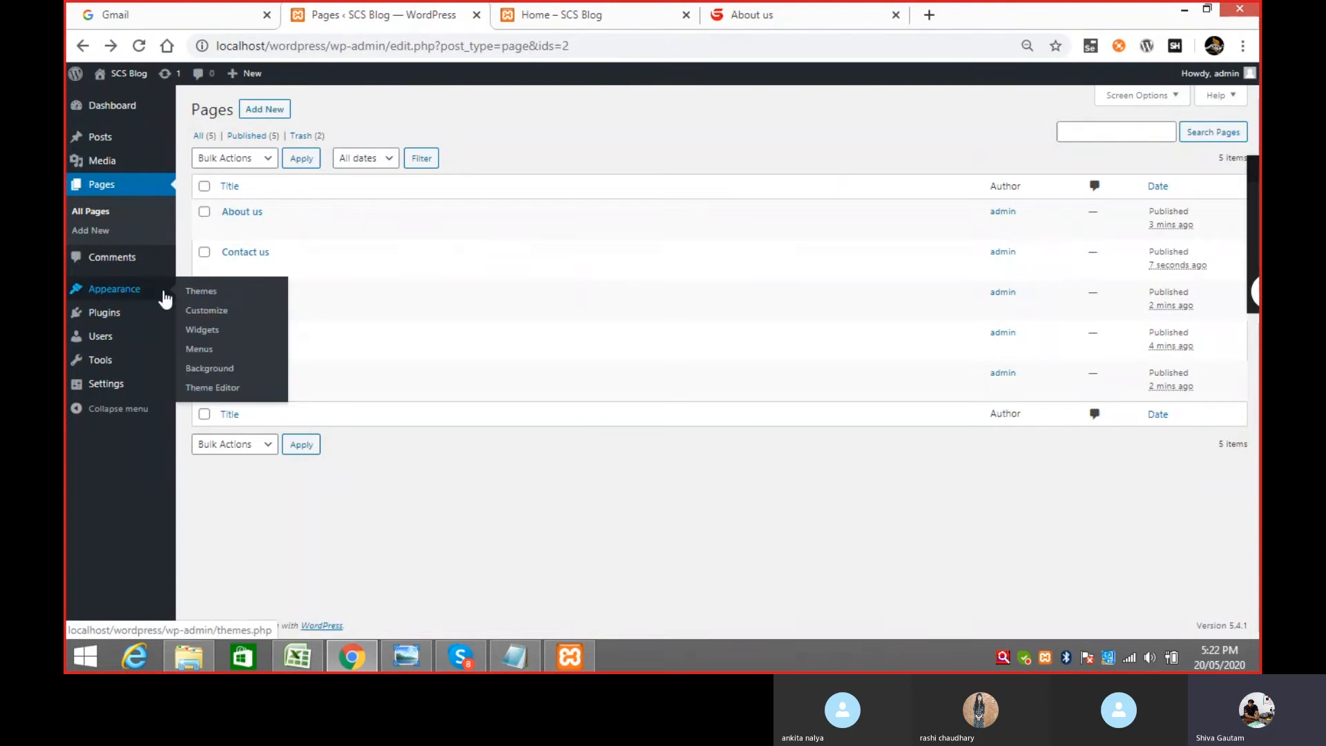
{"action": "left_click", "coordinate": [210, 350]}
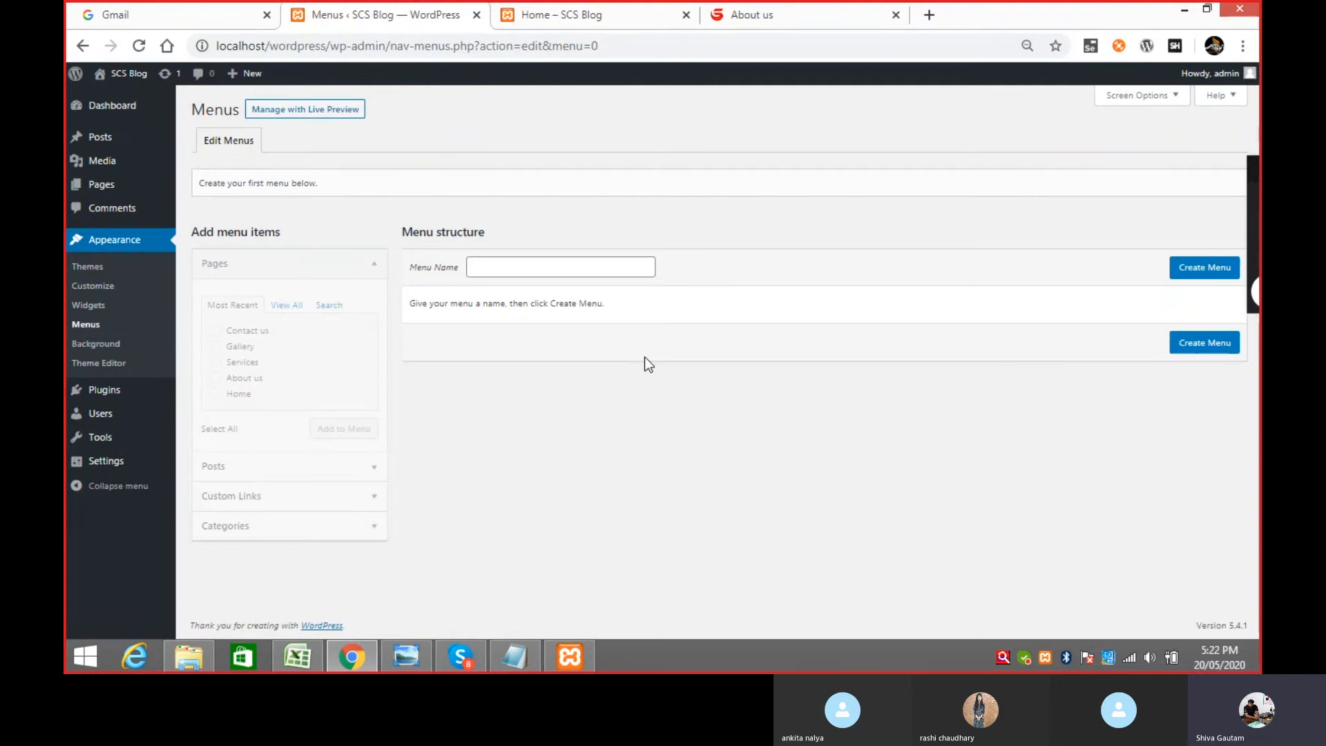
{"action": "left_click", "coordinate": [518, 268]}
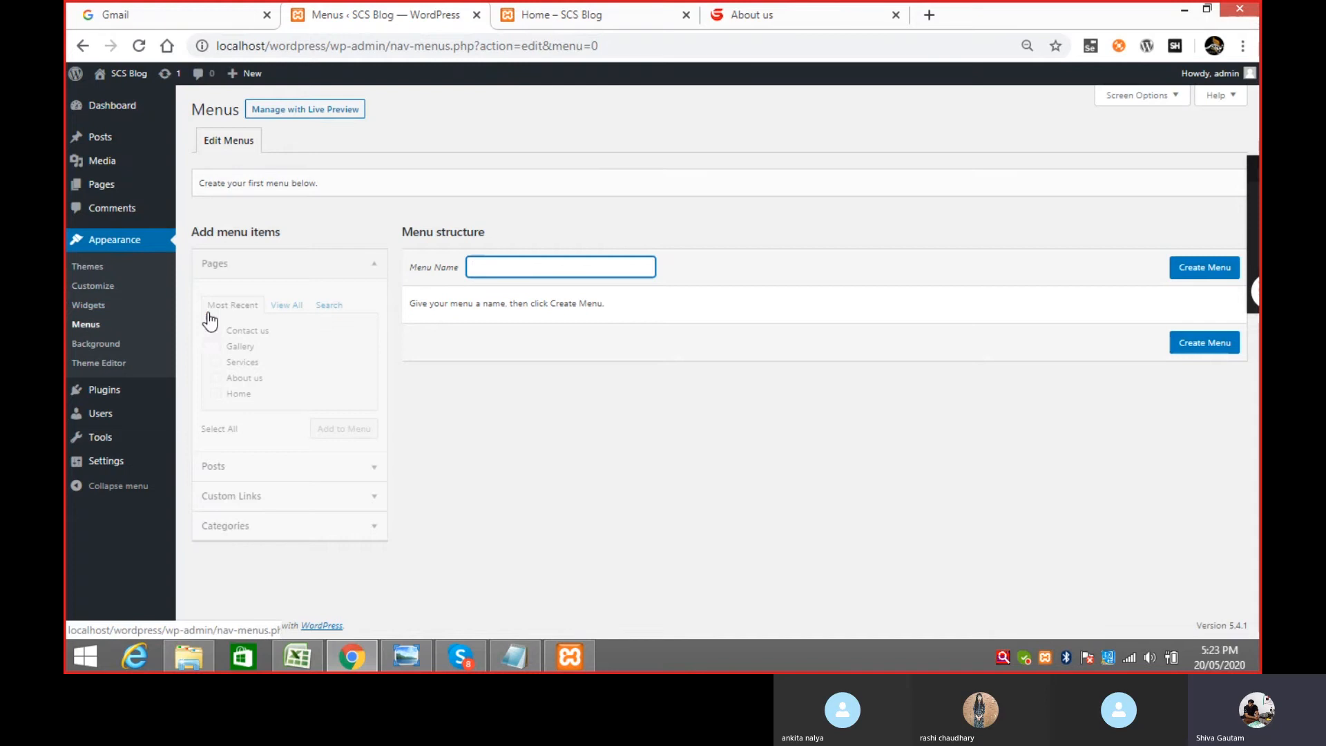
{"action": "type", "text": "header"}
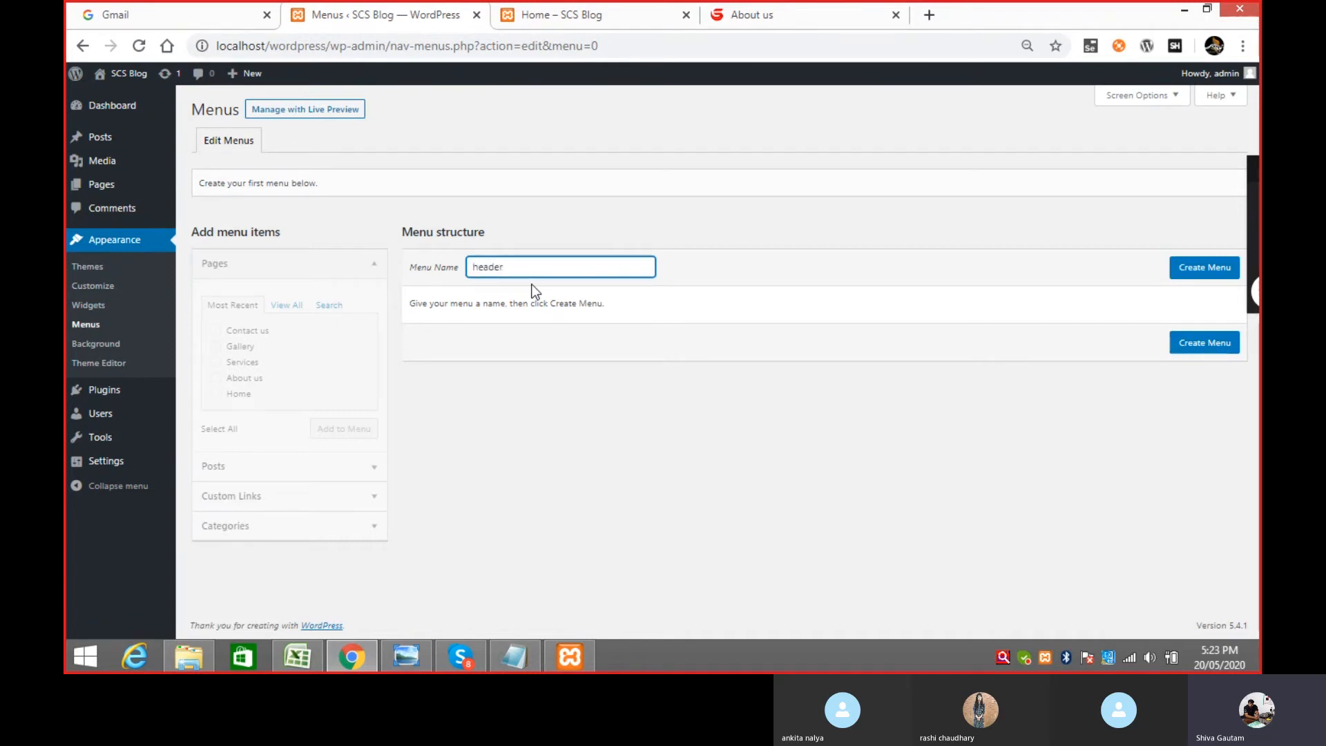
{"action": "left_click", "coordinate": [1202, 273]}
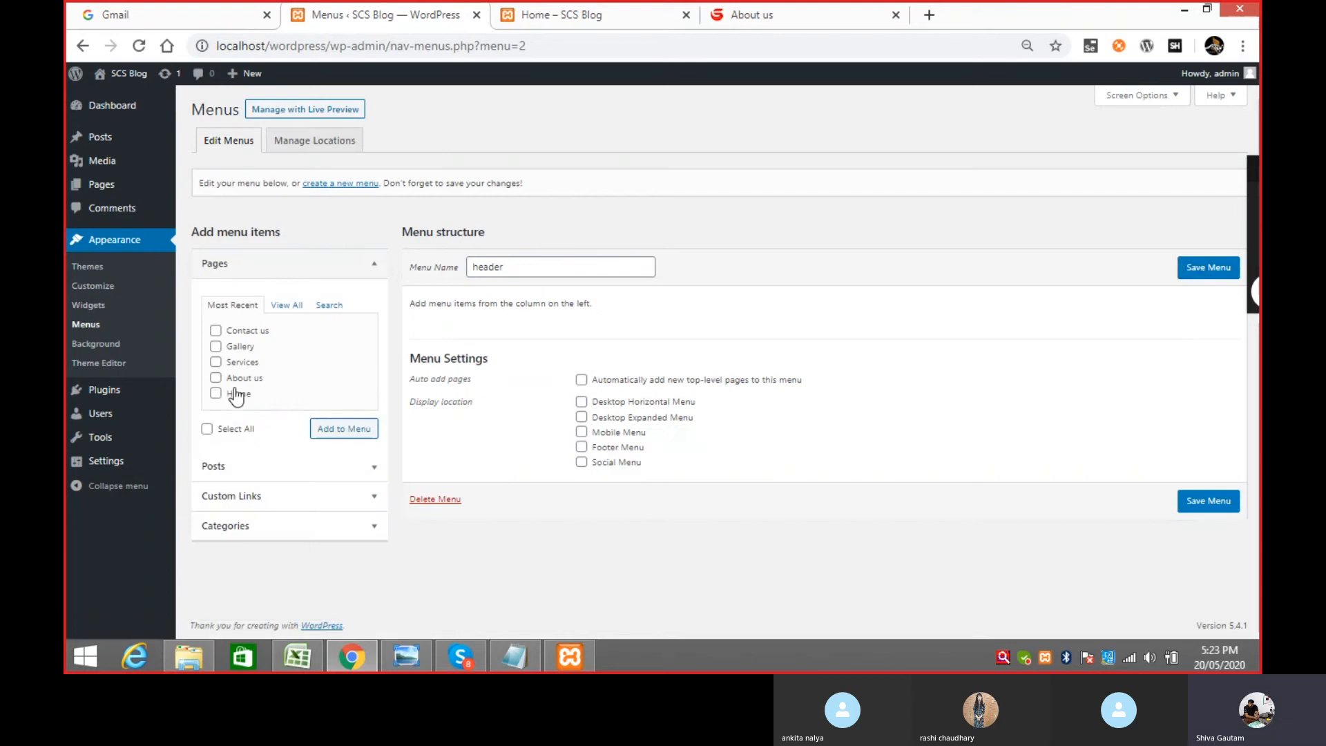
- Add all five pages to the header menu and enable automatic addition of new top-level pages
{"action": "left_click", "coordinate": [206, 429]}
{"action": "left_click", "coordinate": [342, 429]}
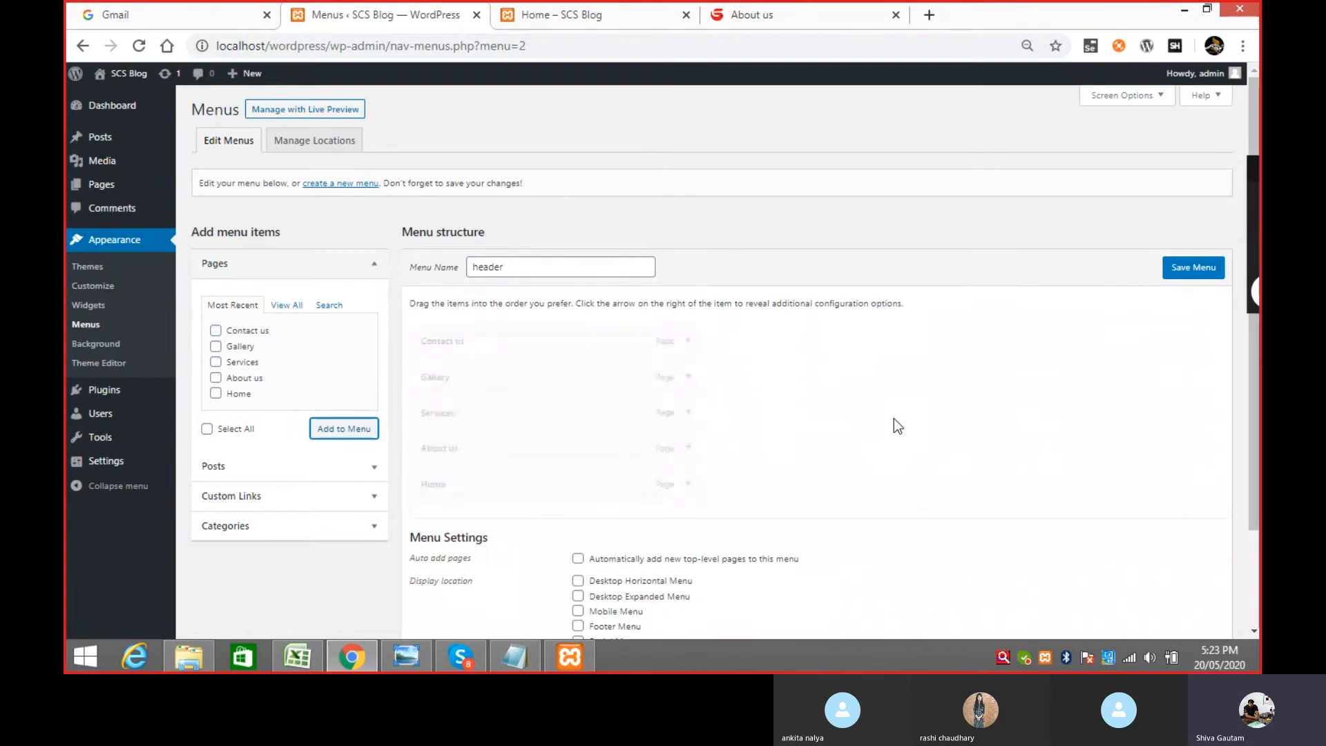
{"action": "scroll", "coordinate": [894, 410], "scroll_direction": "down", "scroll_amount": 1}
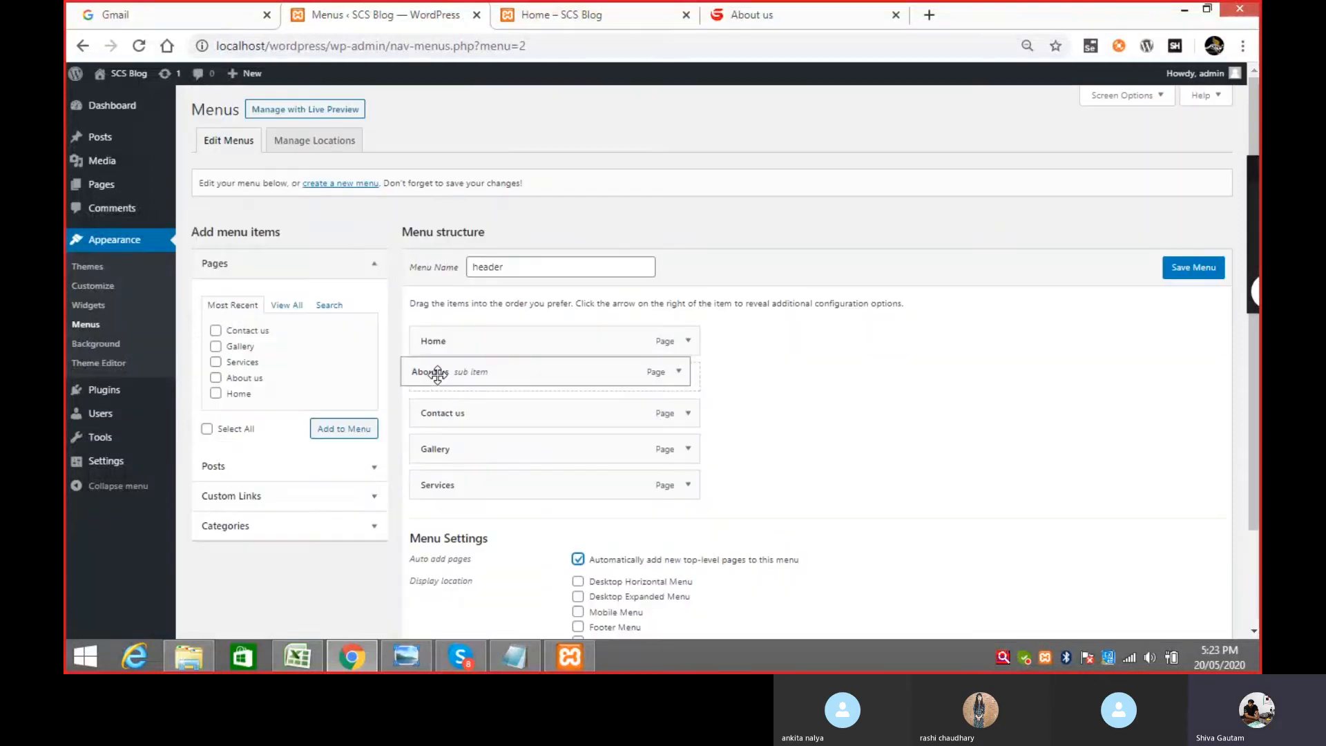
- Arrange the menu items in the order Home, About us, Services, Gallery, Contact us, and save the menu
{"action": "left_click_drag", "start_coordinate": [429, 370], "coordinate": [432, 376]}
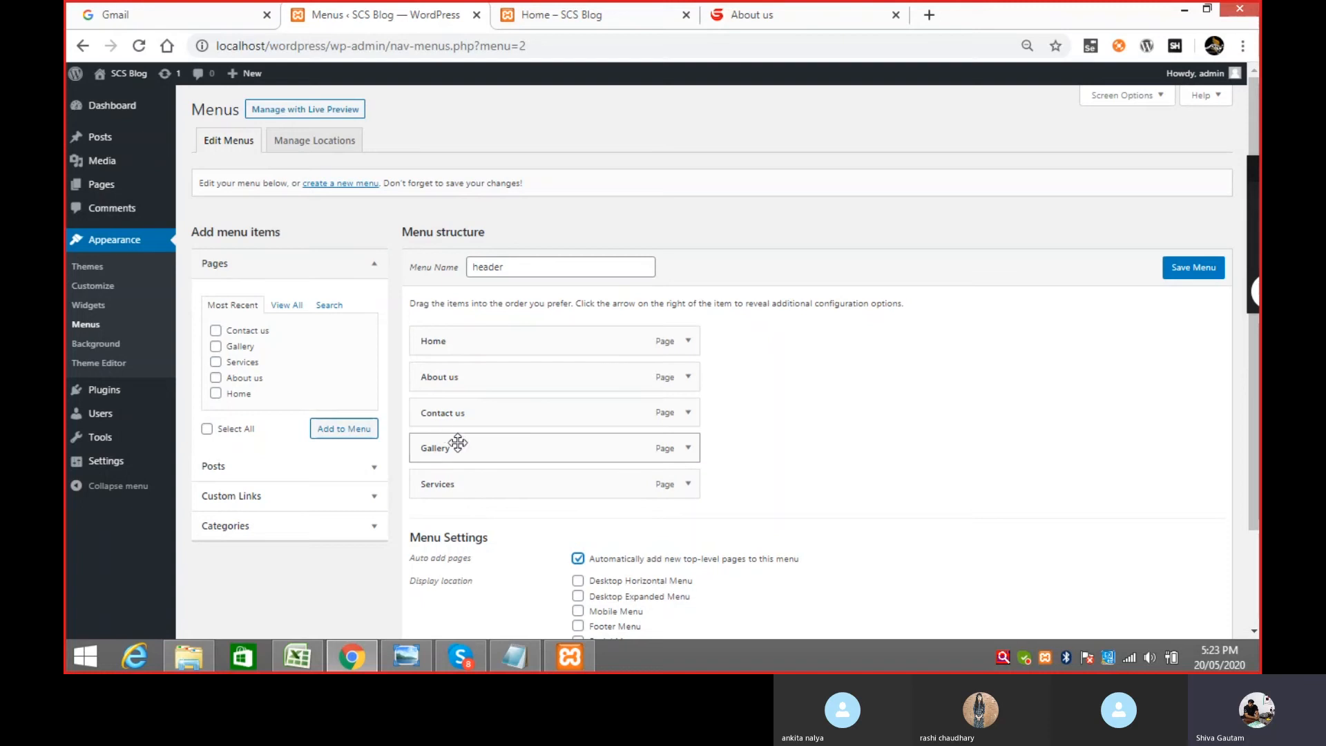
{"action": "left_click_drag", "start_coordinate": [461, 482], "coordinate": [419, 410]}
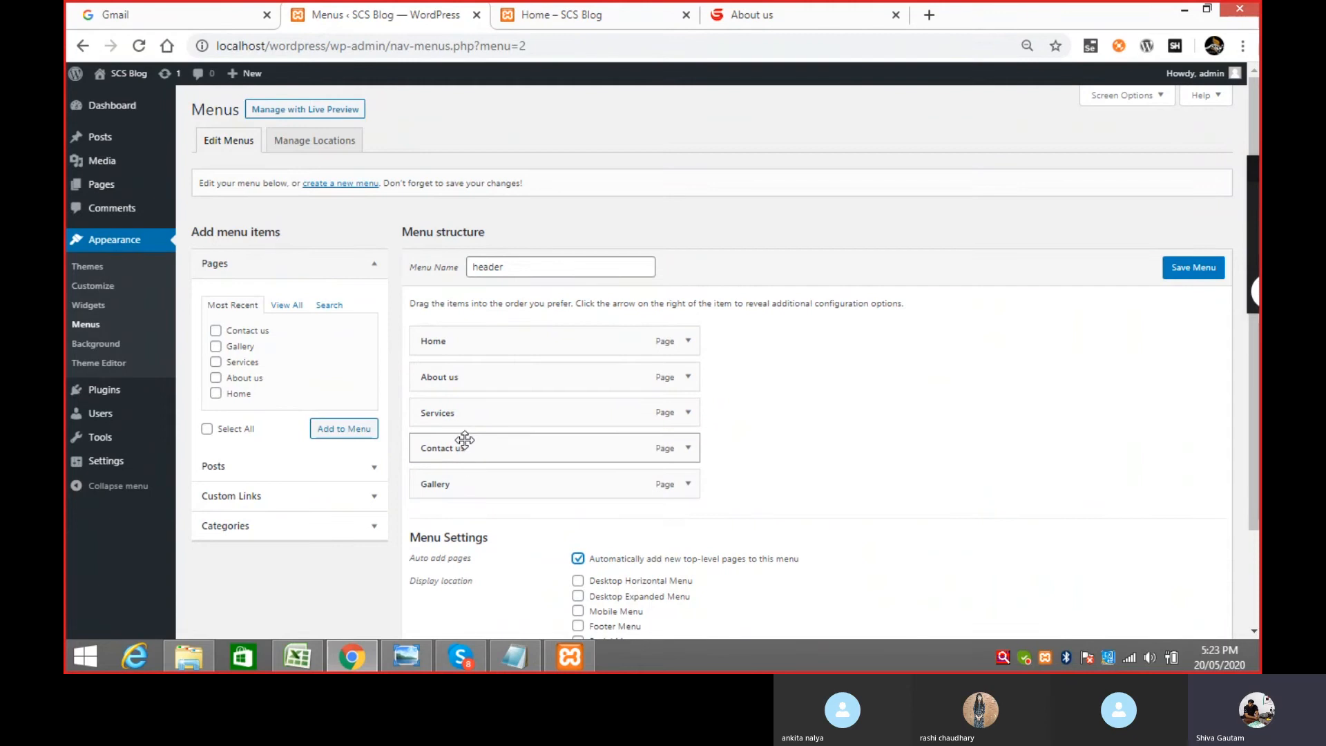
{"action": "left_click_drag", "start_coordinate": [461, 485], "coordinate": [476, 440]}
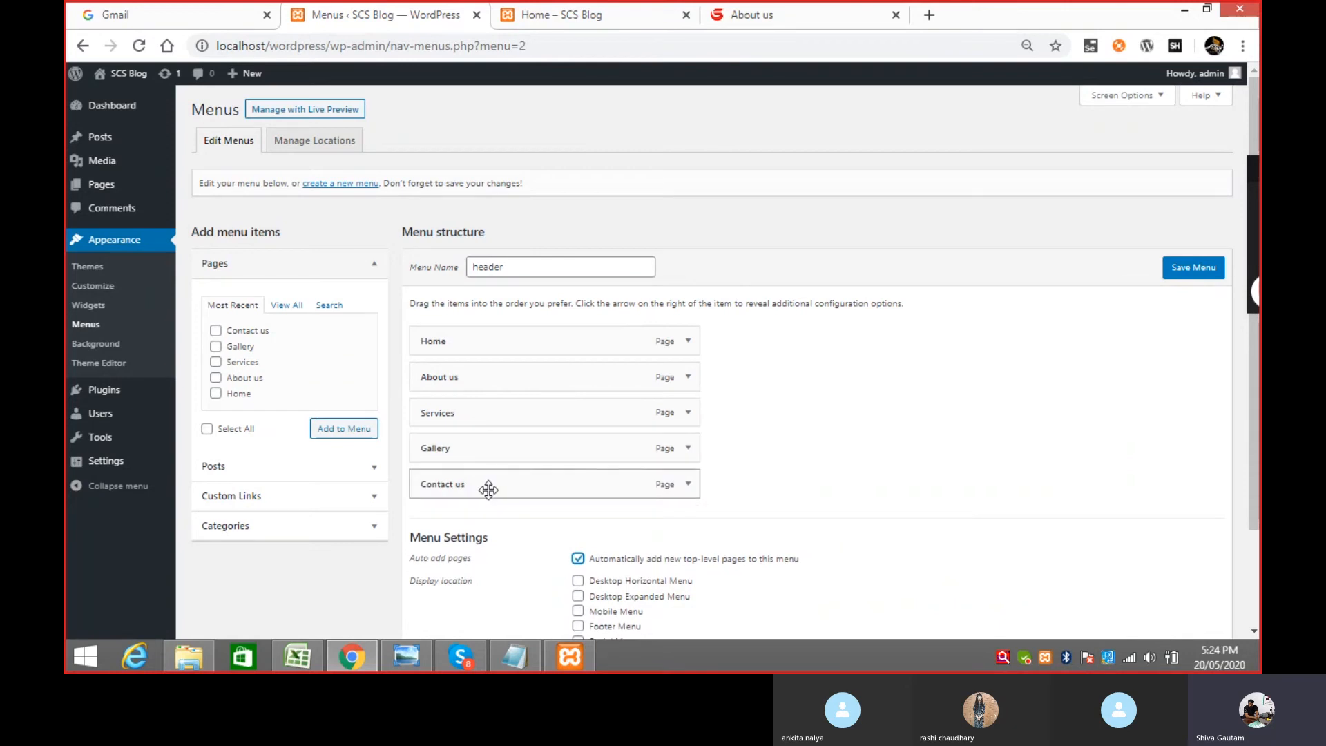
{"action": "scroll", "coordinate": [926, 416], "scroll_direction": "down", "scroll_amount": 1}
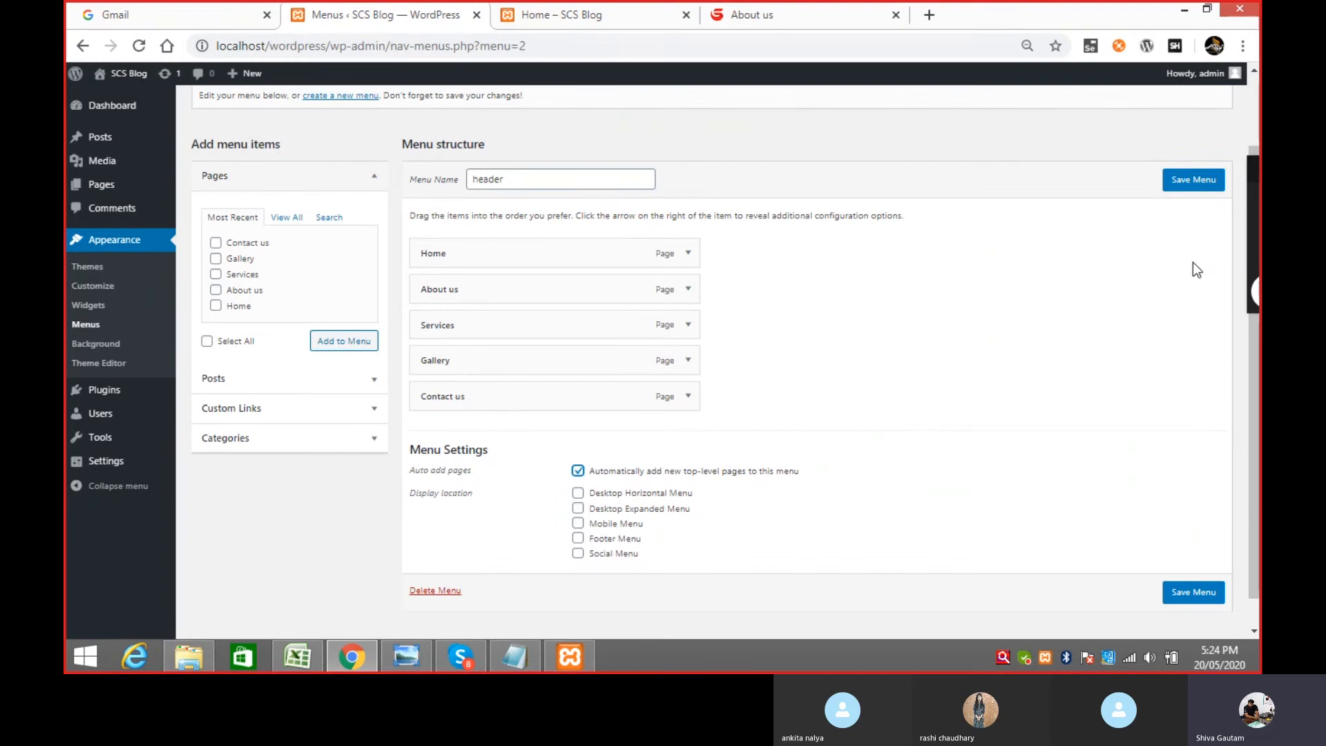
{"action": "left_click", "coordinate": [1187, 182]}
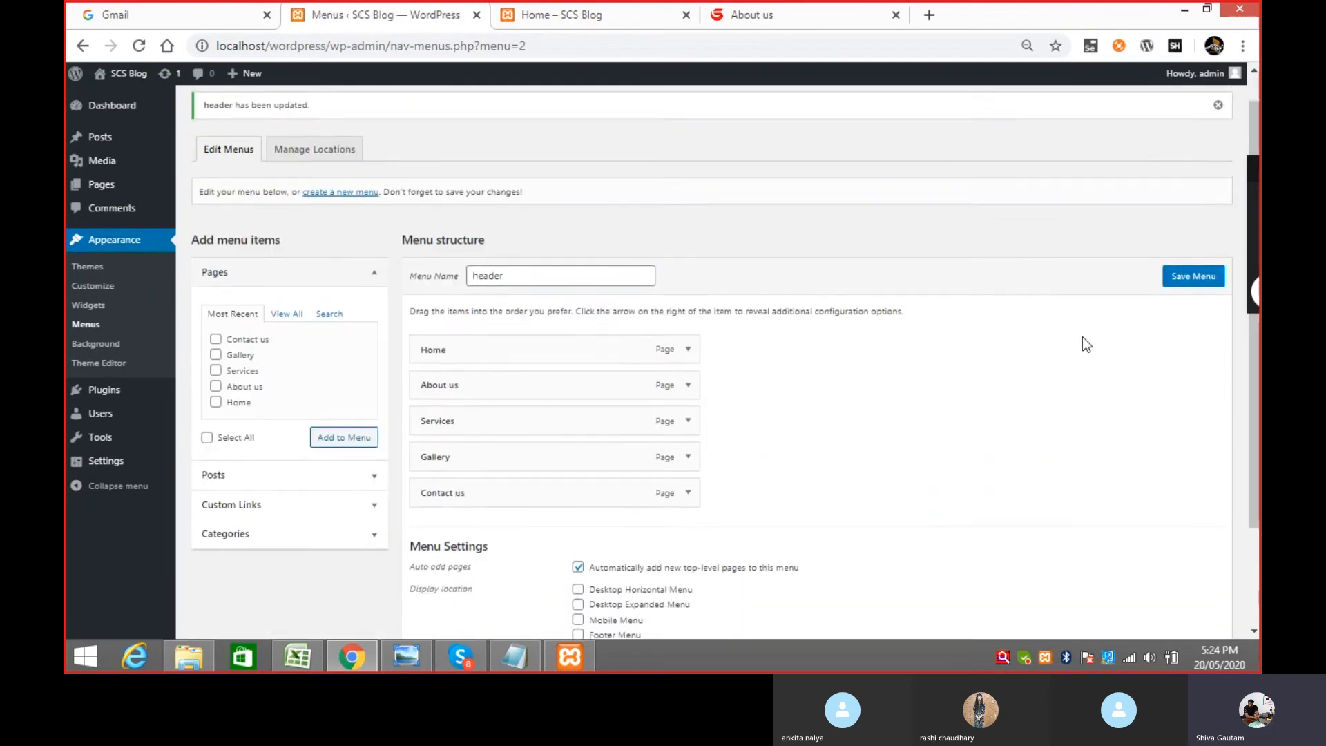
{"action": "scroll", "coordinate": [1083, 343], "scroll_direction": "down", "scroll_amount": 3}
{"action": "left_click", "coordinate": [1202, 562]}
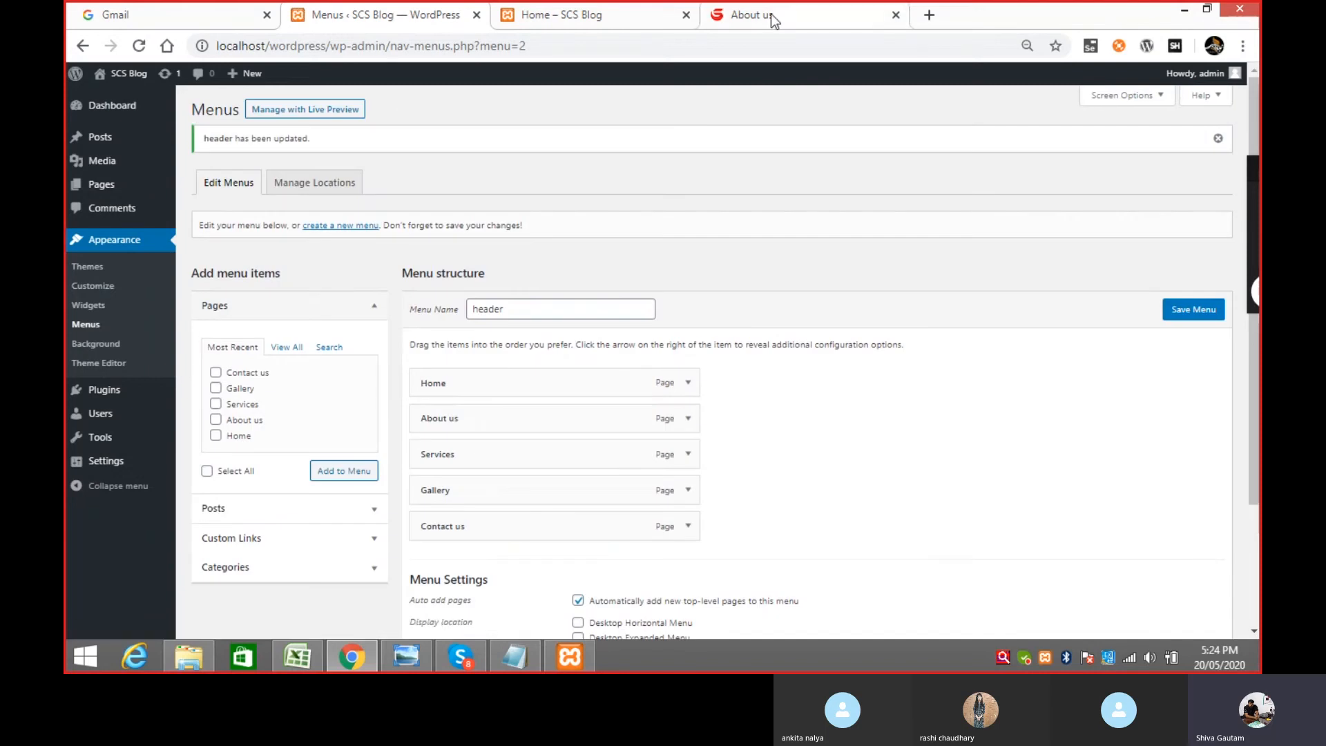
- Open the public SCS Blog front page and check the order of its header navigation links
{"action": "left_click", "coordinate": [771, 13]}
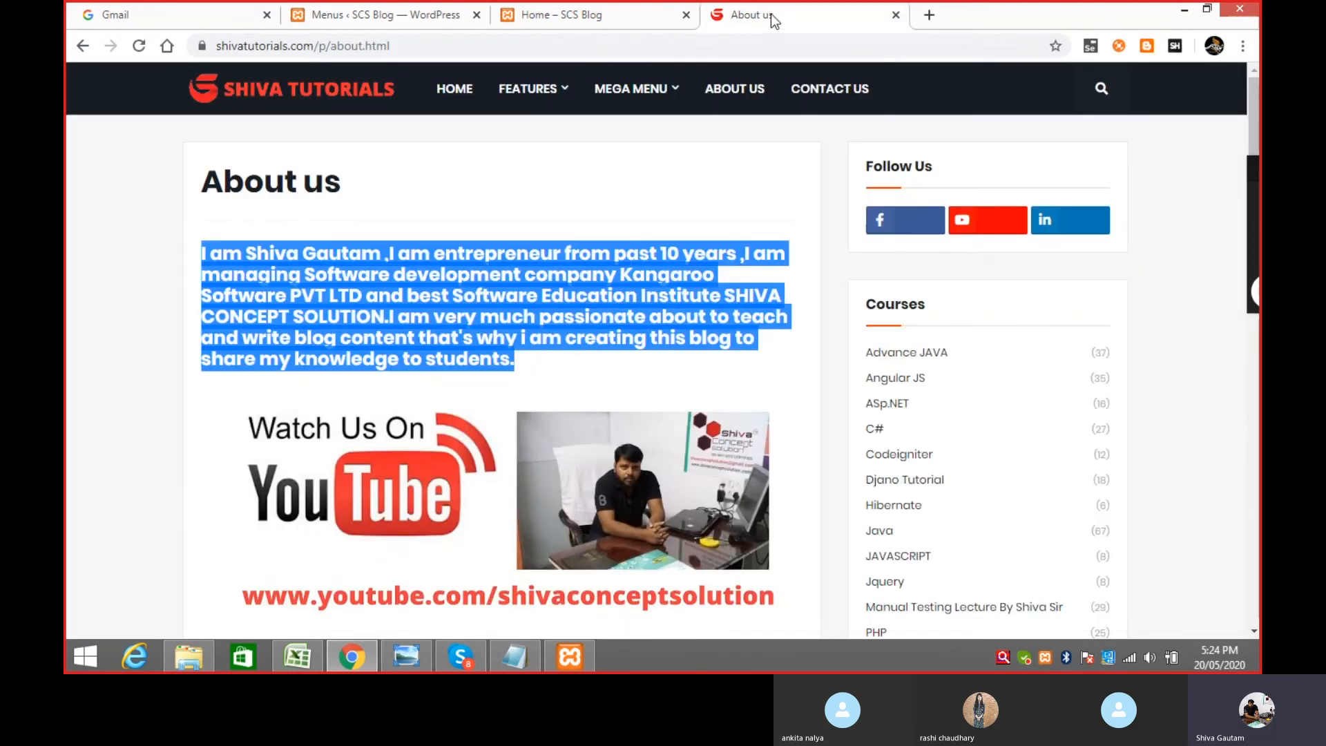
{"action": "left_click", "coordinate": [559, 14]}
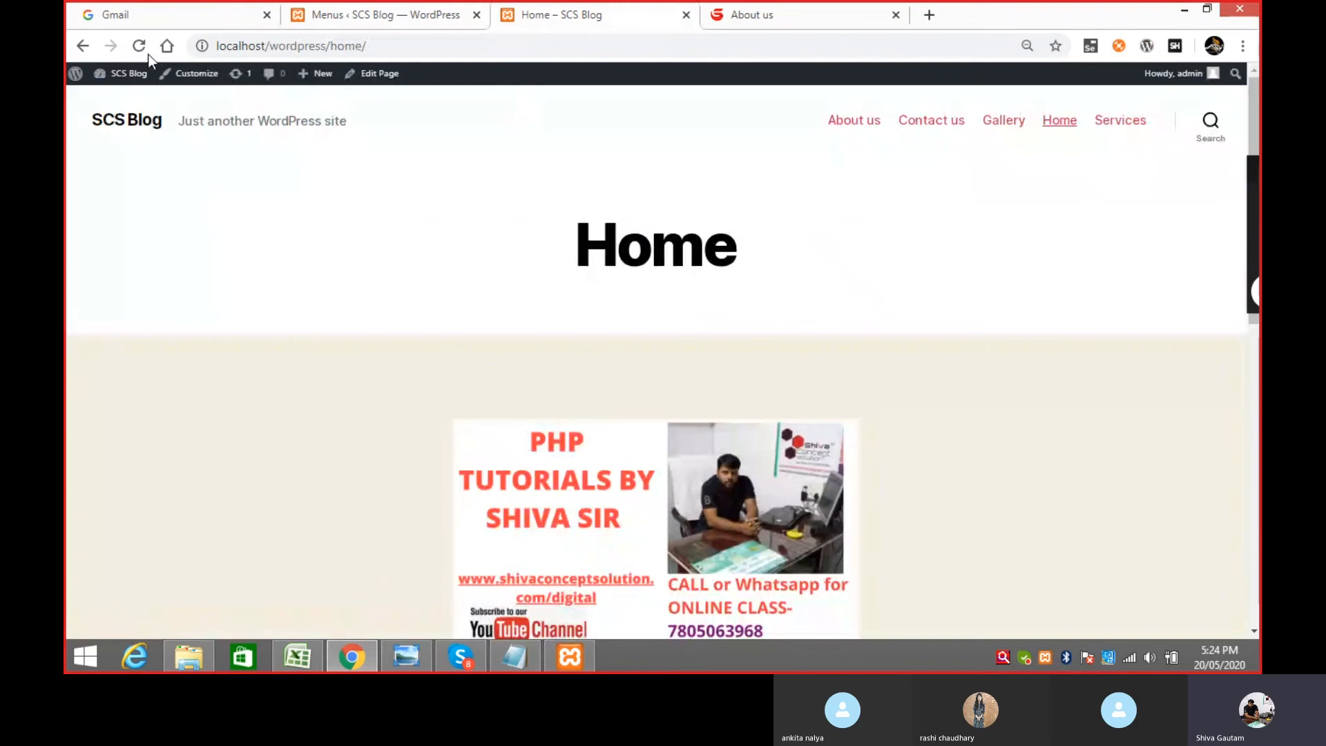
{"action": "left_click", "coordinate": [137, 127]}
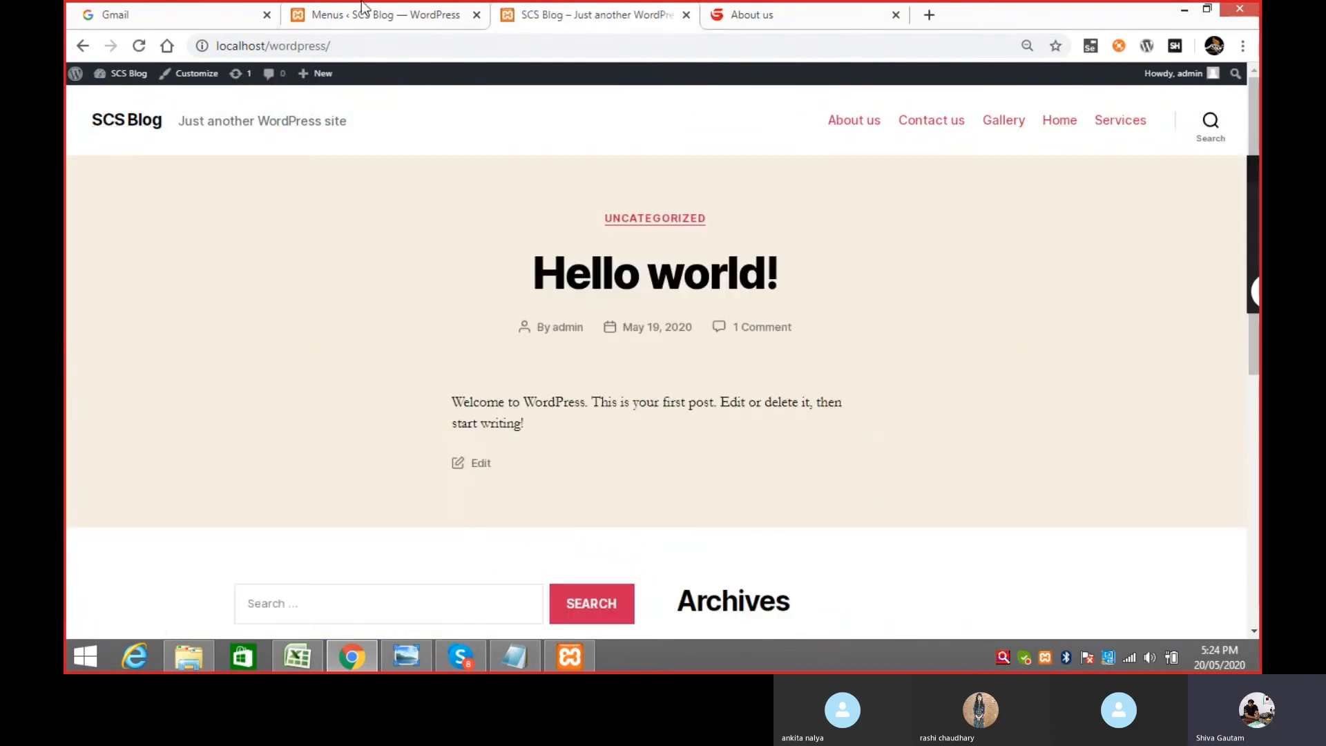
- Assign the header menu to the Desktop Horizontal, Desktop Expanded, Mobile, Footer and Social locations, and save the menu and its locations
{"action": "left_click", "coordinate": [385, 15]}
{"action": "scroll", "coordinate": [960, 370], "scroll_direction": "down", "scroll_amount": 3}
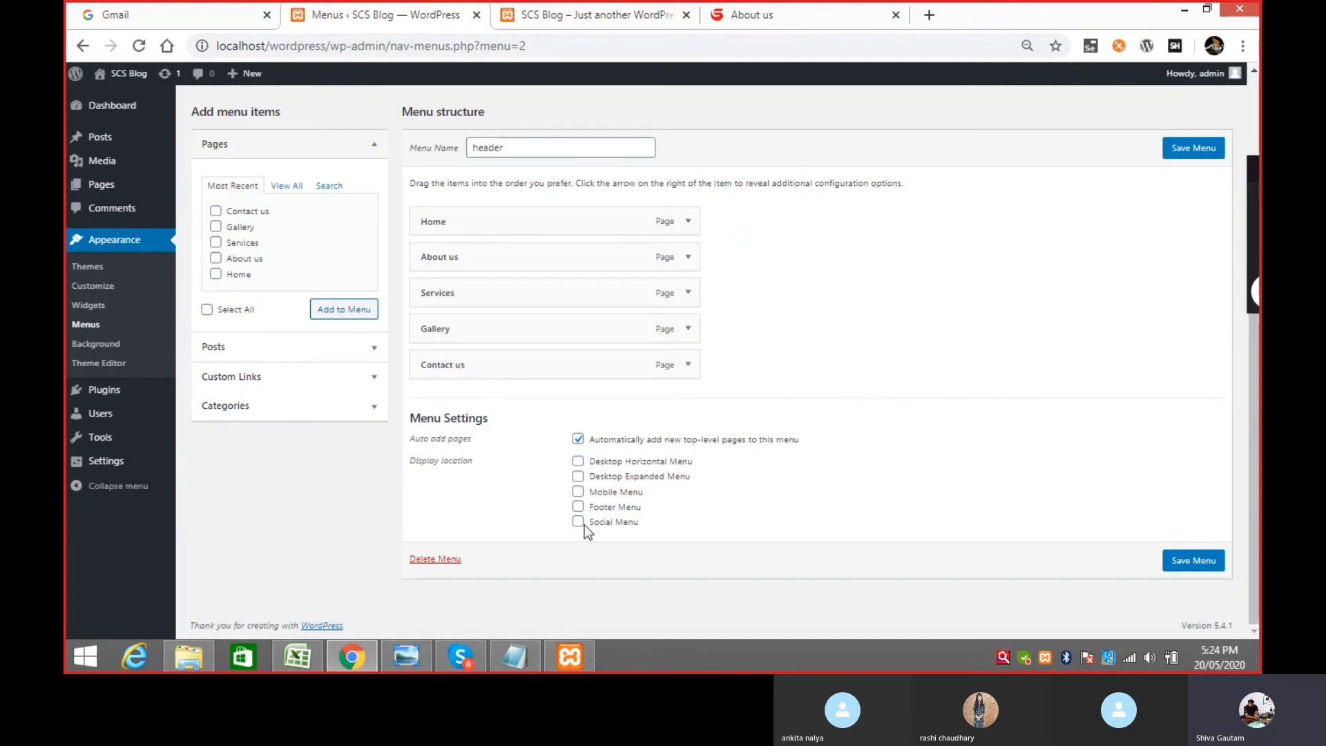
{"action": "left_click", "coordinate": [578, 461]}
{"action": "left_click", "coordinate": [578, 476]}
{"action": "left_click", "coordinate": [578, 491]}
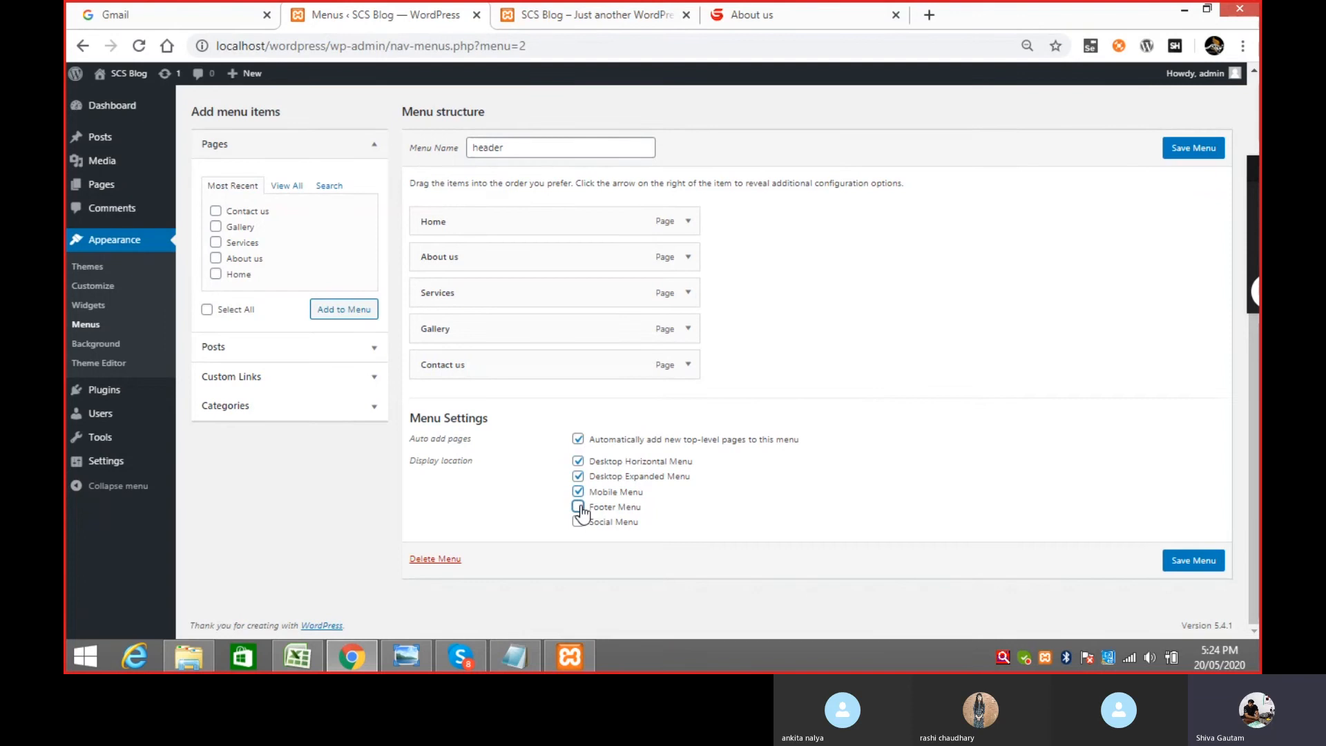
{"action": "left_click", "coordinate": [578, 507]}
{"action": "left_click", "coordinate": [578, 522]}
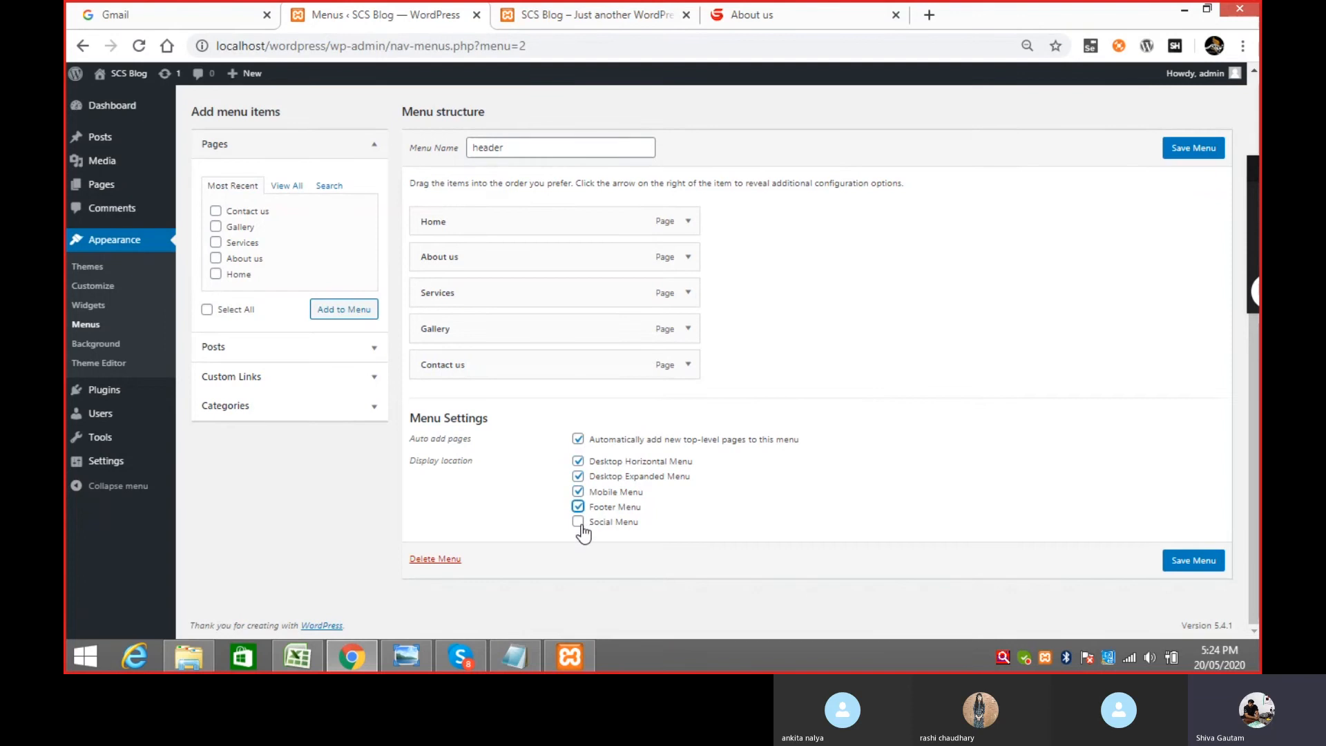
{"action": "left_click", "coordinate": [1199, 562]}
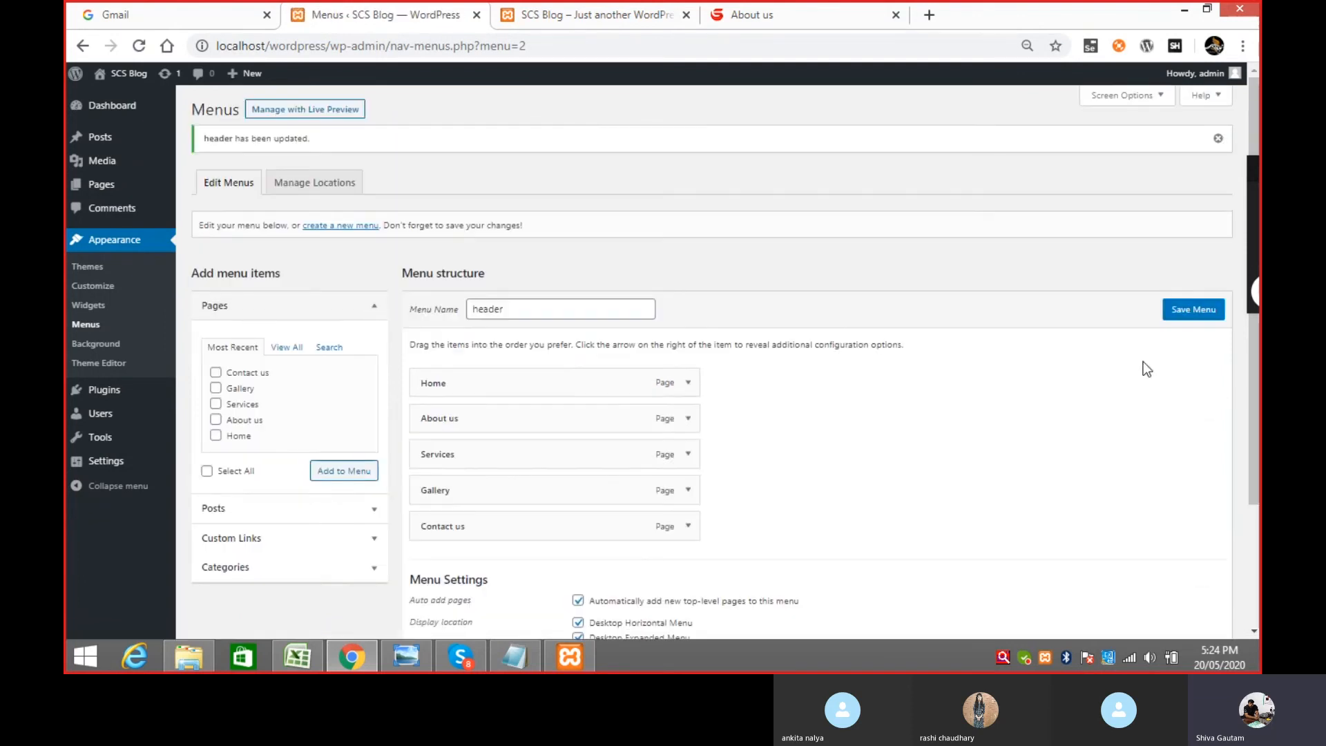
{"action": "left_click", "coordinate": [329, 199]}
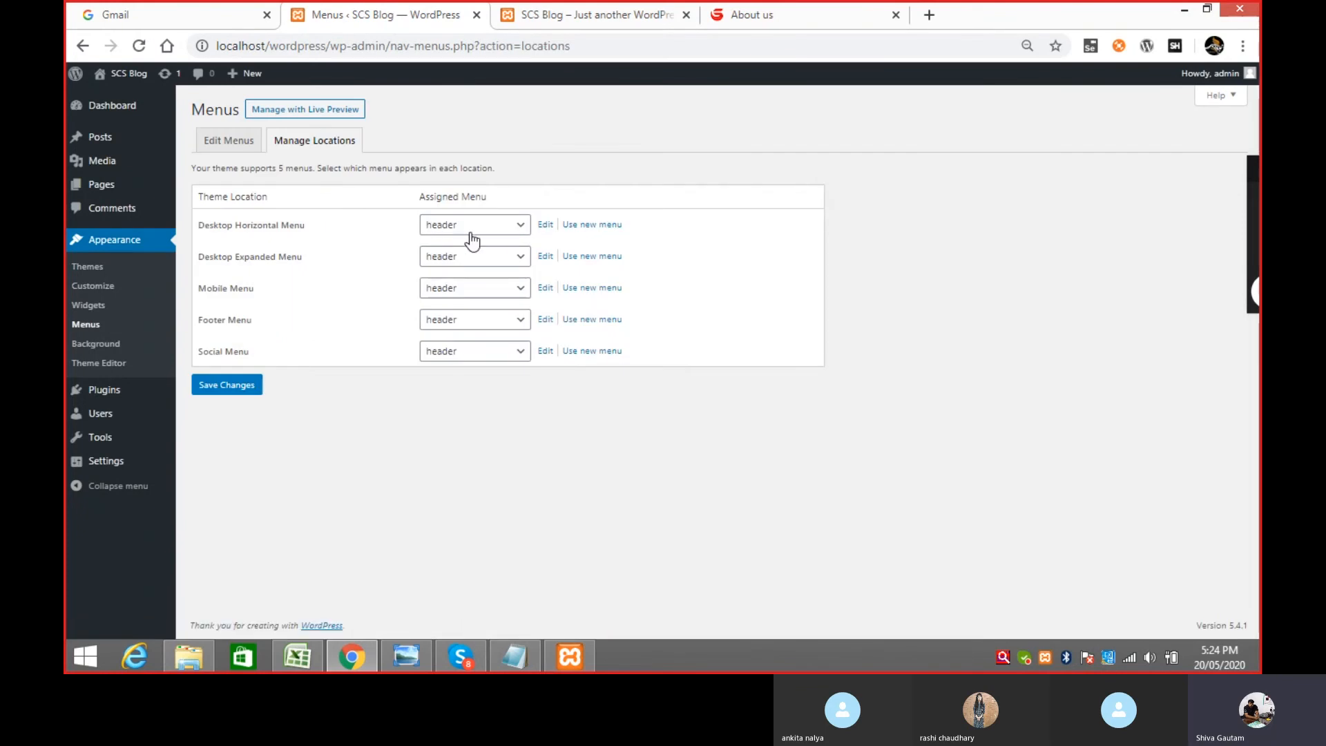
{"action": "left_click", "coordinate": [238, 383]}
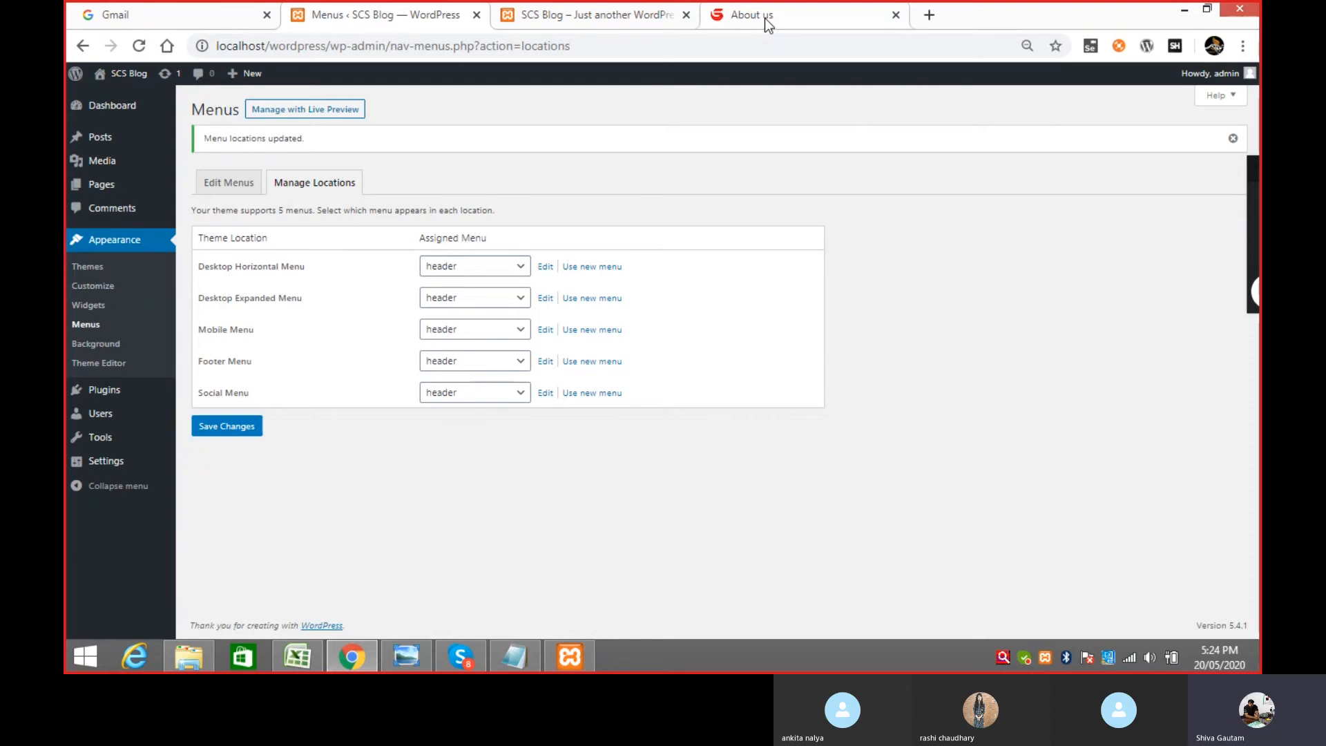
- Reload the SCS Blog front page and compare its header and footer links with the menu's display location settings
{"action": "left_click", "coordinate": [764, 18]}
{"action": "left_click", "coordinate": [128, 127]}
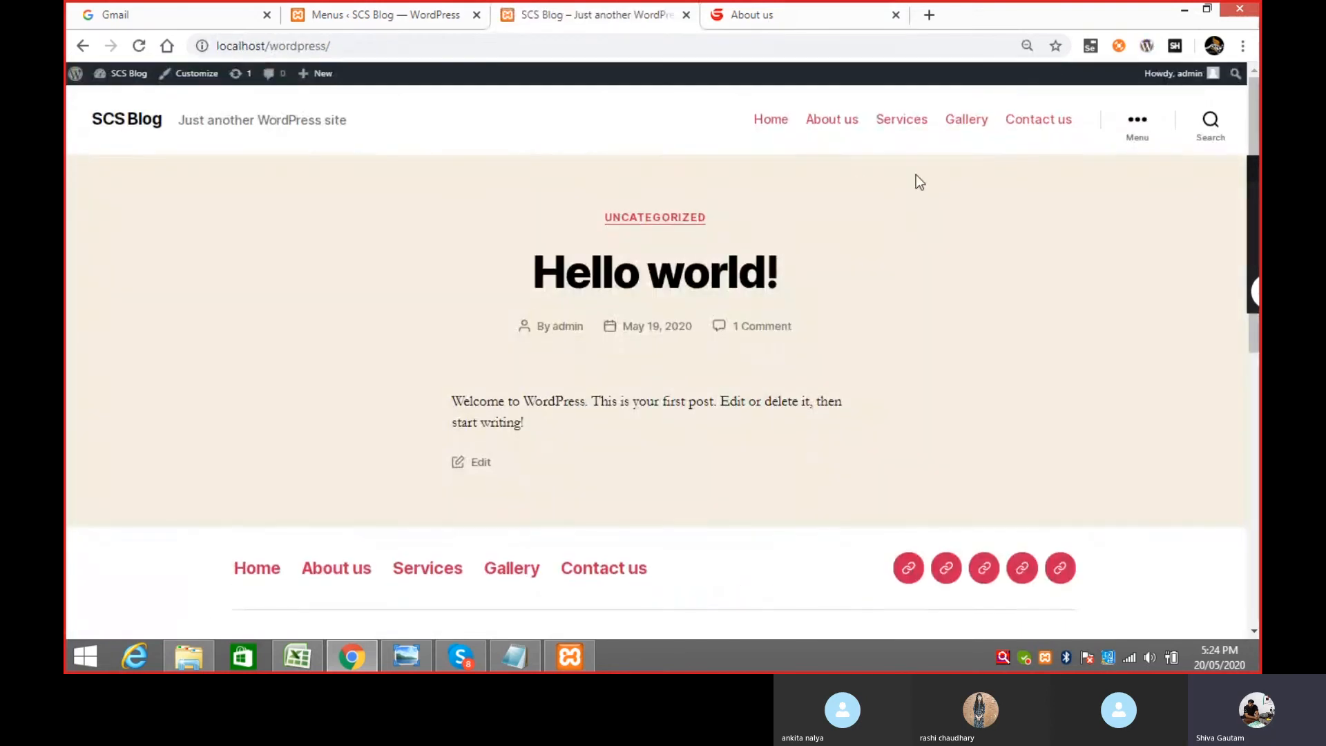
{"action": "scroll", "coordinate": [916, 184], "scroll_direction": "down", "scroll_amount": 3}
{"action": "left_click", "coordinate": [415, 15]}
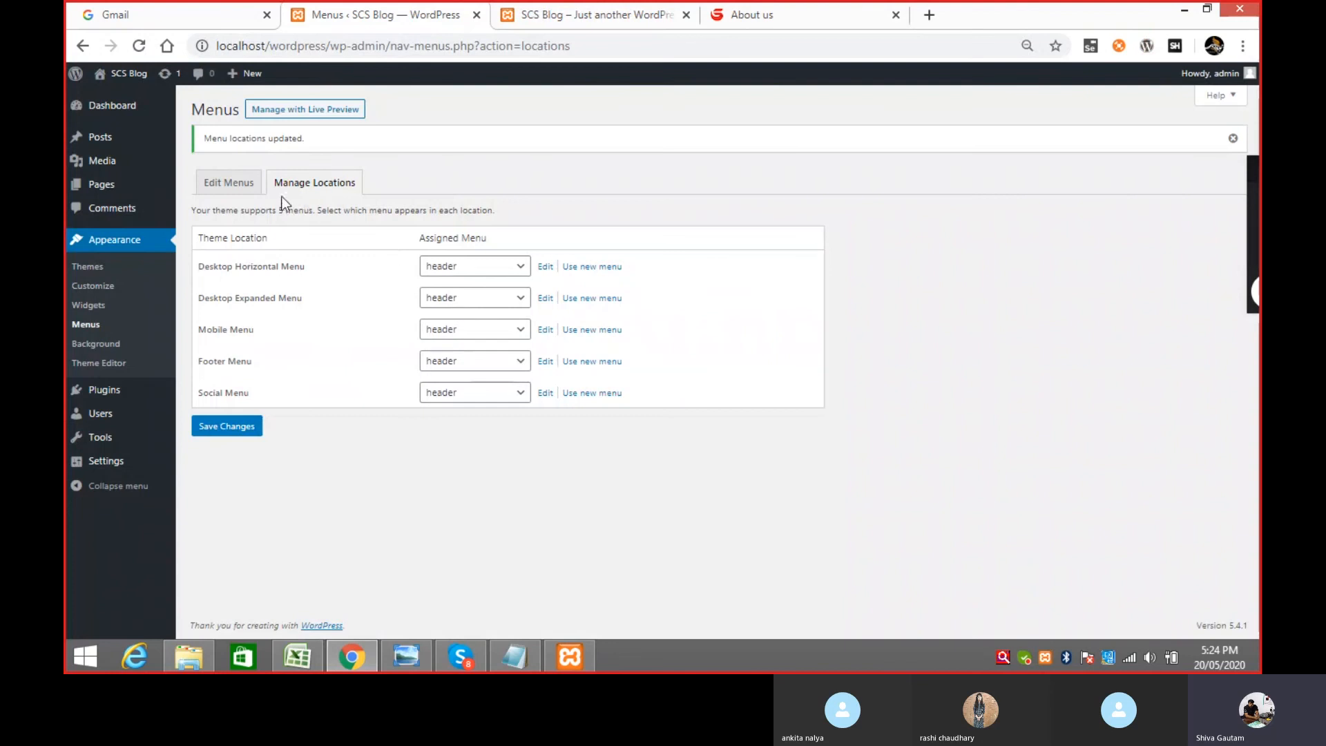
{"action": "left_click", "coordinate": [221, 184]}
{"action": "scroll", "coordinate": [783, 384], "scroll_direction": "down", "scroll_amount": 2}
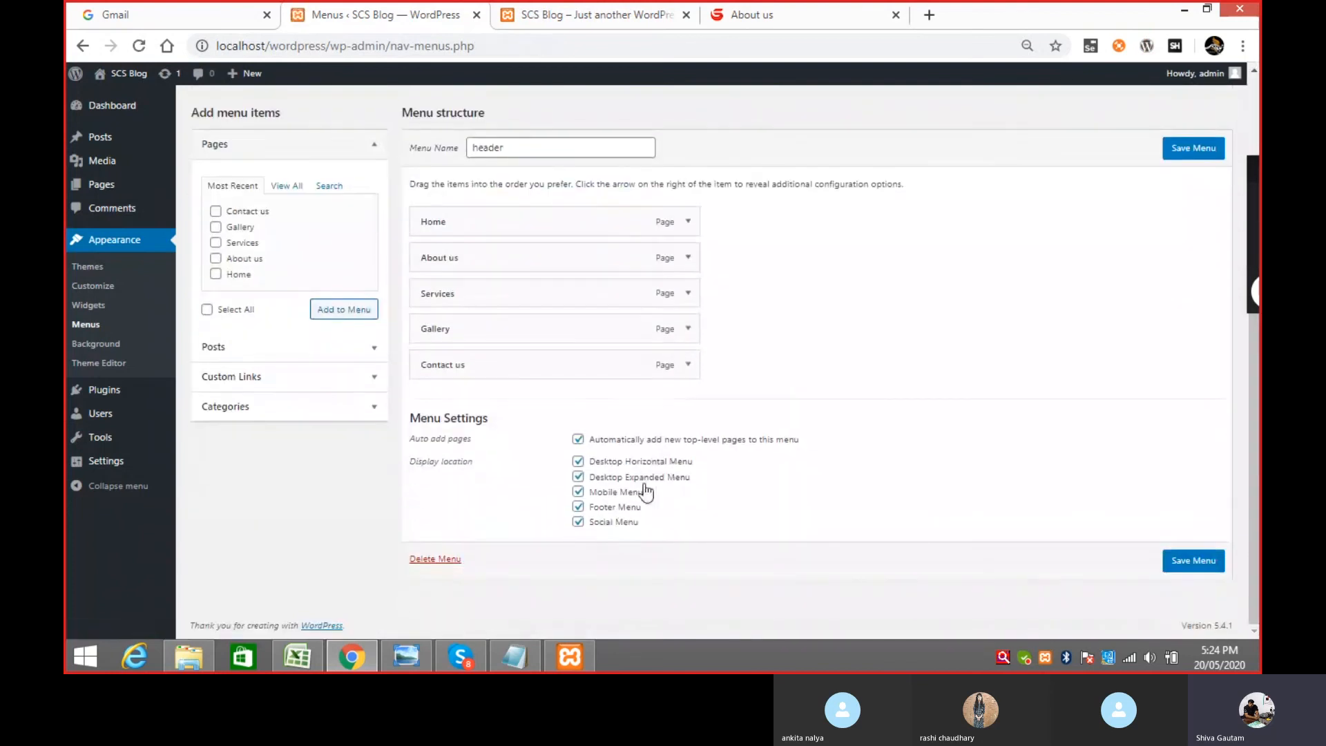
{"action": "left_click", "coordinate": [752, 14]}
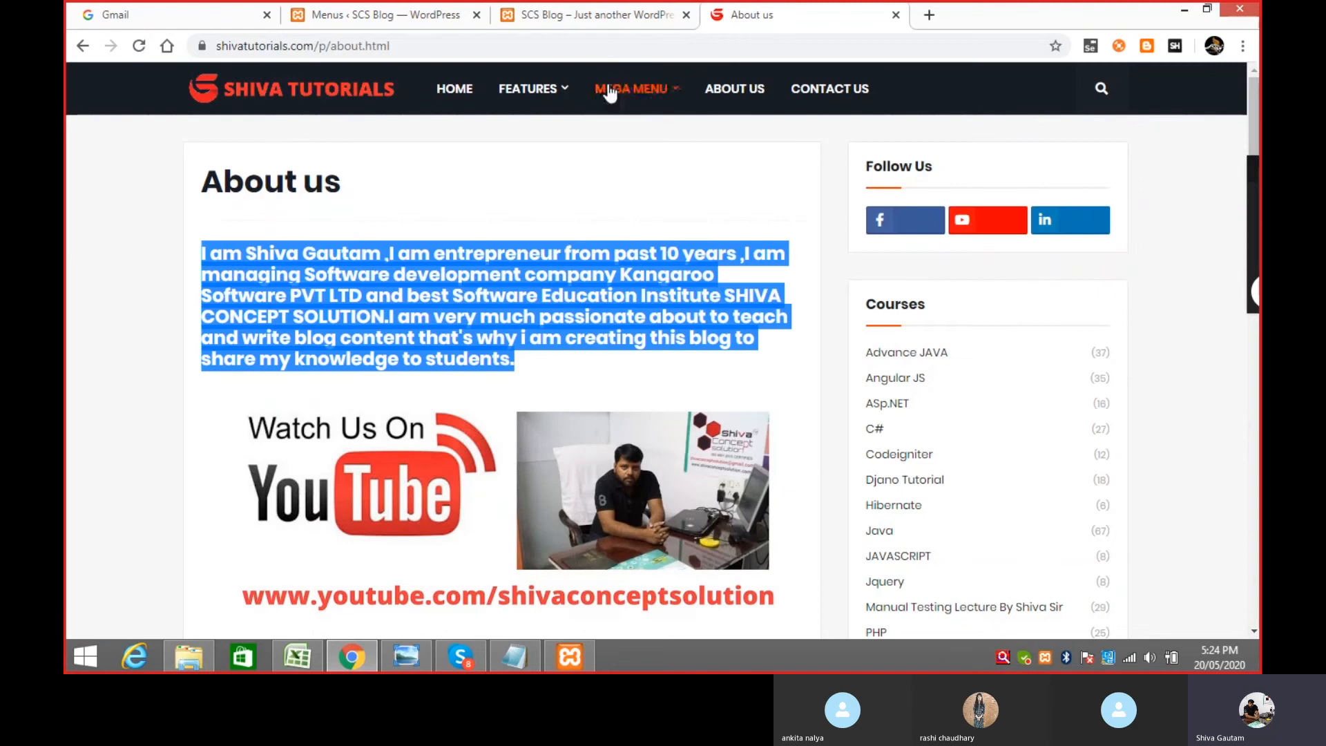
{"action": "left_click", "coordinate": [594, 13]}
{"action": "scroll", "coordinate": [759, 276], "scroll_direction": "down", "scroll_amount": 5}
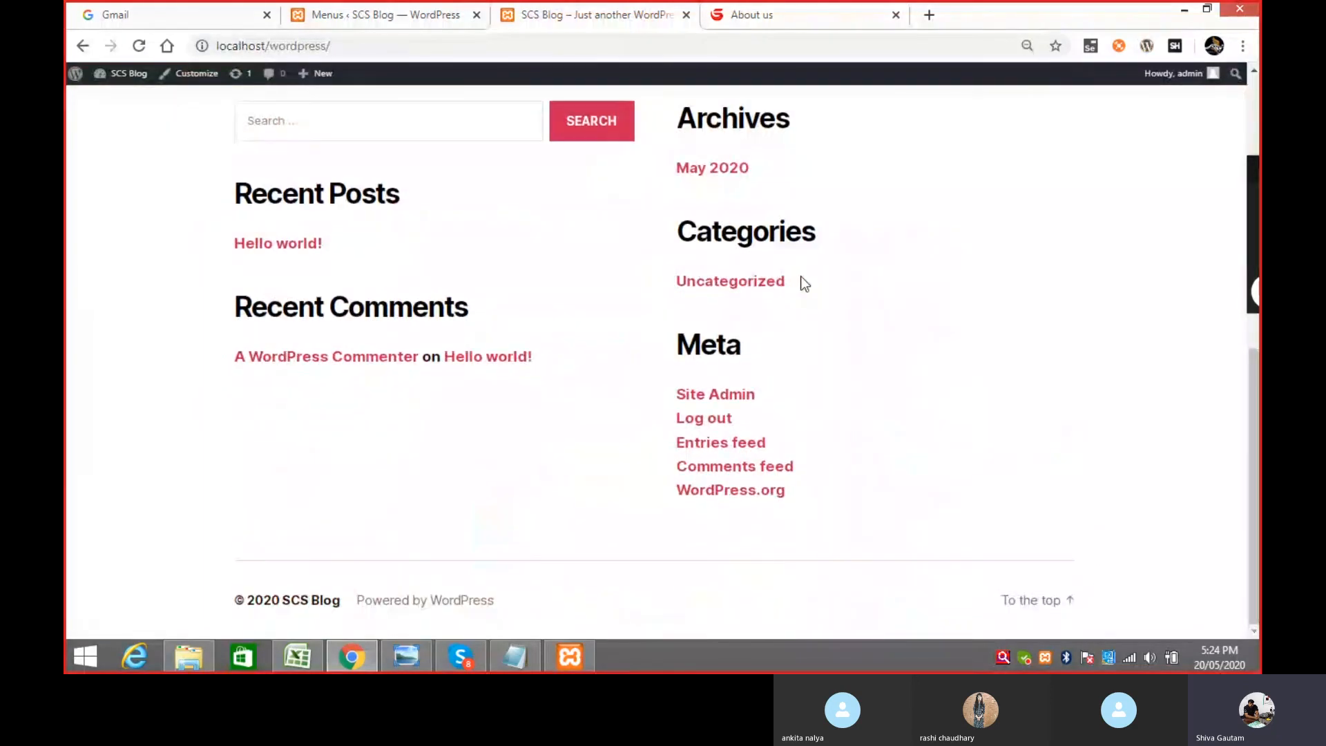
{"action": "scroll", "coordinate": [800, 284], "scroll_direction": "up", "scroll_amount": 10}
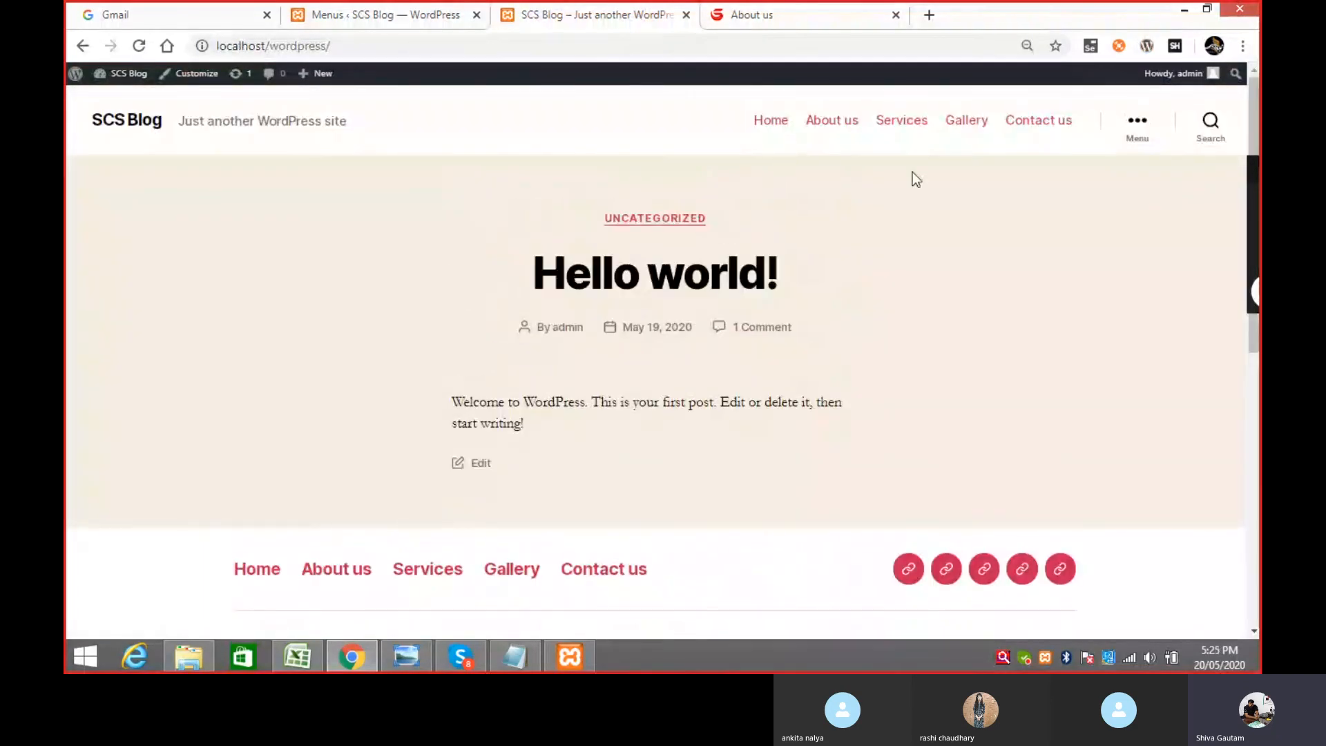
- Remove the header menu from the Mobile, Footer and Social locations and save the menu
{"action": "left_click", "coordinate": [409, 12]}
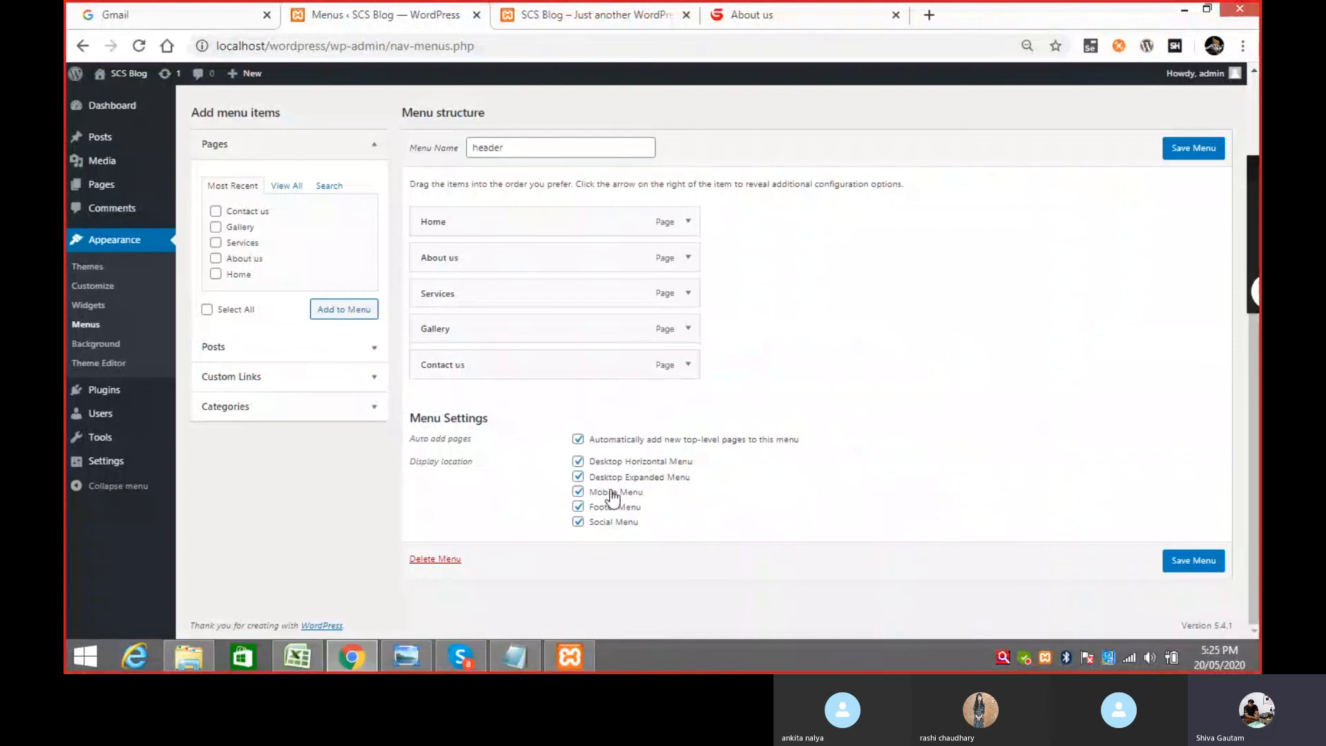
{"action": "left_click", "coordinate": [581, 523]}
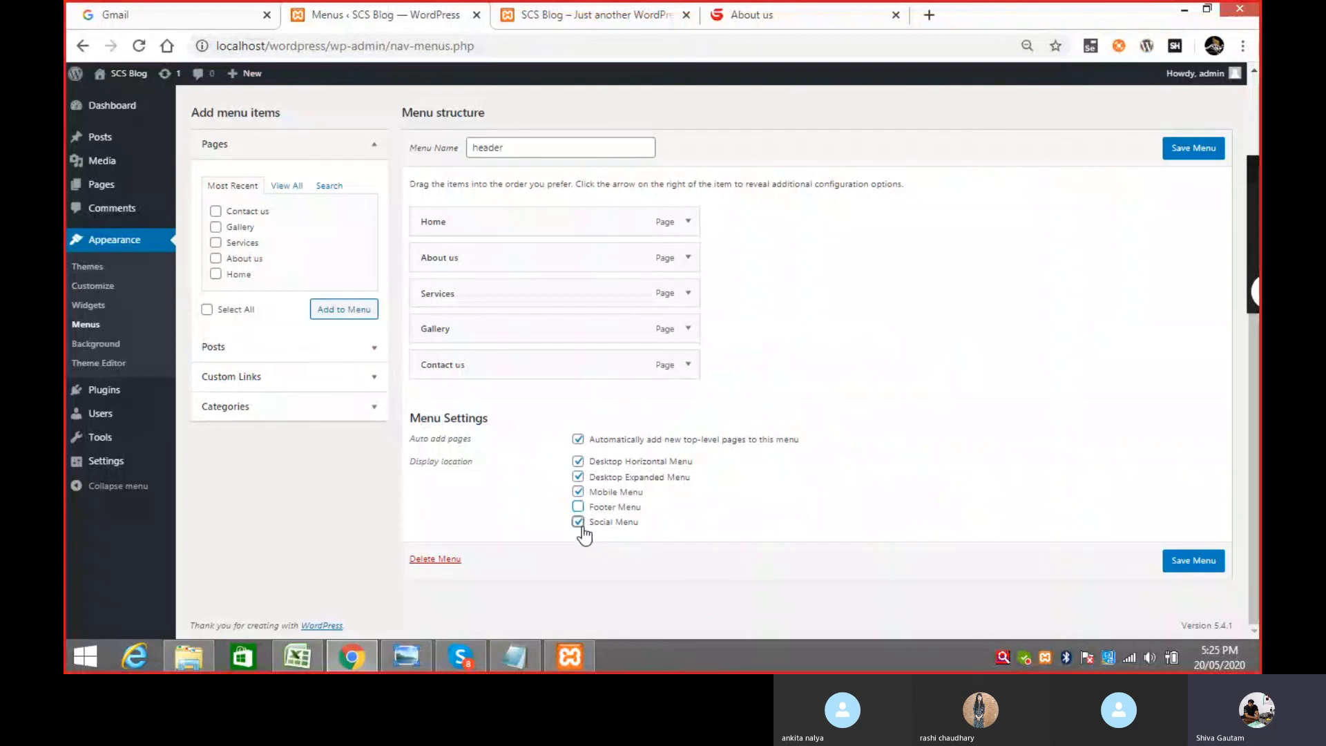
{"action": "left_click", "coordinate": [578, 492]}
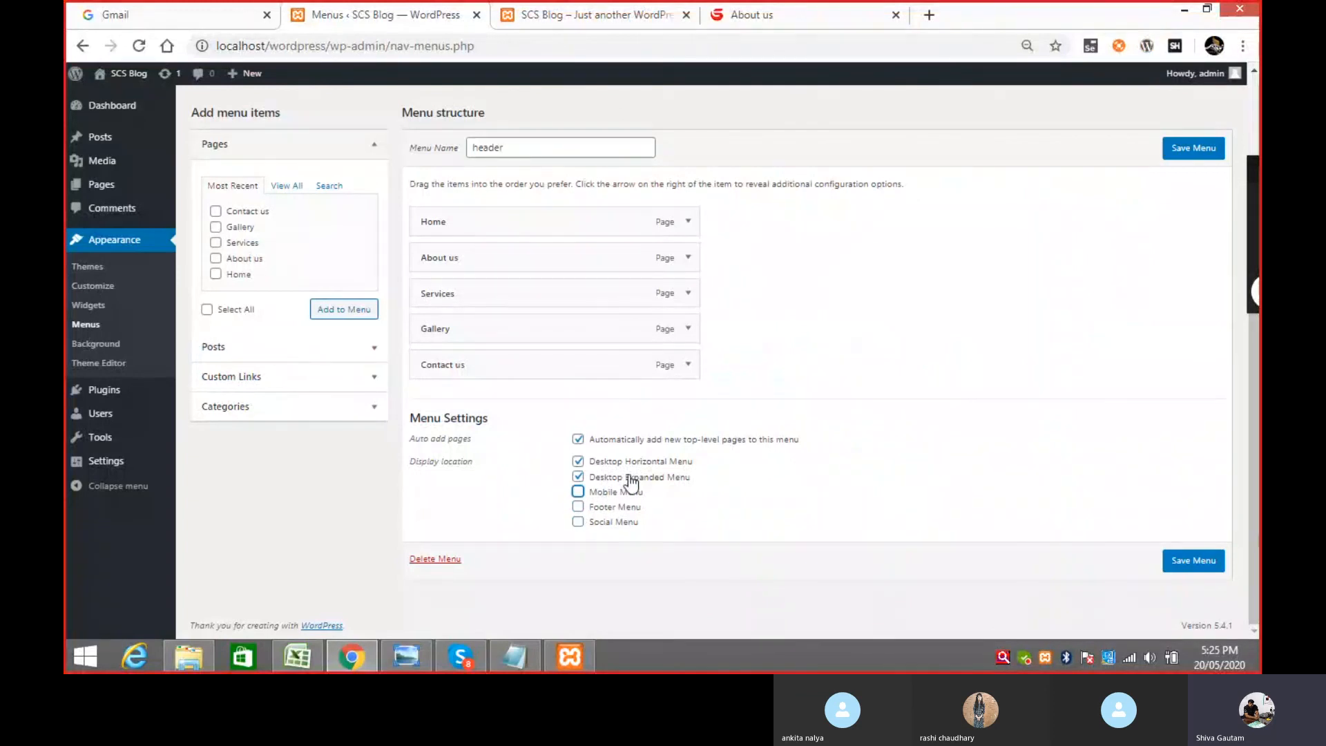
{"action": "left_click", "coordinate": [1193, 563]}
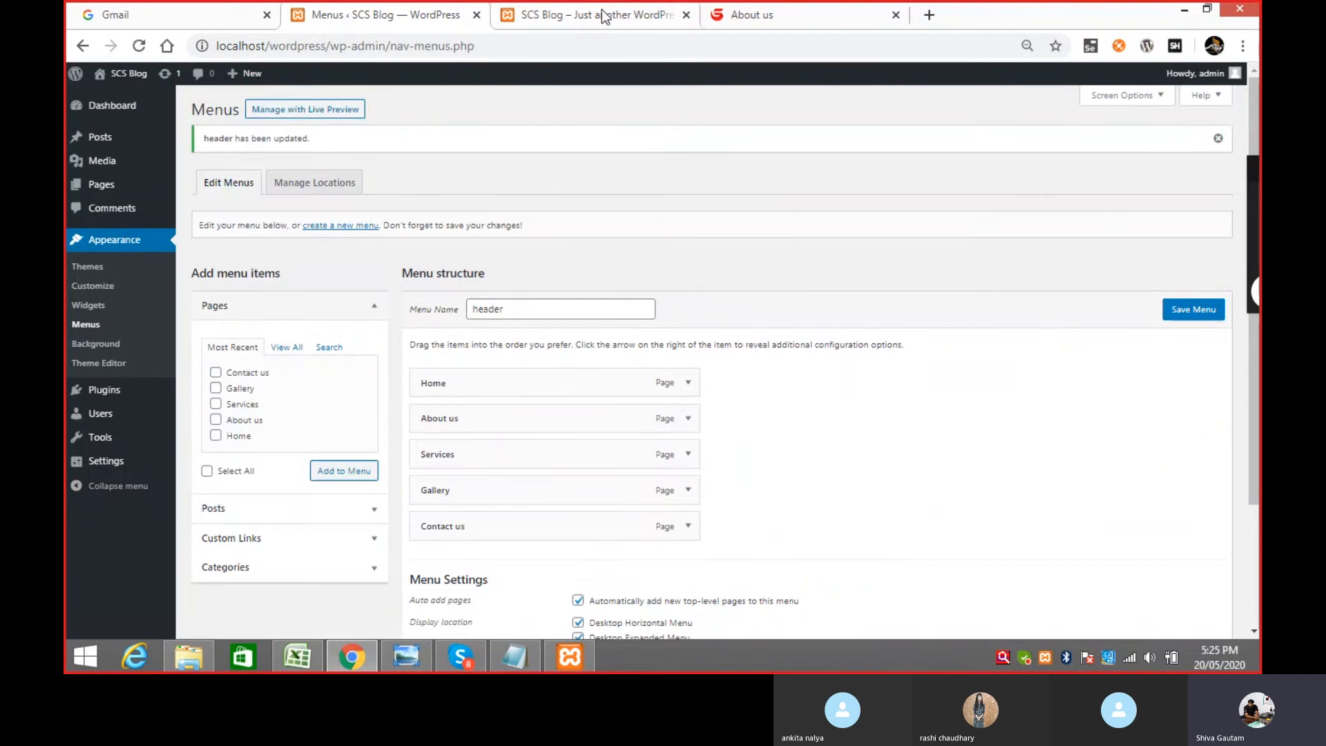
- Reload the SCS Blog front page and review the header menu's items and display locations in the admin
{"action": "left_click", "coordinate": [602, 9]}
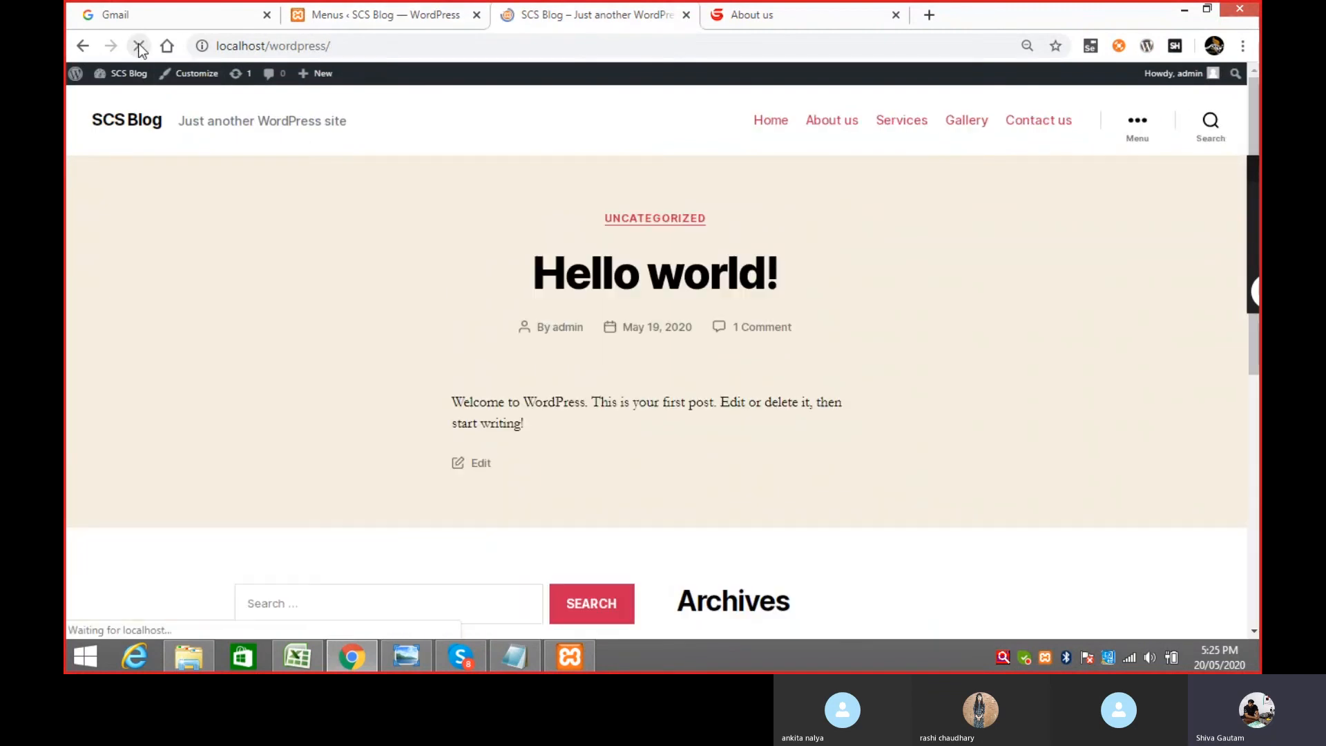
{"action": "left_click", "coordinate": [435, 15]}
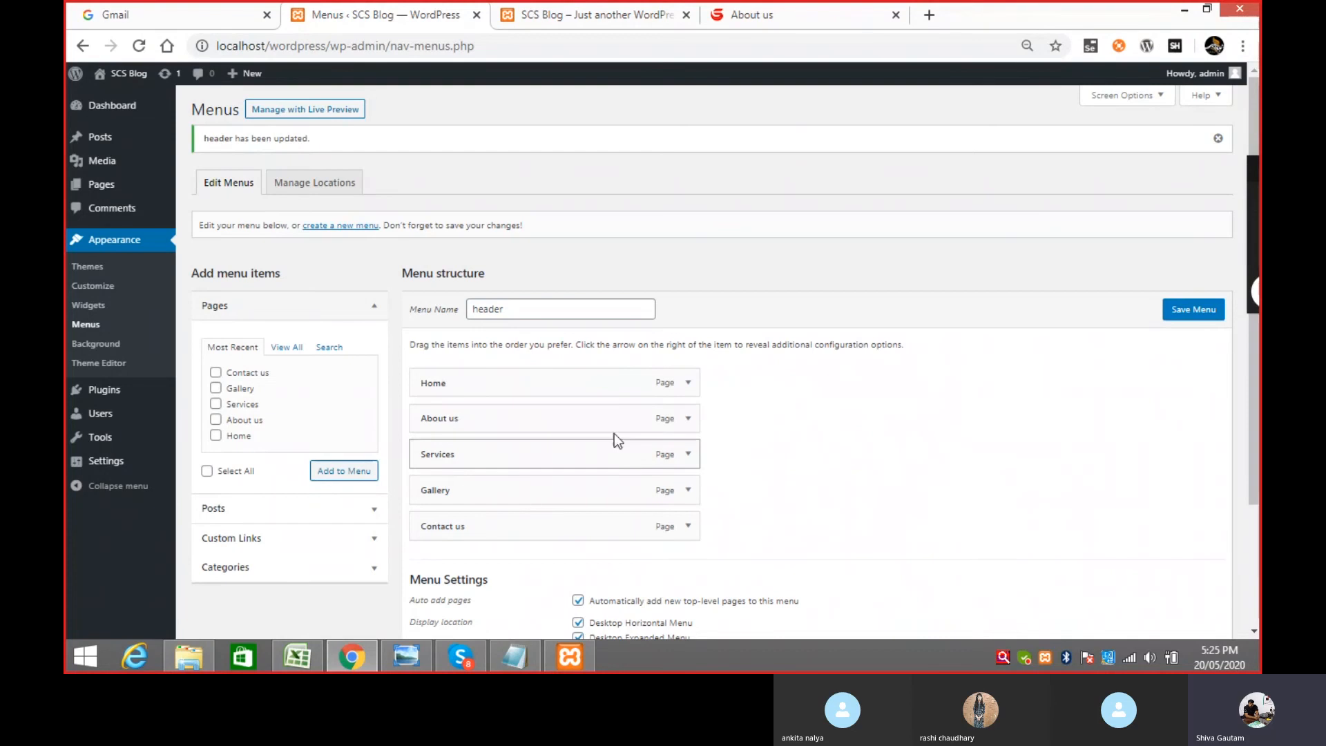
{"action": "scroll", "coordinate": [1027, 426], "scroll_direction": "down", "scroll_amount": 3}
{"action": "scroll", "coordinate": [1026, 426], "scroll_direction": "up", "scroll_amount": 2}
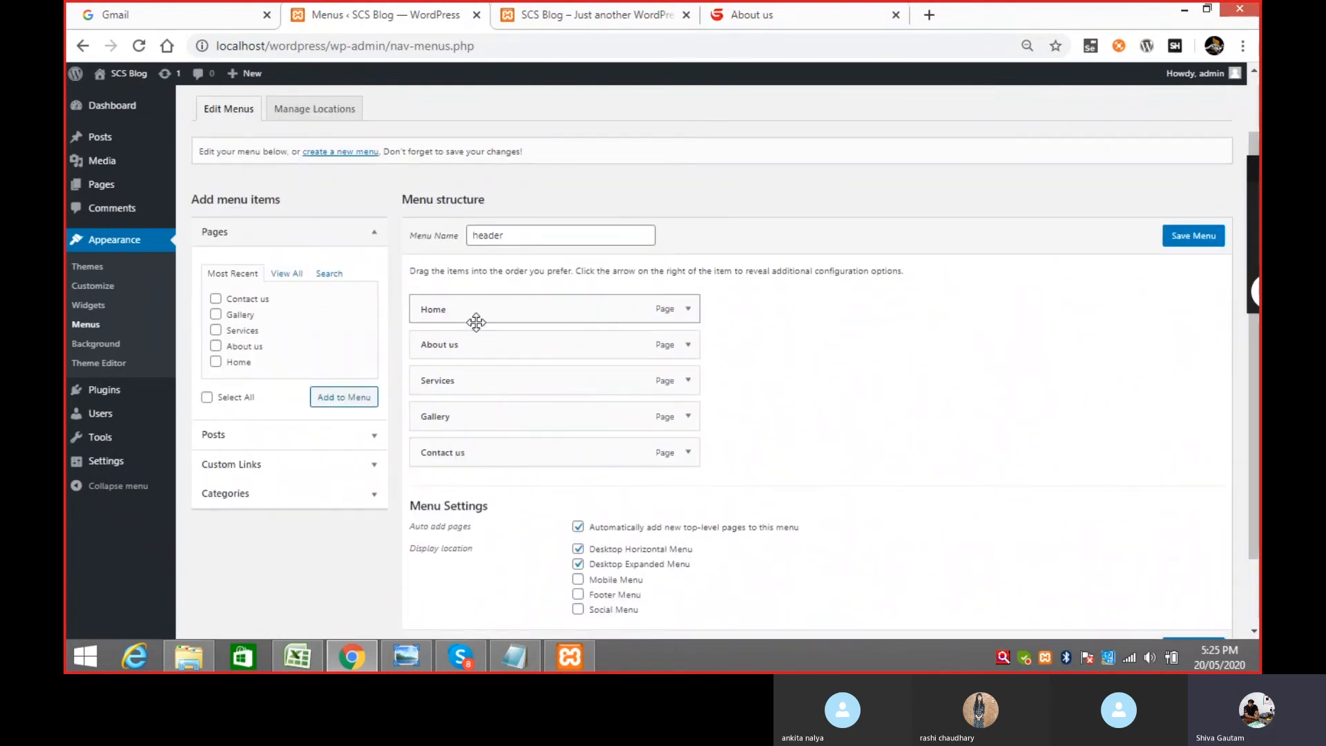
- Open and close the expanded menu on the SCS Blog site, and visit About us from the header navigation
{"action": "left_click", "coordinate": [788, 16]}
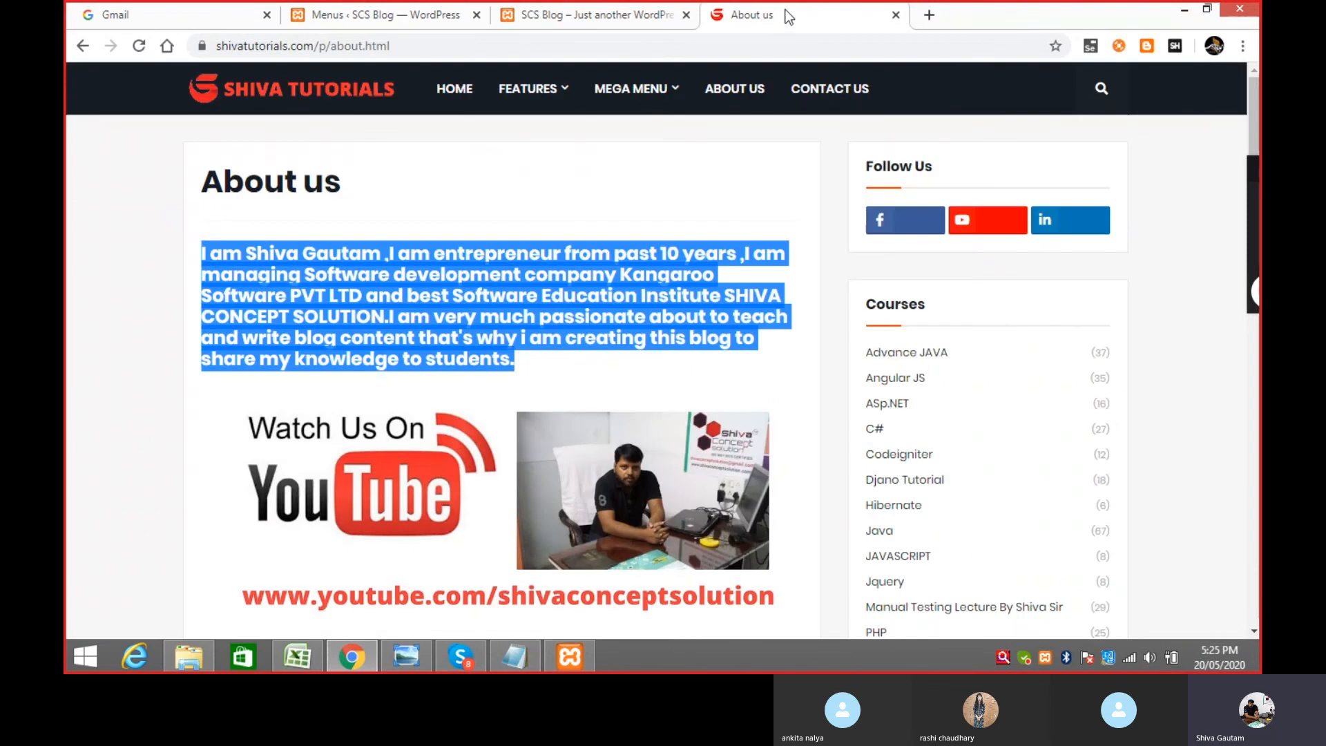
{"action": "left_click", "coordinate": [594, 15]}
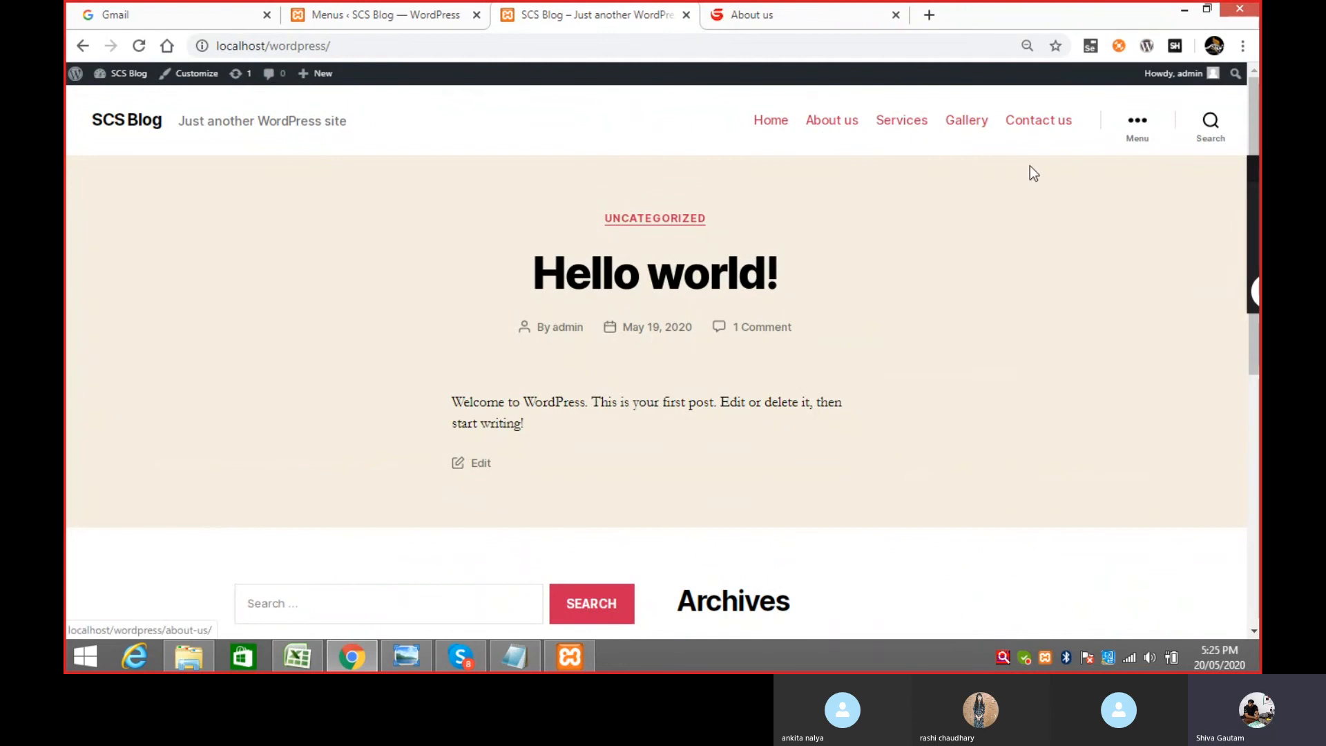
{"action": "left_click", "coordinate": [1140, 131]}
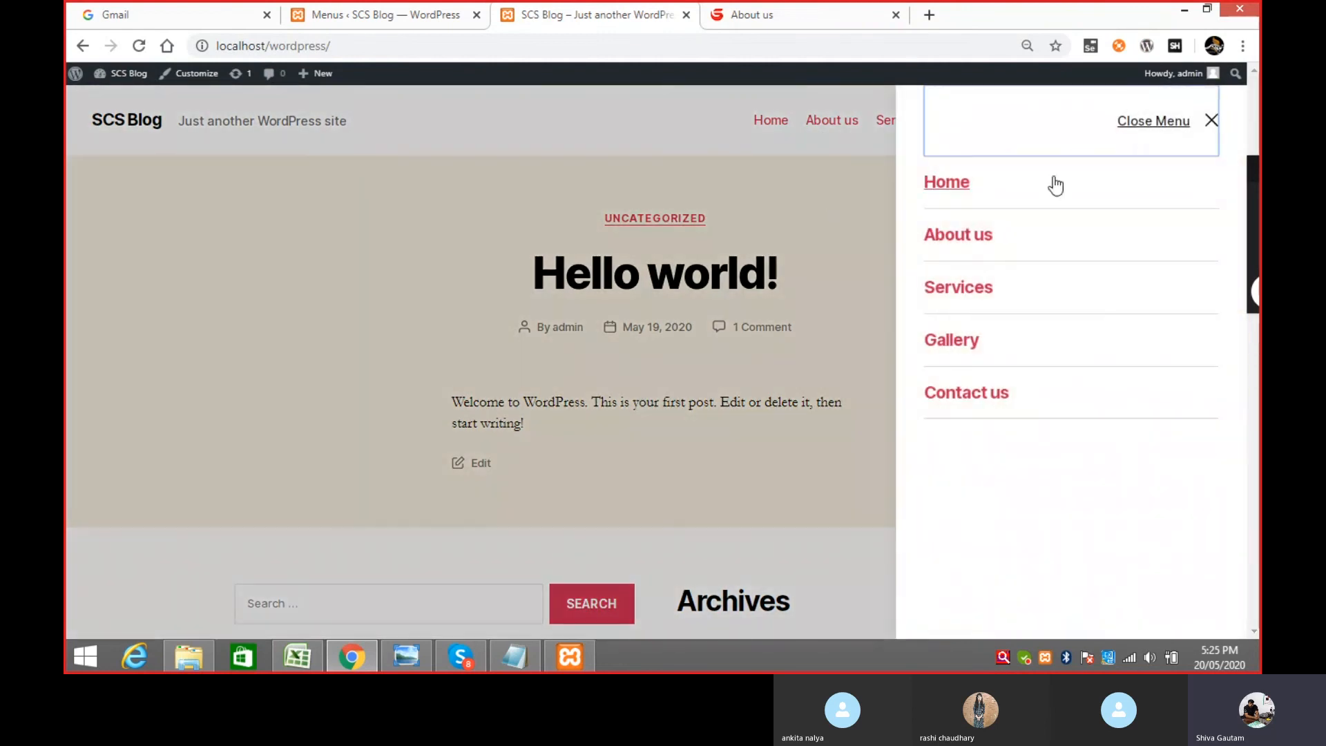
{"action": "left_click", "coordinate": [1211, 128]}
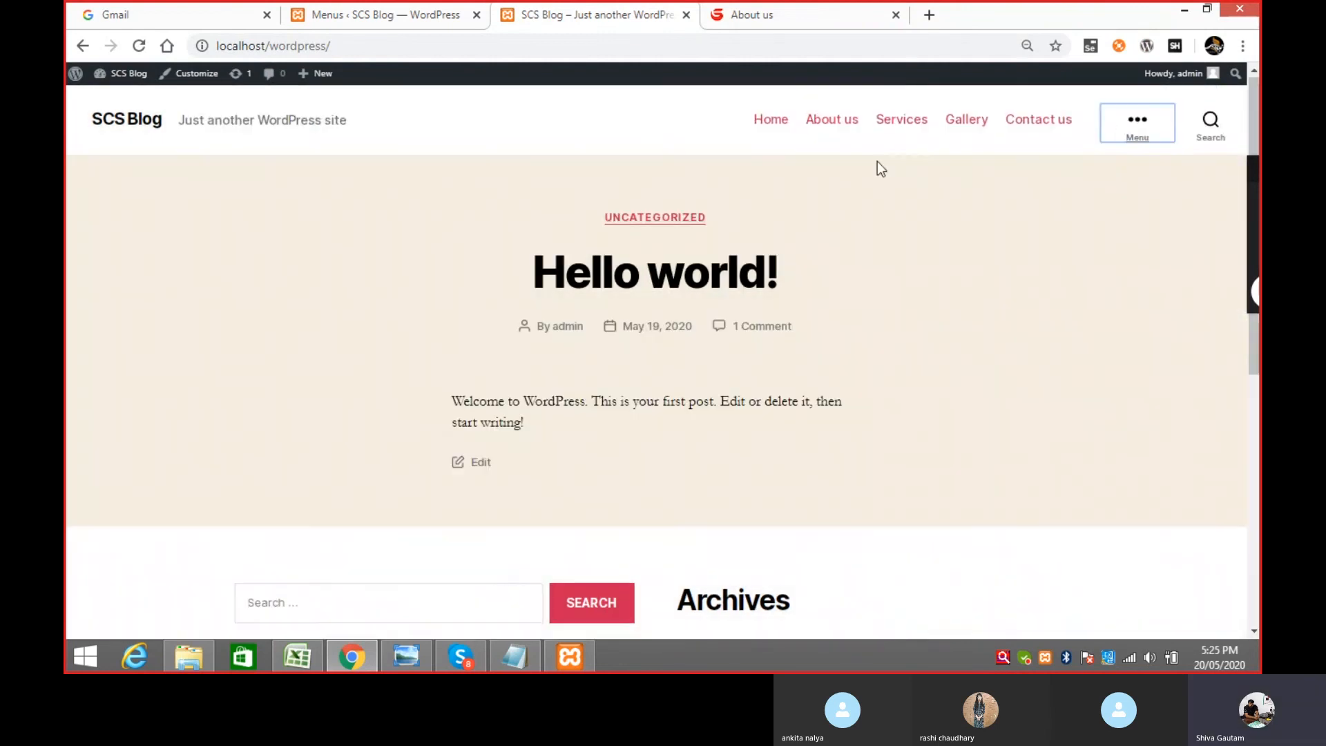
{"action": "left_click", "coordinate": [829, 123]}
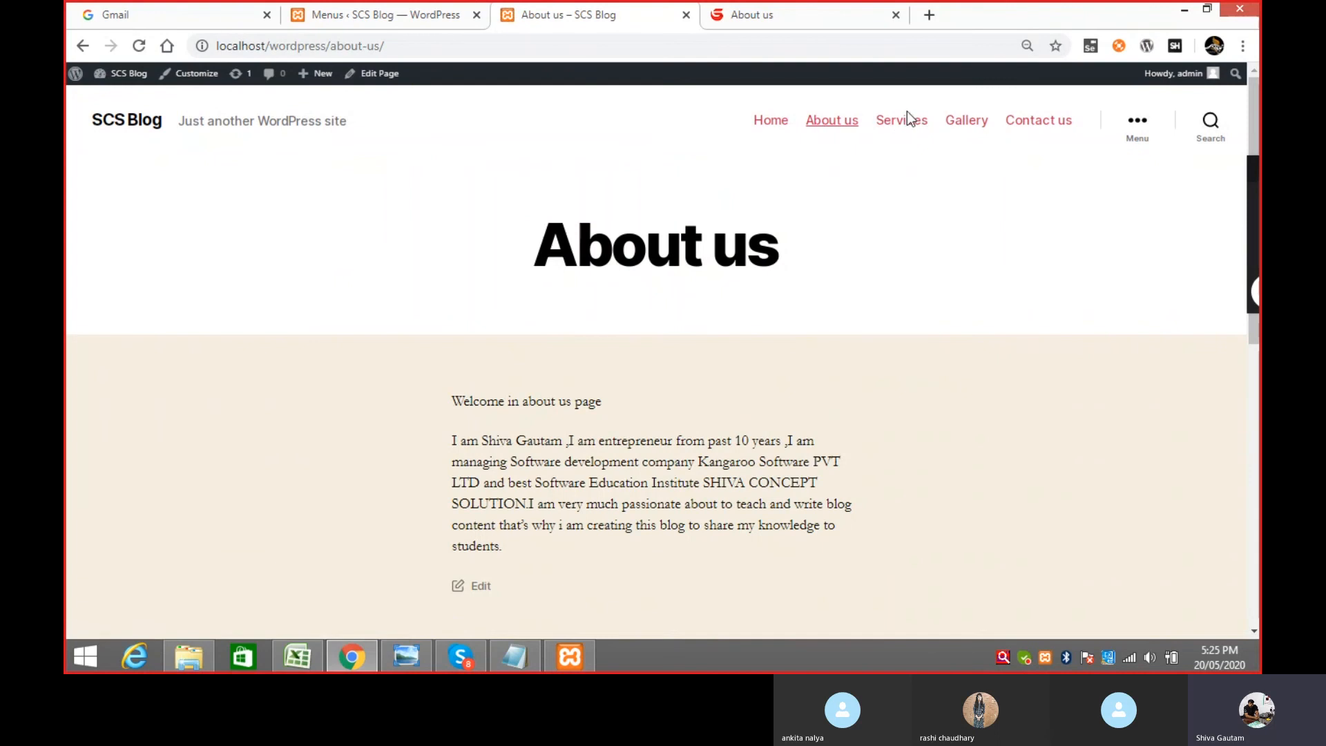
- Test the Services, Gallery, Contact us and Home links in the SCS Blog header, looking over the Gallery and Home page contents
{"action": "left_click", "coordinate": [903, 122]}
{"action": "left_click", "coordinate": [968, 124]}
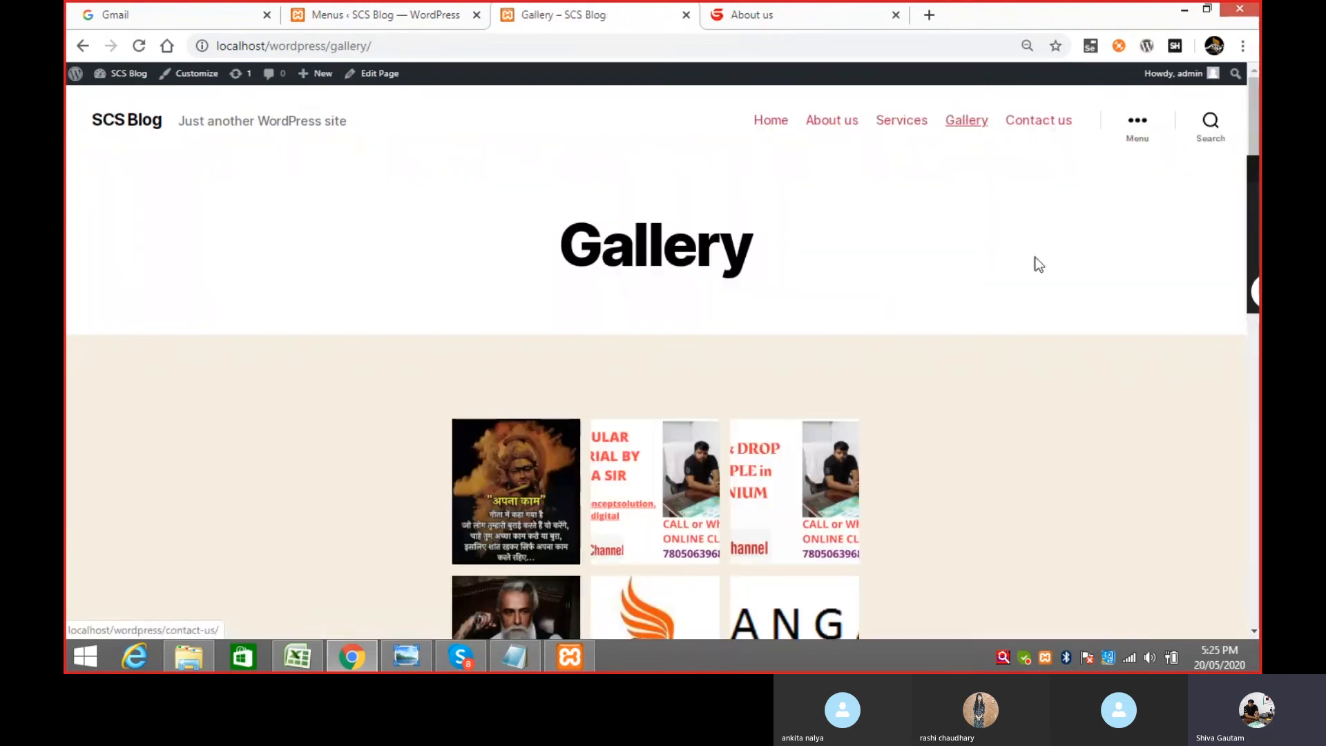
{"action": "scroll", "coordinate": [938, 299], "scroll_direction": "down", "scroll_amount": 6}
{"action": "scroll", "coordinate": [941, 305], "scroll_direction": "up", "scroll_amount": 6}
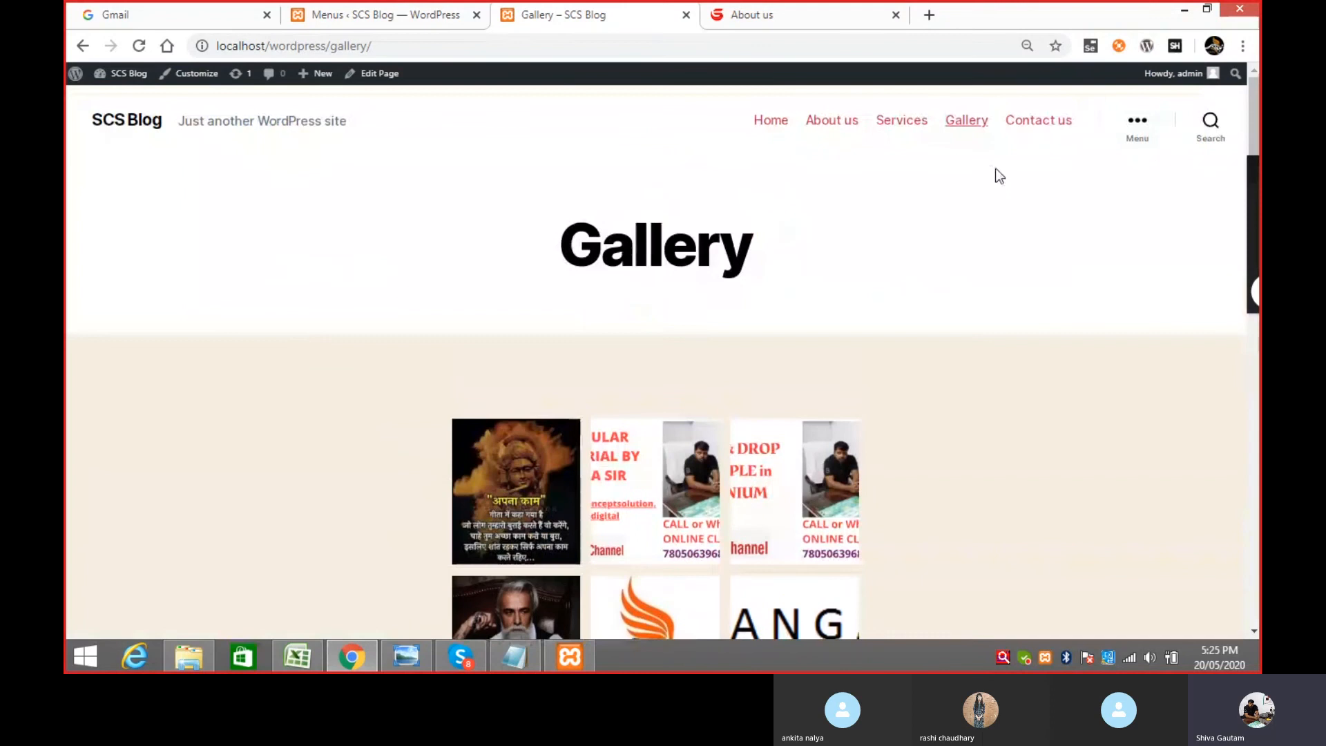
{"action": "left_click", "coordinate": [1042, 123]}
{"action": "left_click", "coordinate": [769, 125]}
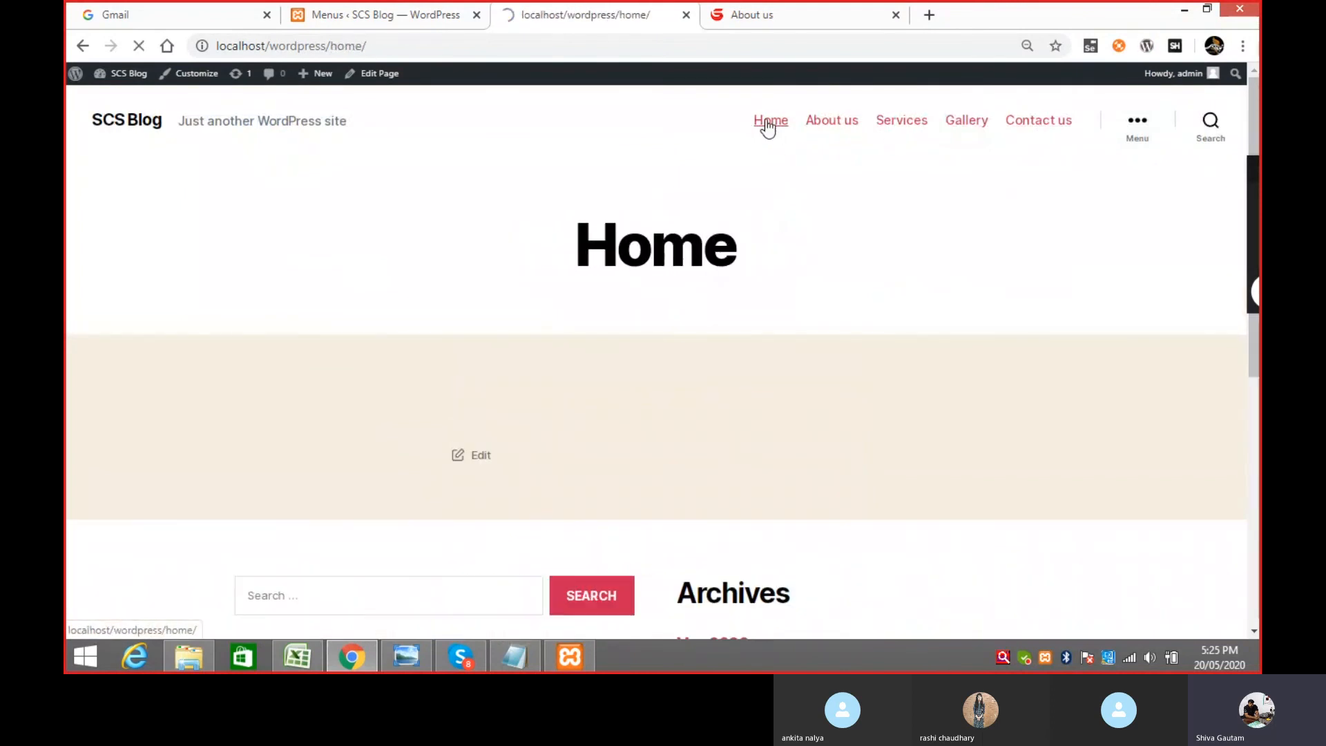
{"action": "scroll", "coordinate": [437, 417], "scroll_direction": "down", "scroll_amount": 4}
{"action": "scroll", "coordinate": [725, 377], "scroll_direction": "up", "scroll_amount": 2}
{"action": "scroll", "coordinate": [725, 377], "scroll_direction": "up", "scroll_amount": 2}
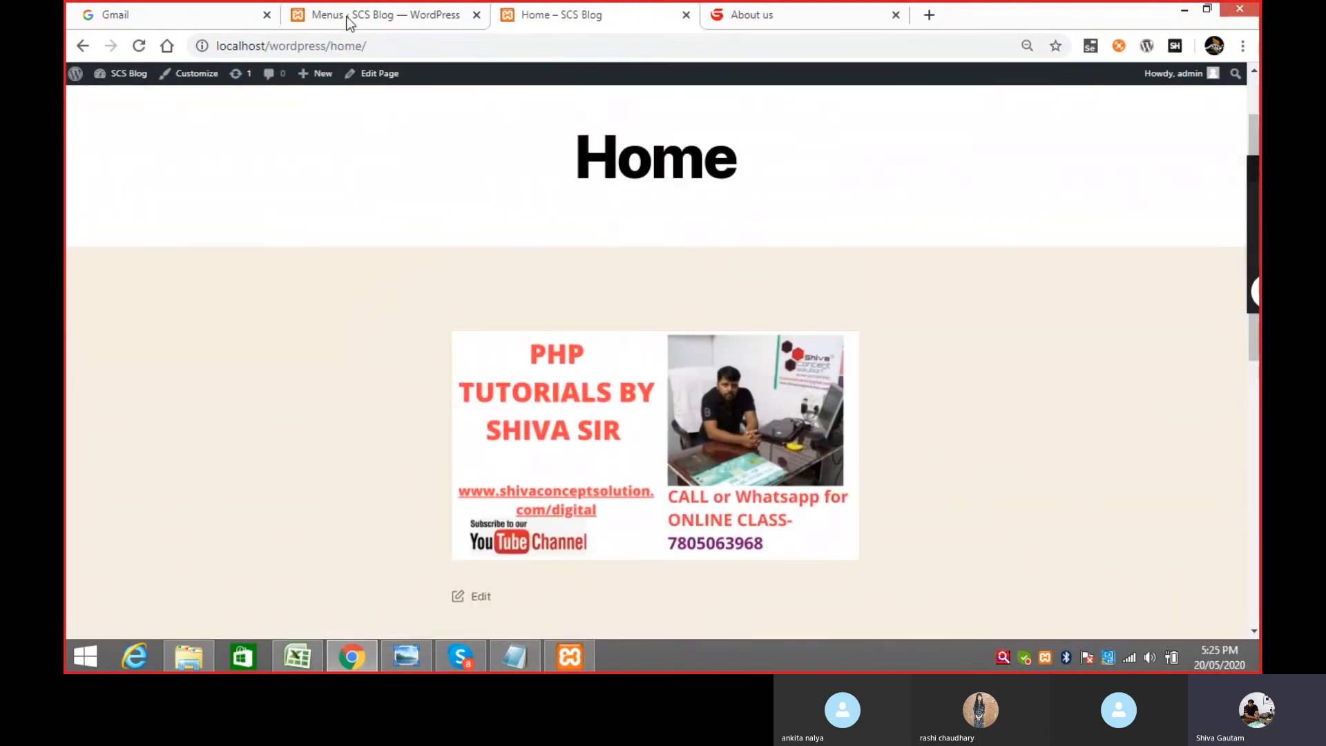
- Open the Home page for editing from the admin's Pages list and select its image block
{"action": "left_click", "coordinate": [352, 15]}
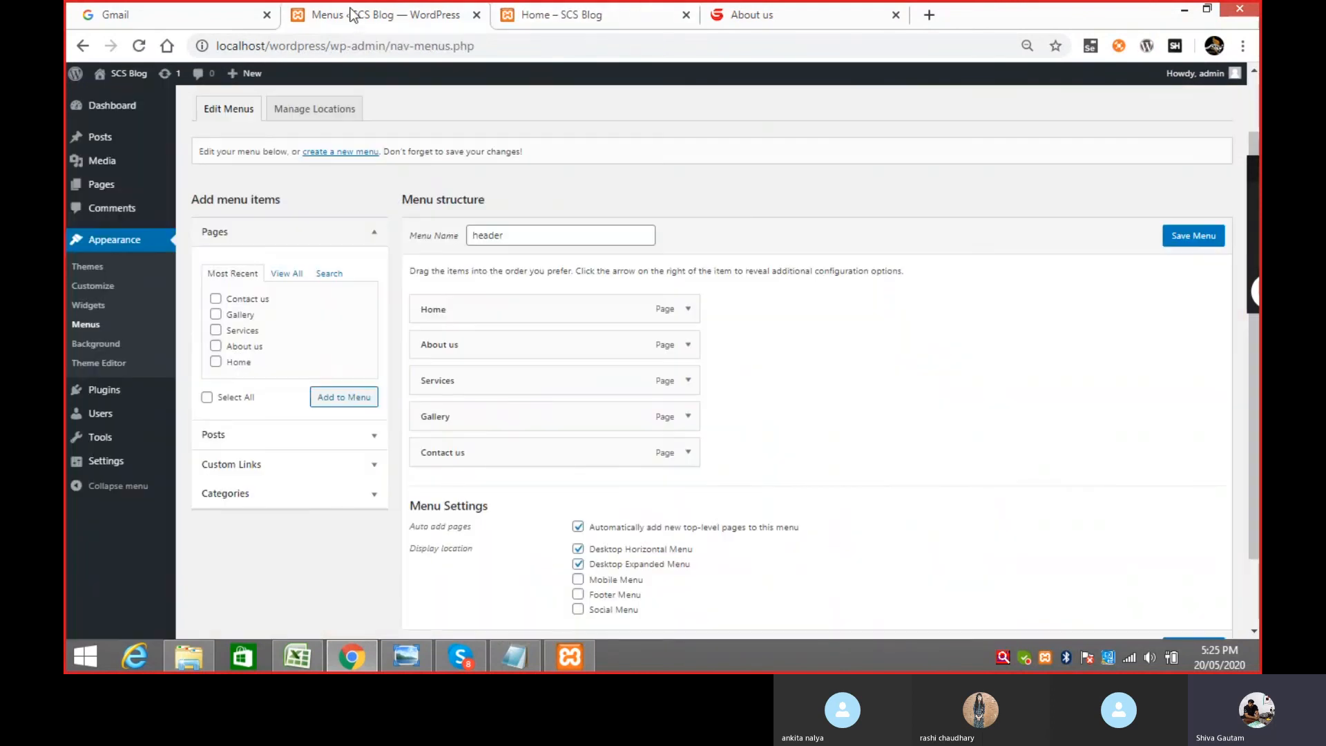
{"action": "left_click", "coordinate": [104, 185]}
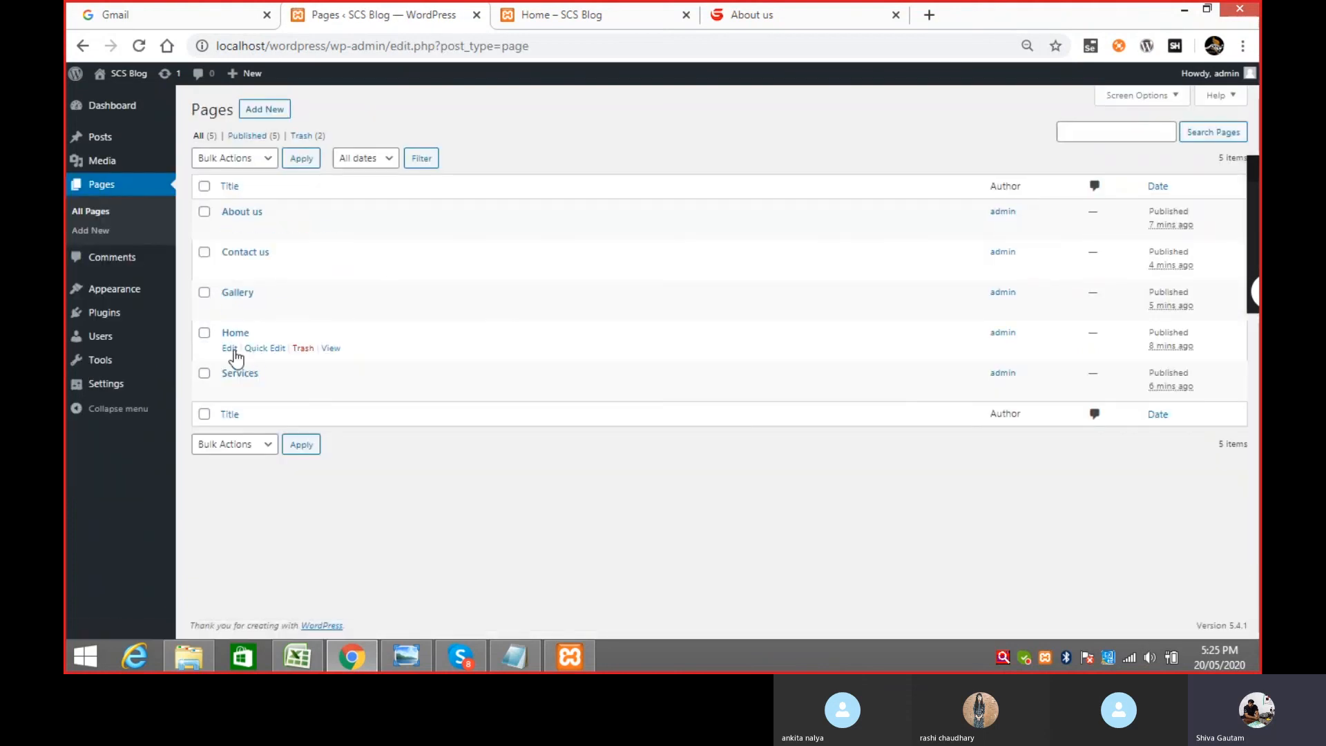
{"action": "left_click", "coordinate": [230, 349]}
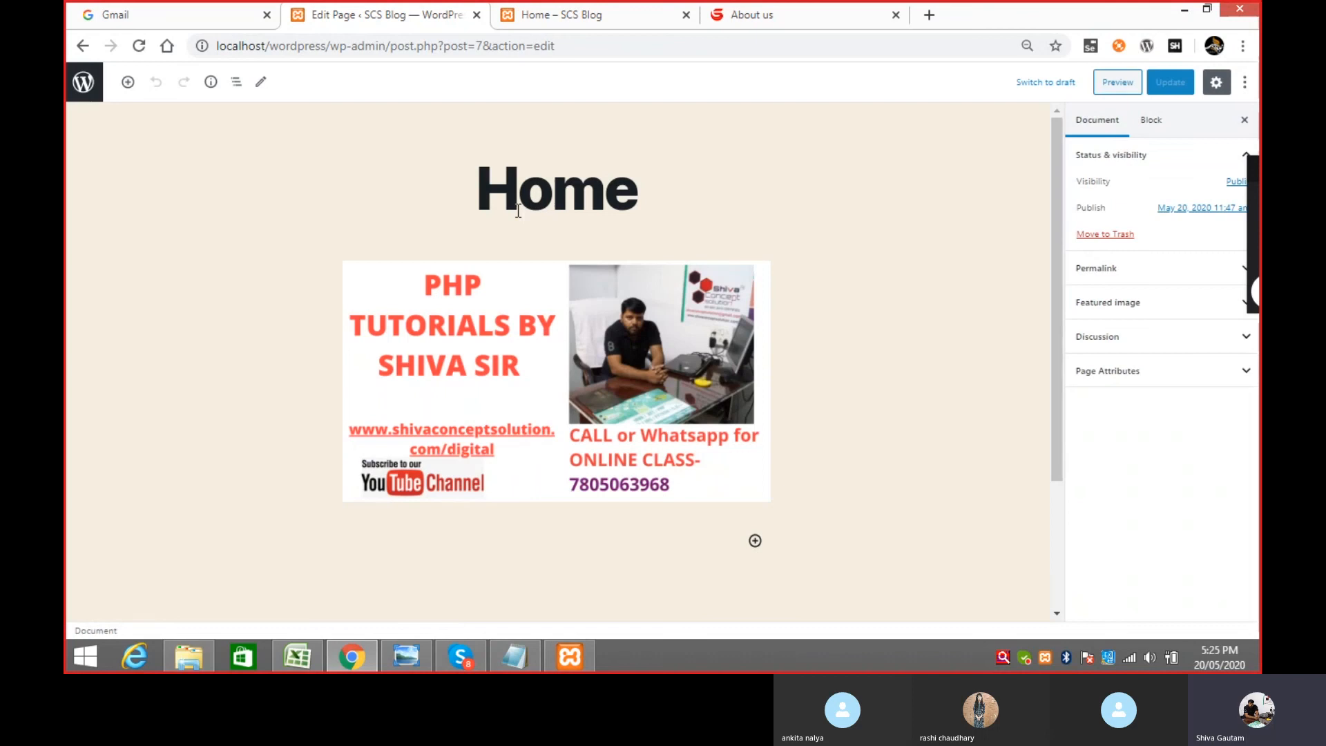
{"action": "left_click", "coordinate": [527, 343]}
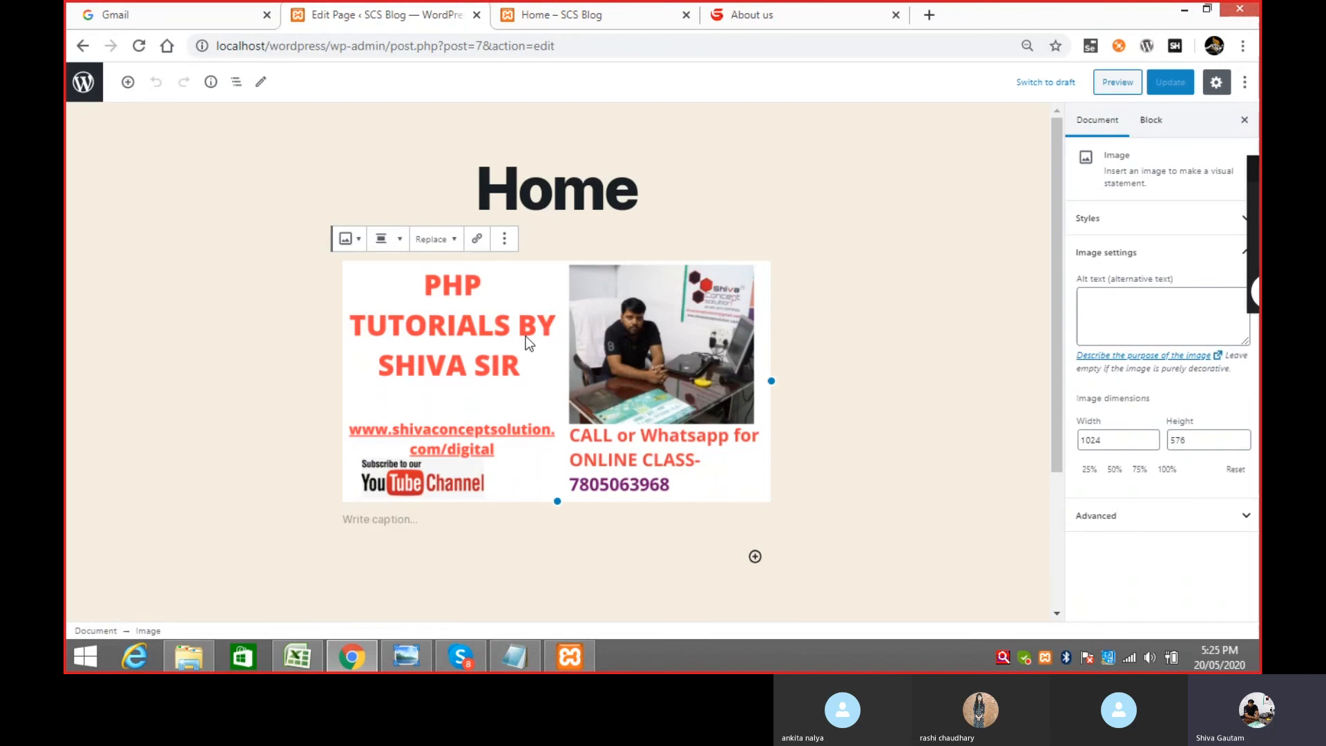
{"action": "scroll", "coordinate": [808, 393], "scroll_direction": "down", "scroll_amount": 3}
{"action": "scroll", "coordinate": [808, 394], "scroll_direction": "up", "scroll_amount": 3}
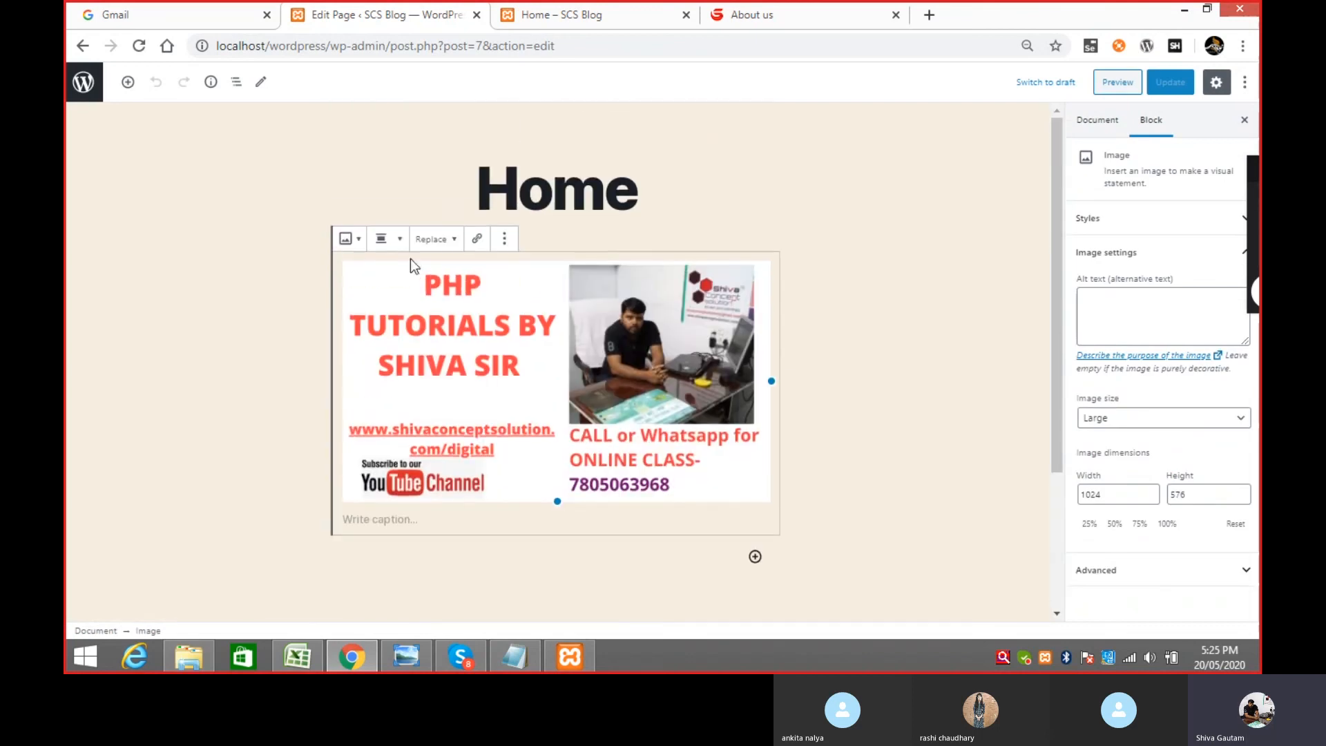
- Add a paragraph block below the Home page image with the entrepreneur introduction naming Kangaroo Software PVT LTD and SHIVA CONCEPT SOLUTION, and update the page
{"action": "left_click", "coordinate": [134, 89]}
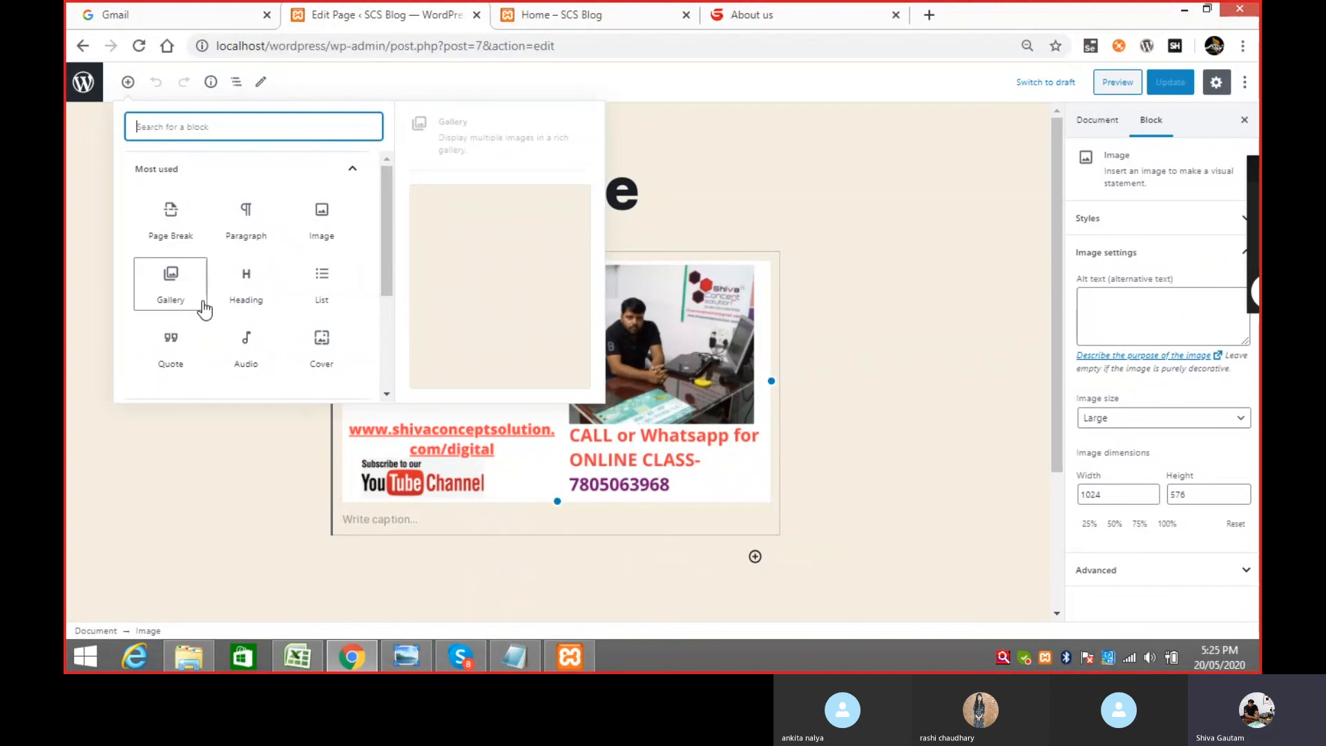
{"action": "left_click", "coordinate": [246, 217]}
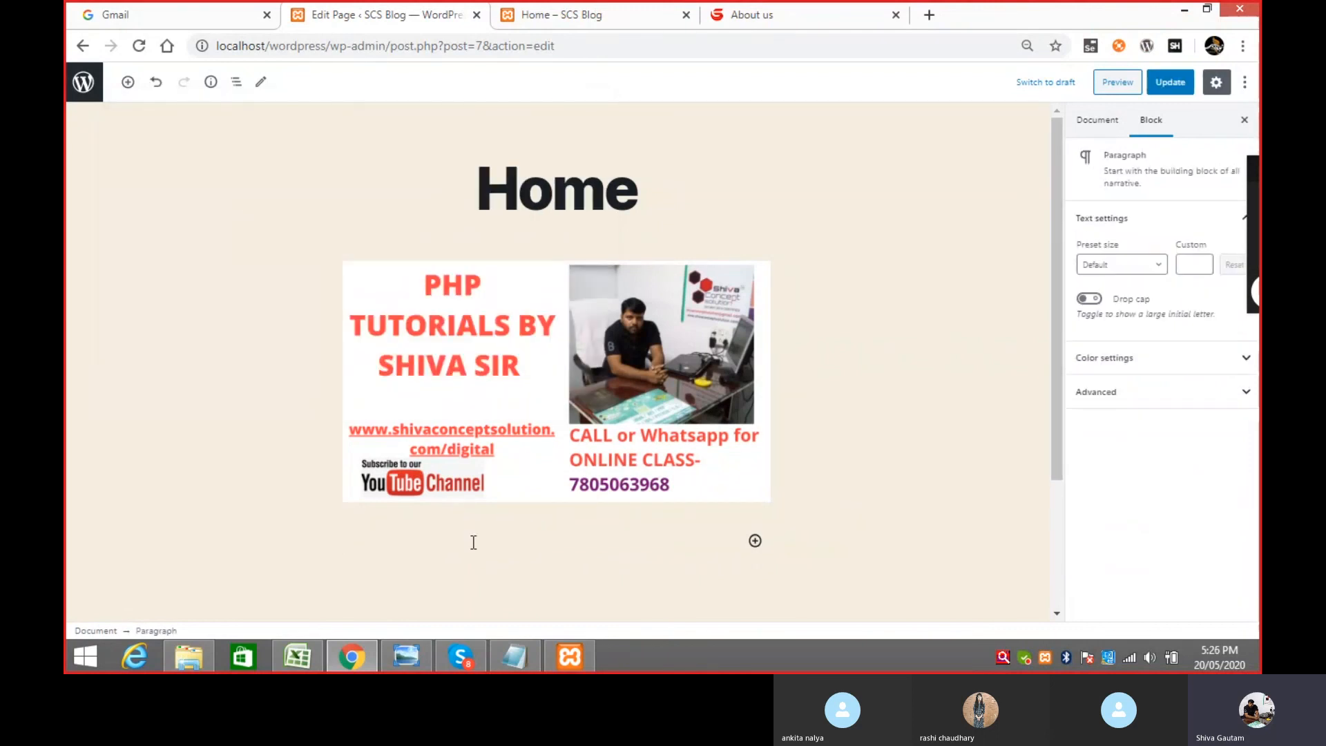
{"action": "type", "text": "I am Shiva Gautam ,I am entrepreneur from past 10 years ,I am managing Software development company Kangaroo Software PVT LTD and best Software Education Institute SHIVA CONCEPT SOLUTION.I am very much passionate about to teach and write blog content that's why i am creating this blog to share my knowledge to students."}
{"action": "left_click", "coordinate": [1170, 82]}
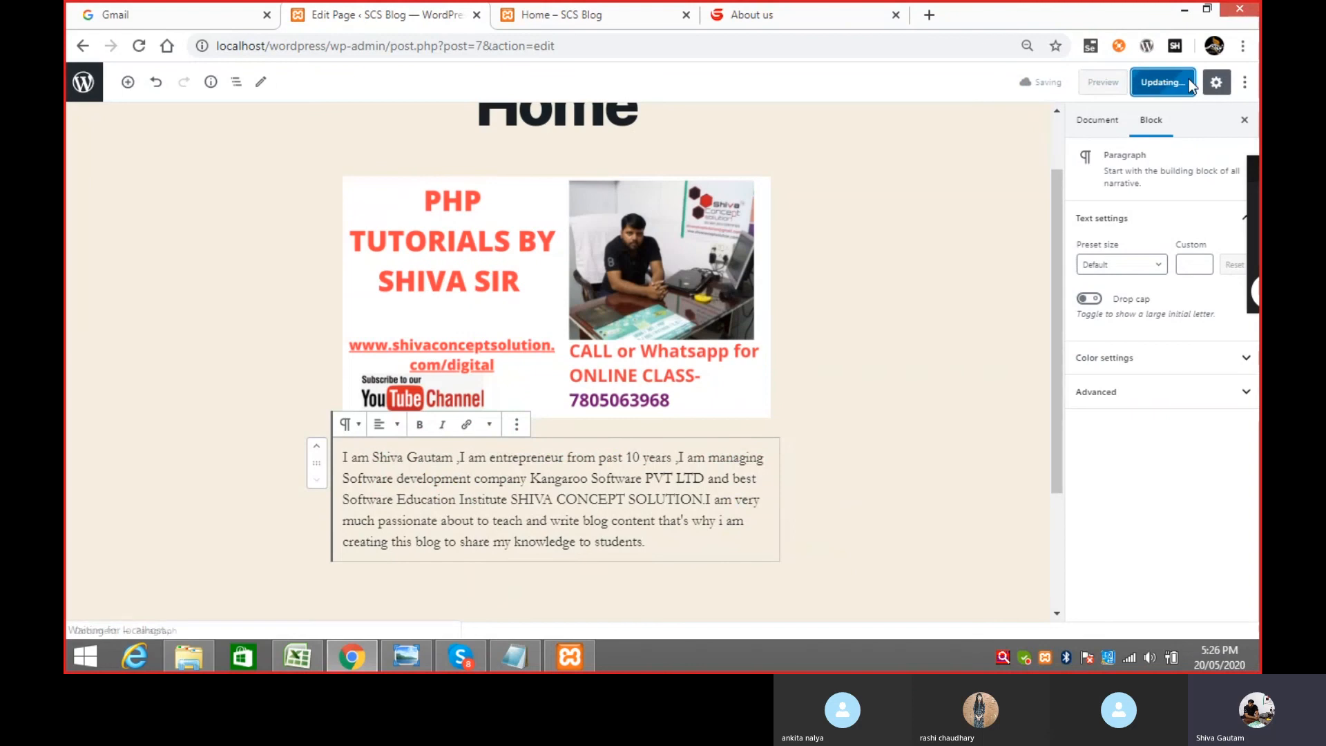
- Reload the published Home page and review the image and the paragraph below it
{"action": "left_click", "coordinate": [617, 18]}
{"action": "left_click", "coordinate": [139, 46]}
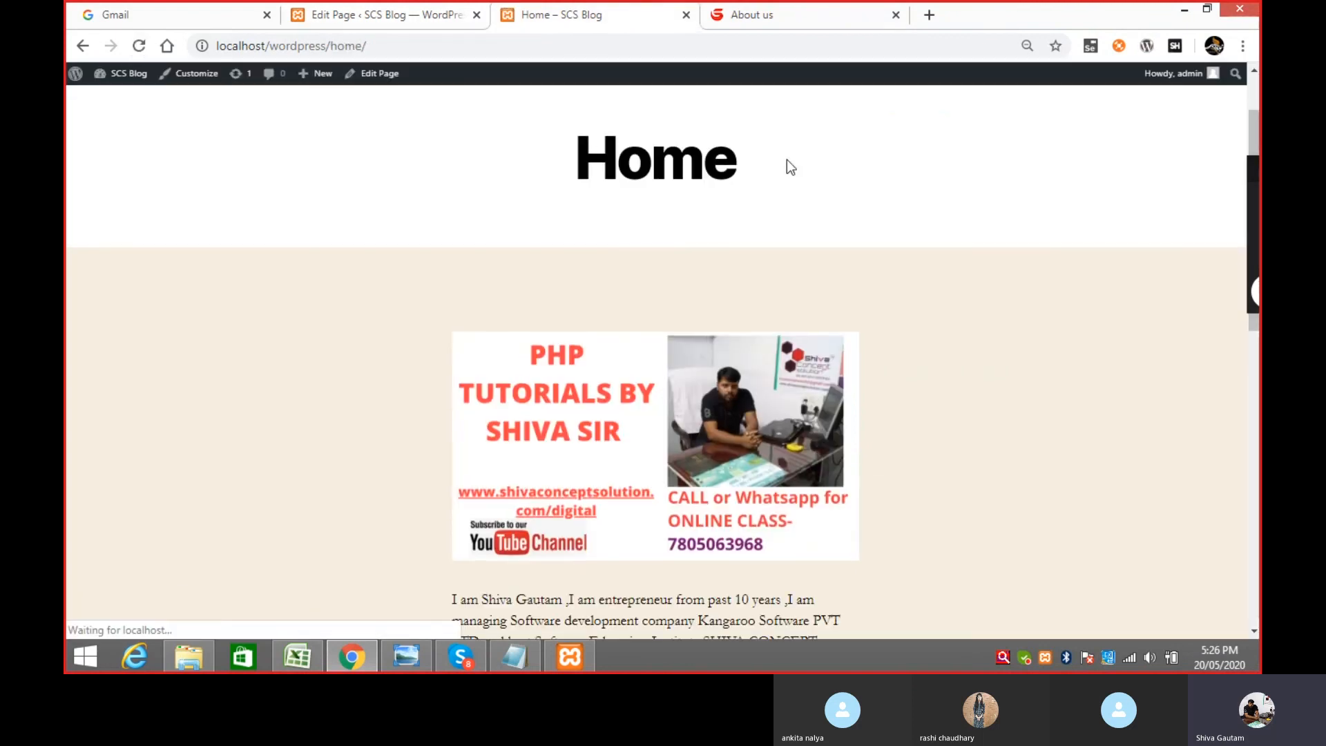
{"action": "scroll", "coordinate": [871, 284], "scroll_direction": "down", "scroll_amount": 3}
{"action": "scroll", "coordinate": [874, 286], "scroll_direction": "up", "scroll_amount": 3}
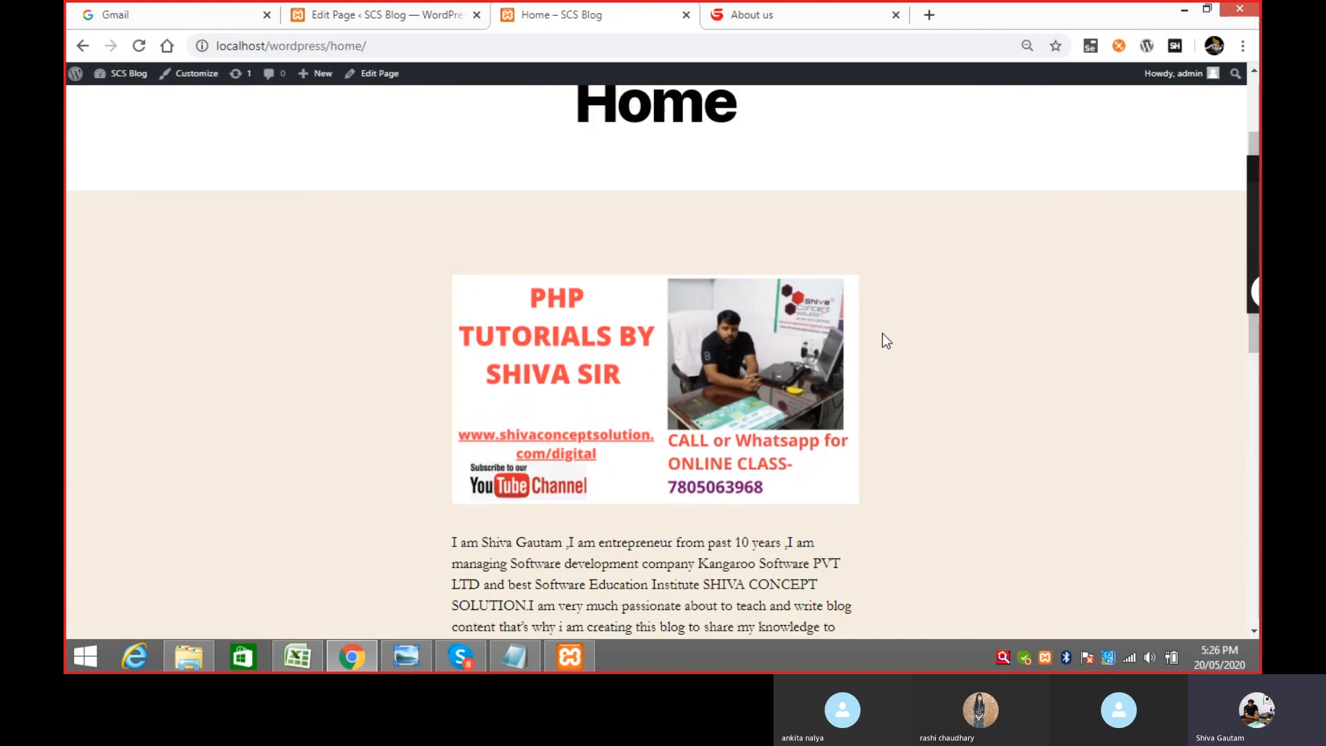
{"action": "scroll", "coordinate": [881, 311], "scroll_direction": "down", "scroll_amount": 9}
{"action": "scroll", "coordinate": [888, 349], "scroll_direction": "up", "scroll_amount": 10}
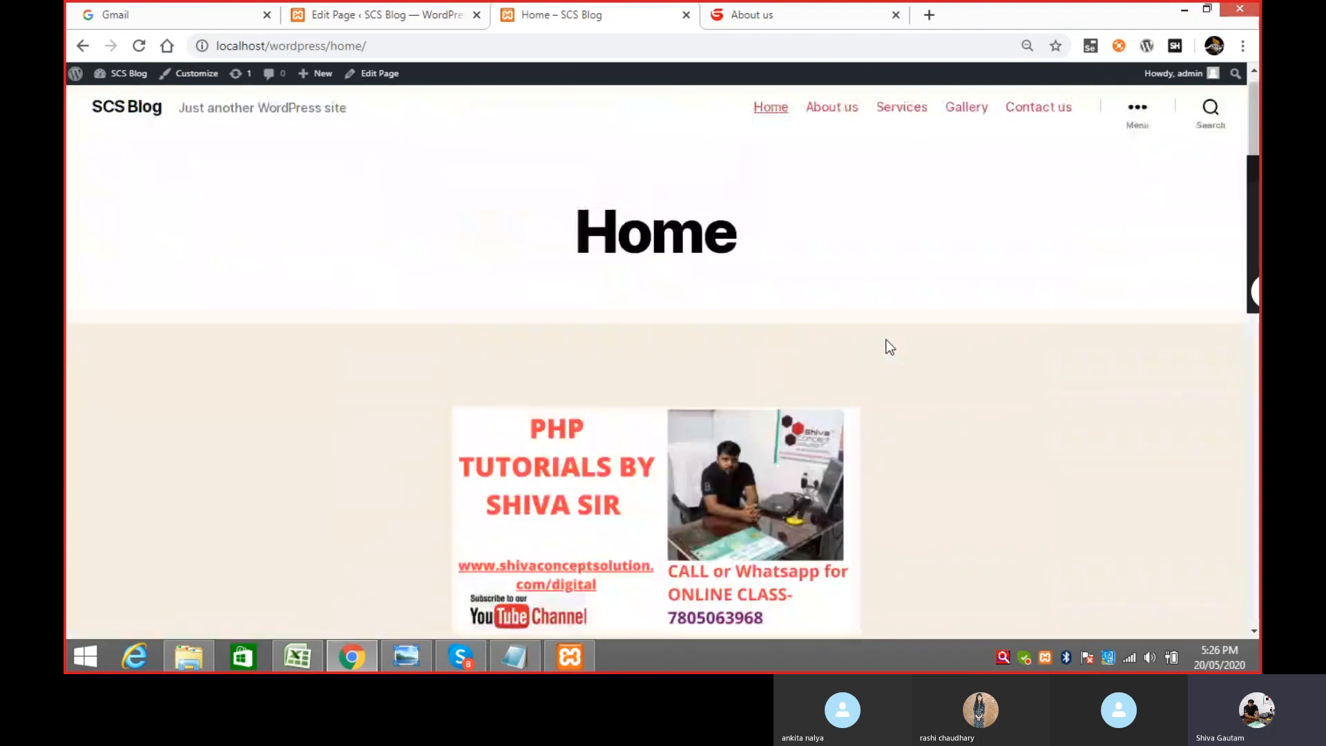
- Return to the admin's Pages list and compare it with the published Home page and its header navigation
{"action": "left_click", "coordinate": [376, 12]}
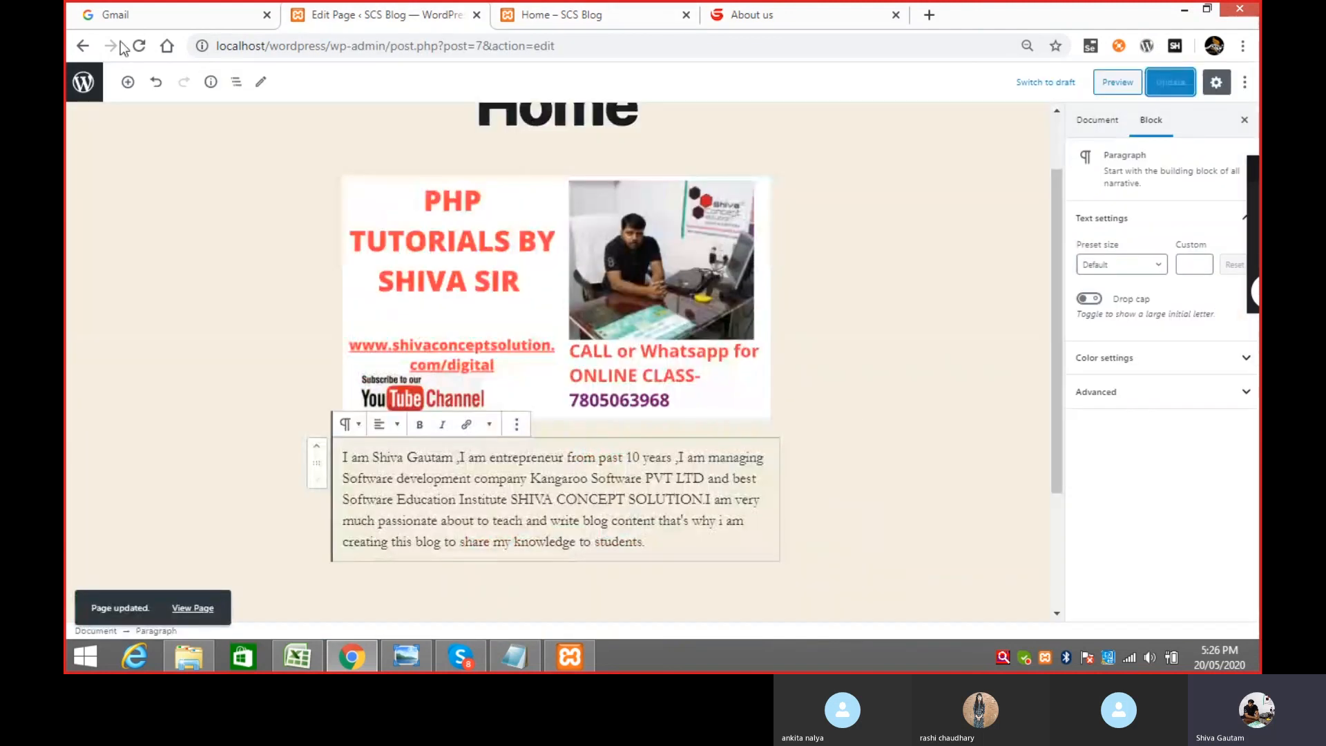
{"action": "left_click", "coordinate": [83, 47]}
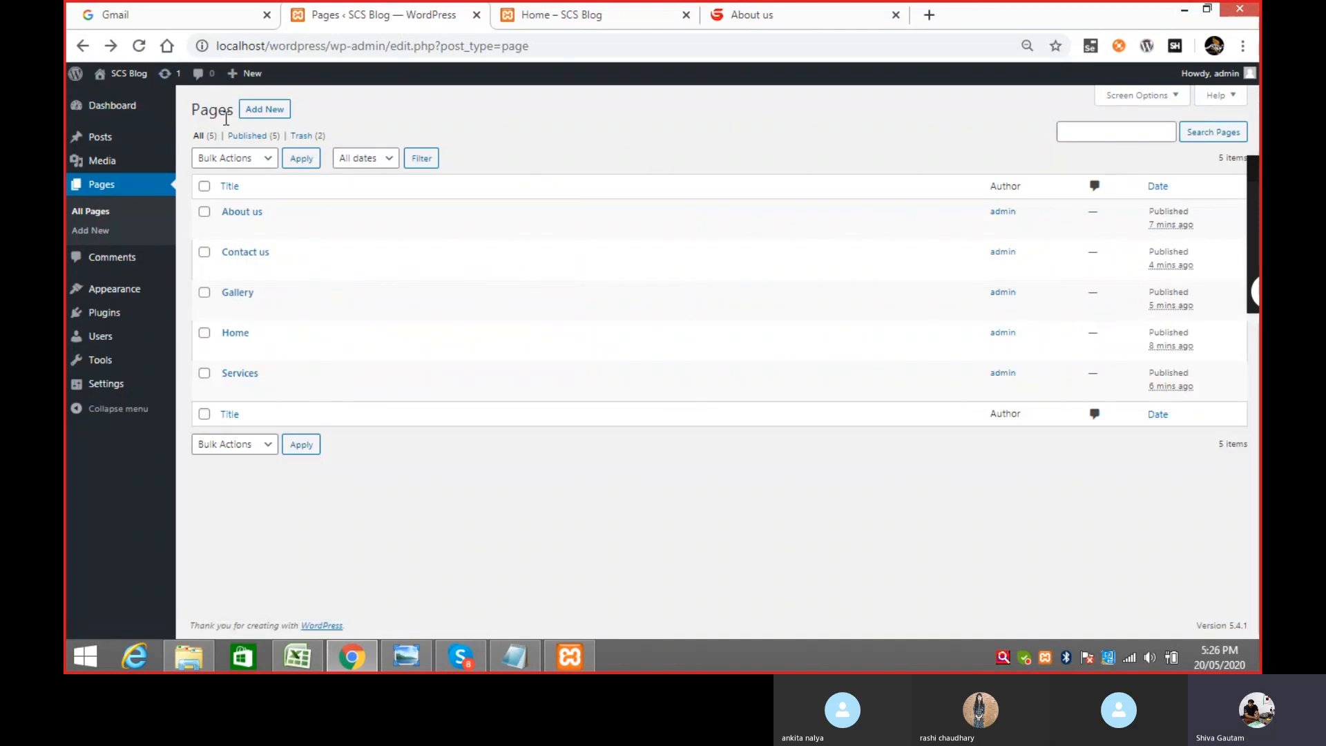
{"action": "left_click", "coordinate": [586, 14]}
{"action": "left_click", "coordinate": [396, 17]}
{"action": "left_click", "coordinate": [589, 15]}
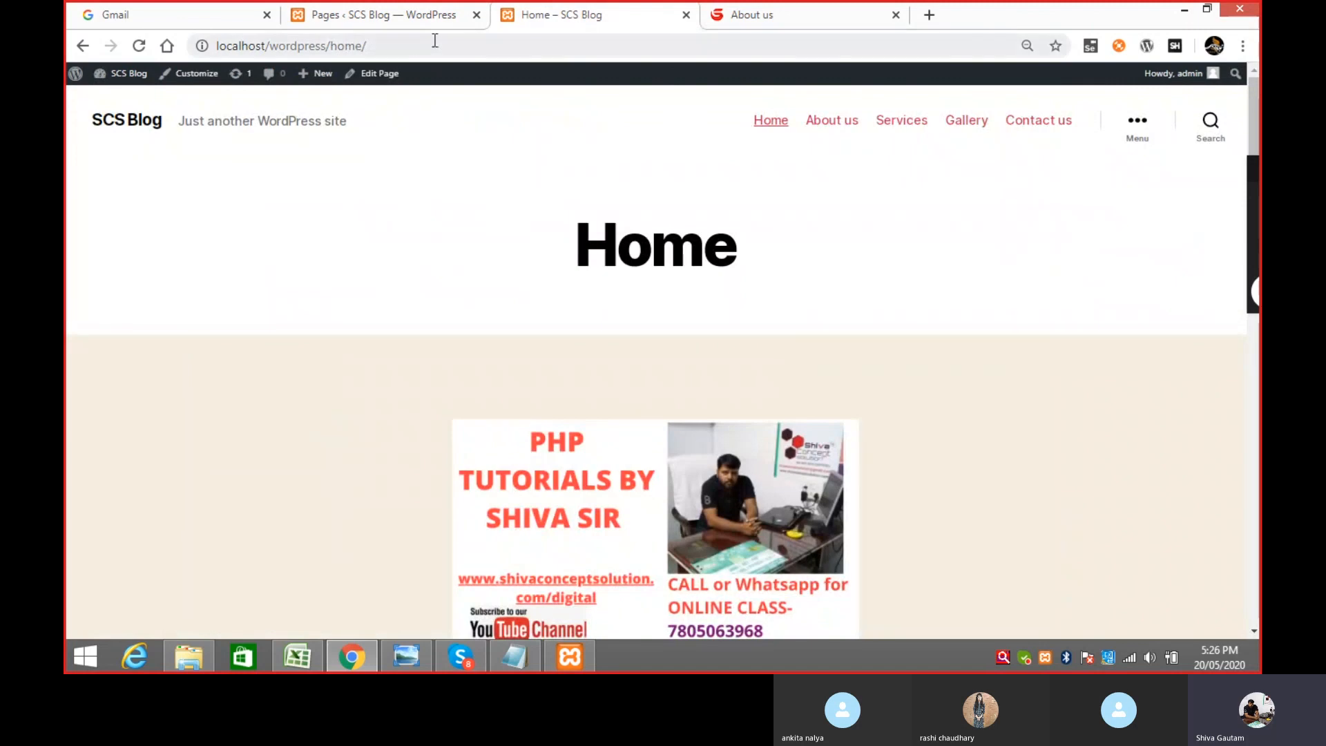
{"action": "left_click", "coordinate": [414, 25]}
{"action": "left_click", "coordinate": [590, 17]}
{"action": "left_click", "coordinate": [406, 21]}
{"action": "left_click", "coordinate": [586, 15]}
{"action": "scroll", "coordinate": [794, 180], "scroll_direction": "down", "scroll_amount": 3}
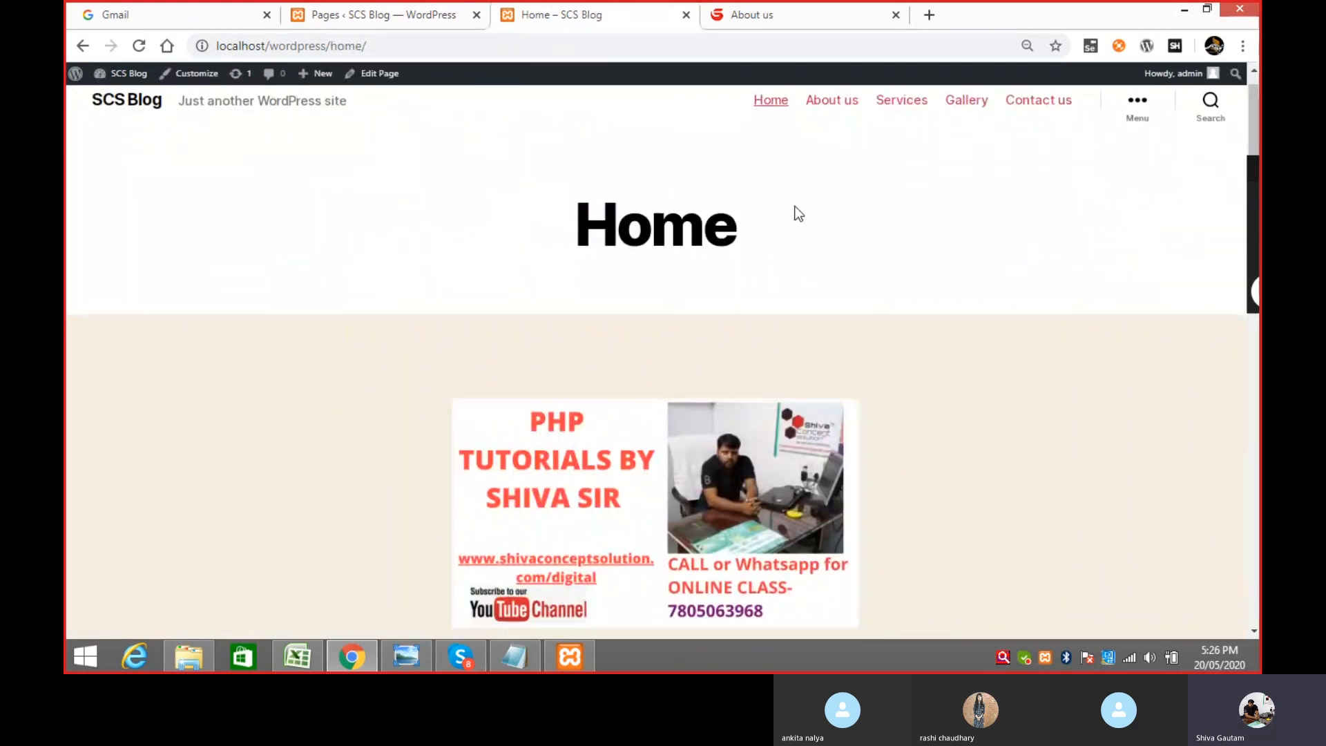
{"action": "scroll", "coordinate": [830, 230], "scroll_direction": "up", "scroll_amount": 3}
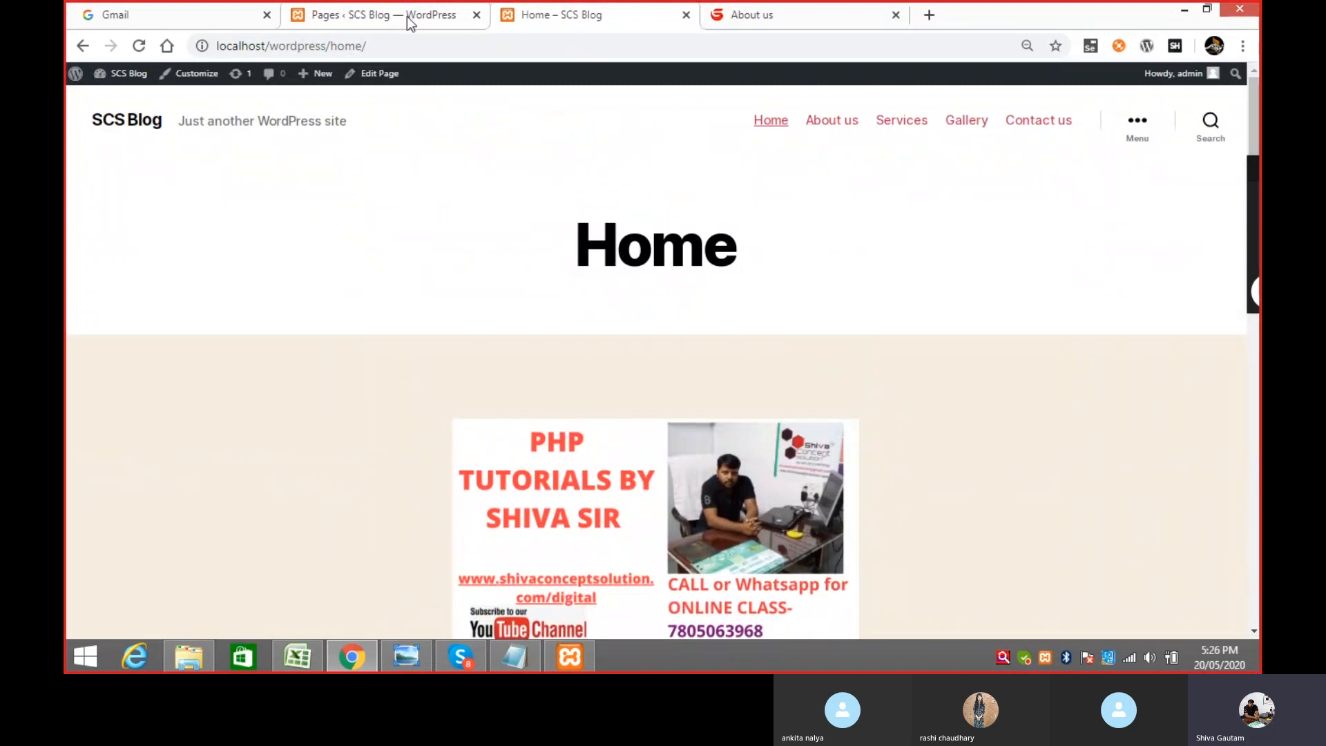
- Switch to the ongoing group call window in Skype
{"action": "left_click", "coordinate": [460, 656]}
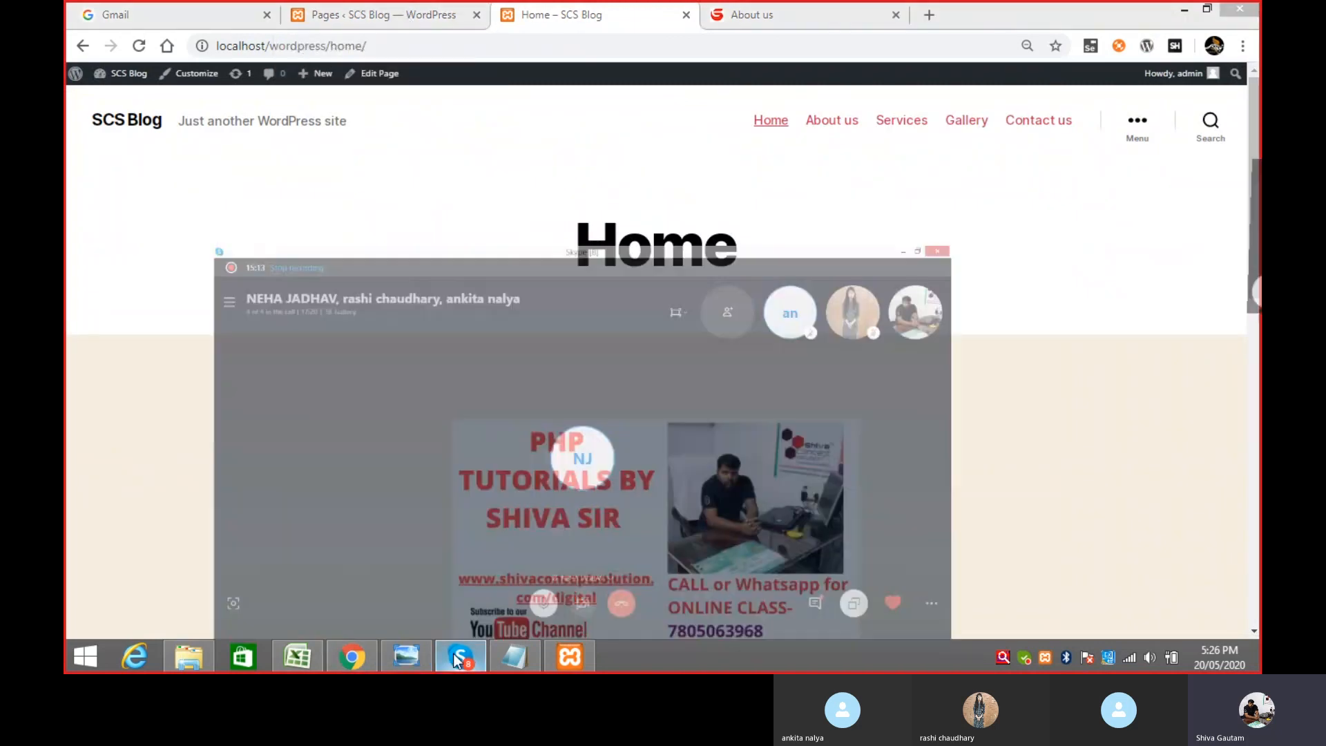